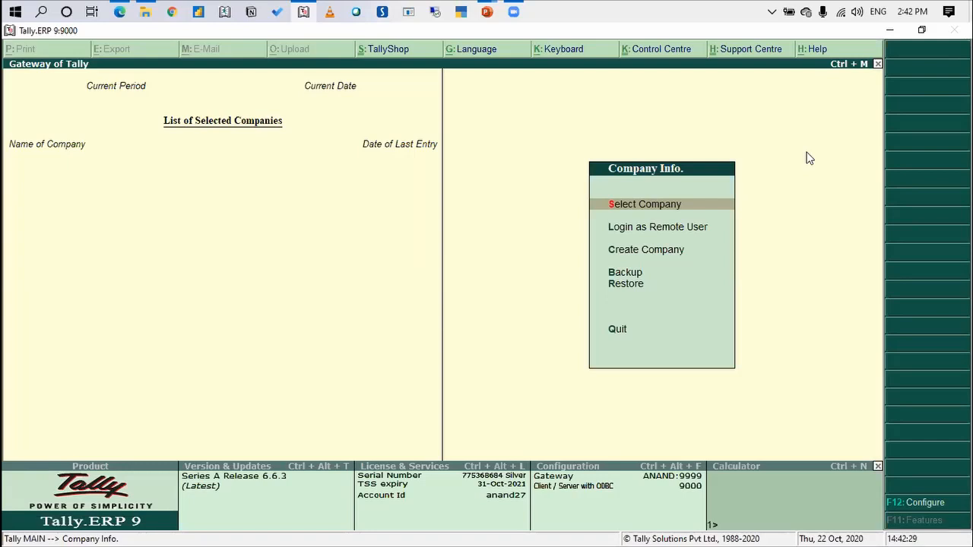
Load the company Nine & Co. and open its KF Global ledger for alteration
key(Return)
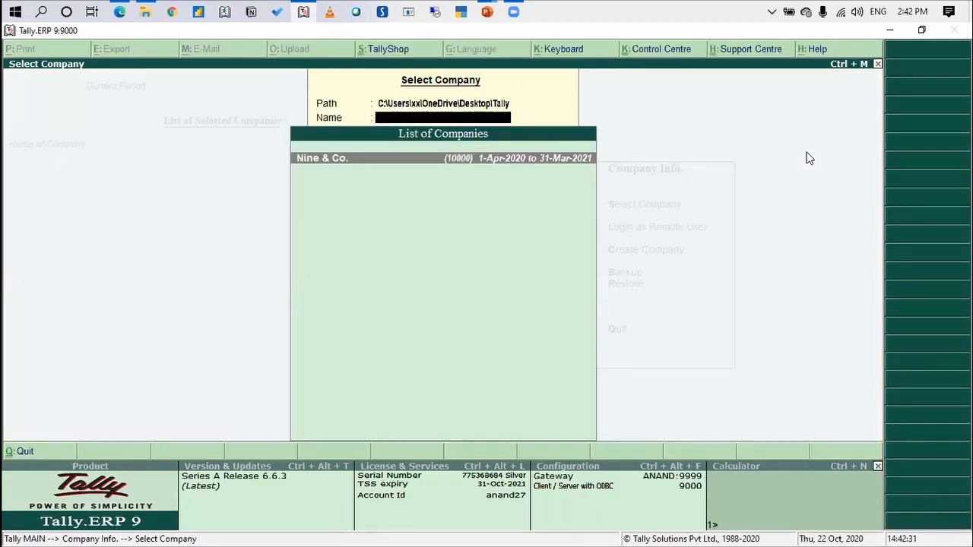
key(Return)
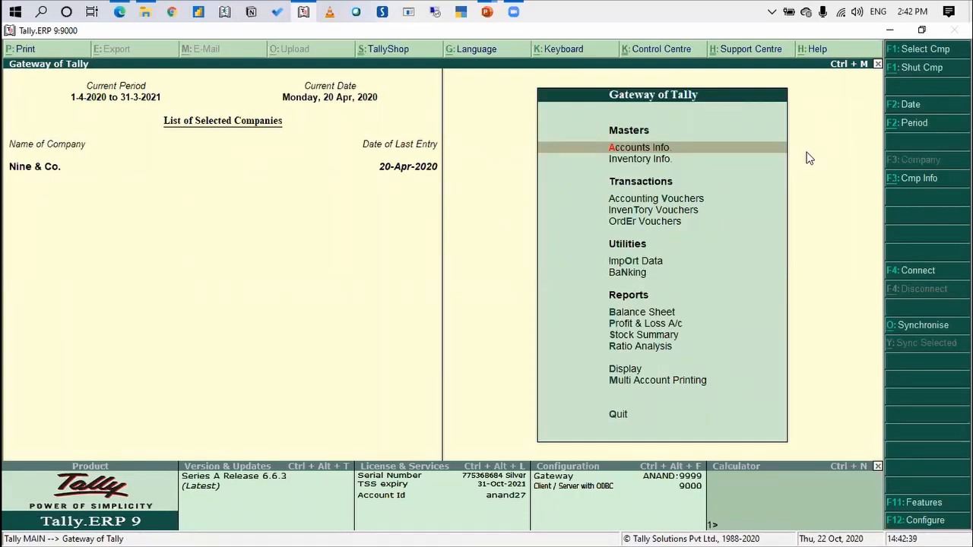
key(Return)
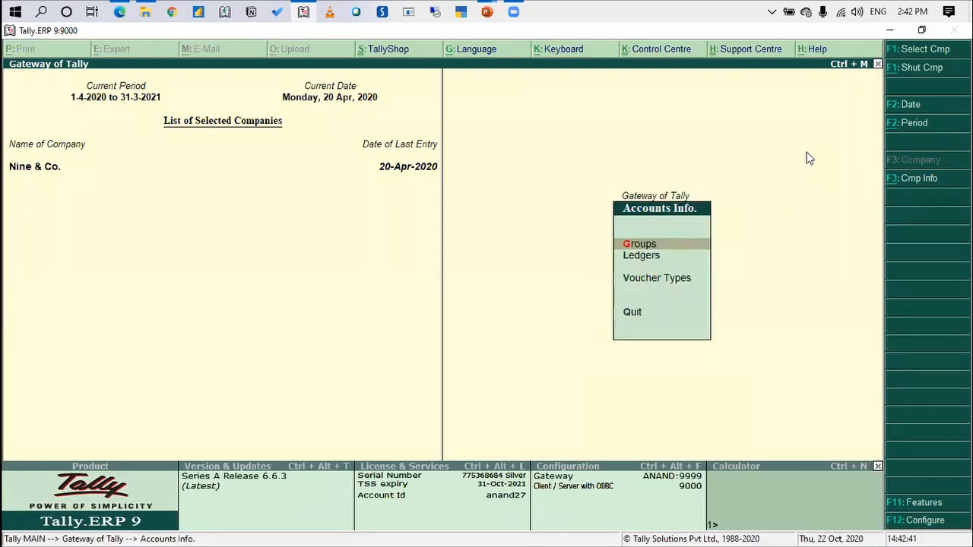
key(Down)
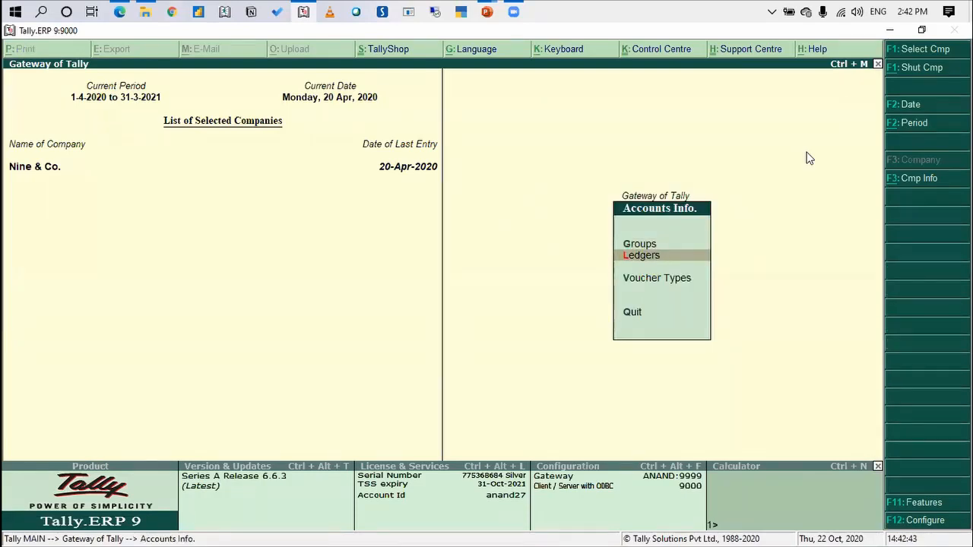
key(Return)
key(Down)
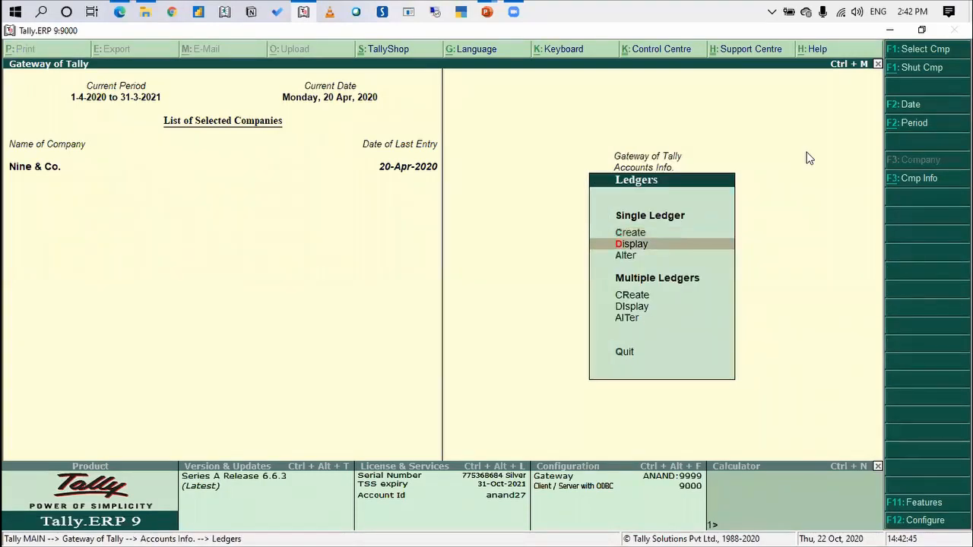
key(Down)
key(Return)
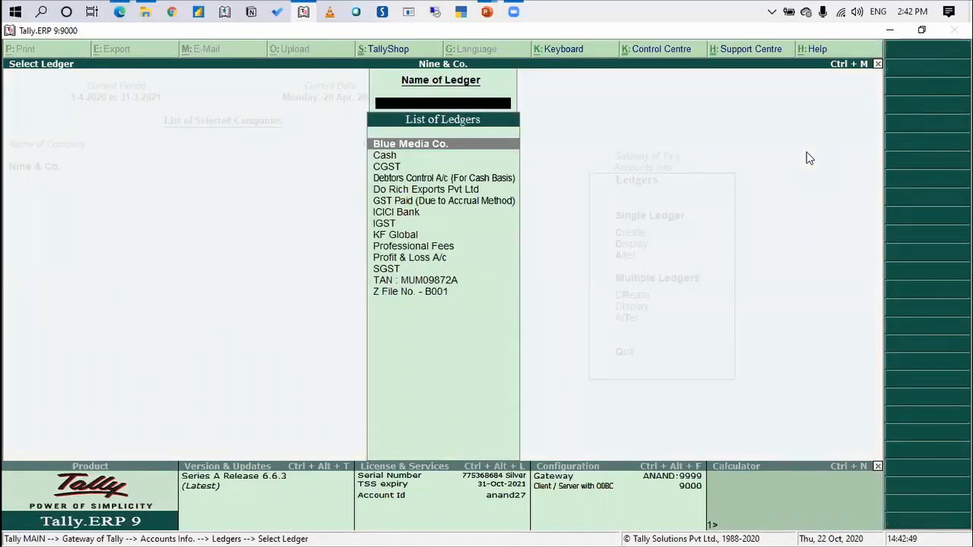
key(Down)
key(Down)
key(Down)
key(Down)
key(Down)
key(Down)
key(Down)
key(Down)
key(Return)
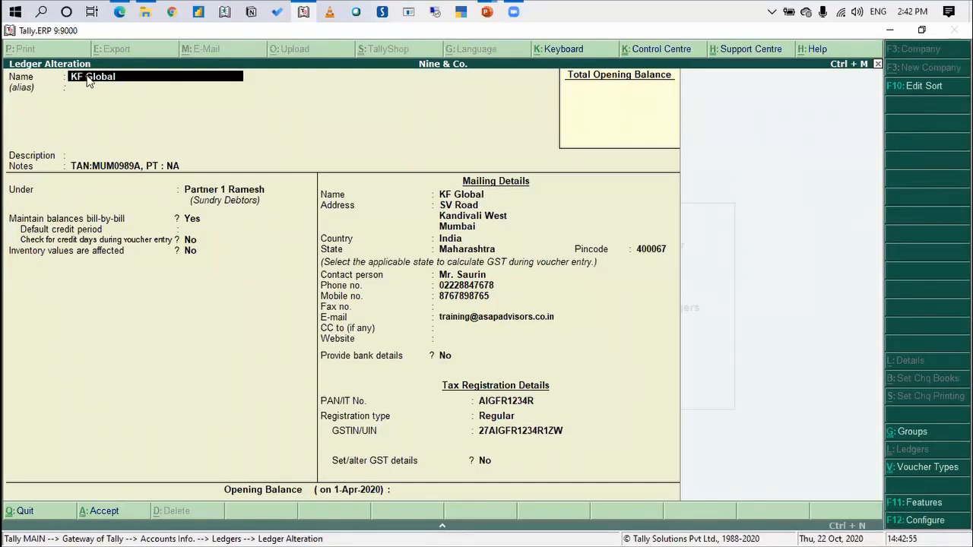
Add the alias File No : K001 to the KF Global ledger
key(Return)
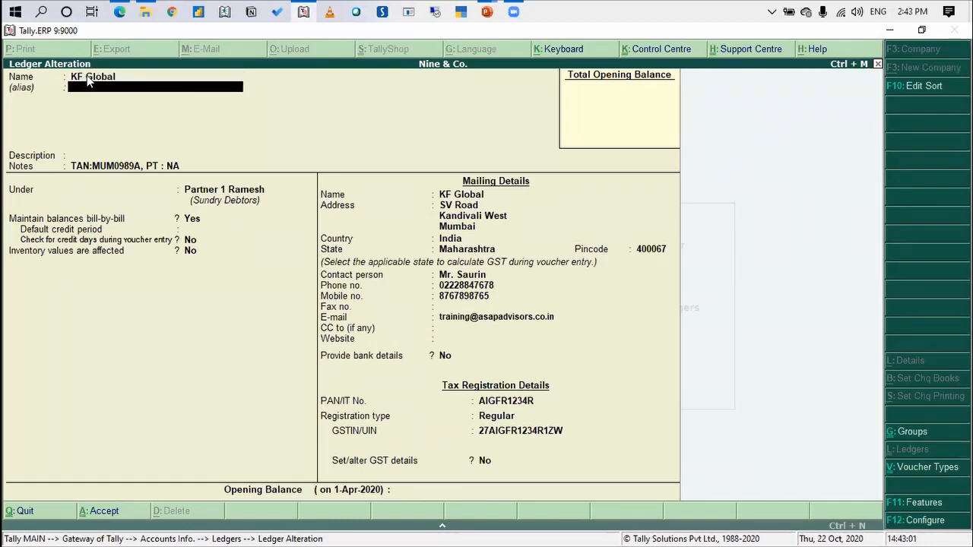
text(File No : K001)
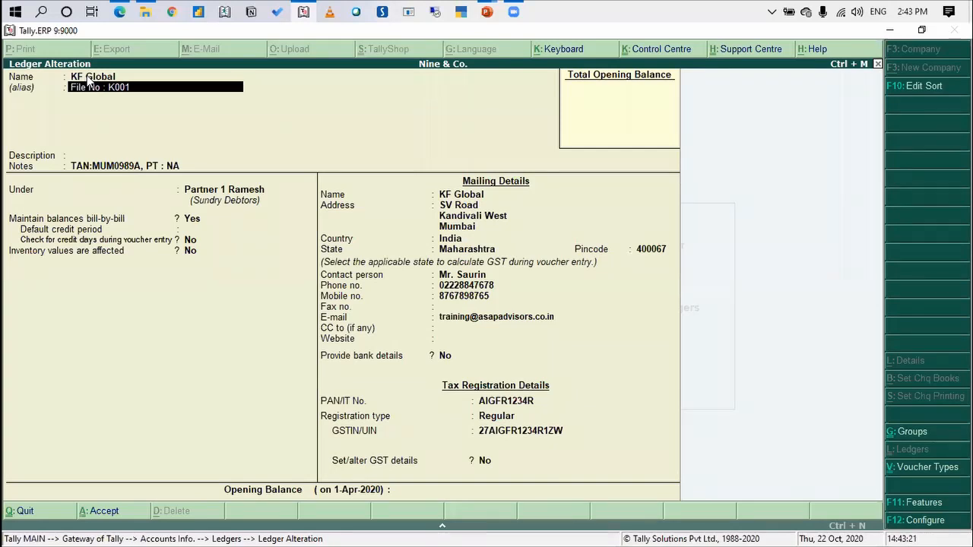
key(Return)
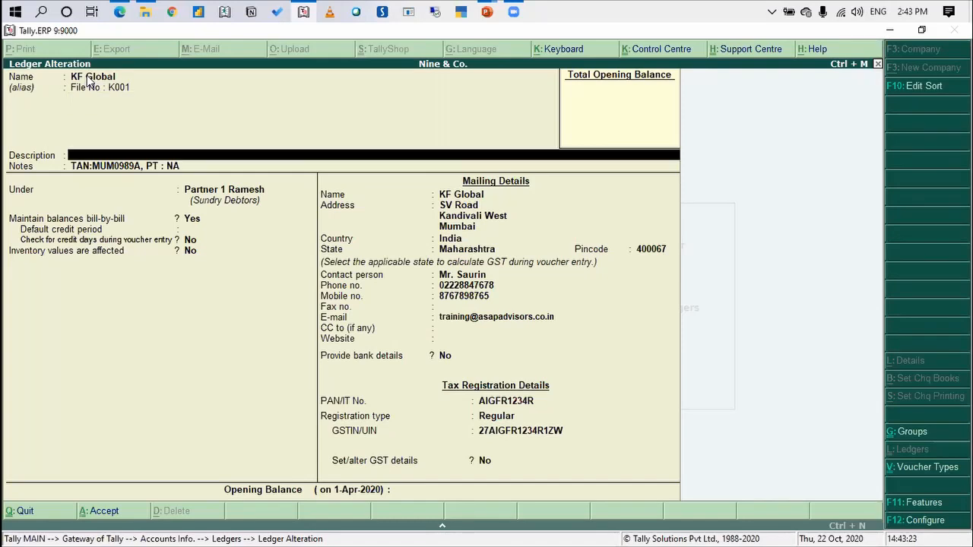
Review the KF Global ledger's notes, parent group, mailing details and tax registration details field by field
key(Return)
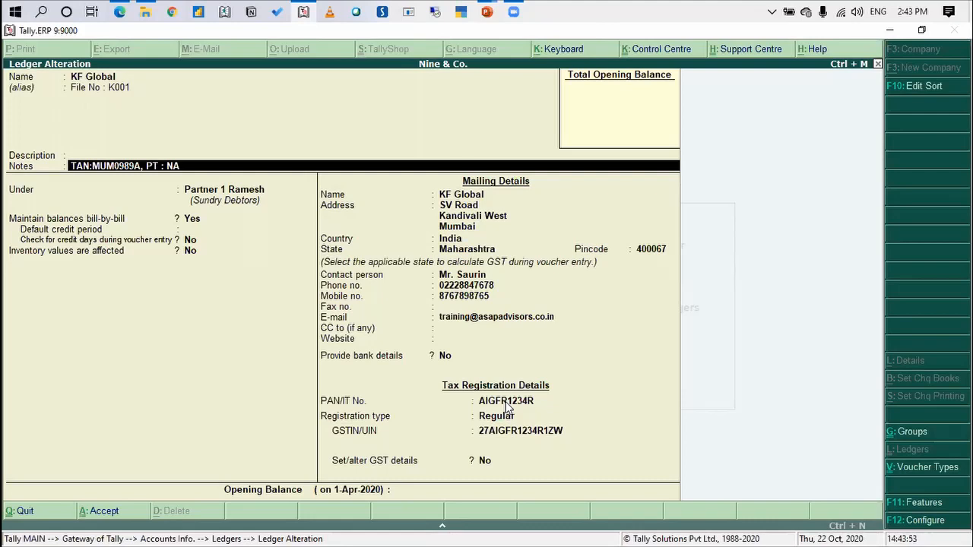
key(Return)
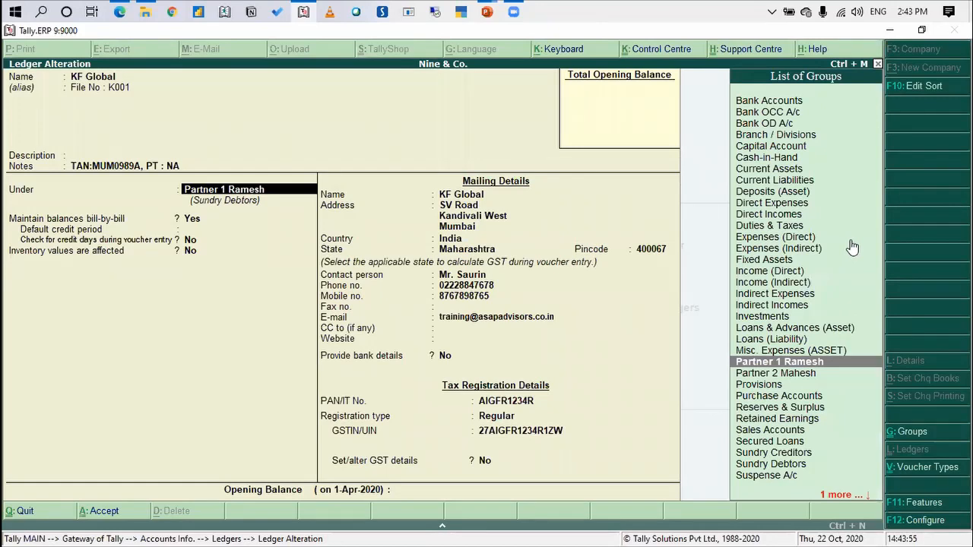
key(Return)
key(Return)
key(Return)
key(Return)
key(Return)
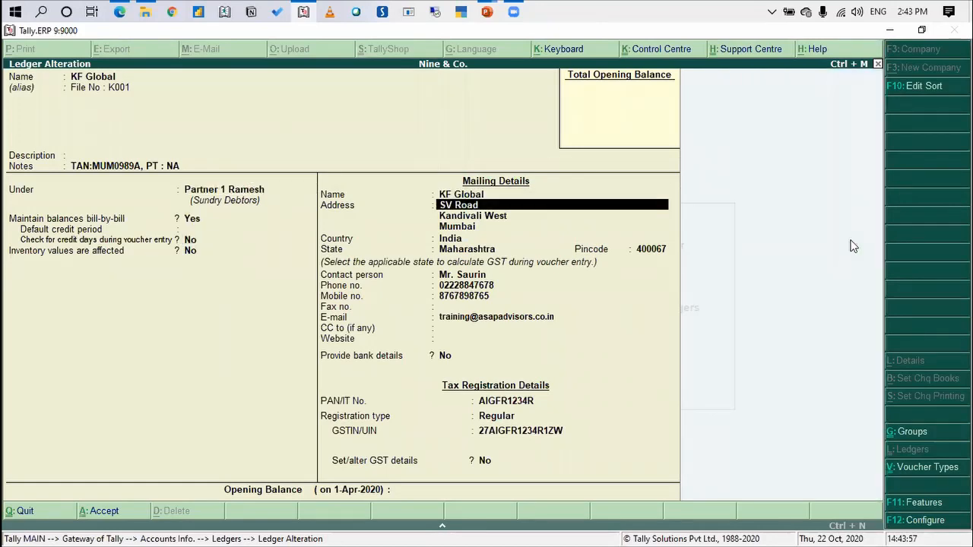
key(Return)
key(Return)
key(Return)
key(Return)
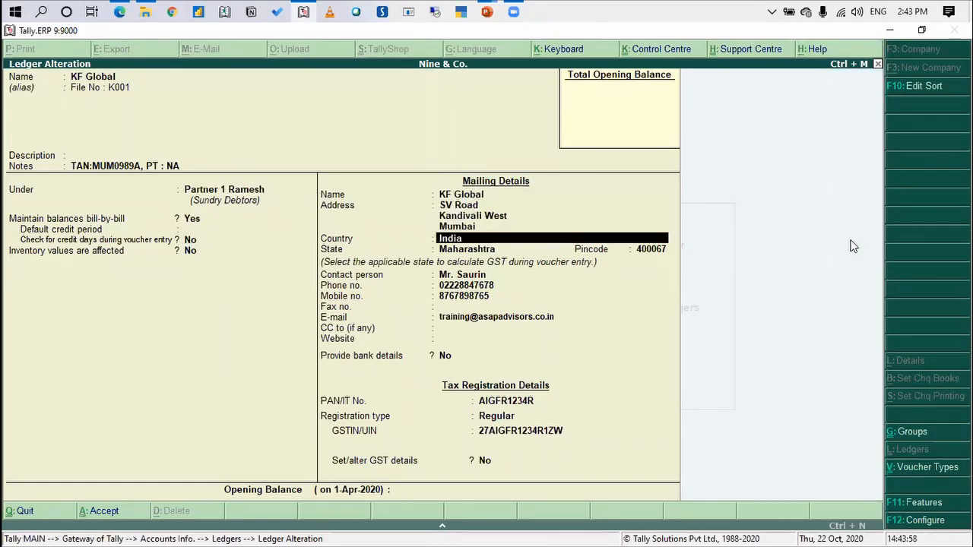
key(Return)
key(Return)
key(Return)
key(Return)
key(Return)
key(Return)
key(Return)
key(Return)
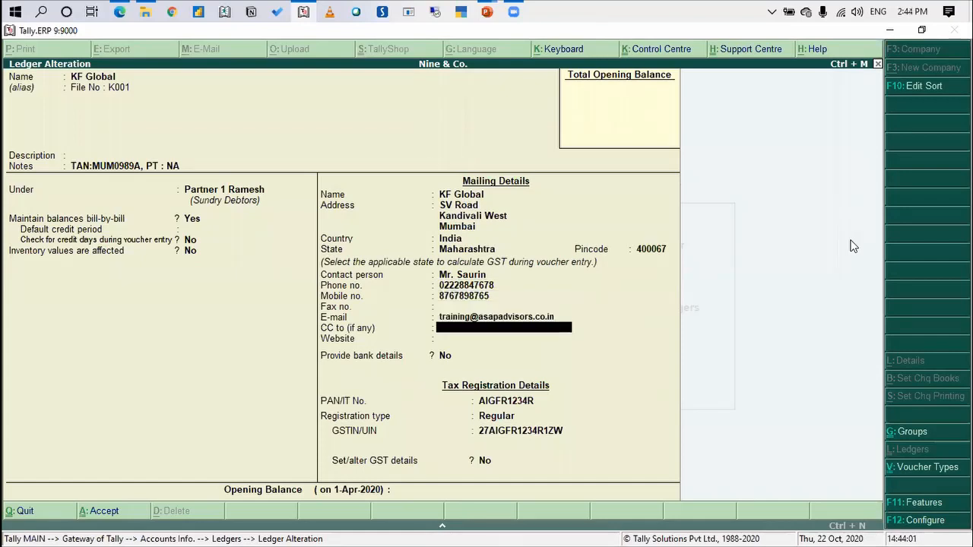
key(Return)
key(Return)
key(Return)
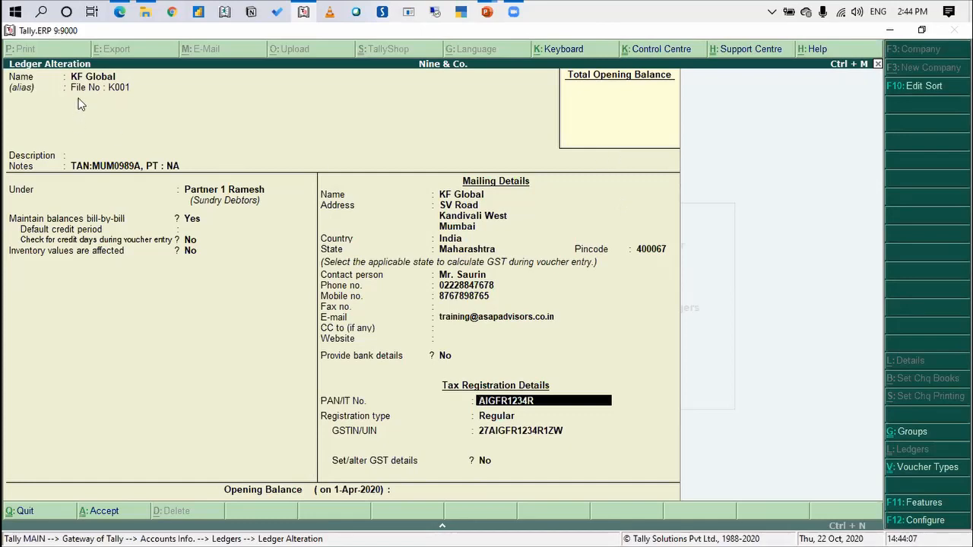
Return to the alias lines of the KF Global ledger and save the altered ledger
key(ctrl+Home)
key(Return)
key(Return)
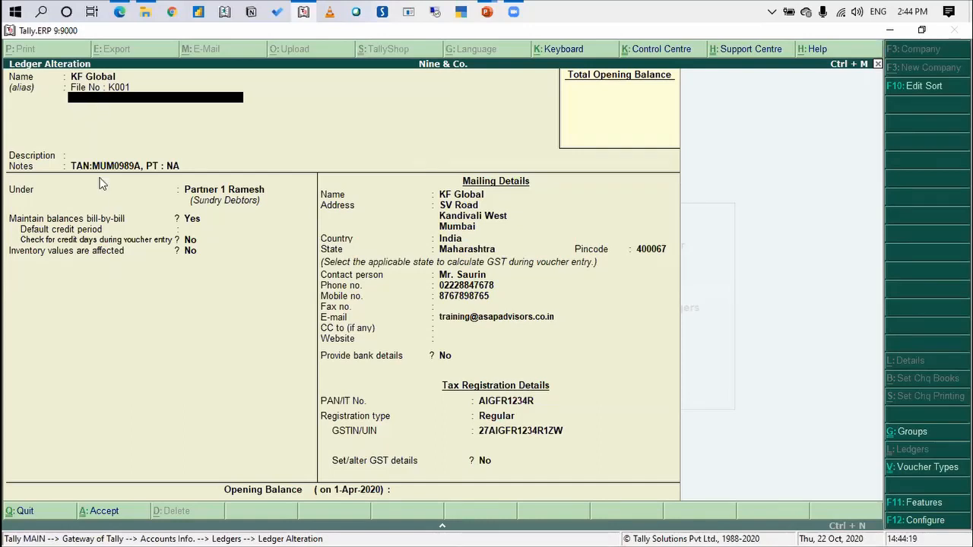
click(346, 167)
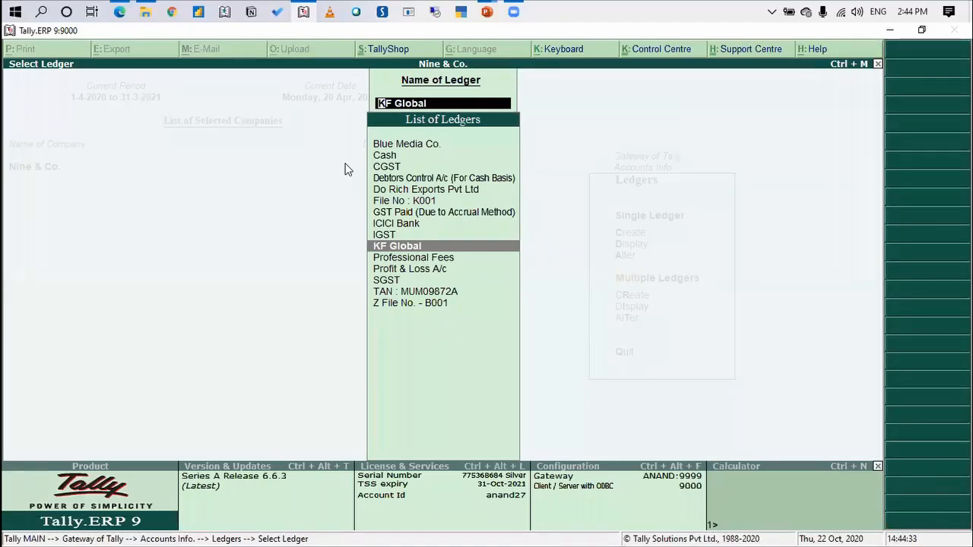
Switch to the PowerPoint slide on Client Compliance Management and return to the Tally.ERP 9 main gateway
key(alt+Tab)
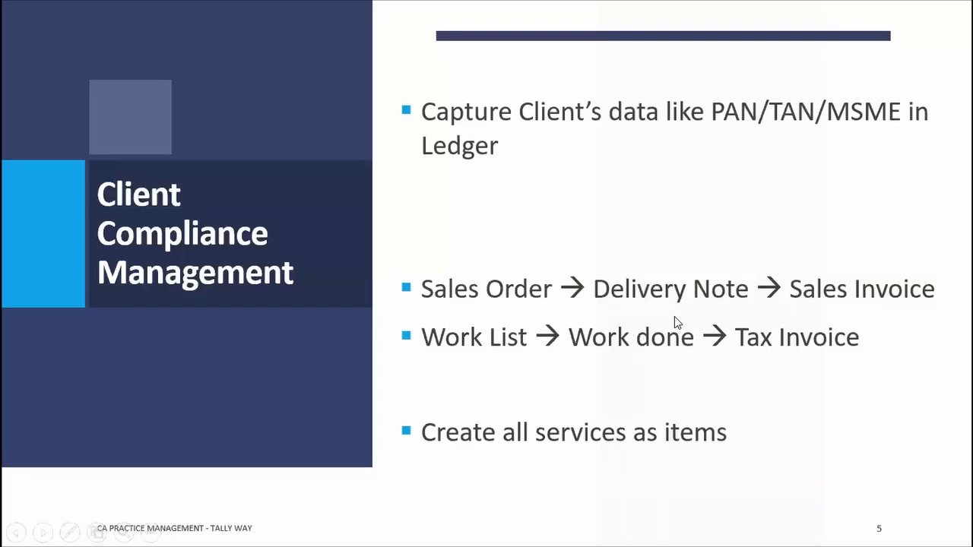
key(alt+Tab)
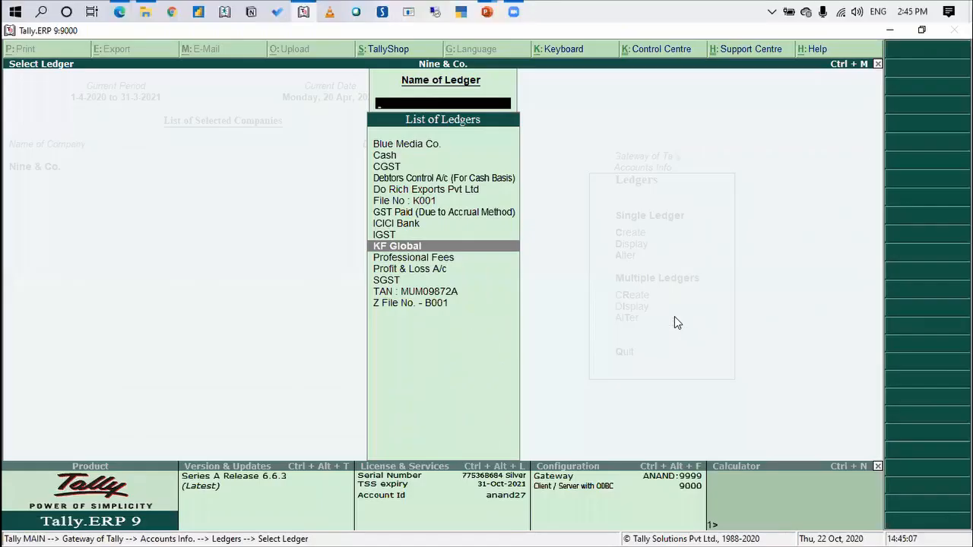
key(Escape)
key(Escape)
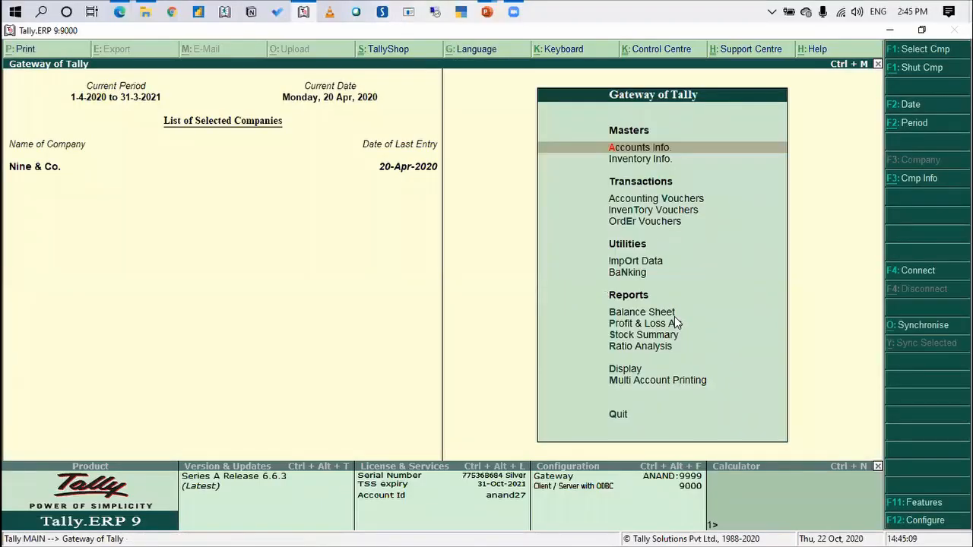
Open the list of voucher types for alteration
key(Return)
key(Down)
key(Down)
key(Return)
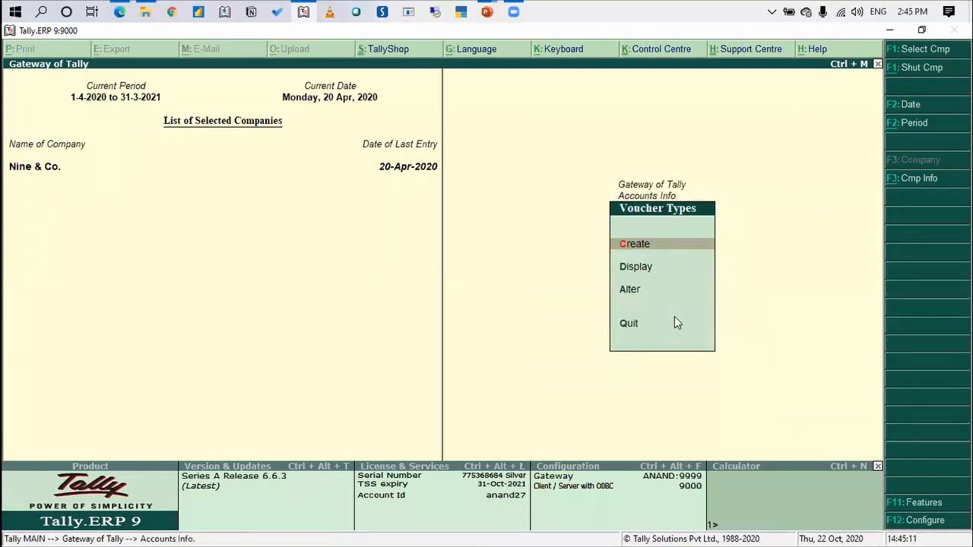
key(Down)
key(Down)
key(Return)
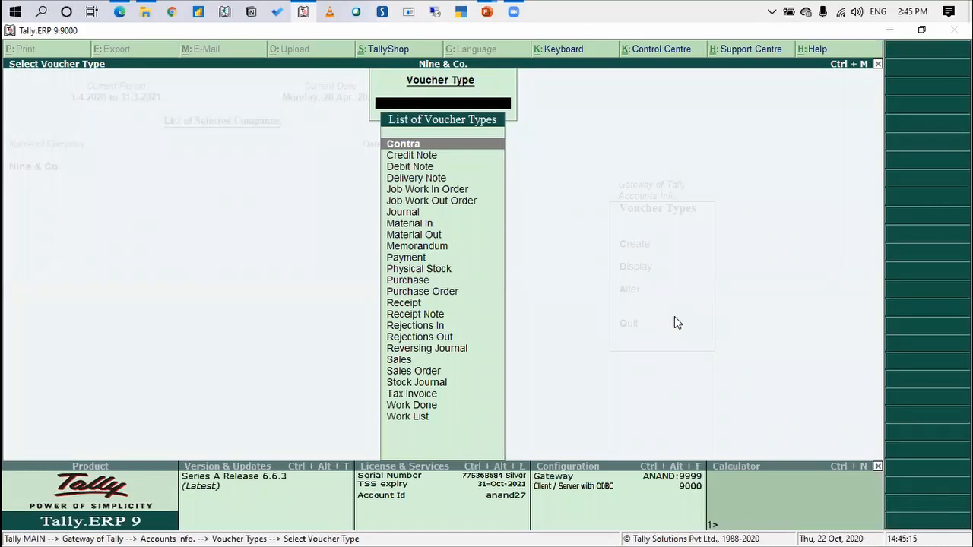
Examine the Work List voucher type's settings, including its base type, and leave it without saving
text(Work)
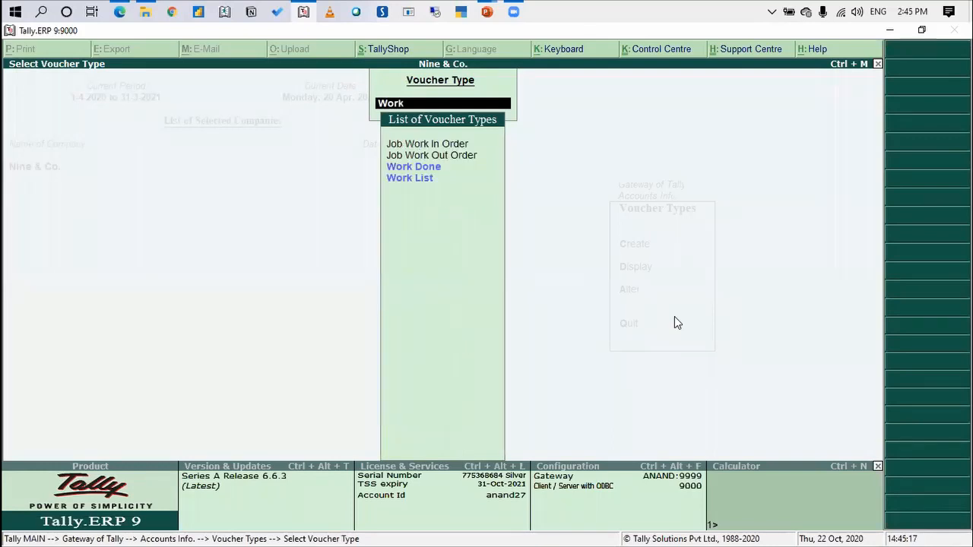
key(Down)
key(Down)
key(Return)
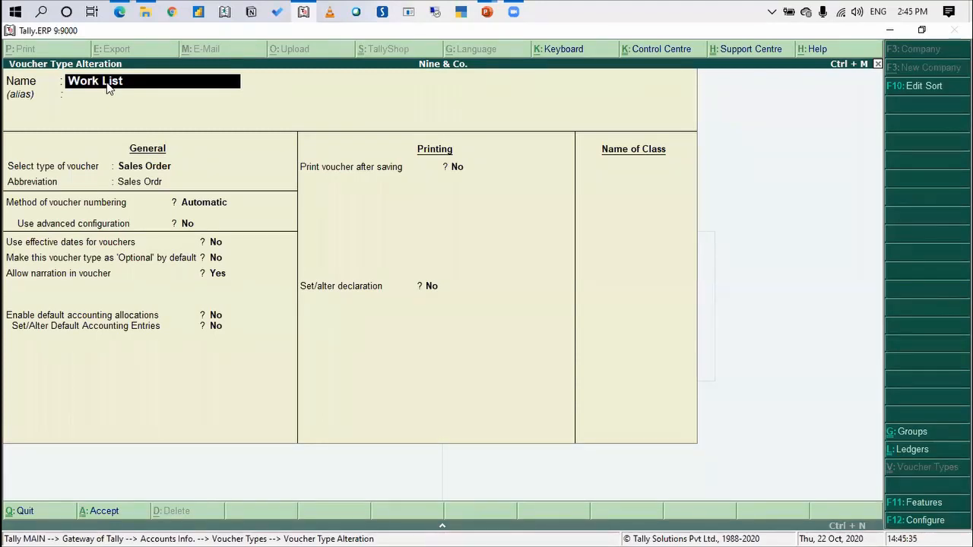
key(Escape)
key(Escape)
key(y)
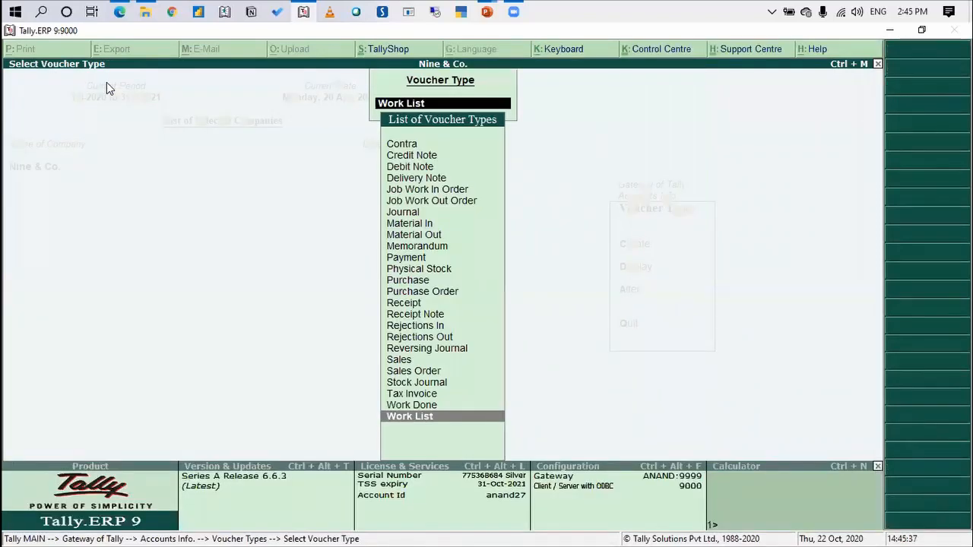
Examine the Work Done voucher type's settings, including its base type, and leave it without saving
key(Up)
key(Return)
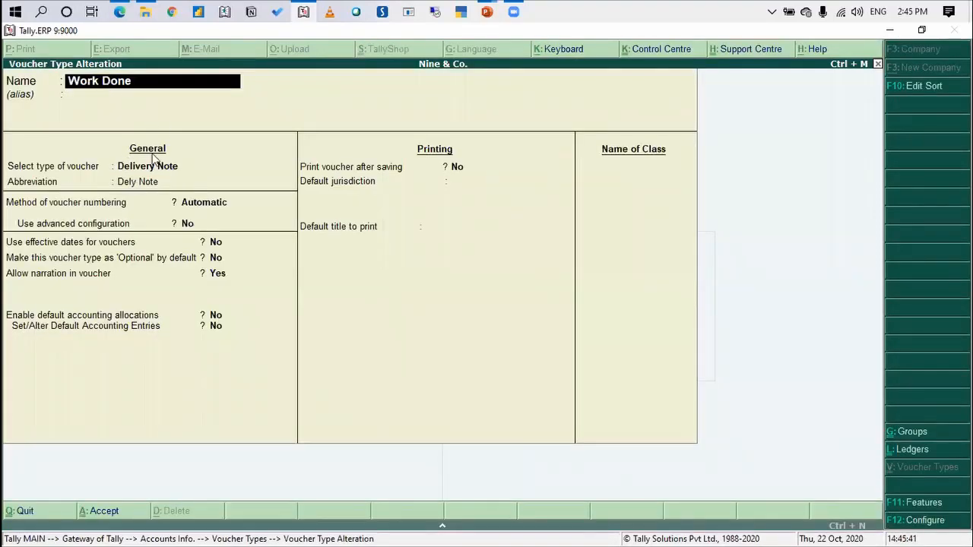
key(BackSpace)
key(Escape)
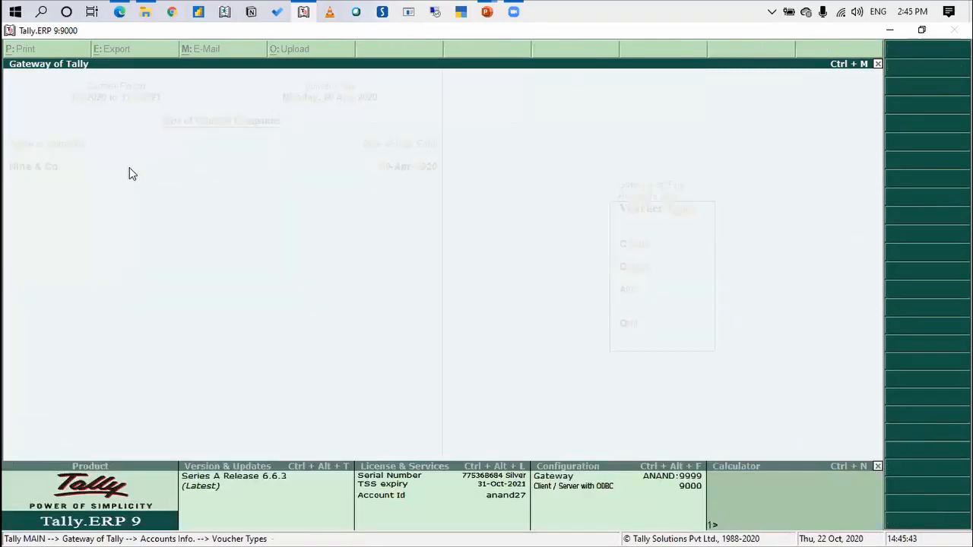
Examine the Tax Invoice voucher type's base type and printing settings, leave it unsaved and return to the main gateway
text(Tax)
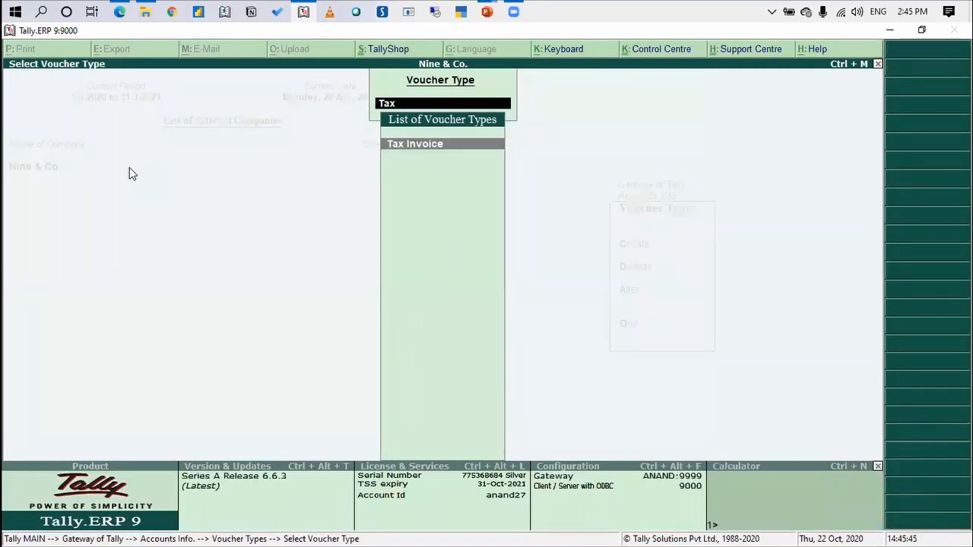
key(Return)
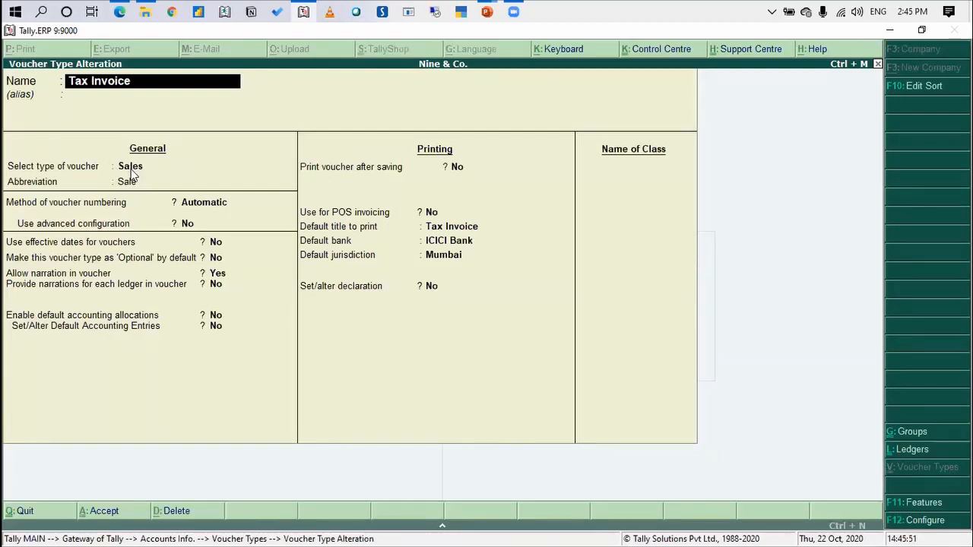
key(Escape)
key(y)
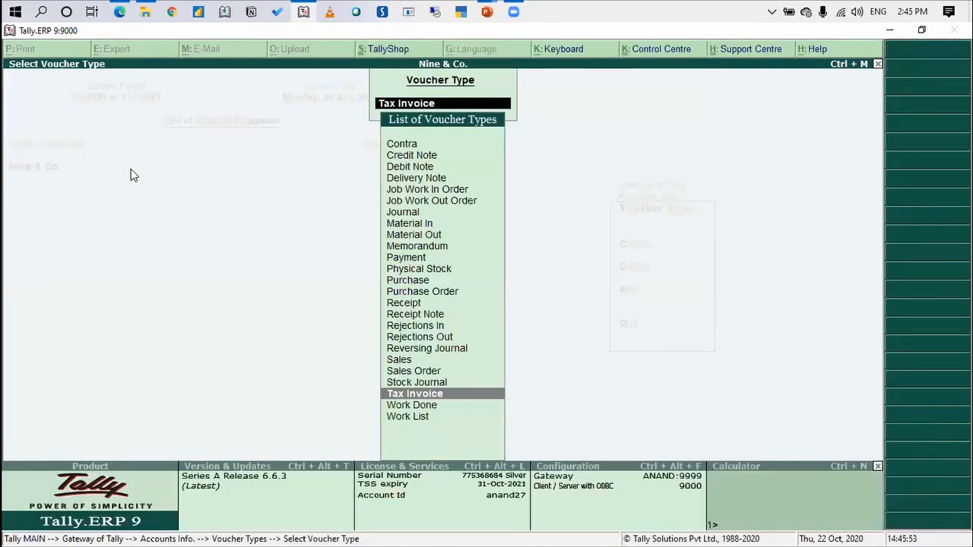
key(Escape)
key(Escape)
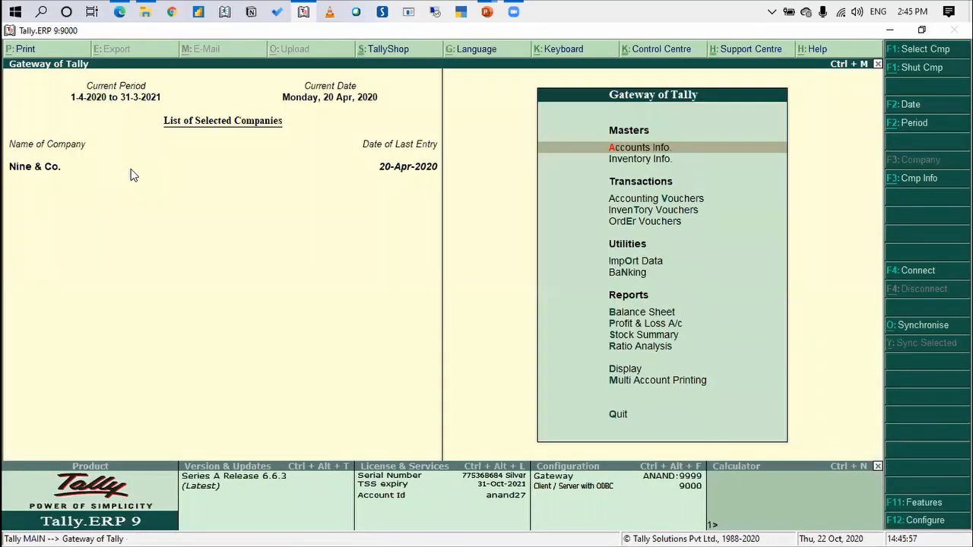
Display the company's Statistics report and inspect the monthly register of Work Done vouchers
key(d)
key(s)
key(s)
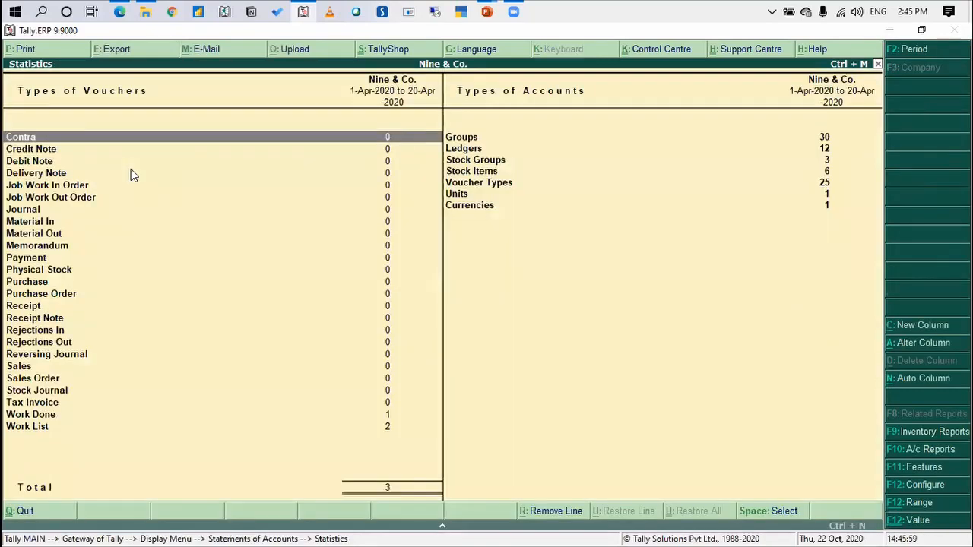
key(End)
key(Up)
key(Return)
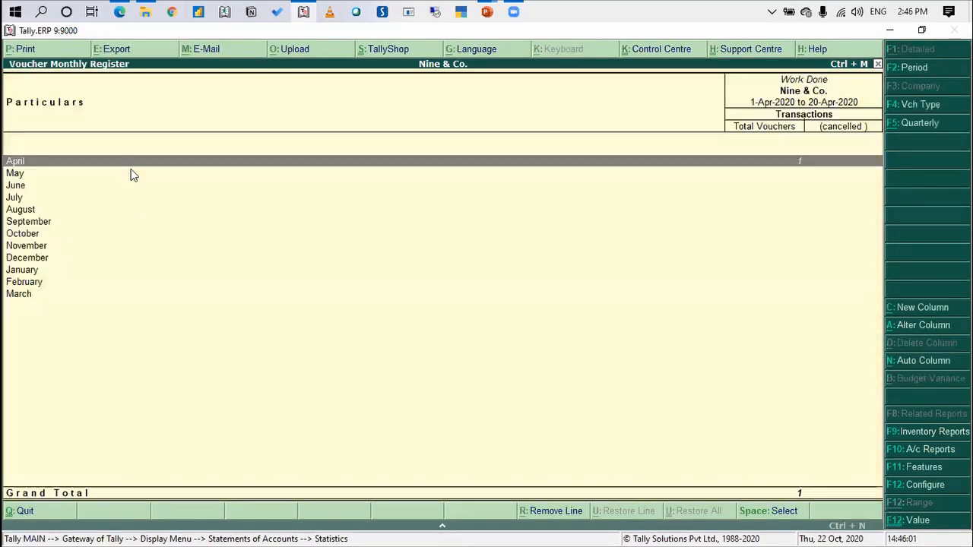
key(Escape)
Open the April register of Work List vouchers from the Statistics report
key(Down)
key(Return)
key(Return)
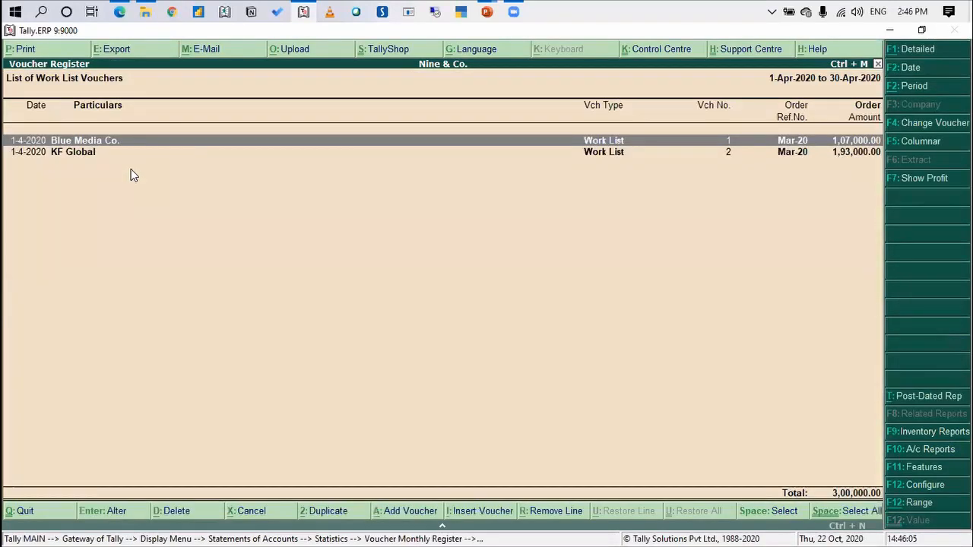
Inspect the items in KF Global's Work List voucher, leave it unsaved and return to the main gateway
key(Down)
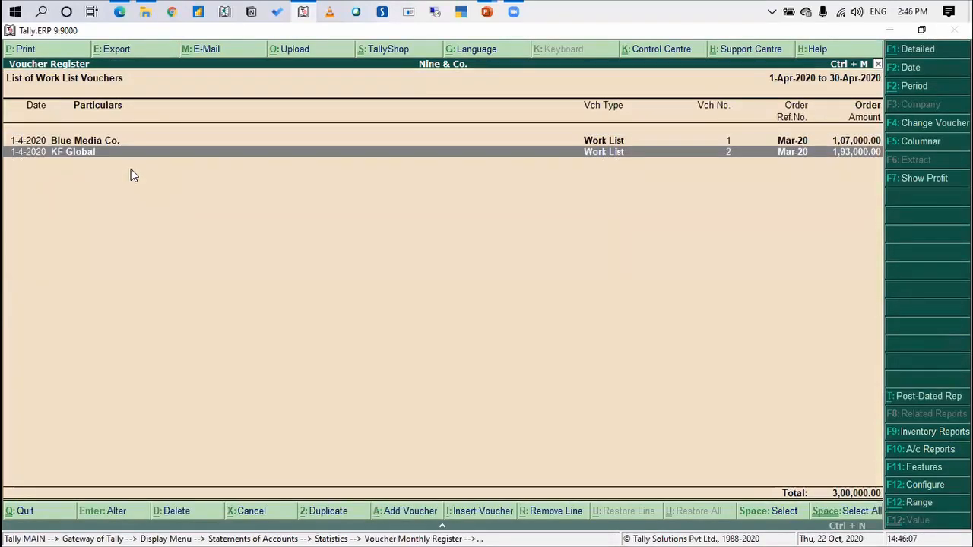
key(Return)
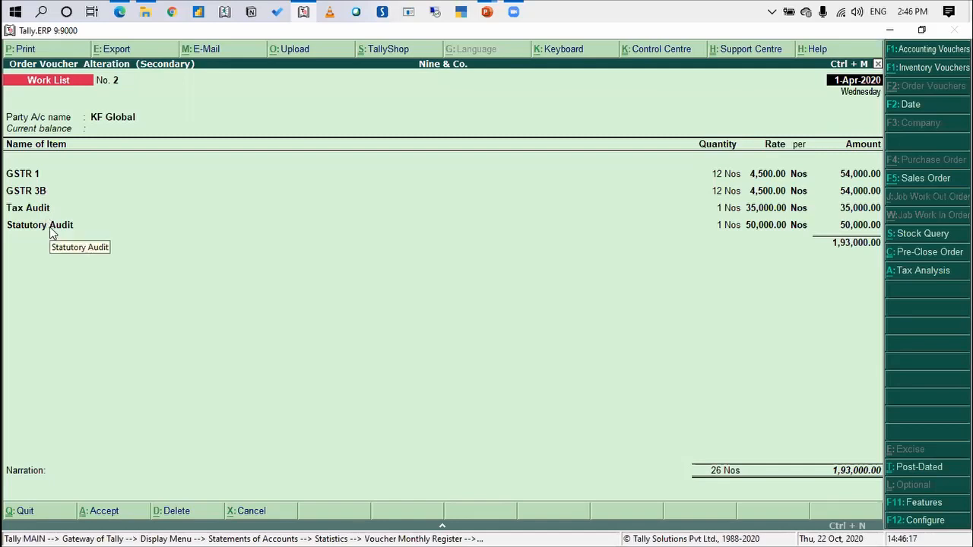
key(Escape)
key(y)
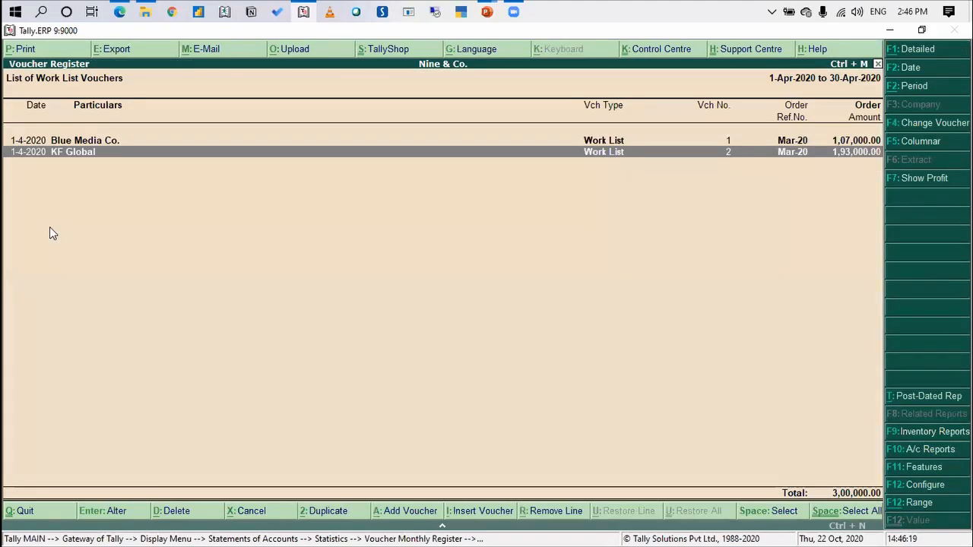
key(Escape)
key(Escape)
key(Escape)
key(Escape)
key(Escape)
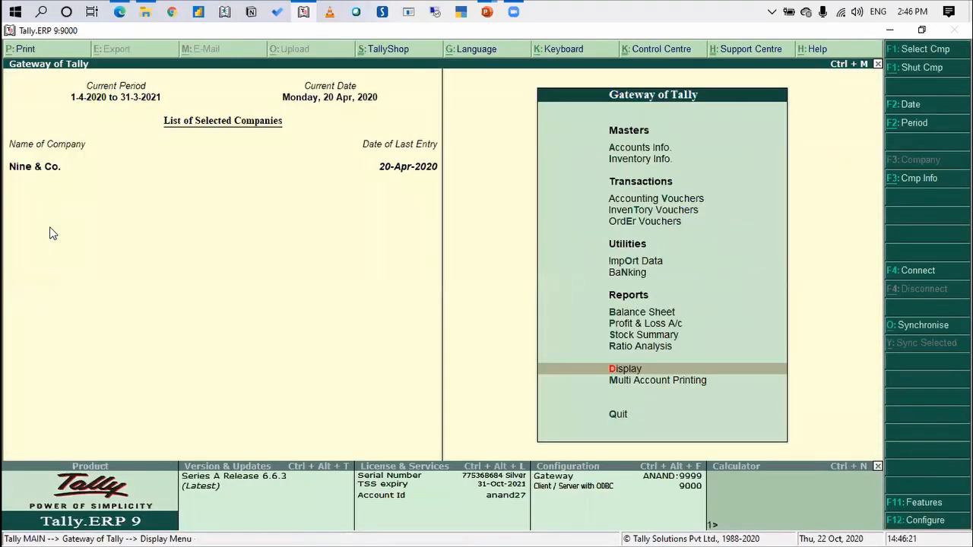
Open the GSTR 1 stock item for alteration from the inventory masters
key(Up)
key(Up)
key(Up)
key(Up)
key(Up)
key(Up)
key(Up)
key(Up)
key(Up)
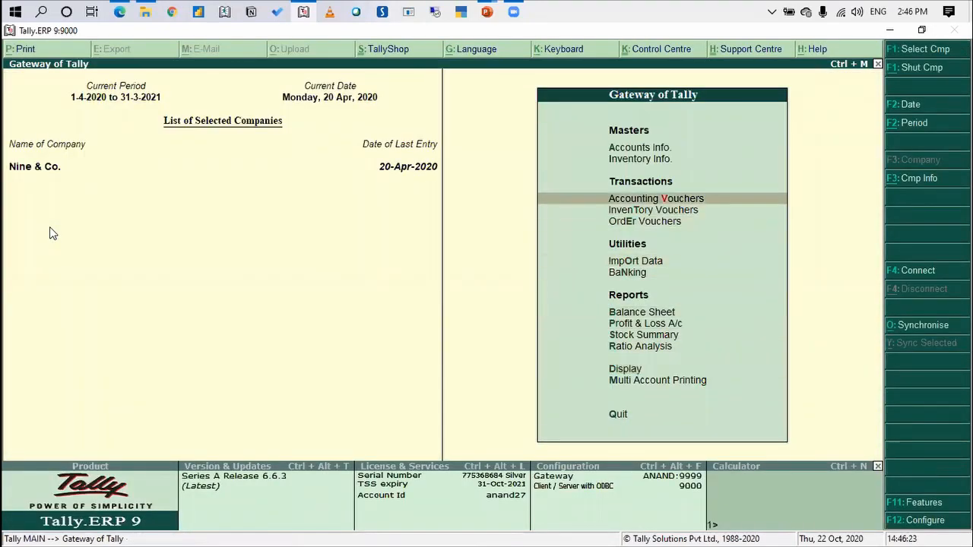
key(Up)
key(Up)
key(Down)
key(Return)
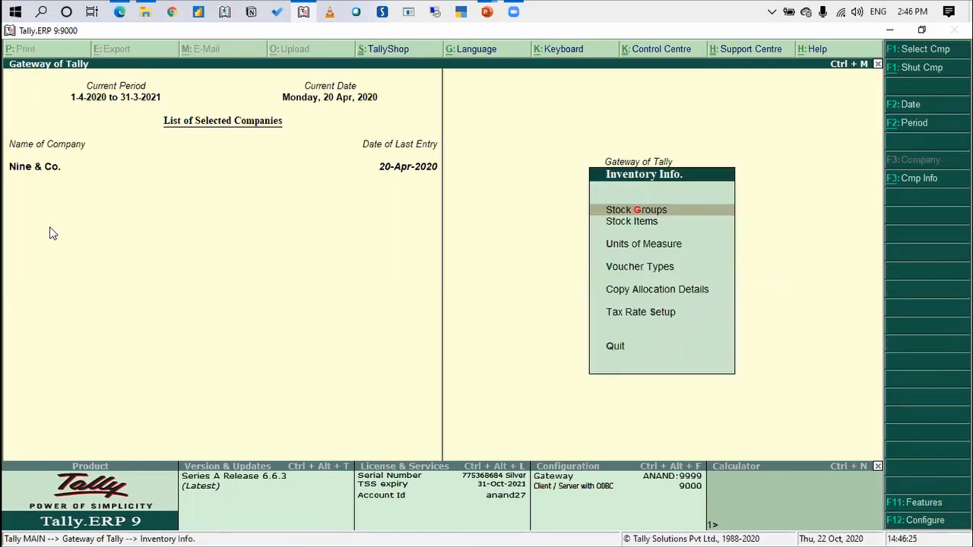
key(Down)
key(Return)
key(Down)
key(Down)
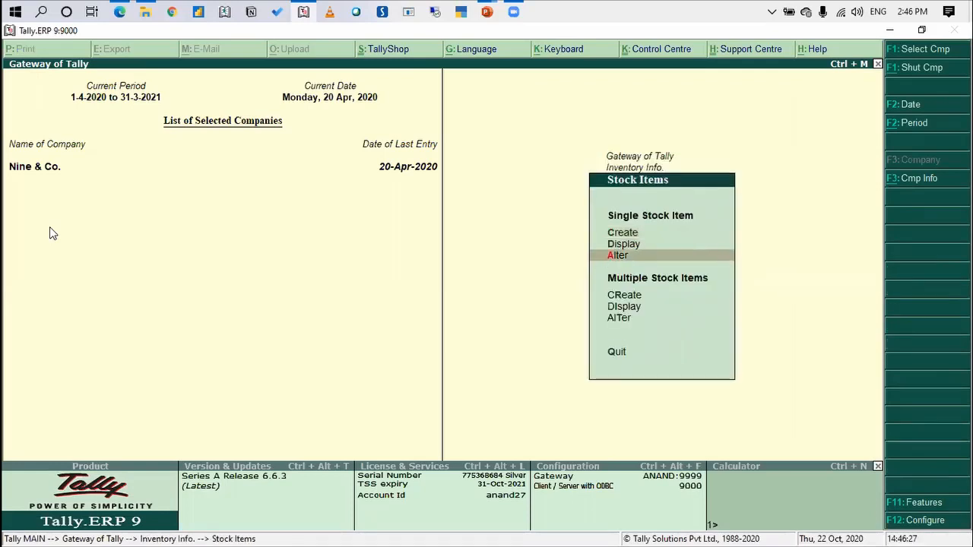
key(Return)
key(Return)
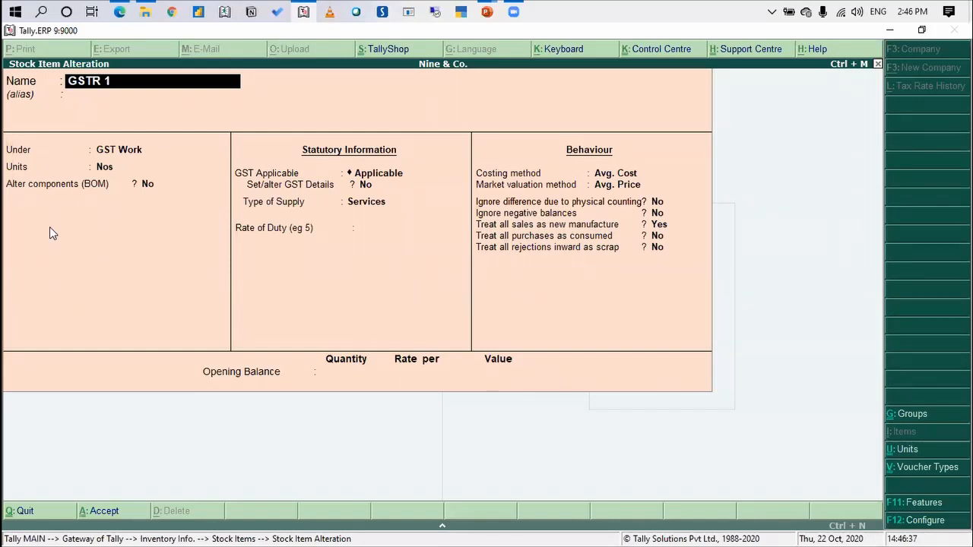
Review the GSTR 1 item's stock group, unit, GST applicability and type of supply without changing them
key(Return)
key(Return)
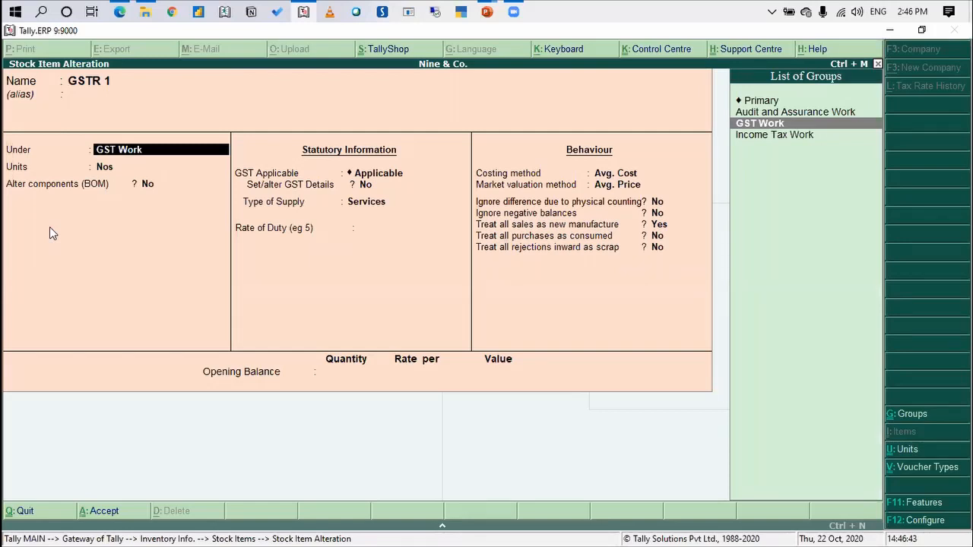
key(Return)
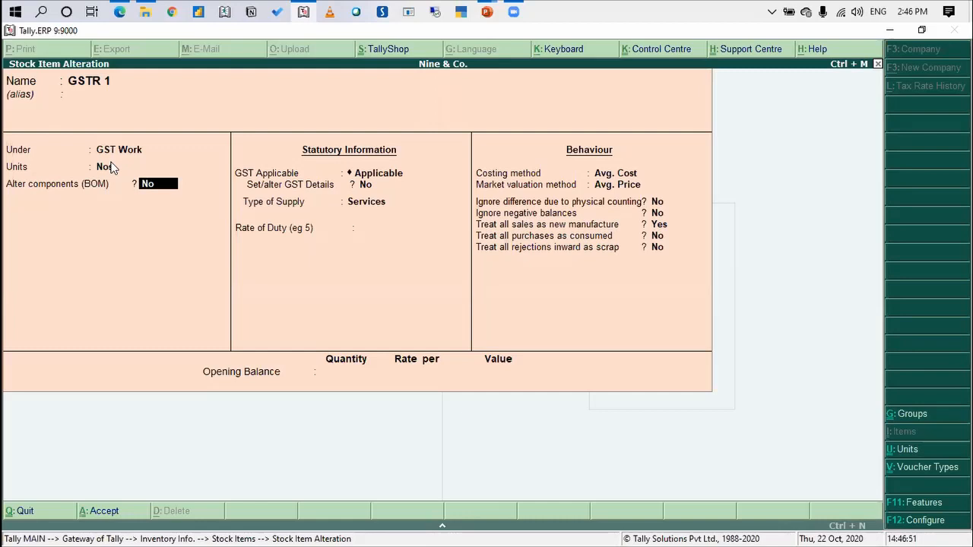
key(Return)
key(Return)
key(Return)
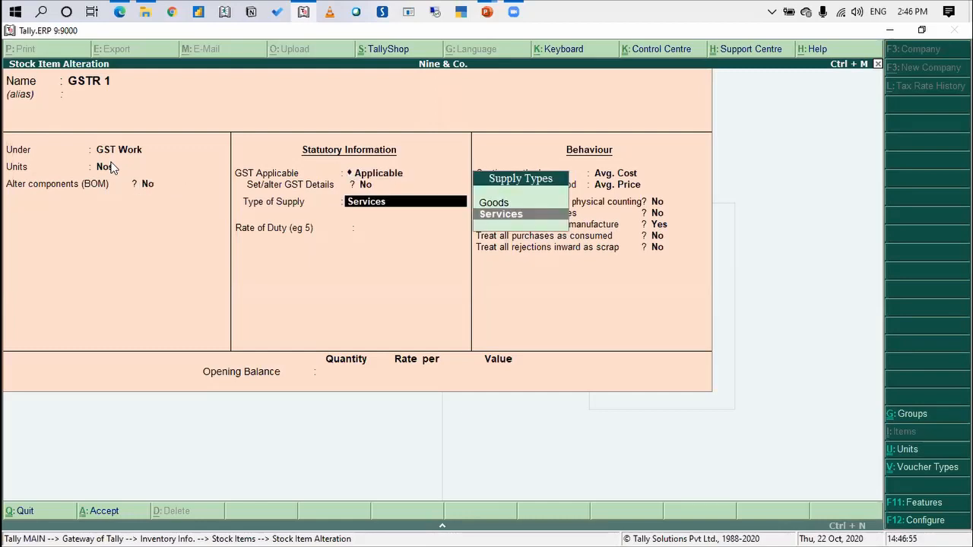
key(Return)
key(Return)
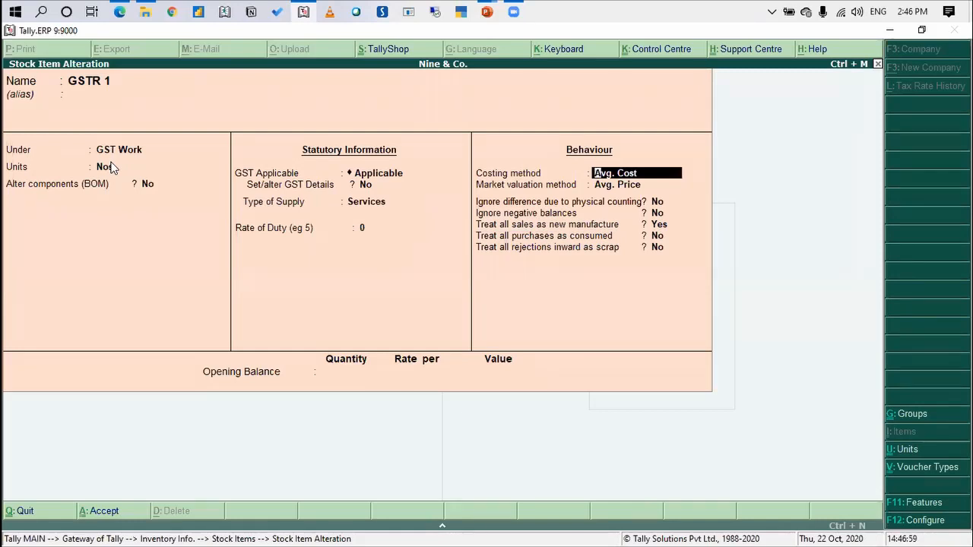
Review GSTR 1's costing and behaviour settings, including treating all sales as new manufacture, and save the item
key(Return)
key(Return)
key(Return)
key(Return)
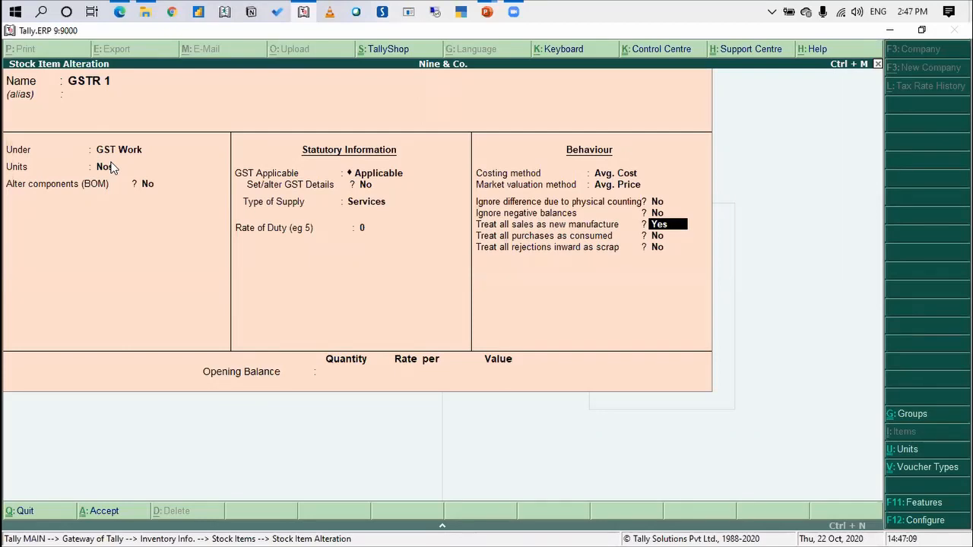
key(Return)
key(Return)
key(Return)
key(Return)
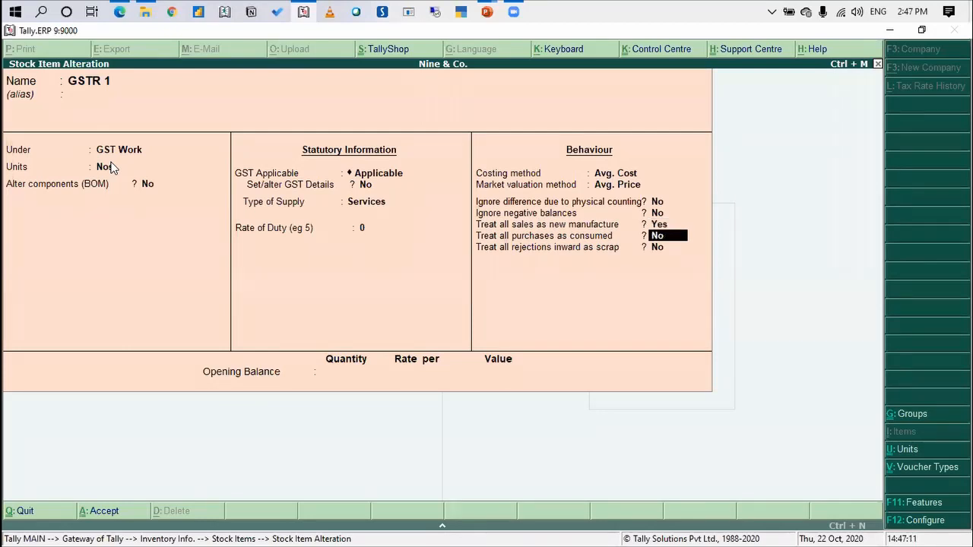
key(Return)
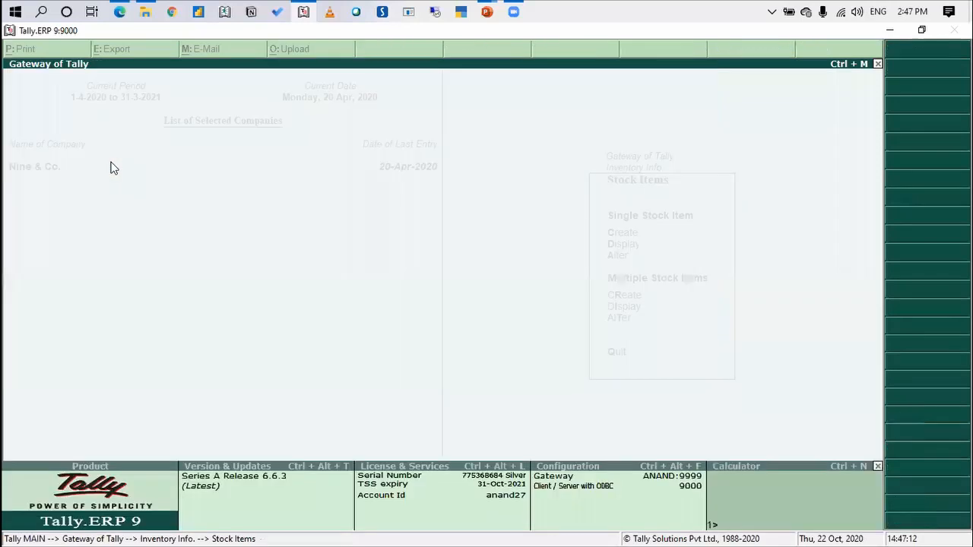
Look through the list of stock items down to Tax Audit, then return to the main gateway
key(Down)
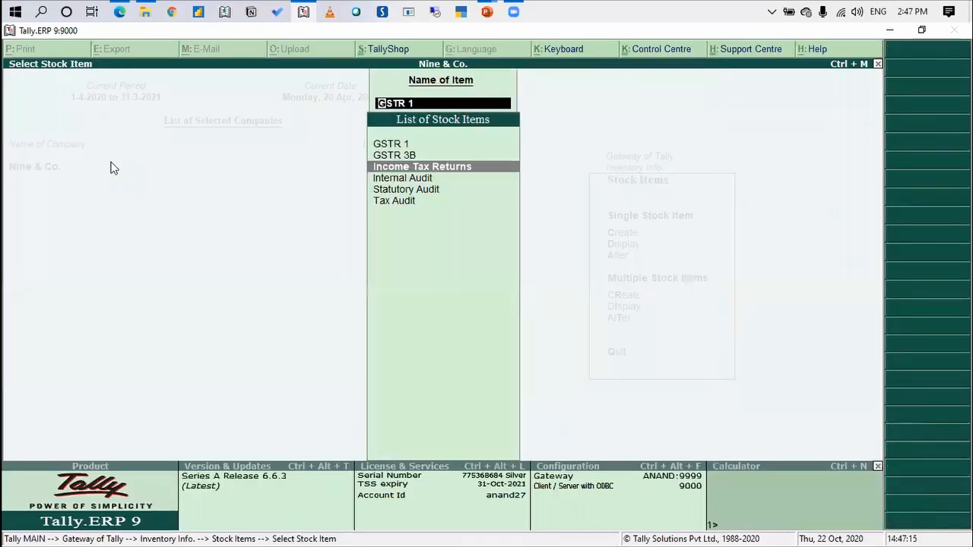
key(Down)
key(Down)
key(Down)
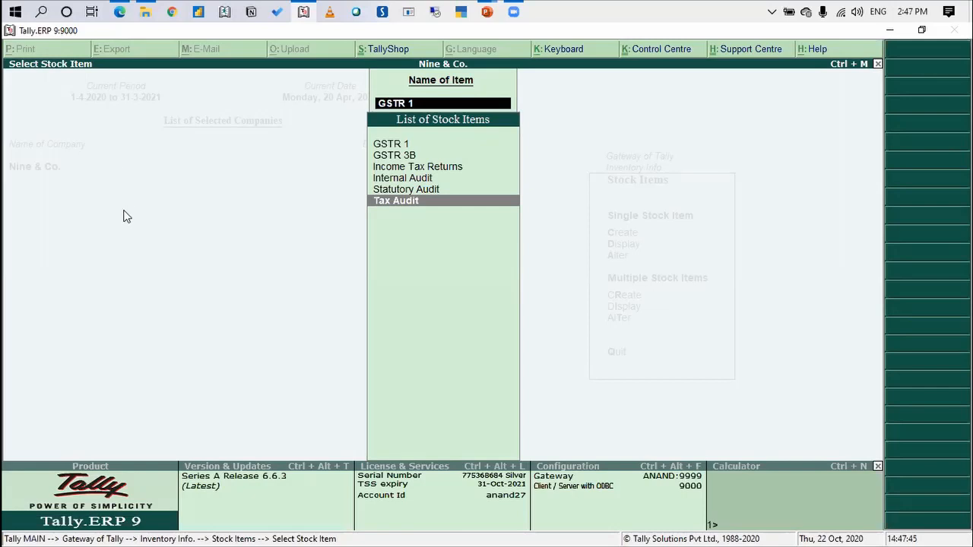
key(Escape)
key(Escape)
key(Escape)
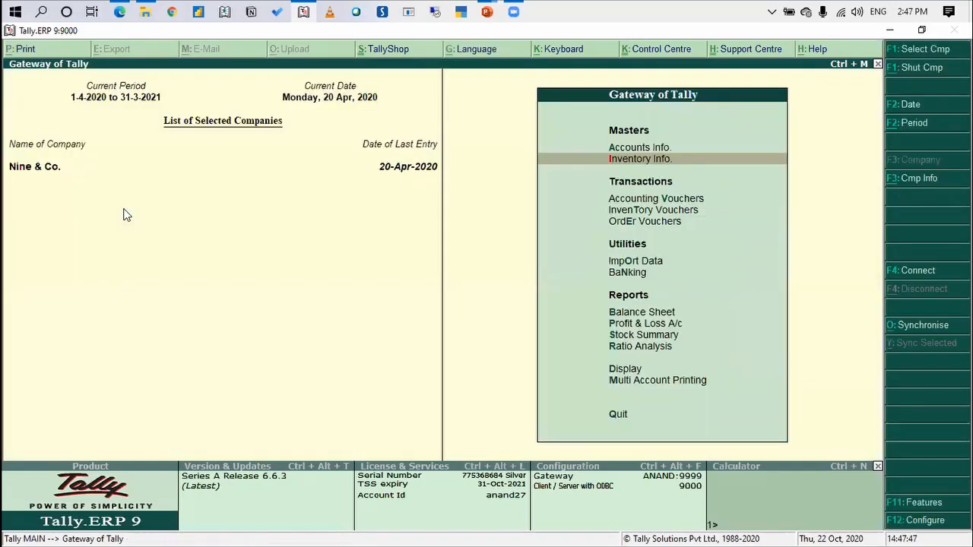
Display the company's Statistics report from the statements of accounts
key(Down)
key(Down)
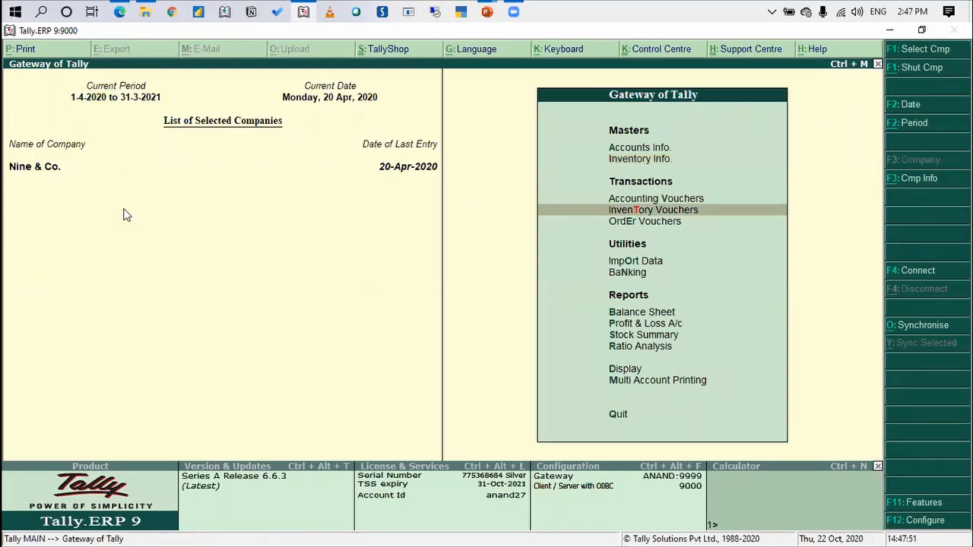
key(Up)
key(Up)
key(Up)
key(Up)
key(Up)
key(Up)
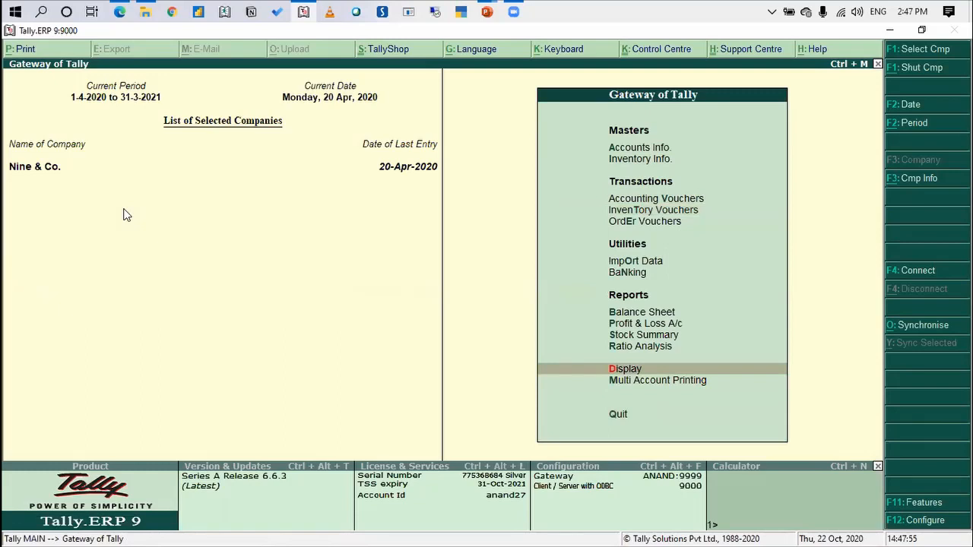
key(Return)
key(Down)
key(Down)
key(Down)
key(Return)
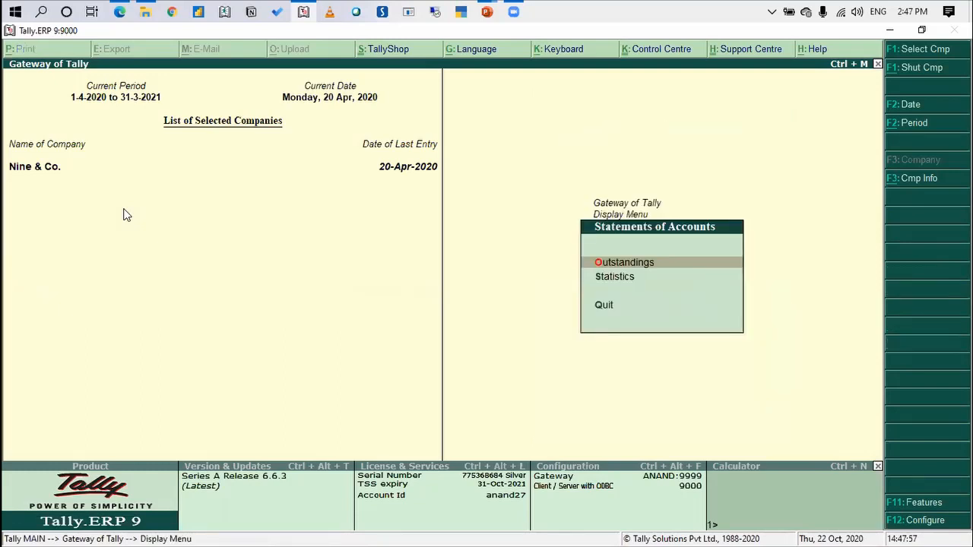
key(Down)
key(Return)
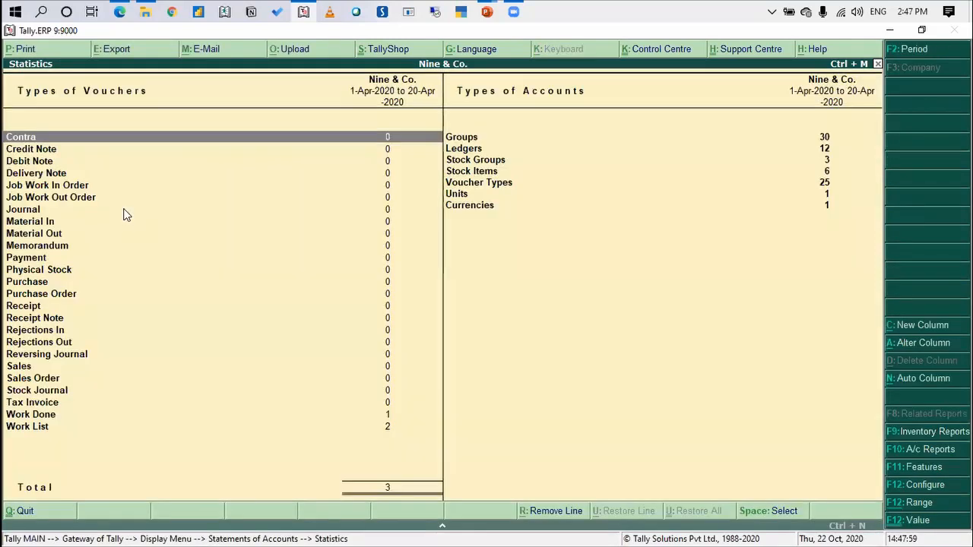
Open KF Global's Work List voucher from the April register of Work List vouchers
key(Up)
key(Up)
key(Down)
key(Return)
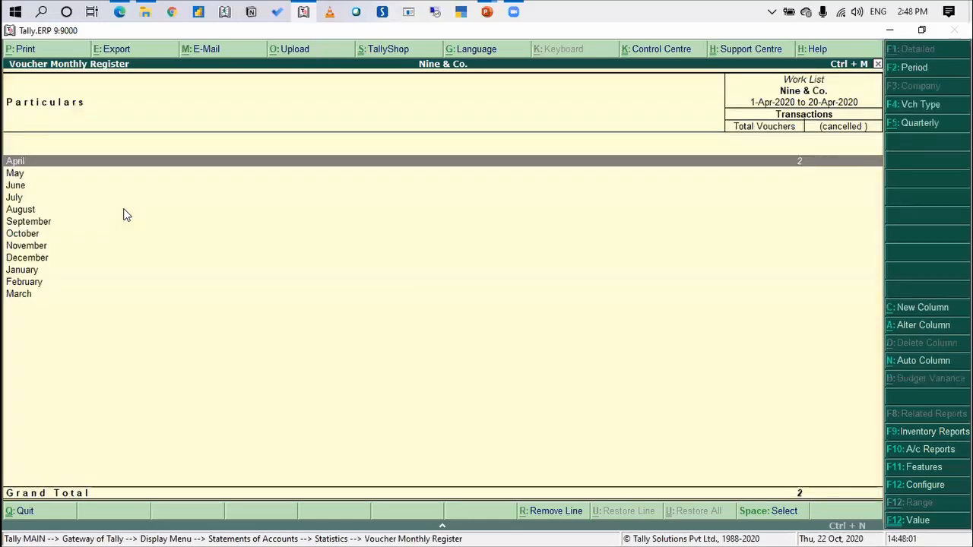
key(Return)
key(Down)
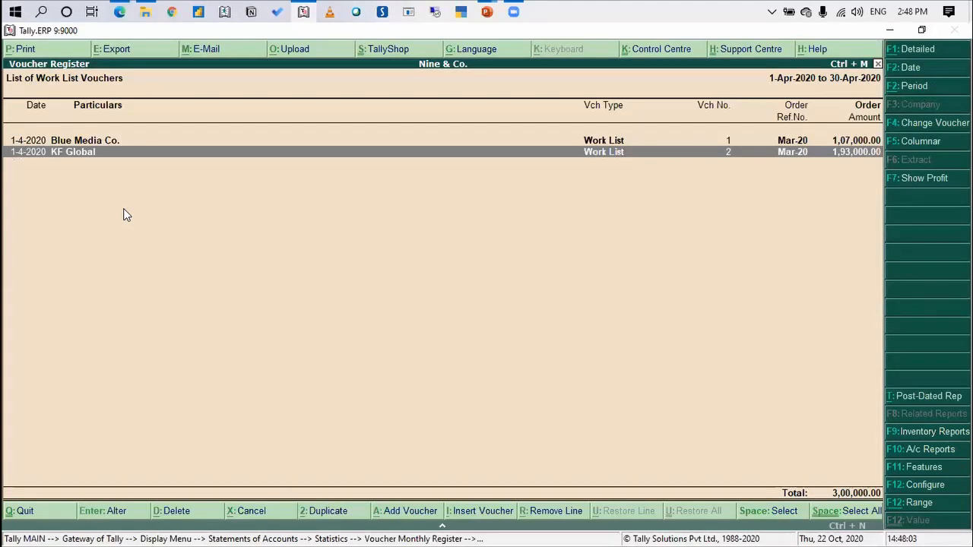
key(Return)
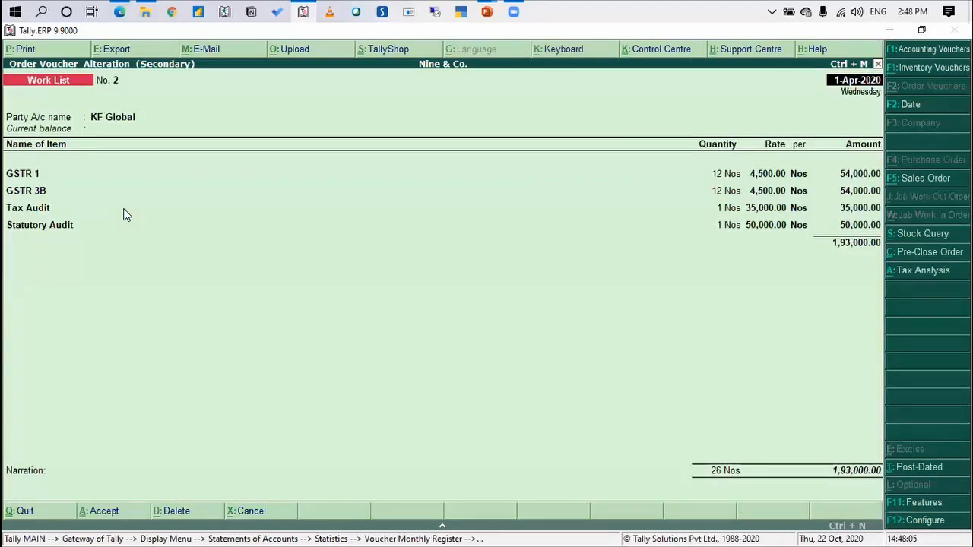
Go through the voucher's date, party account and buyer details unchanged to reach the item lines
key(Return)
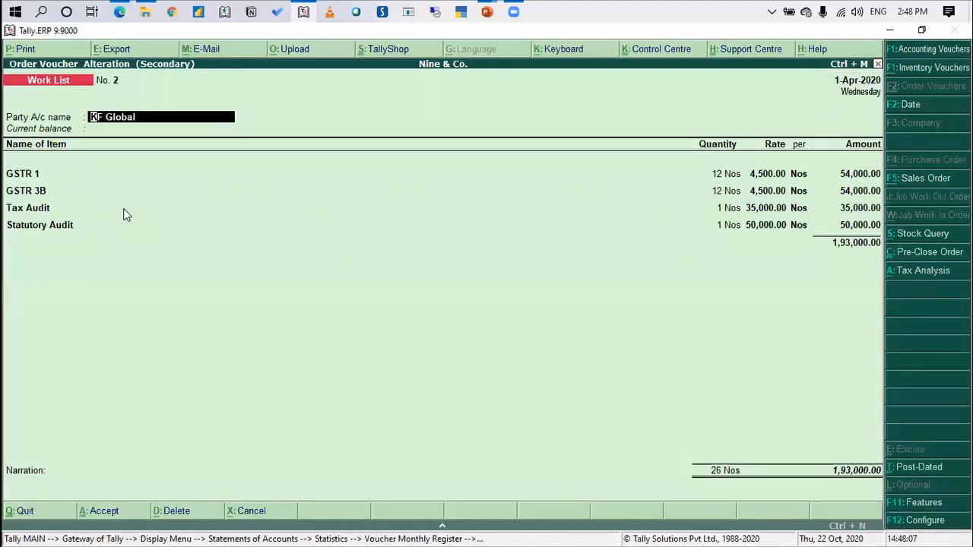
key(Return)
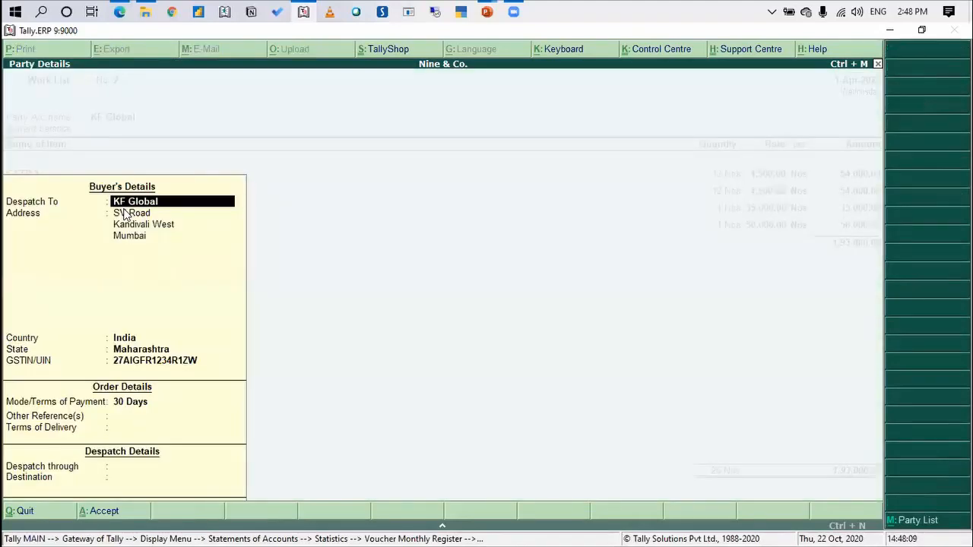
key(Return)
key(Return)
key(Return)
key(Return)
key(Return)
key(Return)
key(Return)
key(Return)
key(Return)
key(Return)
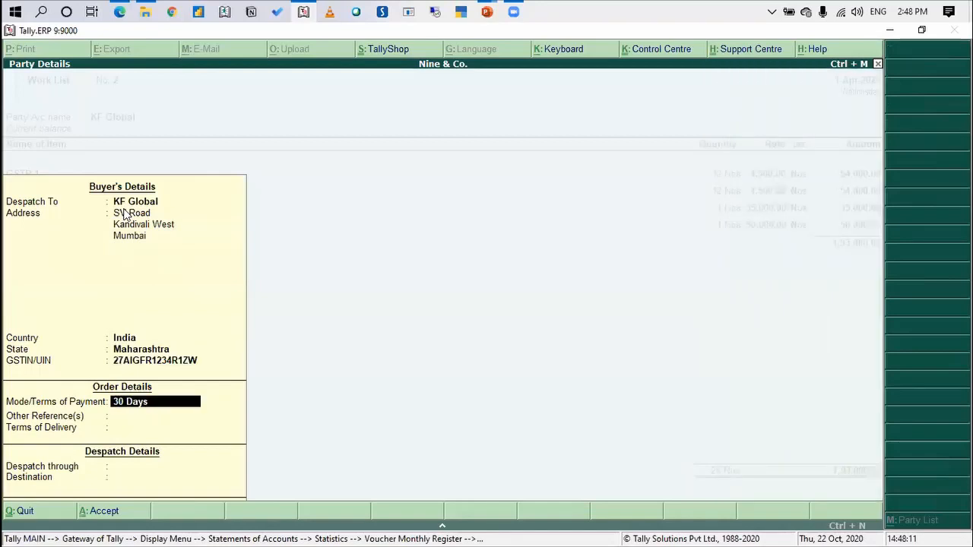
key(Return)
key(Return)
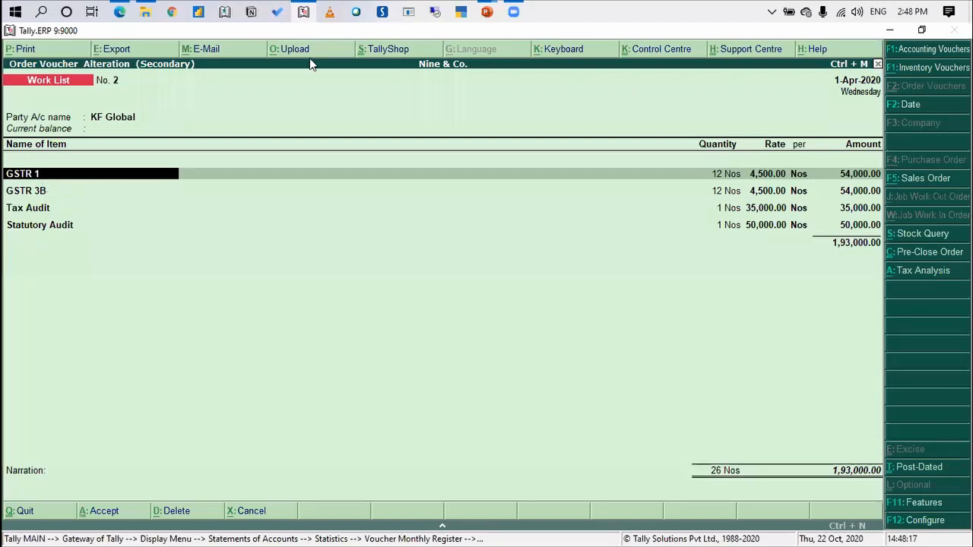
Open the item allocations of the voucher's GSTR 1 line to examine the monthly order numbers and due dates
click(526, 210)
key(Up)
key(Up)
key(Up)
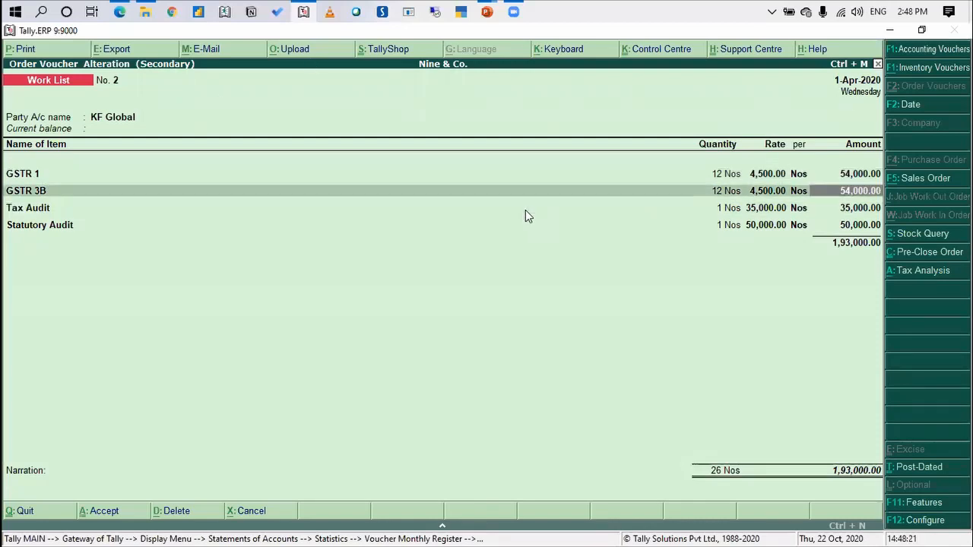
key(Up)
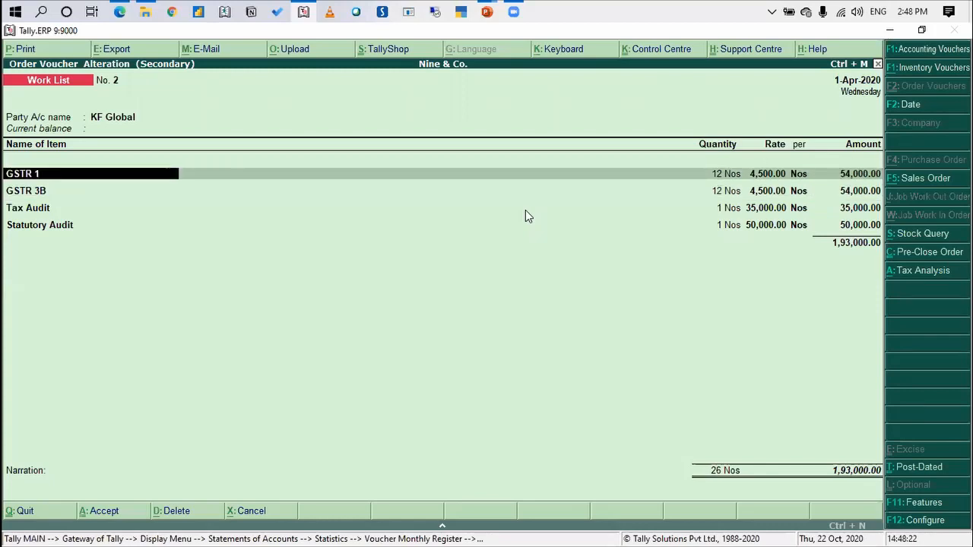
key(Return)
key(Return)
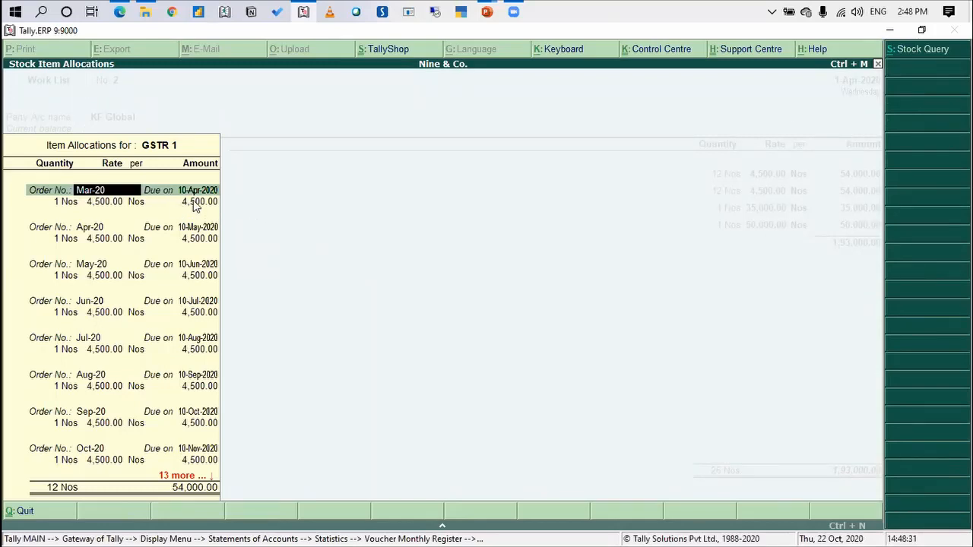
Leave the item allocations and check the Use Order No. for every Item option in the Sales Order configuration
key(Escape)
key(Escape)
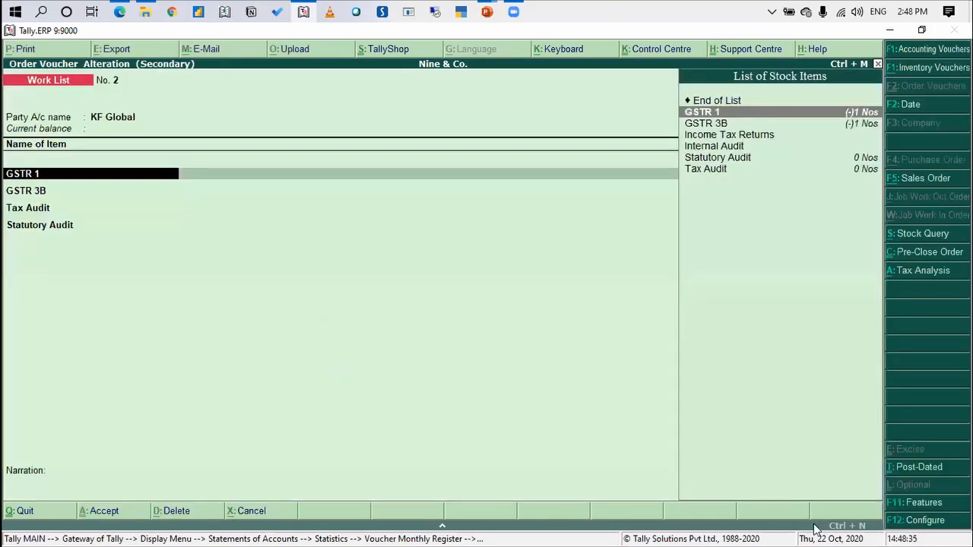
click(918, 523)
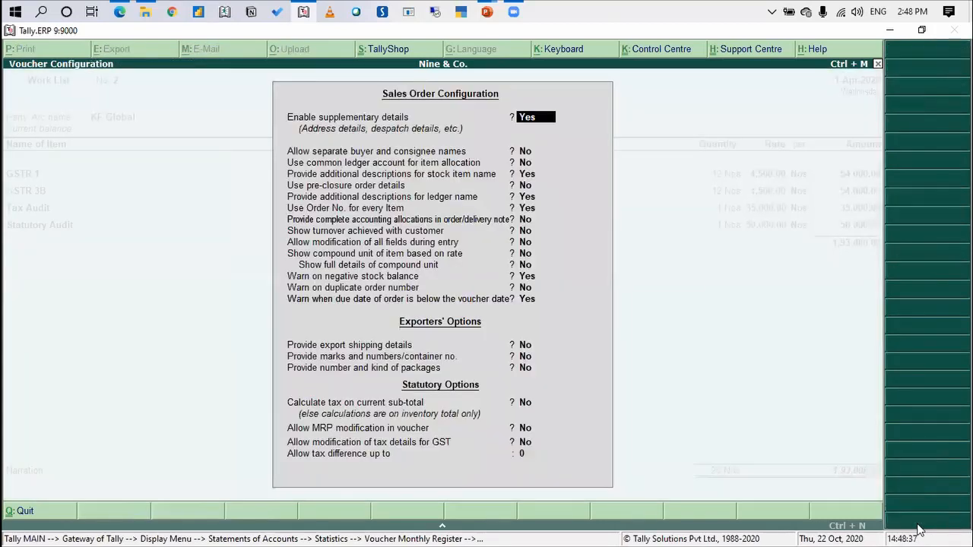
key(Down)
key(Down)
key(Down)
key(Down)
key(Down)
key(Down)
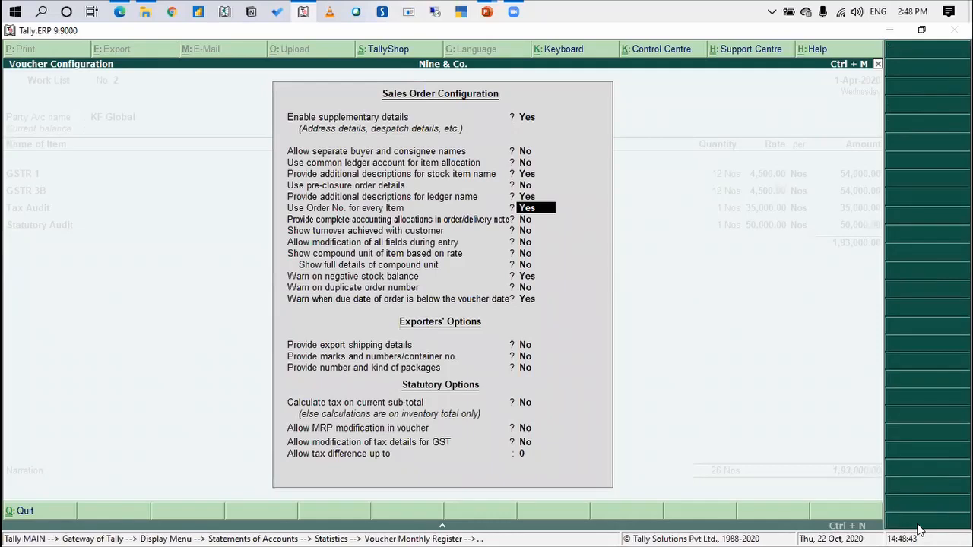
Close the Sales Order configuration unchanged and reopen the GSTR 1 item allocations to examine the monthly order numbers and due dates
key(Down)
key(Down)
key(Down)
key(Down)
key(Down)
key(Down)
key(Down)
key(Down)
key(Down)
key(Down)
key(Down)
key(Down)
key(Down)
key(Down)
key(Down)
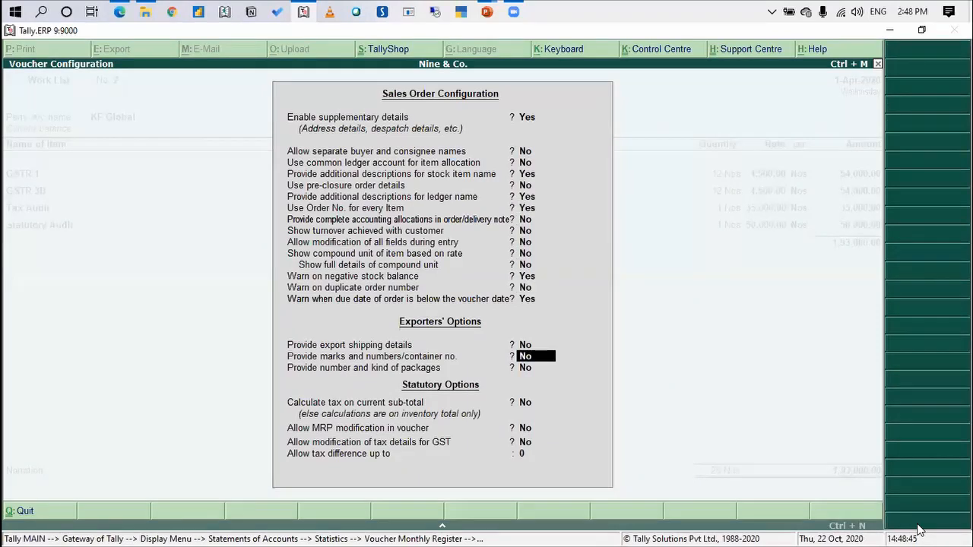
key(Return)
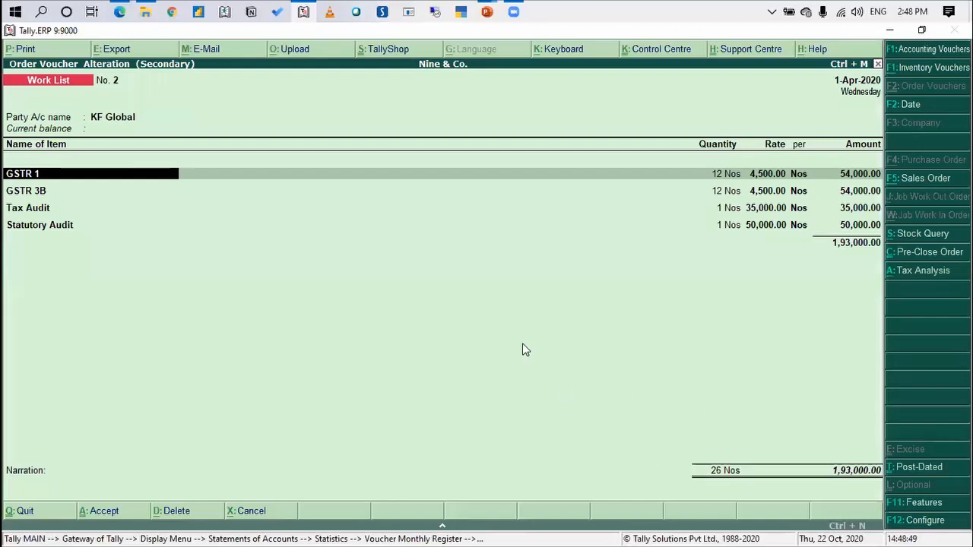
key(Return)
key(Return)
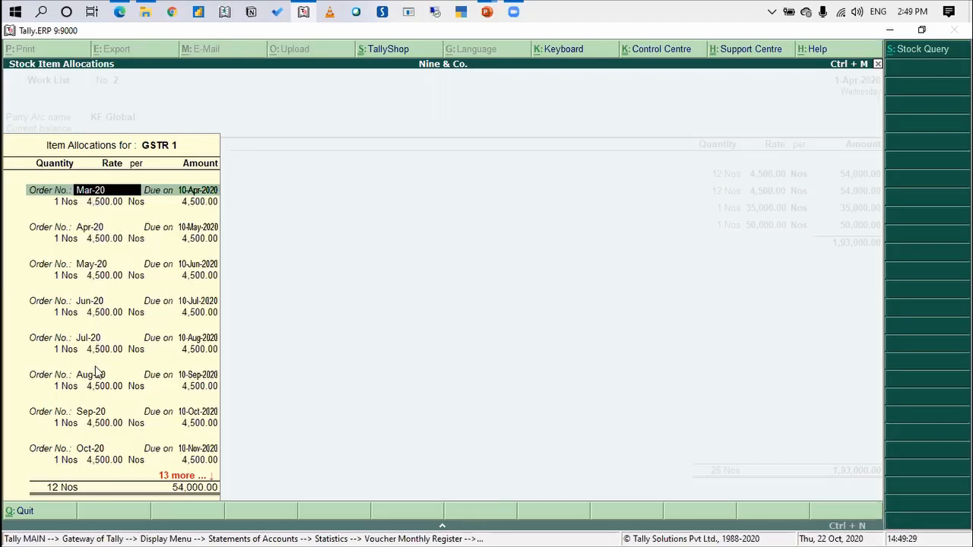
Accept the GSTR 1 allocations unchanged and open those of GSTR 3B to examine their monthly due dates
key(Escape)
key(Return)
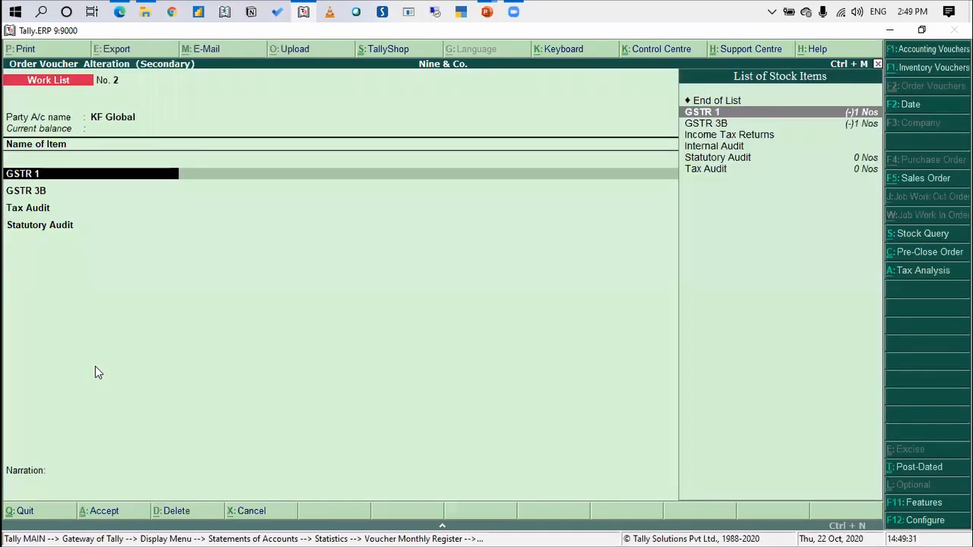
key(Return)
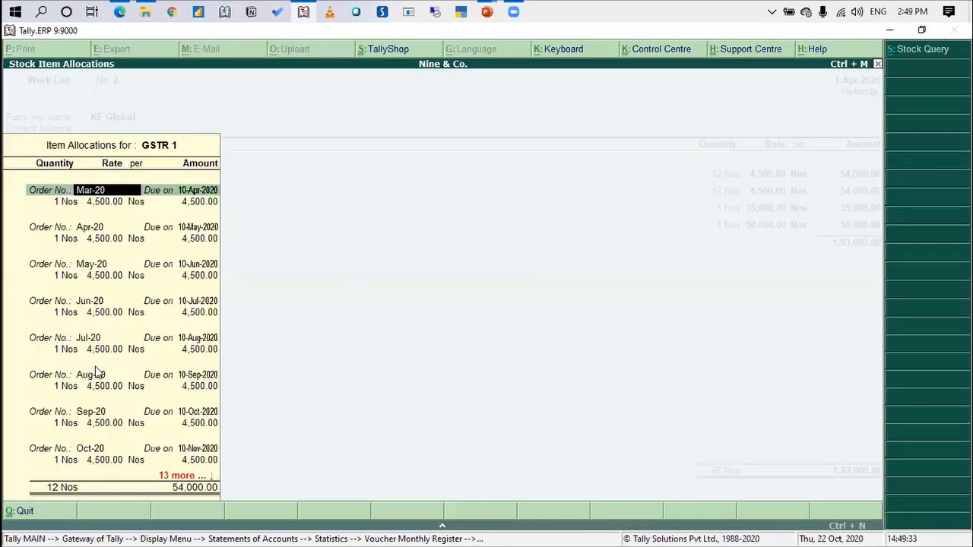
key(ctrl+a)
key(Return)
key(Return)
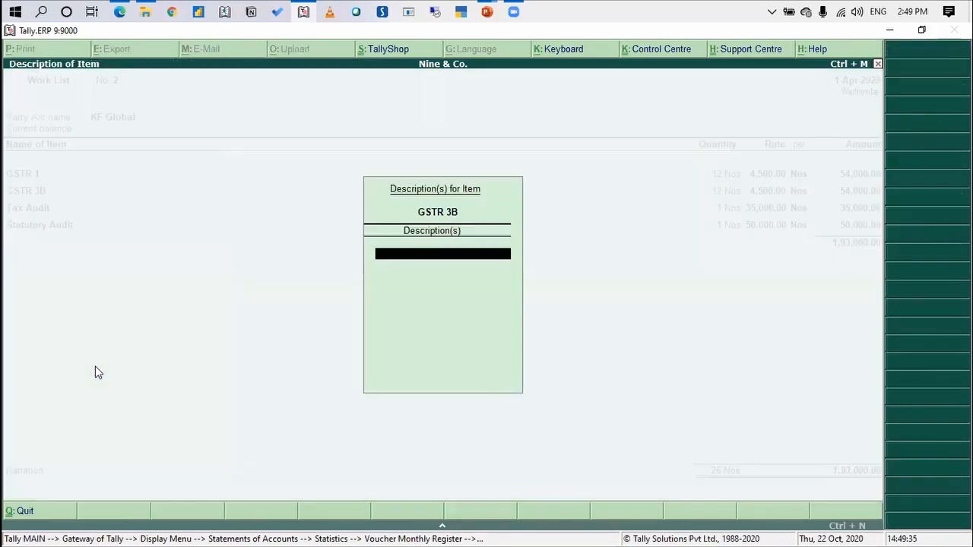
key(Return)
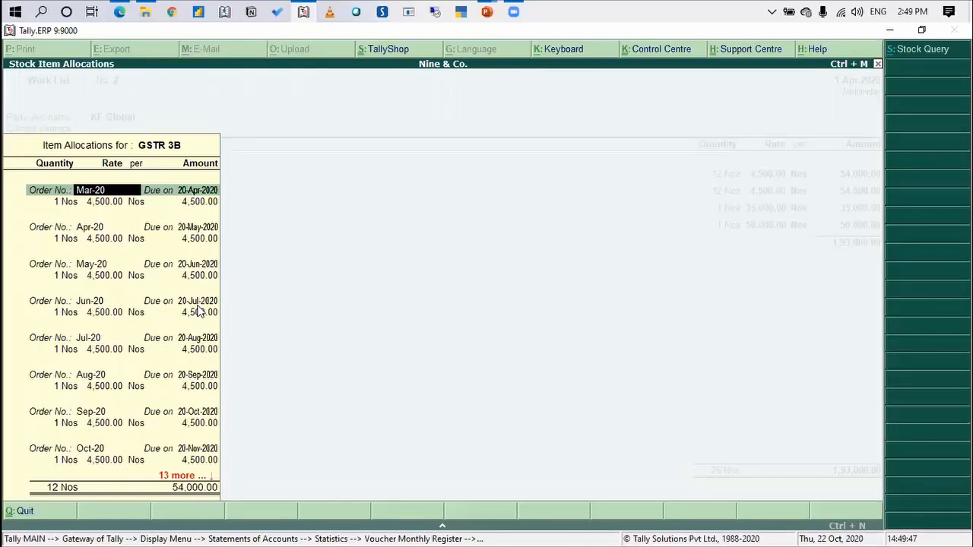
Accept the GSTR 3B allocations unchanged and open the Tax Audit allocation to examine its order number and due date
key(Escape)
key(y)
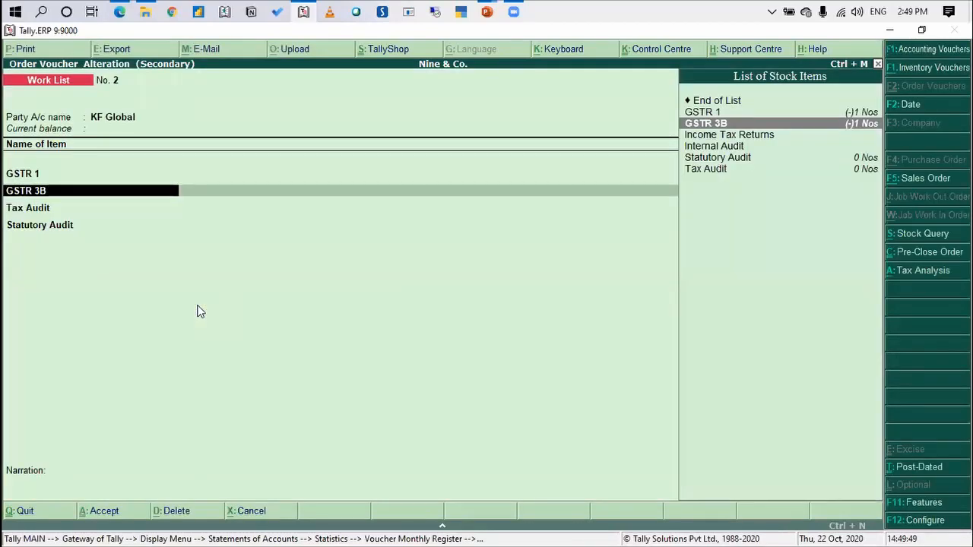
key(Return)
key(Return)
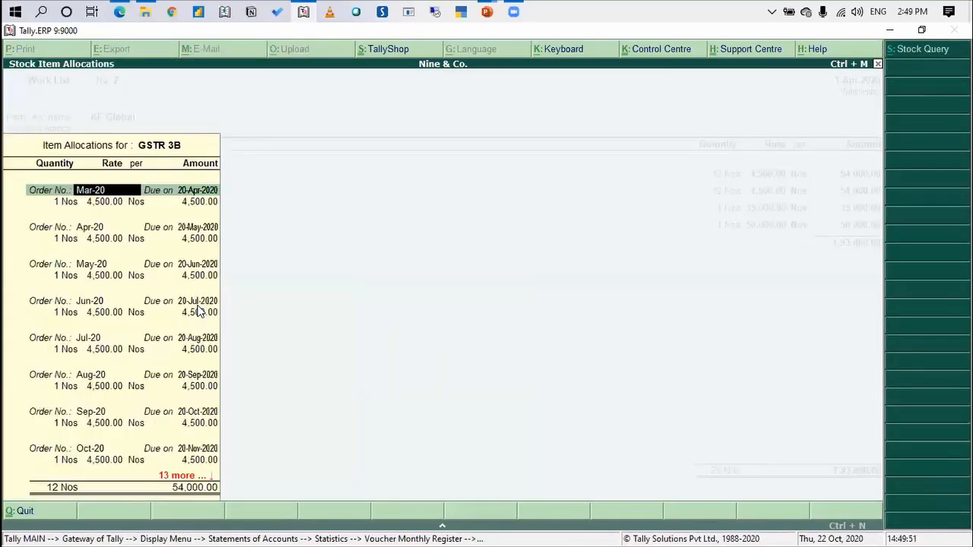
key(ctrl+a)
key(Return)
key(Return)
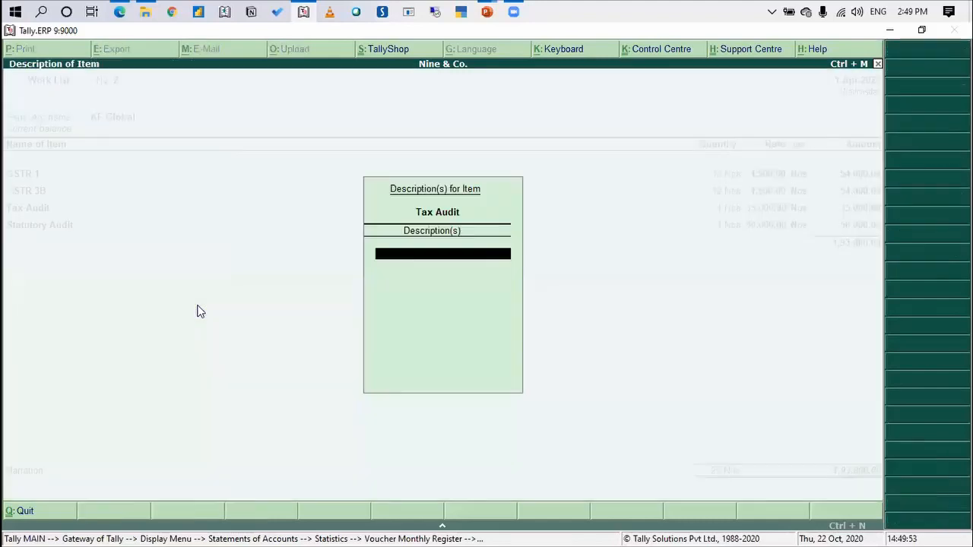
key(Return)
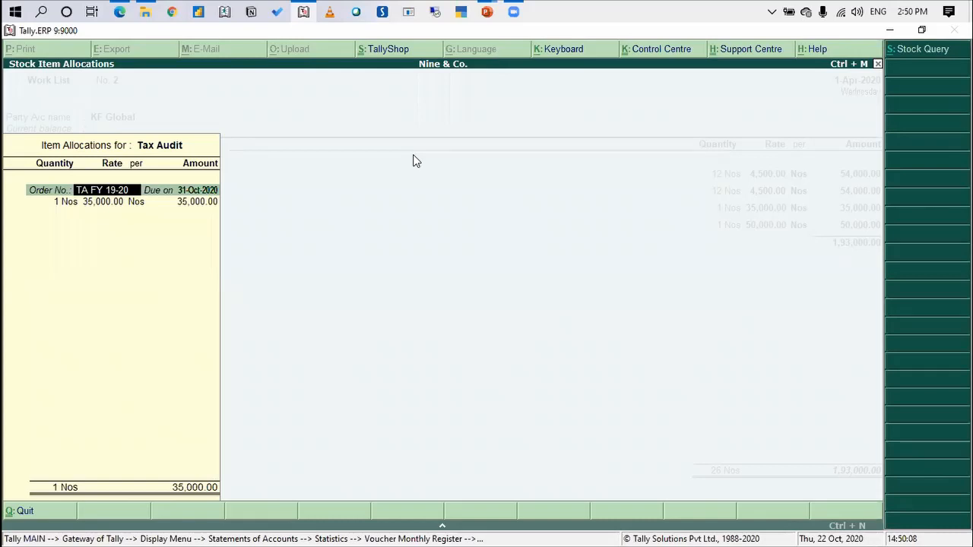
Go through the Tax Audit allocation unchanged and move on to the Statutory Audit item
key(Return)
key(Return)
key(Return)
key(Return)
key(Return)
key(Return)
key(Return)
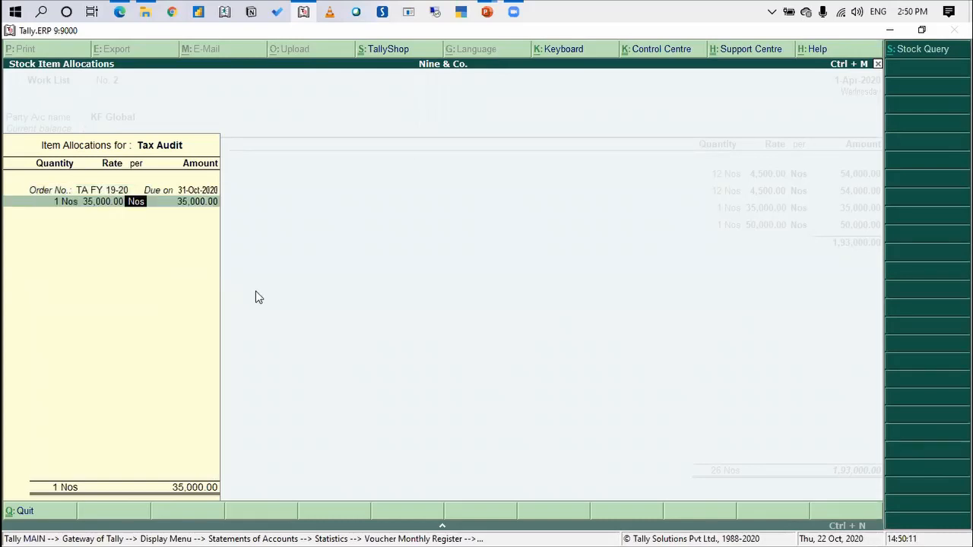
key(Return)
Go through the Statutory Audit allocation unchanged, examining its order number, due date, quantity and rate
key(Return)
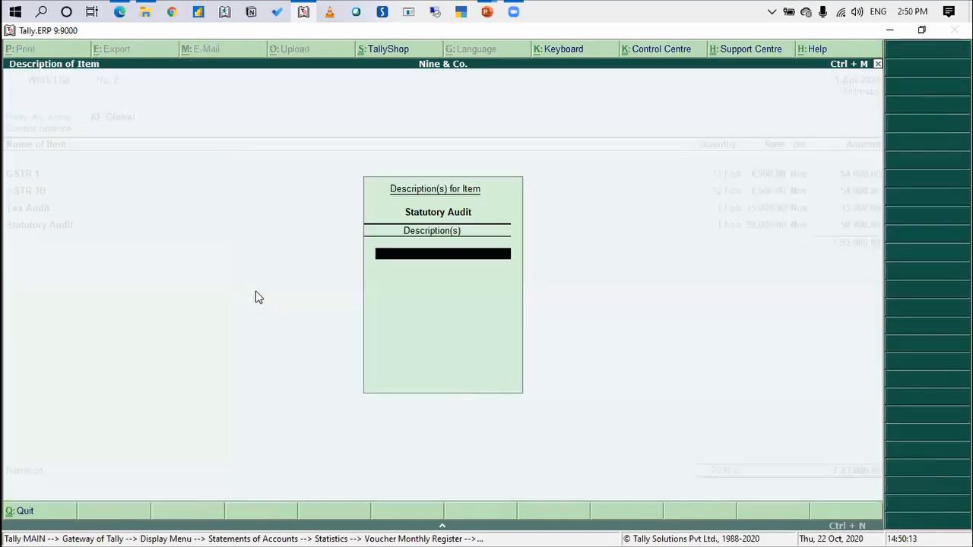
key(Return)
key(Return)
key(Return)
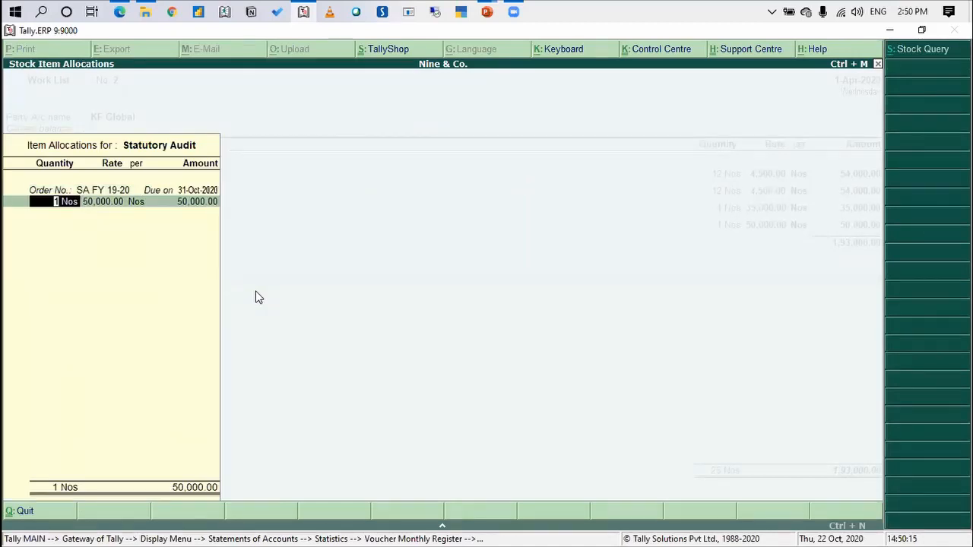
key(Return)
key(Return)
key(Return)
key(Return)
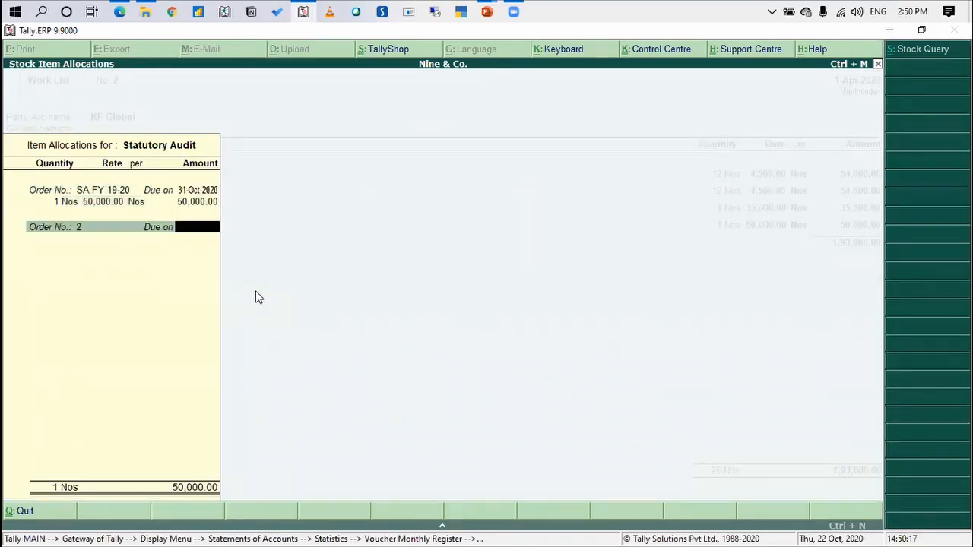
key(Return)
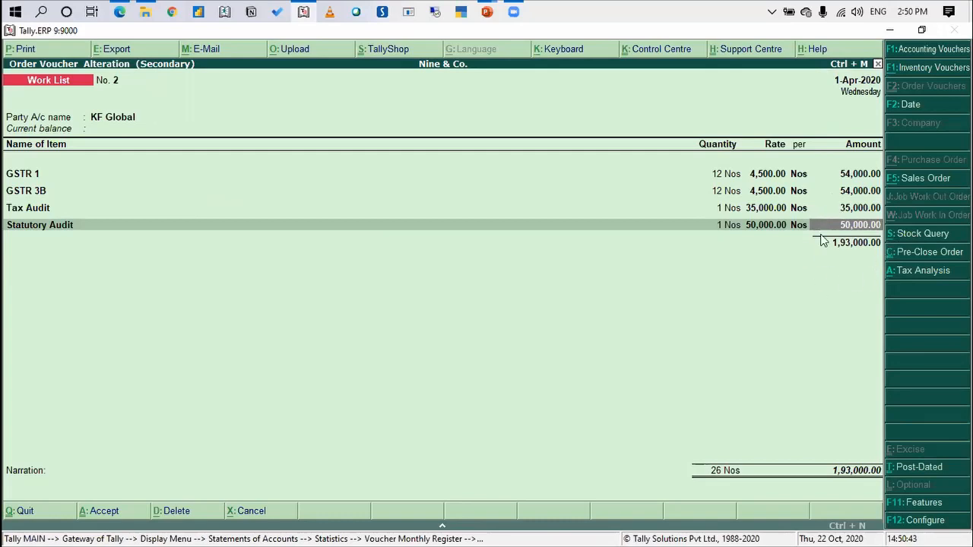
End the item list and save KF Global's Work List voucher
key(Return)
key(Return)
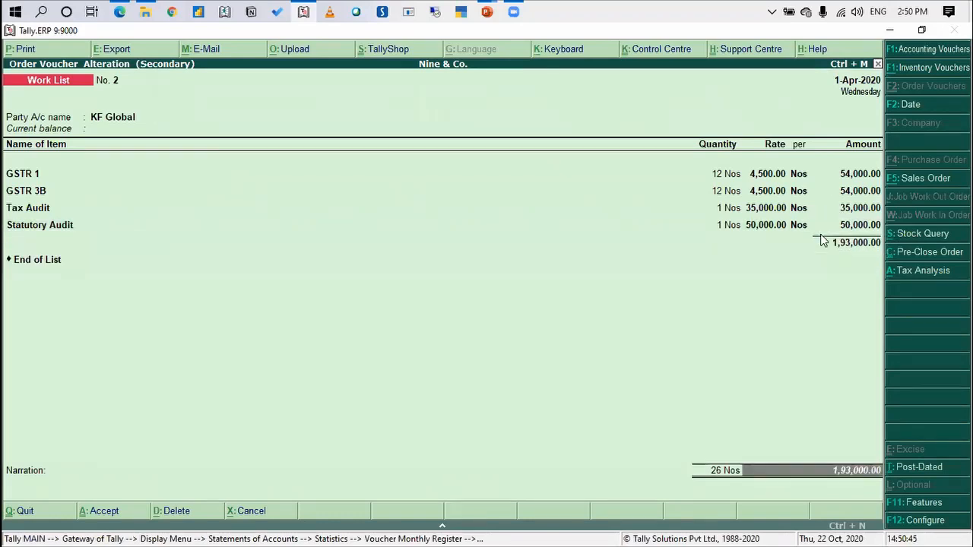
key(Return)
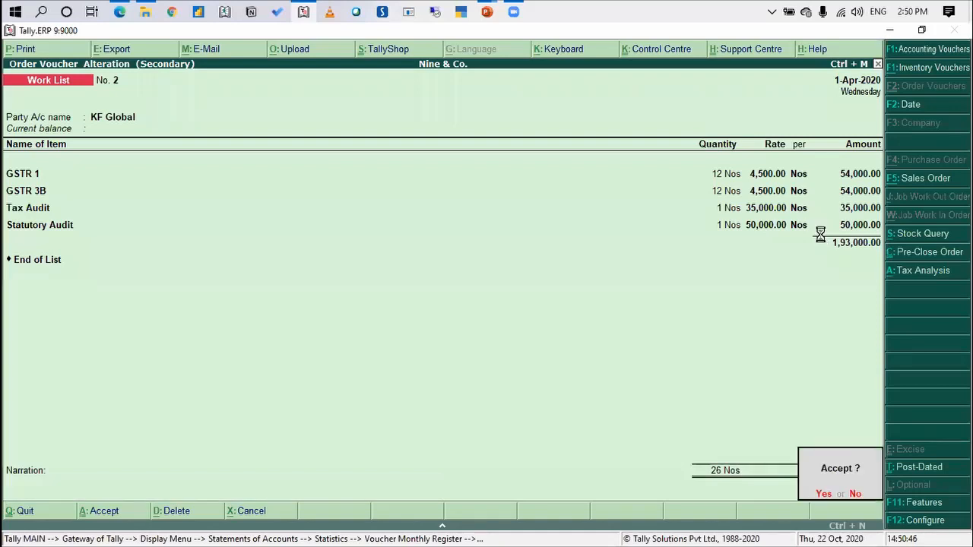
key(Return)
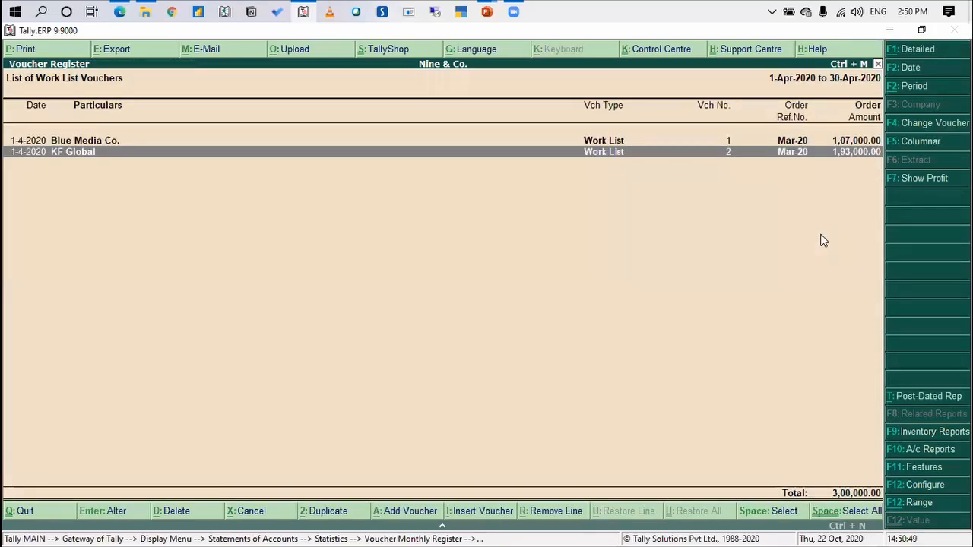
View Blue Media Co.'s Work List voucher and return to the voucher register
key(Up)
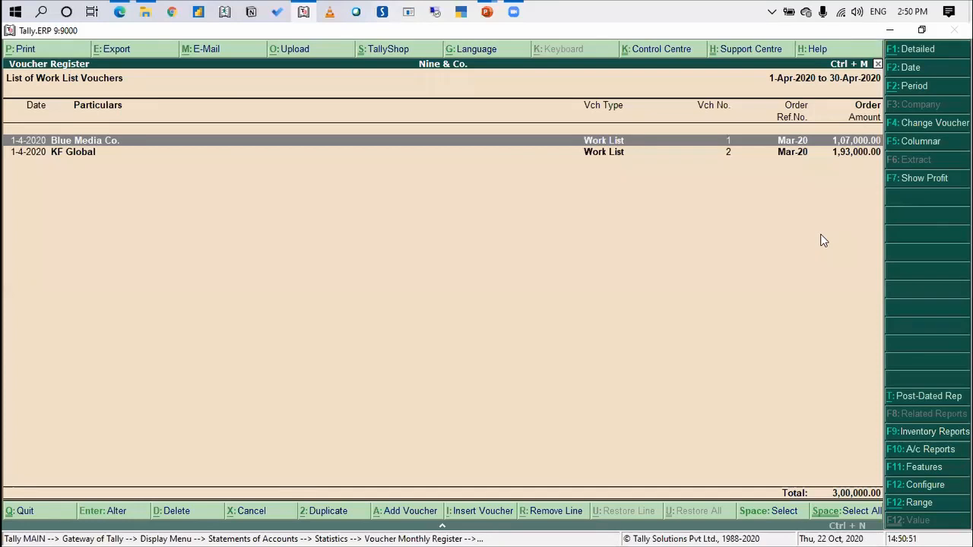
key(Return)
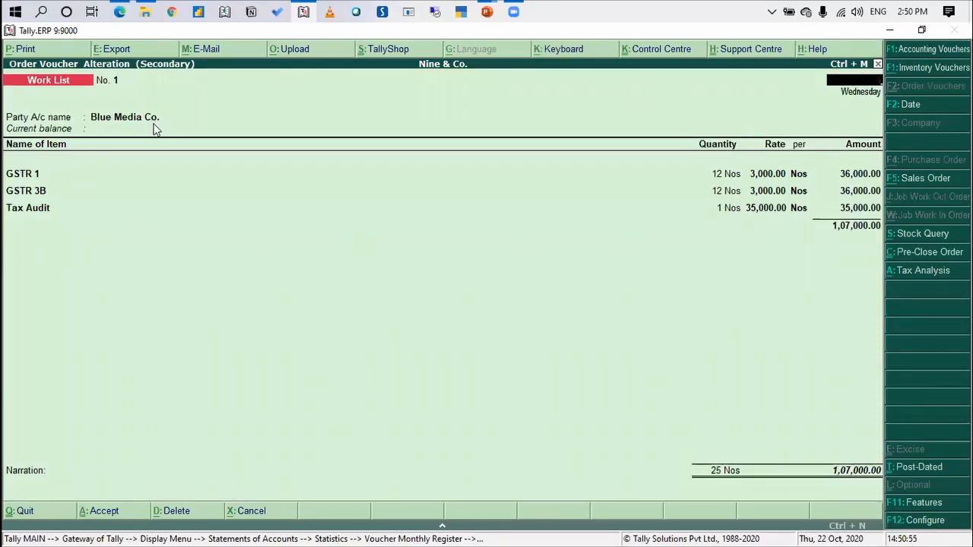
key(Escape)
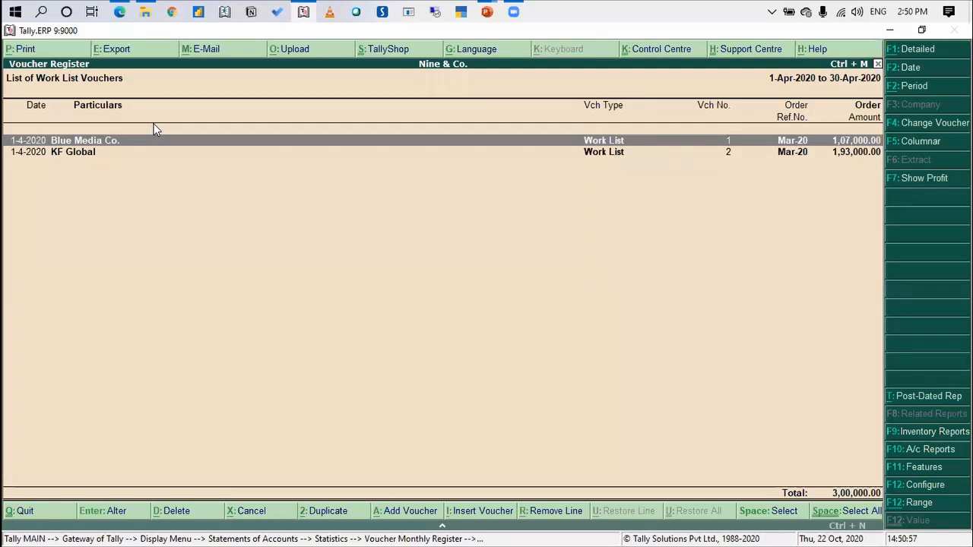
Return to the Gateway of Tally and create a new order voucher, keeping Work List as its voucher type
key(Escape)
key(Escape)
key(Escape)
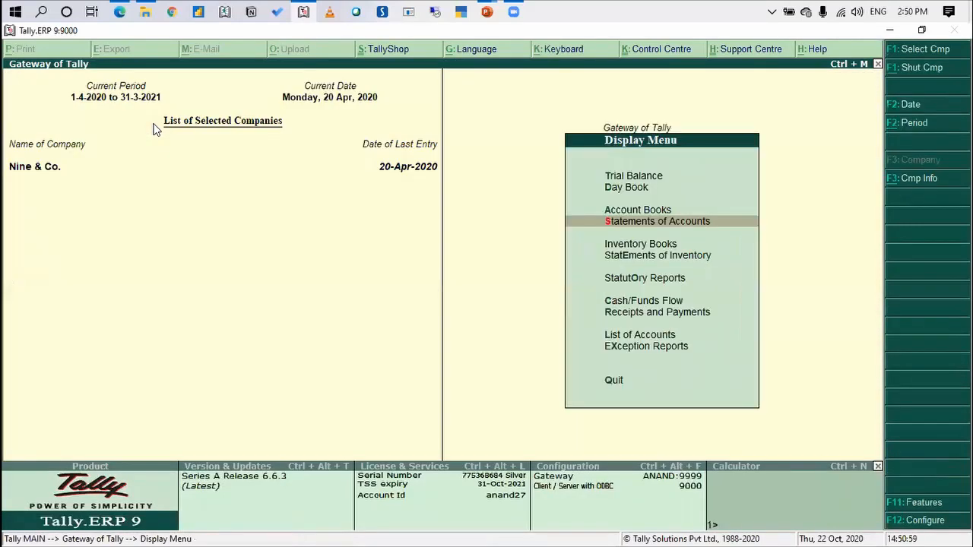
key(Escape)
key(Up)
key(Up)
key(Up)
key(Up)
key(Up)
key(Up)
key(Up)
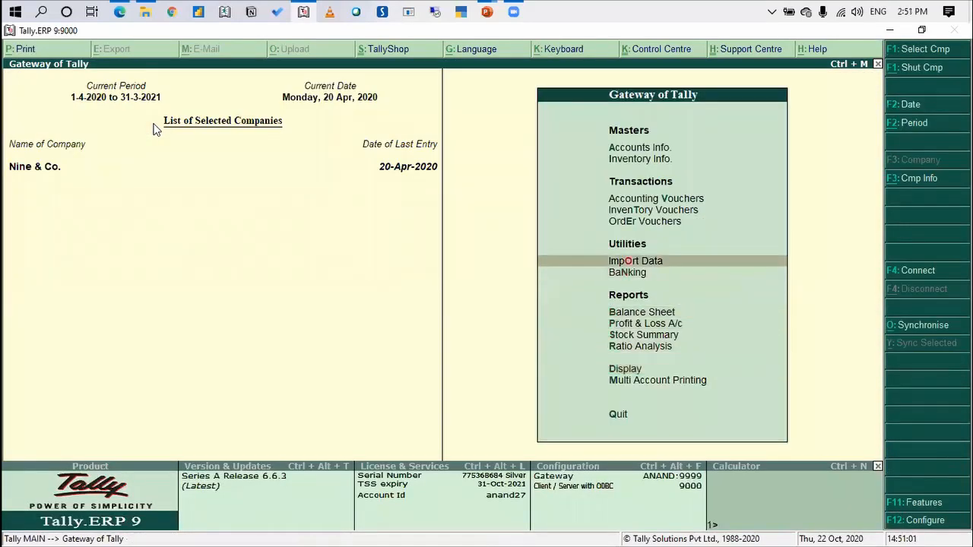
key(Return)
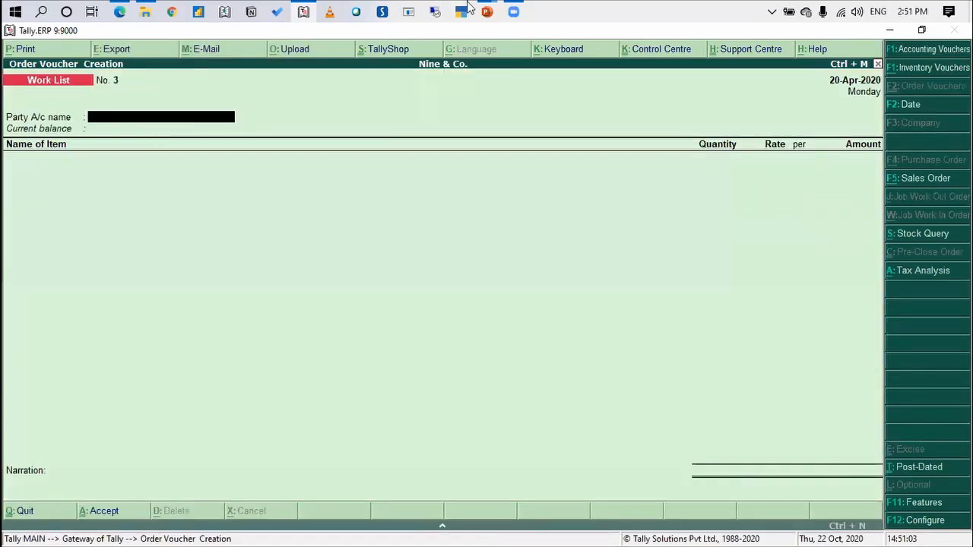
click(897, 178)
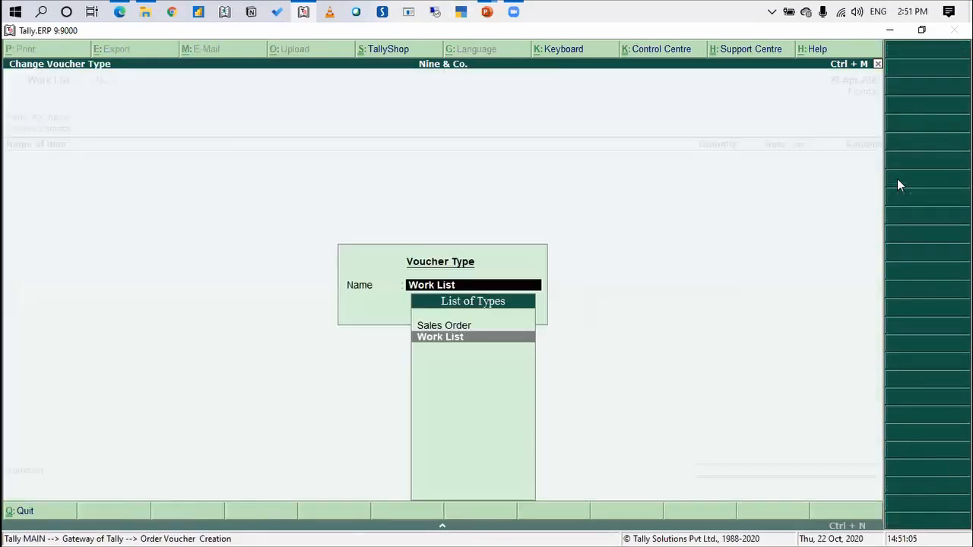
key(Escape)
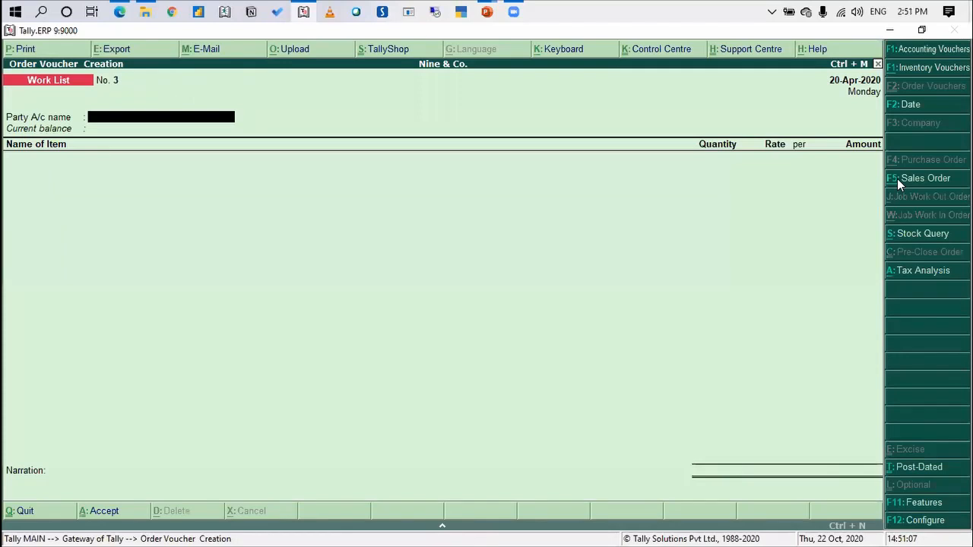
Set the party account to Do Rich Exports Pvt Ltd, accept the buyer details and date the voucher 1-Apr-2020
key(Down)
key(Down)
key(Down)
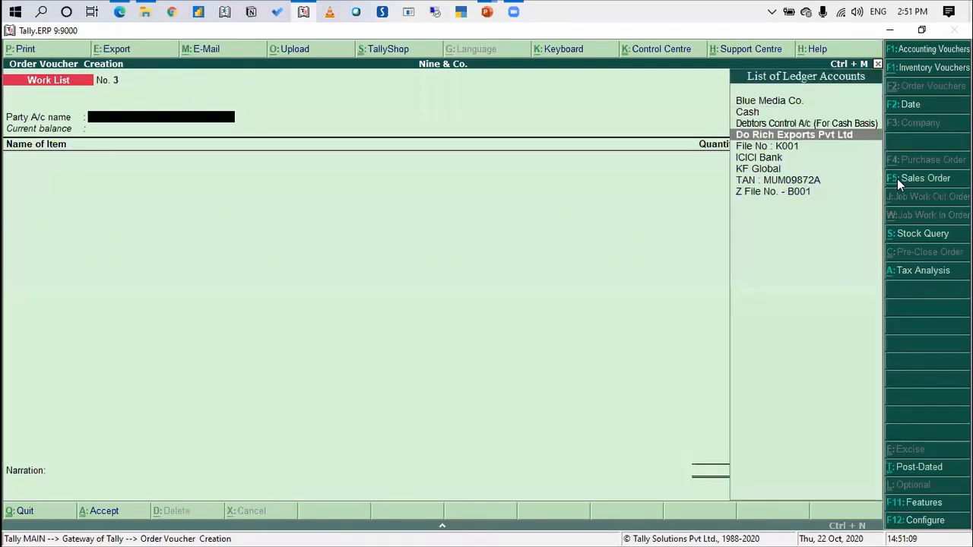
key(Return)
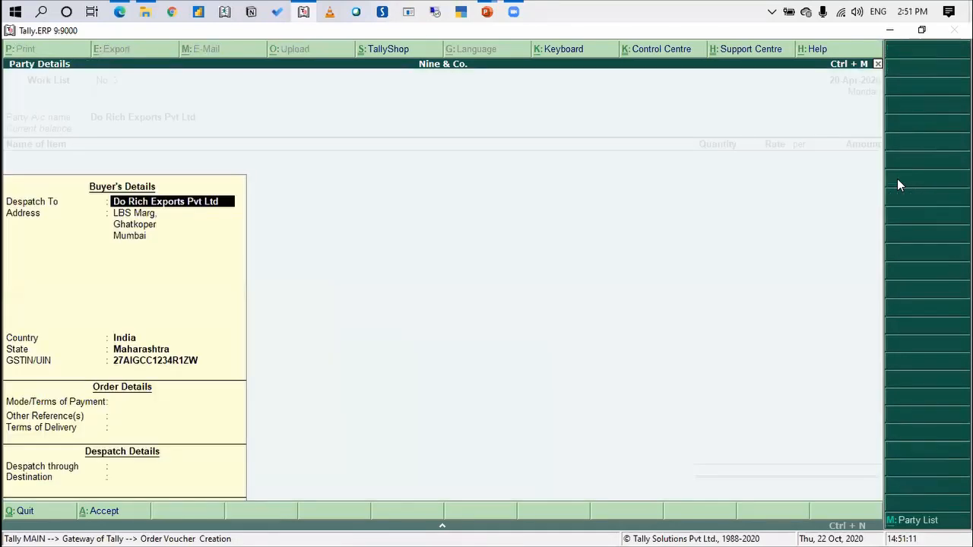
key(ctrl+a)
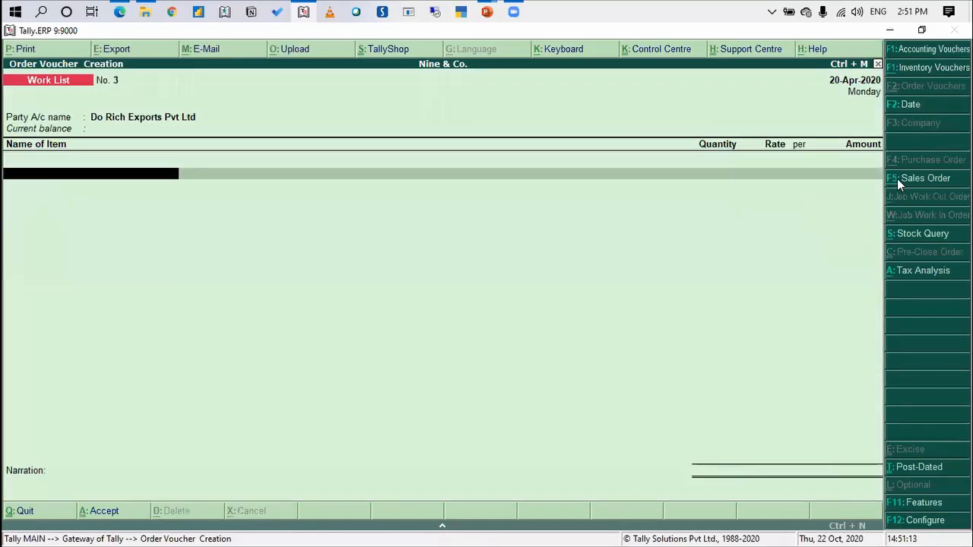
key(F2)
text(1-4)
key(Return)
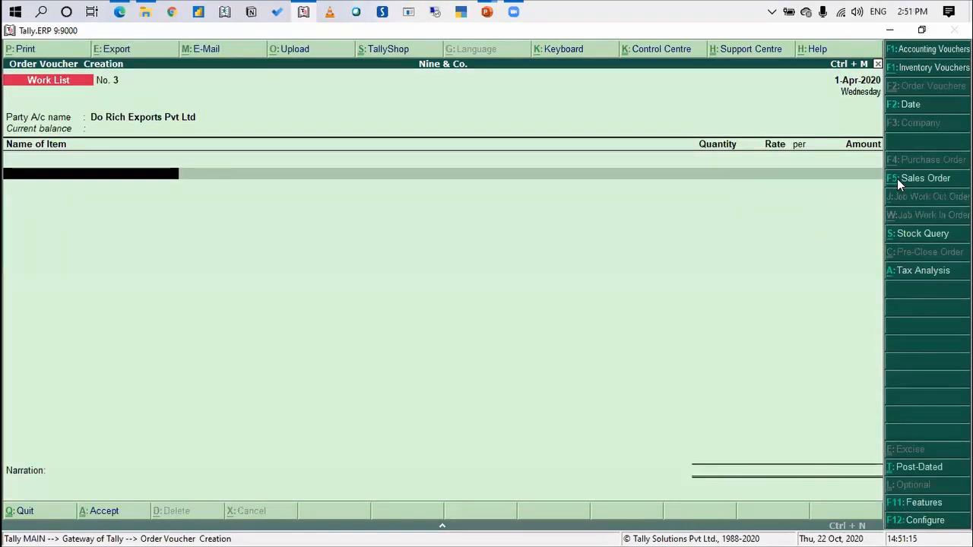
Add the Internal Audit item without a description and allocate it to order number IA Qtr1 FY20-21, due on 15-Jul-2020
text(Inter)
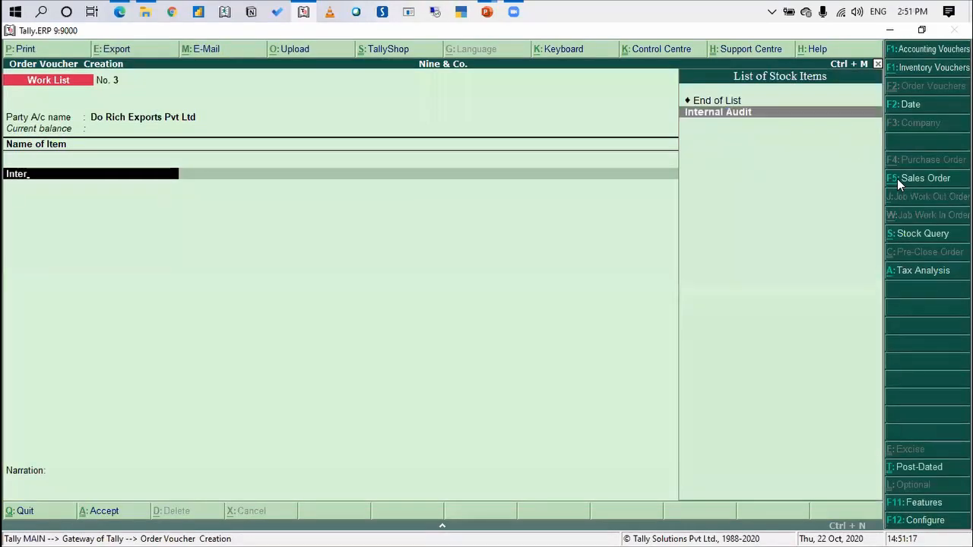
key(Return)
key(Return)
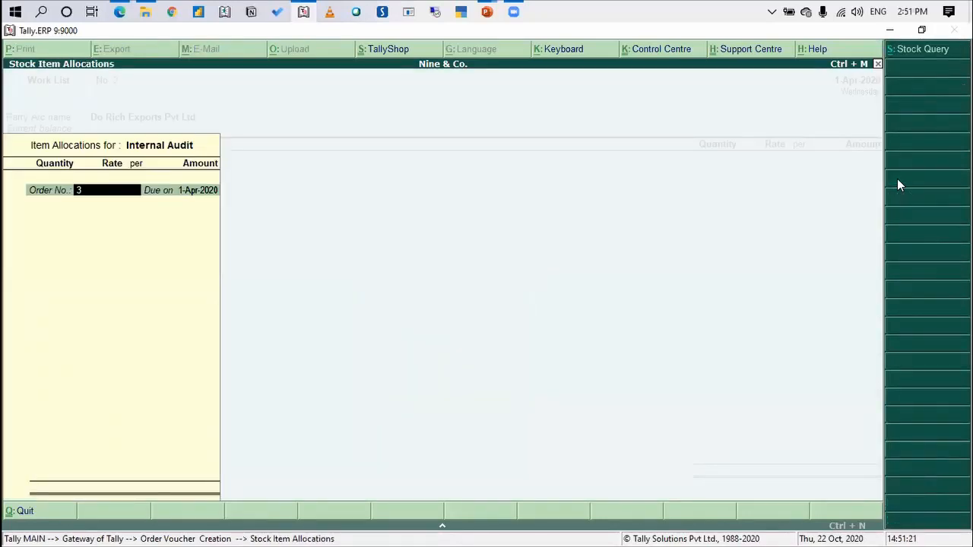
text(IA Qtr1 FY20-21)
key(Return)
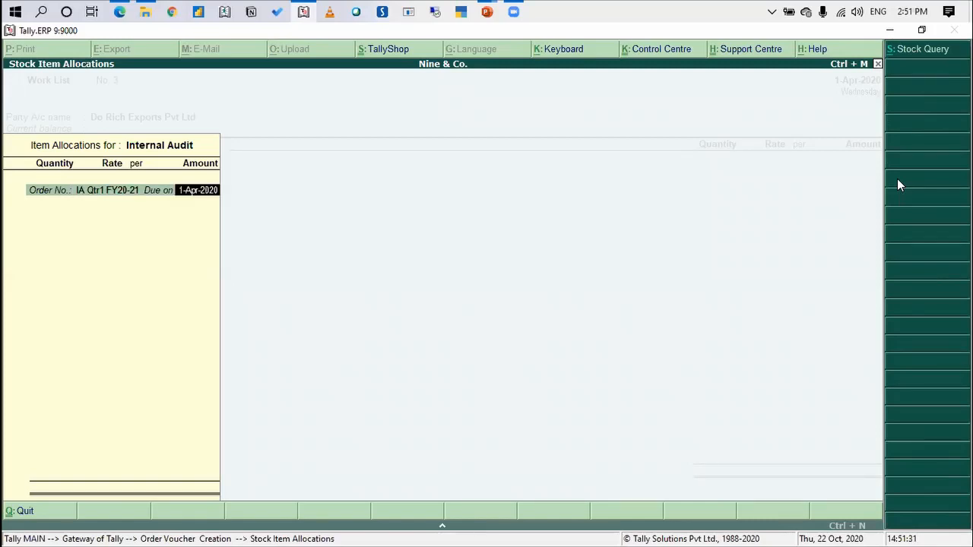
text(15 7)
key(Return)
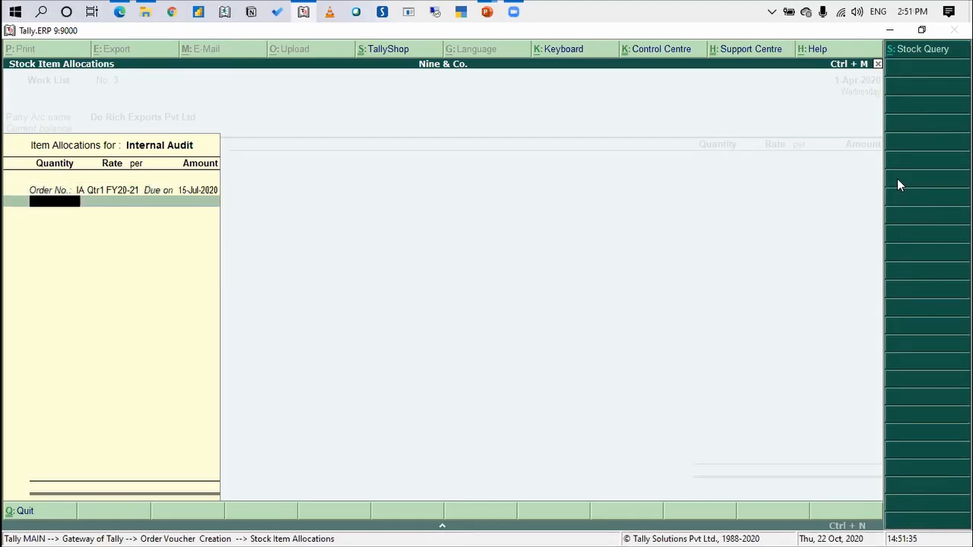
Set the first-quarter Internal Audit allocation to 1 Nos at a rate of 50,000 per Nos
text(1)
key(Return)
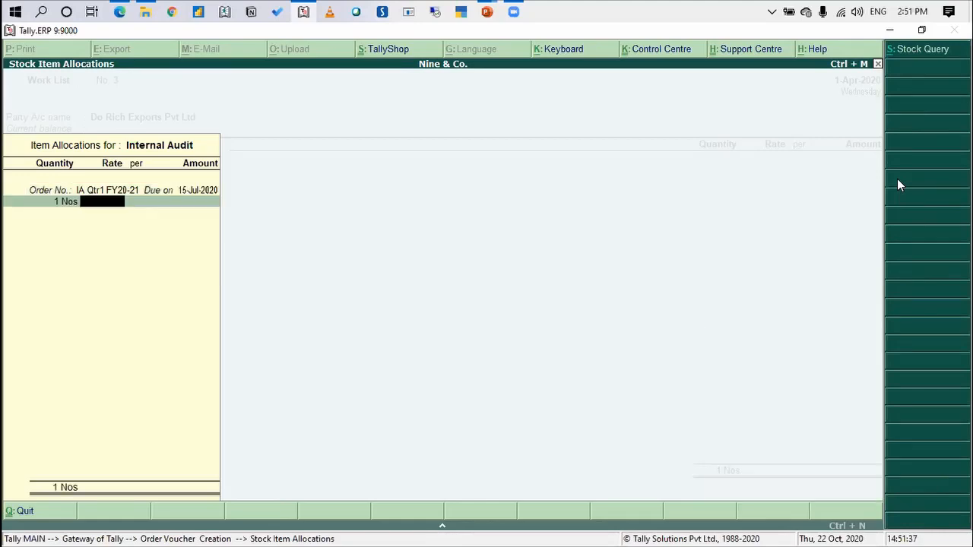
text(50,000)
key(Return)
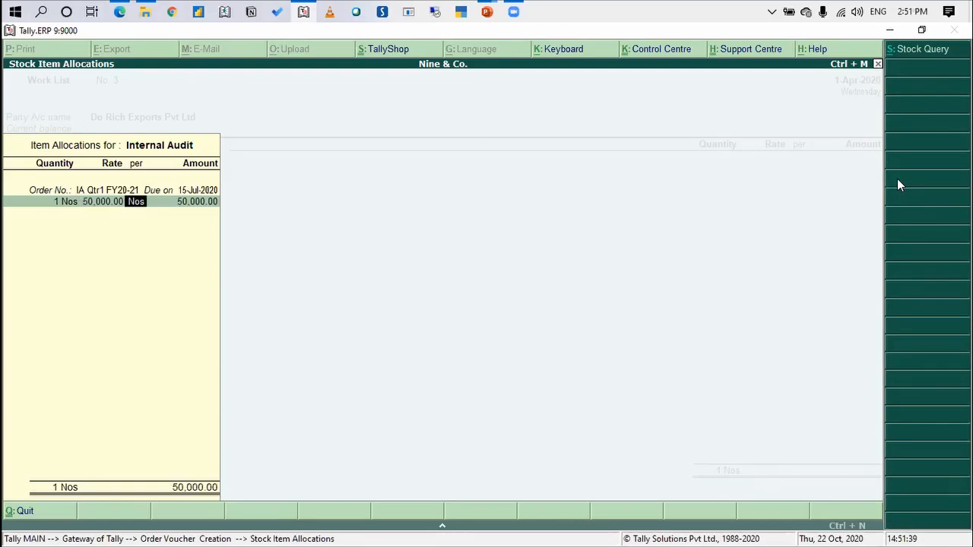
key(Return)
key(Return)
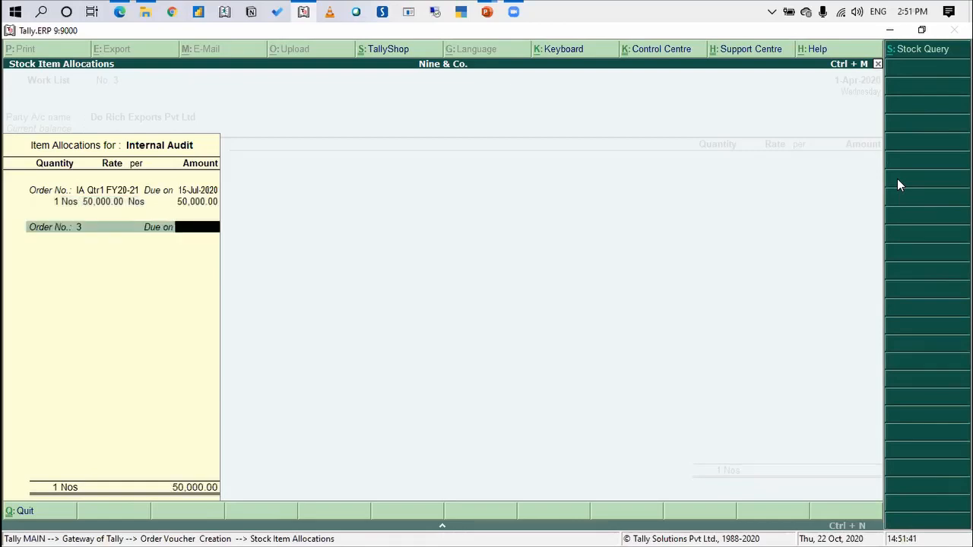
Add a second Internal Audit allocation with order number IA Atr2 FY20-21, due on 15-Oct-2020
key(BackSpace)
text(IA)
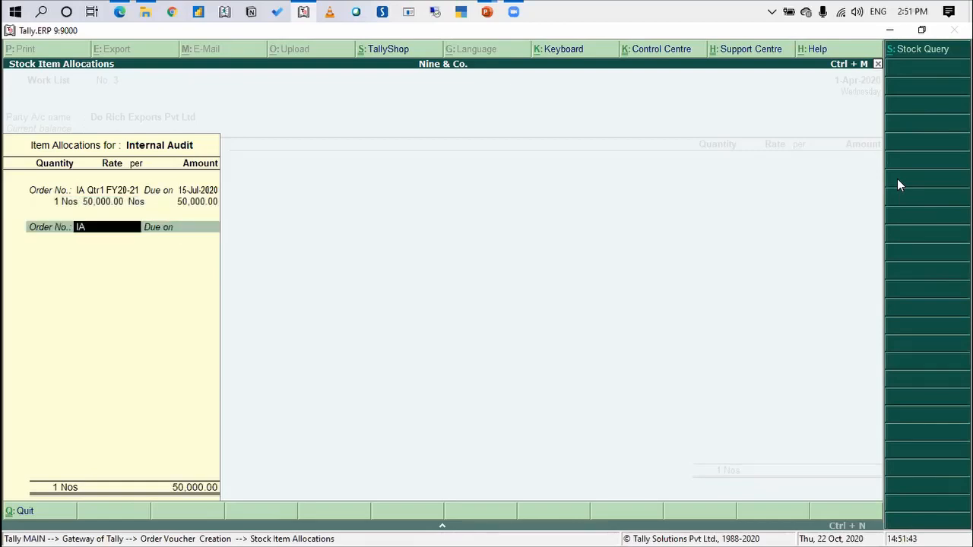
text( A)
text(tr2 FY)
text(21-2)
key(BackSpace)
key(BackSpace)
key(BackSpace)
text(0-21)
key(Return)
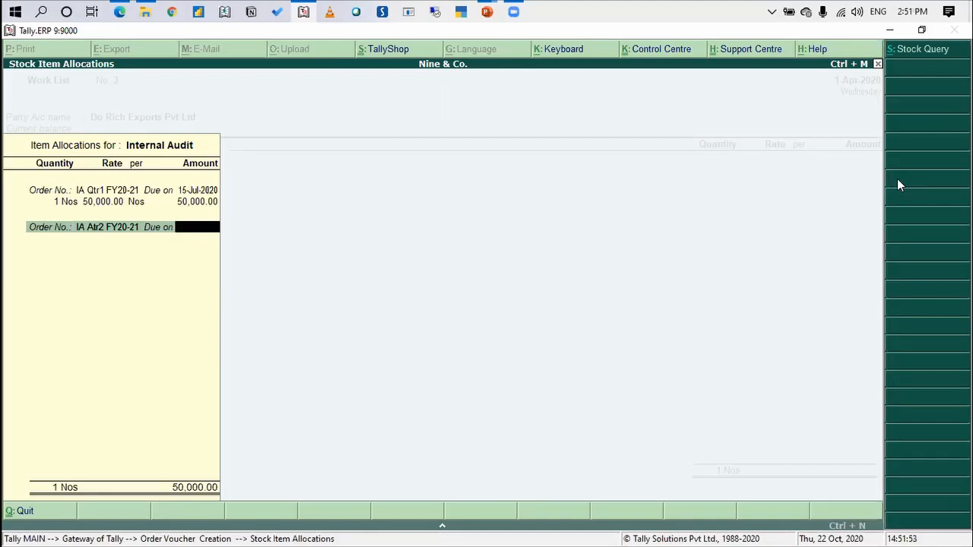
text(15-10)
key(Return)
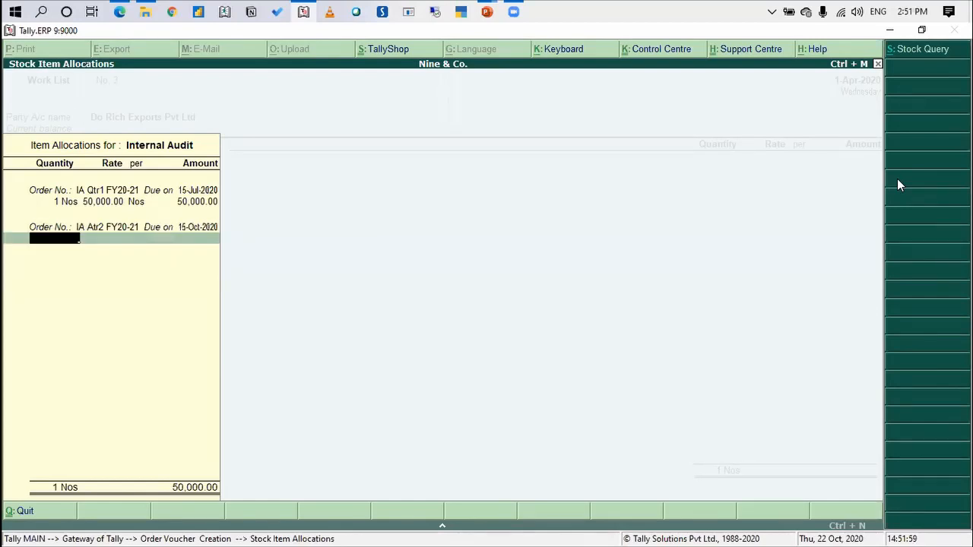
Set the second-quarter allocation to 1 Nos, accepting the 50,000 rate
text(1)
key(Return)
key(Return)
key(Return)
key(Return)
key(Return)
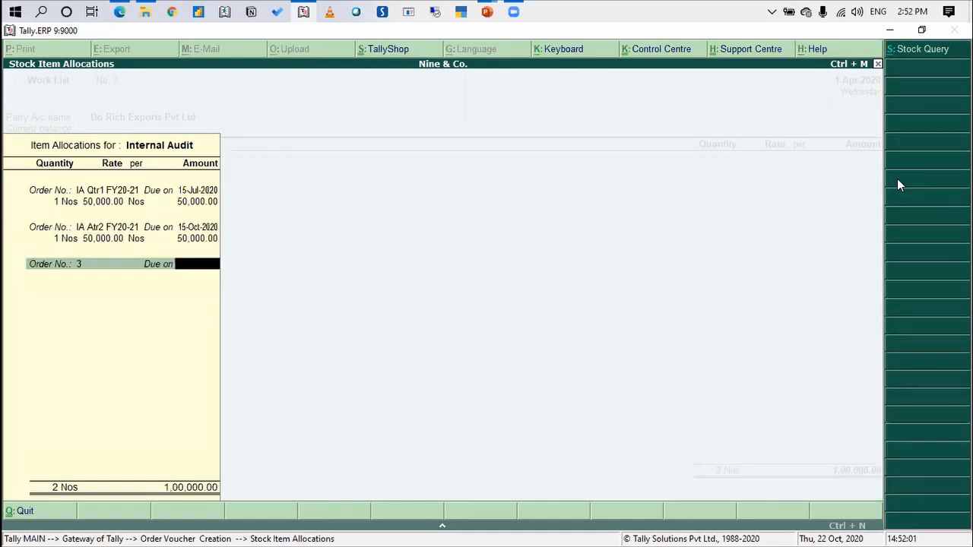
Add a third Internal Audit allocation with order number IA Qtr3 FY20-21, due on 15-Jan-2021
key(BackSpace)
text(IA )
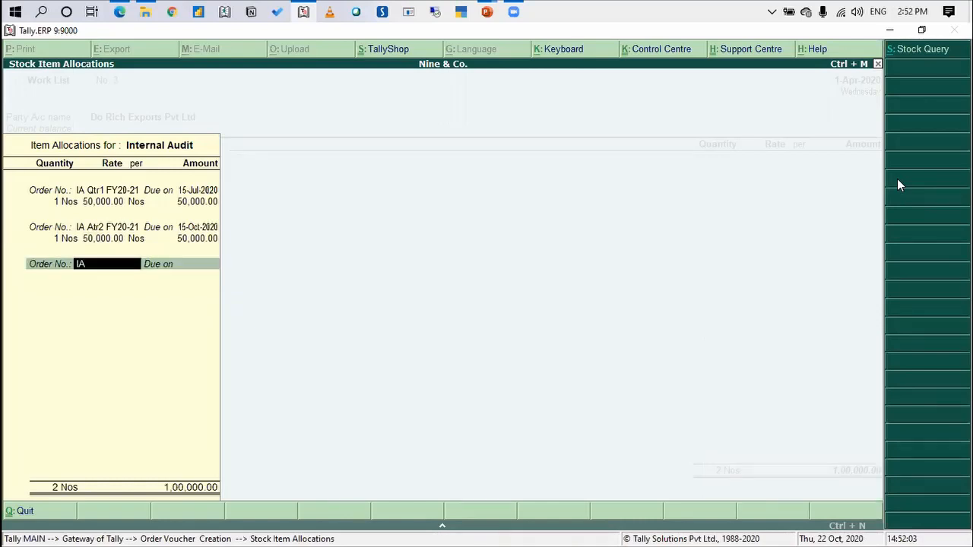
text(Qtr3 FY20-21)
key(Return)
text(1)
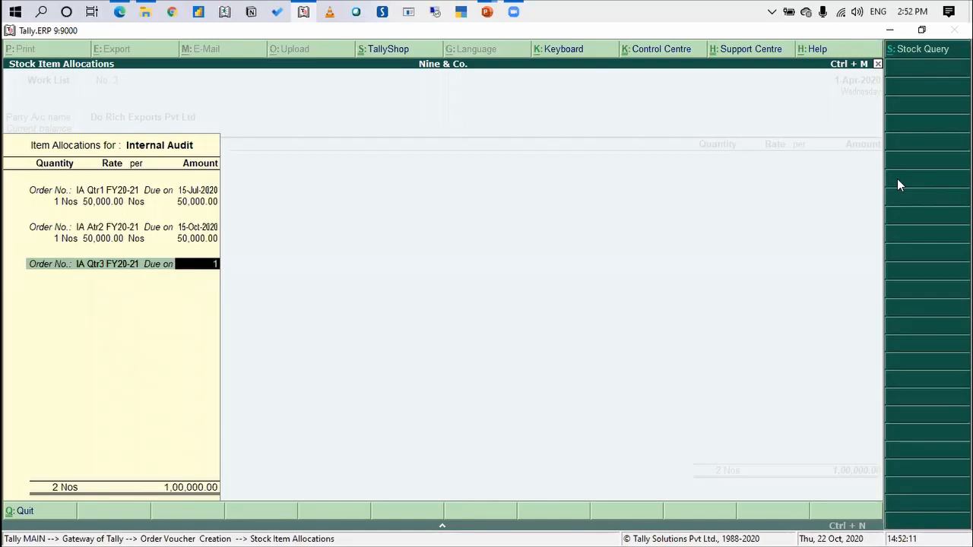
text(5-1)
key(Return)
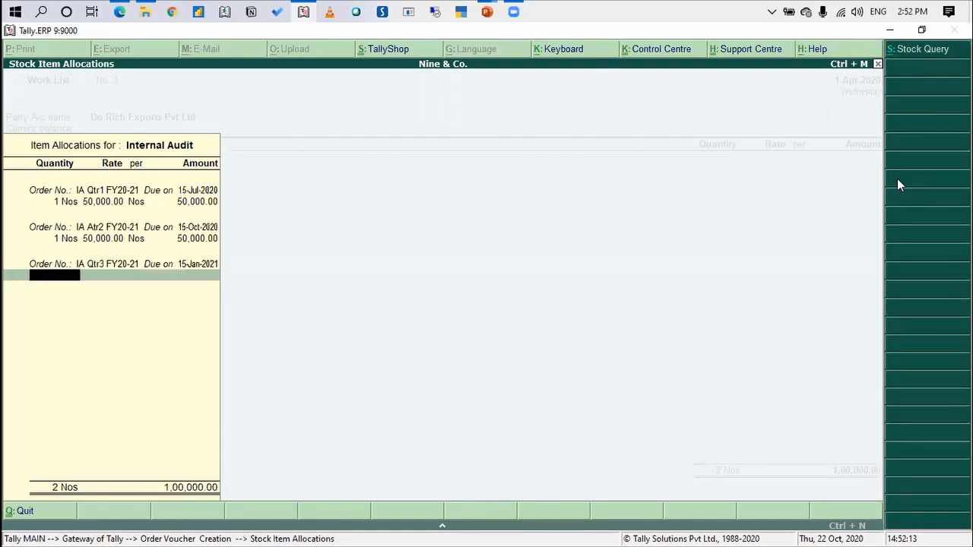
text(1)
Set the third-quarter allocation to 1 Nos, accepting the 50,000 rate
key(Return)
key(Return)
key(Return)
key(Return)
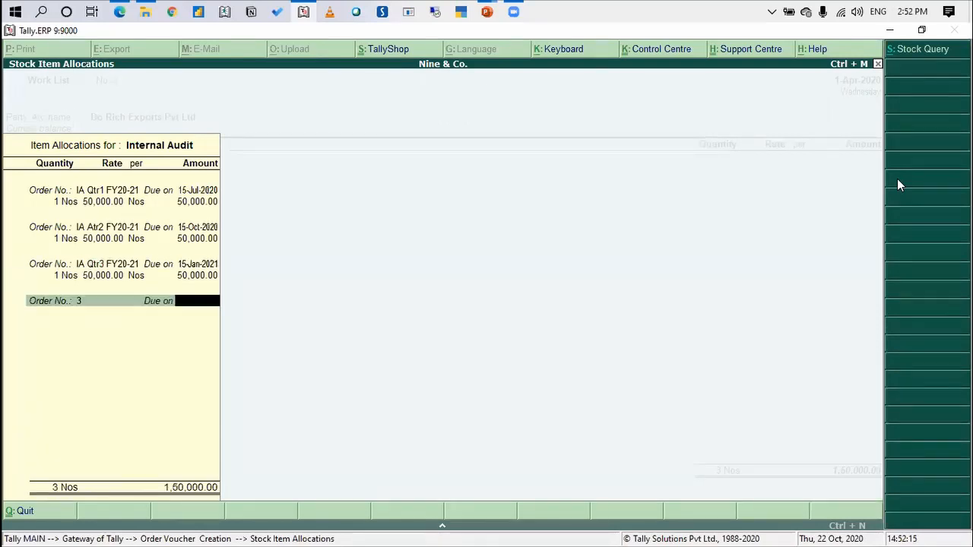
Add a fourth Internal Audit allocation with order number IA Qtr4 FY20-21, due on 15-Apr-2020
key(BackSpace)
text(IA)
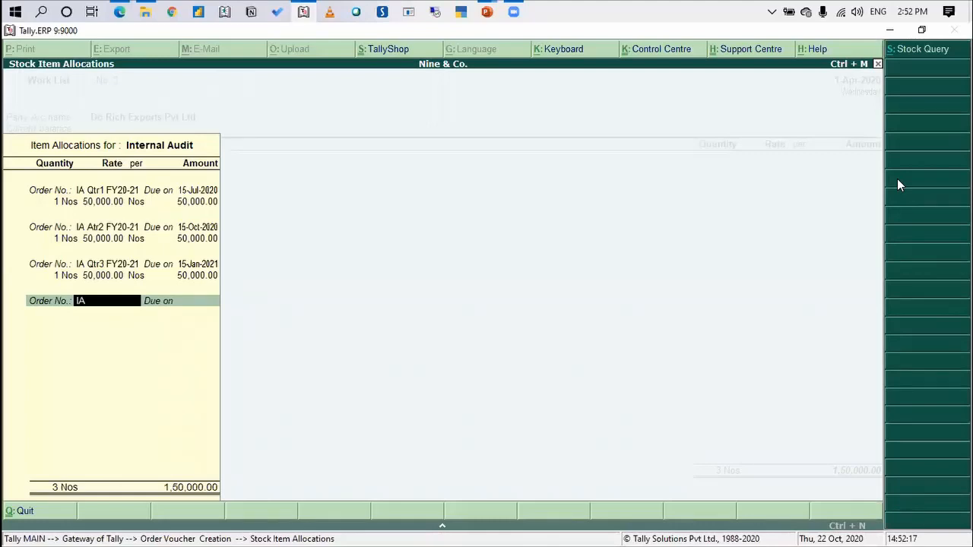
text(Qtr4 FY20-21)
key(Escape)
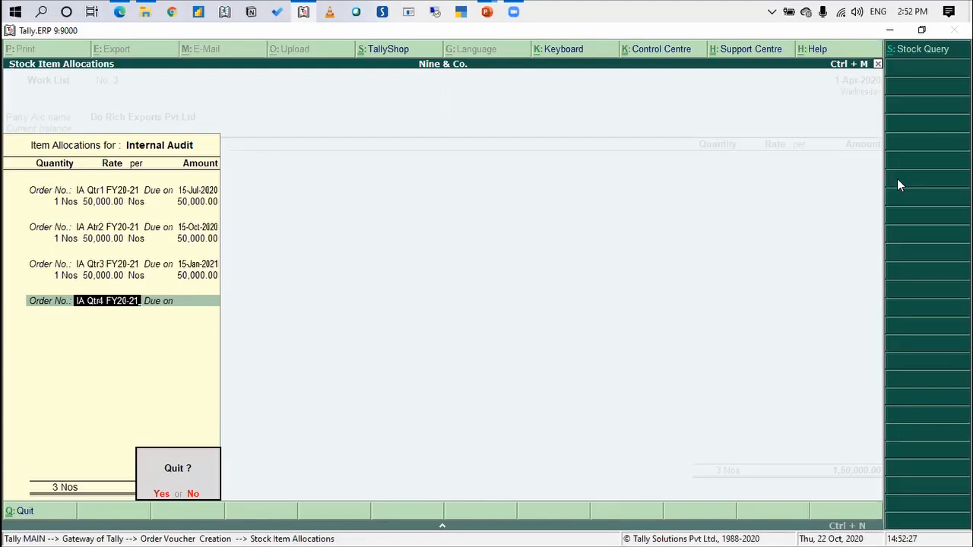
key(n)
key(Return)
text(15)
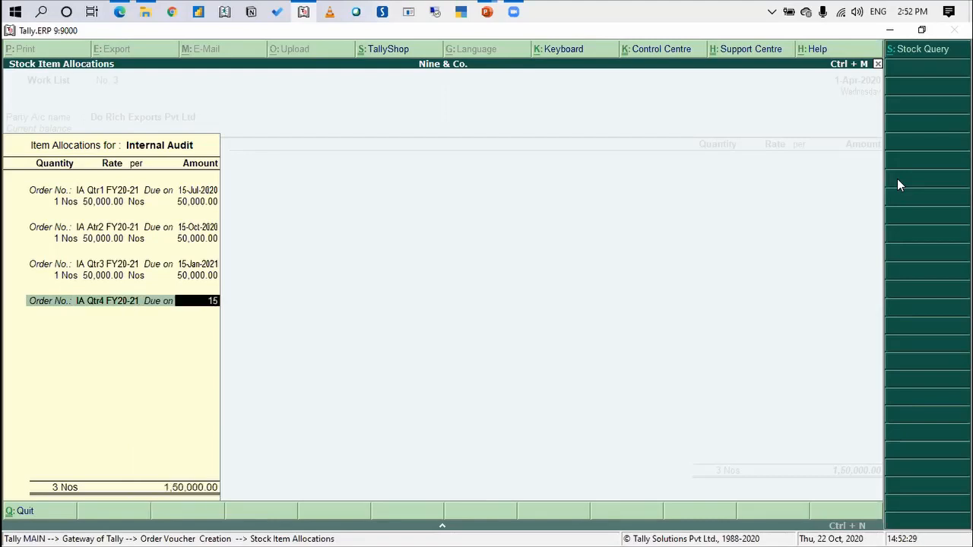
text(-4)
key(Return)
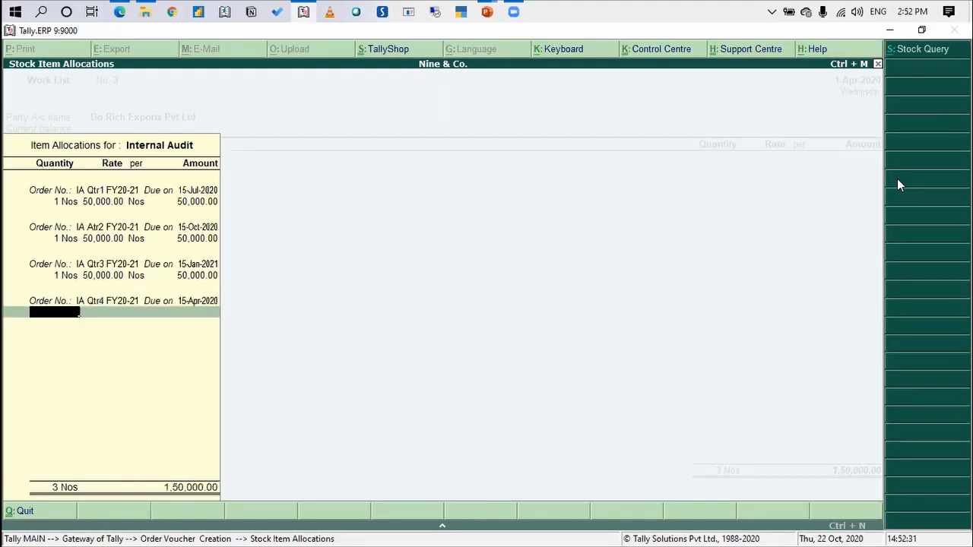
Set the fourth-quarter allocation to 1 Nos, accepting the 50,000 rate
text(1)
key(Return)
key(Return)
key(Return)
key(Return)
key(Return)
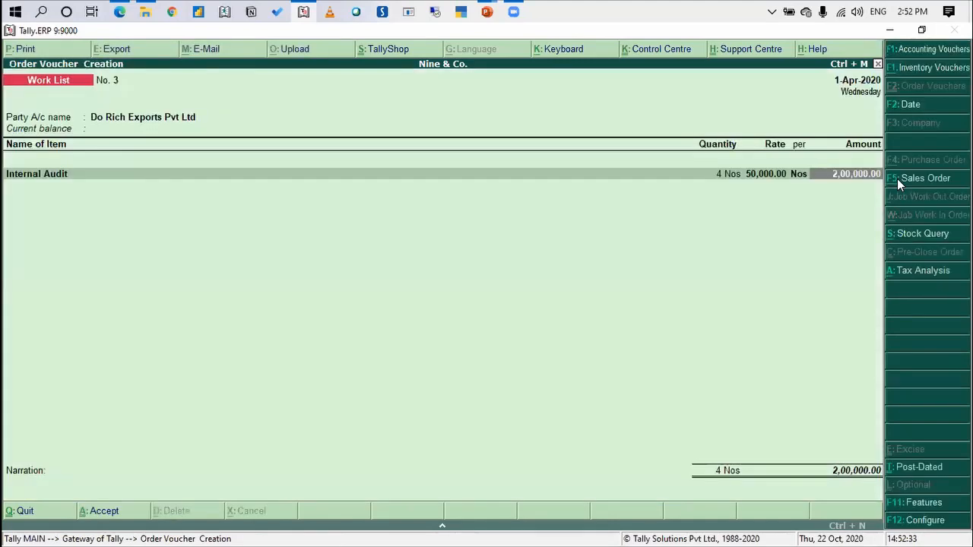
Save the Do Rich Exports Pvt Ltd Work List voucher without a narration and return to the Gateway of Tally
key(Return)
key(Return)
key(Return)
key(Return)
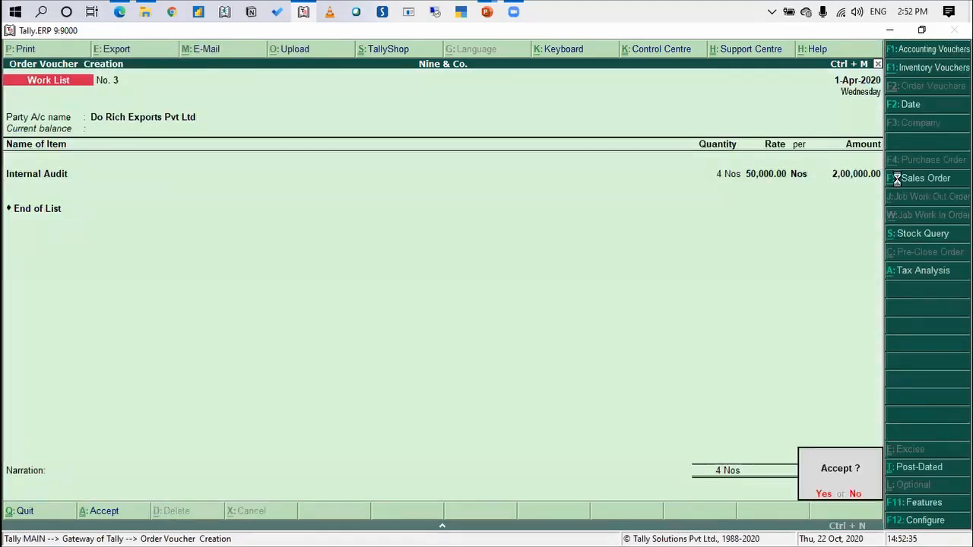
key(Return)
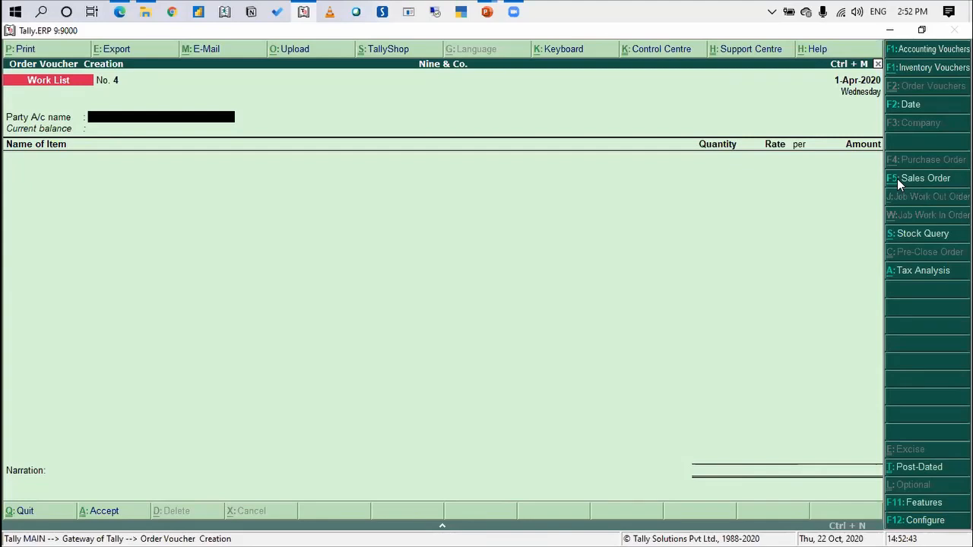
key(Escape)
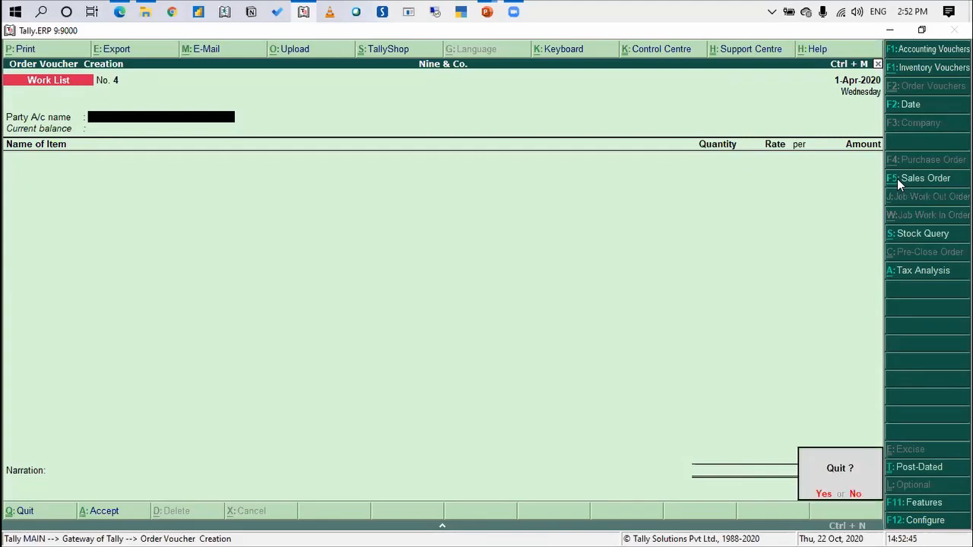
key(Return)
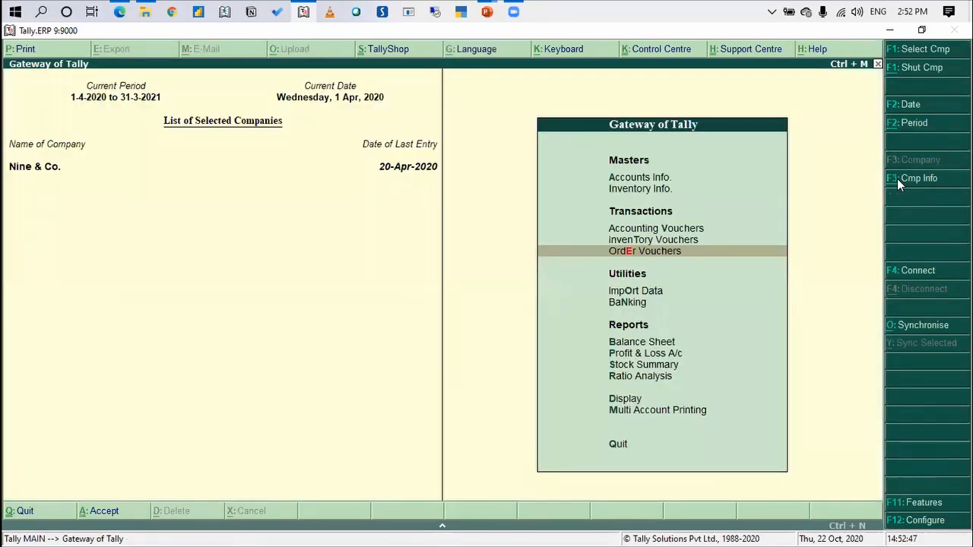
Display the sales order outstandings report for all orders from the statements of inventory
key(Up)
key(Up)
key(Up)
key(Up)
key(Up)
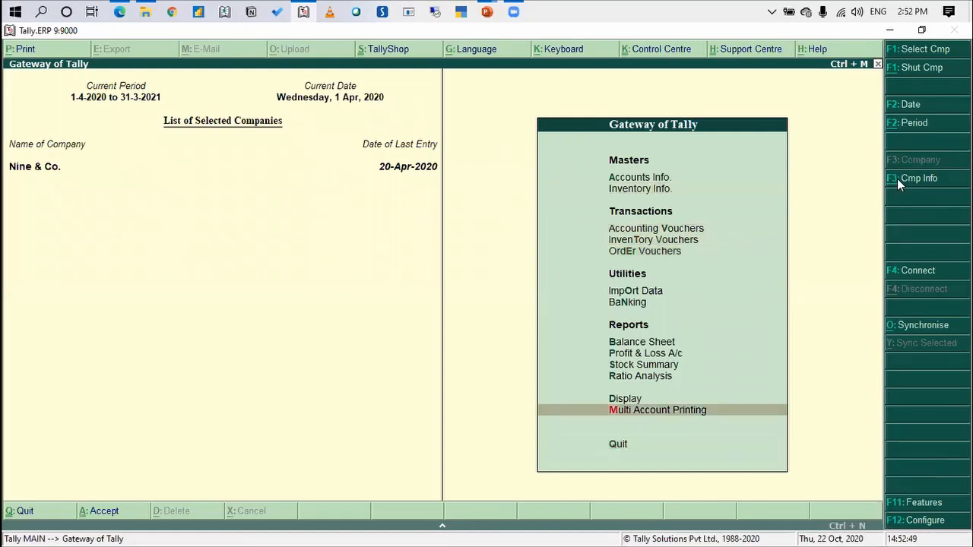
key(Up)
key(Return)
key(Down)
key(Down)
key(Down)
key(Down)
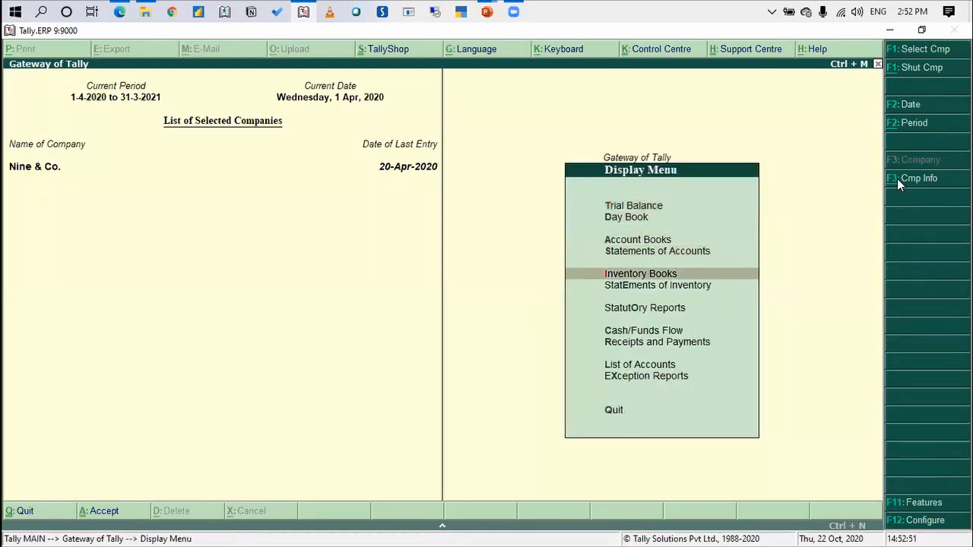
key(Down)
key(Return)
key(Down)
key(Down)
key(Down)
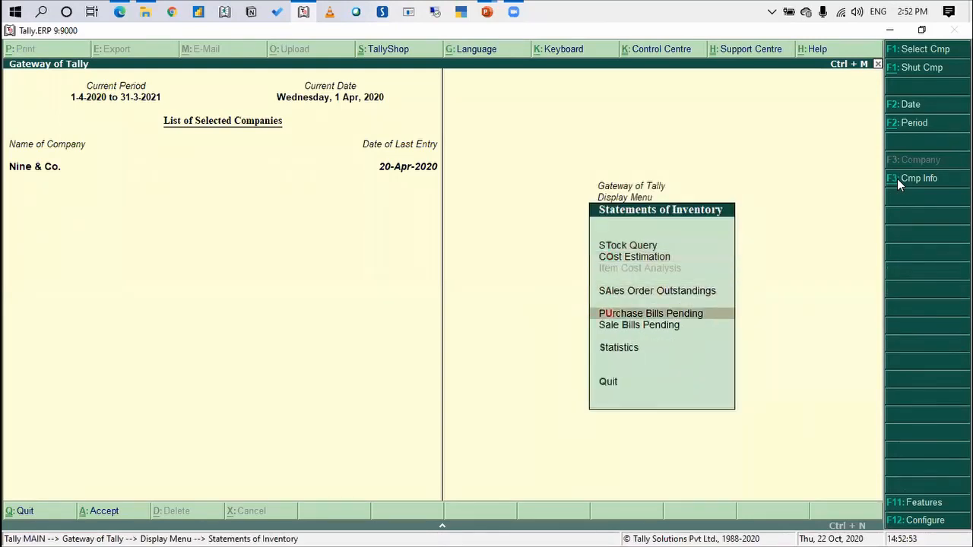
key(Up)
key(Return)
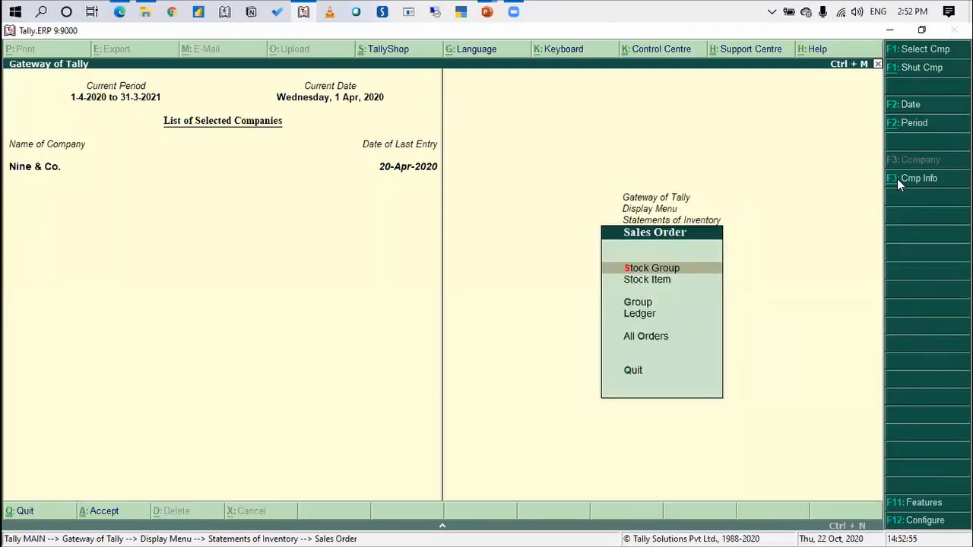
key(Down)
key(Down)
key(Down)
key(Down)
key(Return)
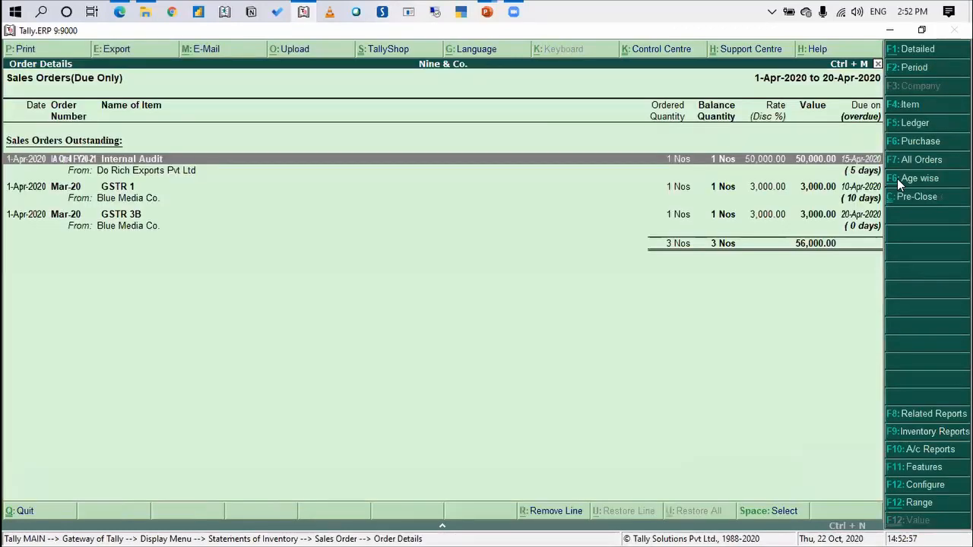
Set the outstanding orders report's period to 1-Apr-2020 through 31-Mar-2021
click(929, 76)
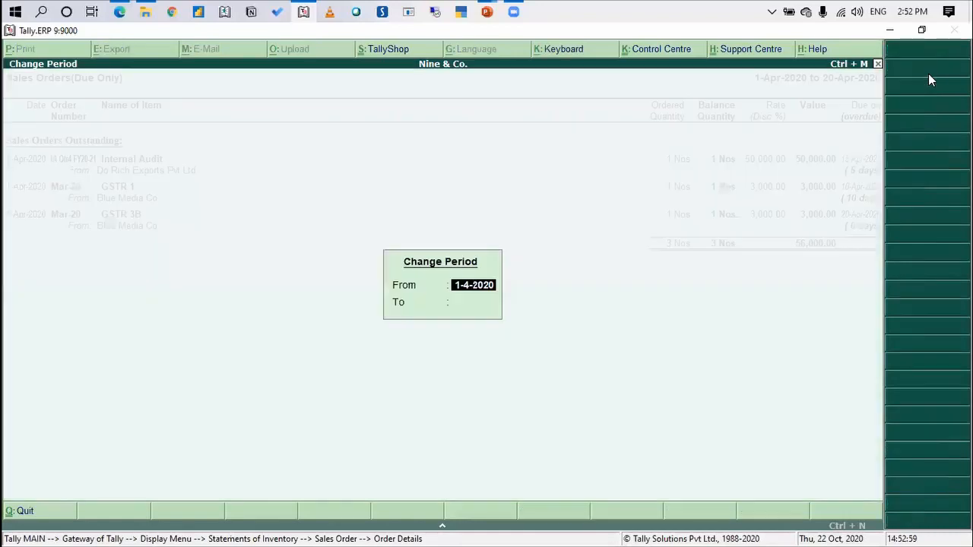
key(Return)
text(31 3 2021)
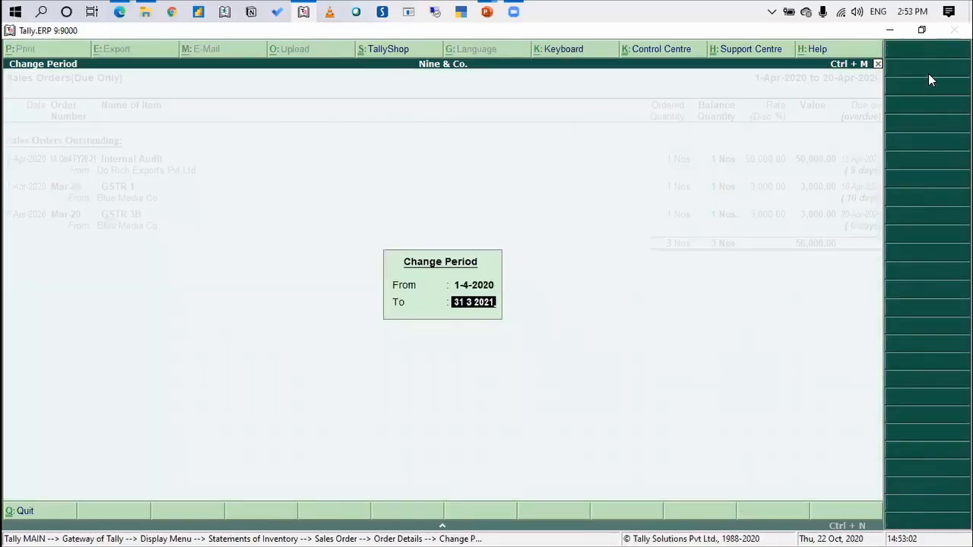
key(Return)
key(Down)
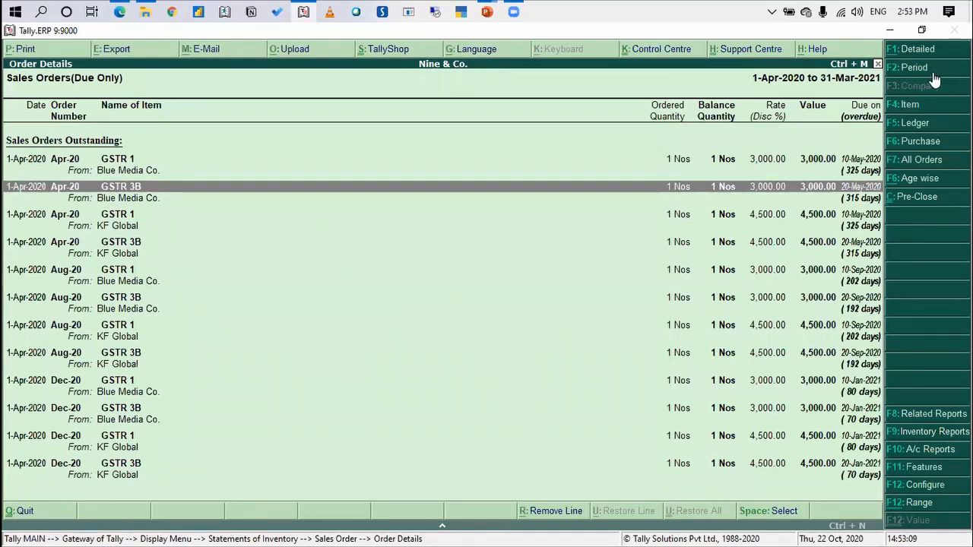
Change the outstanding orders report's end date to 30-Apr-2020
click(933, 74)
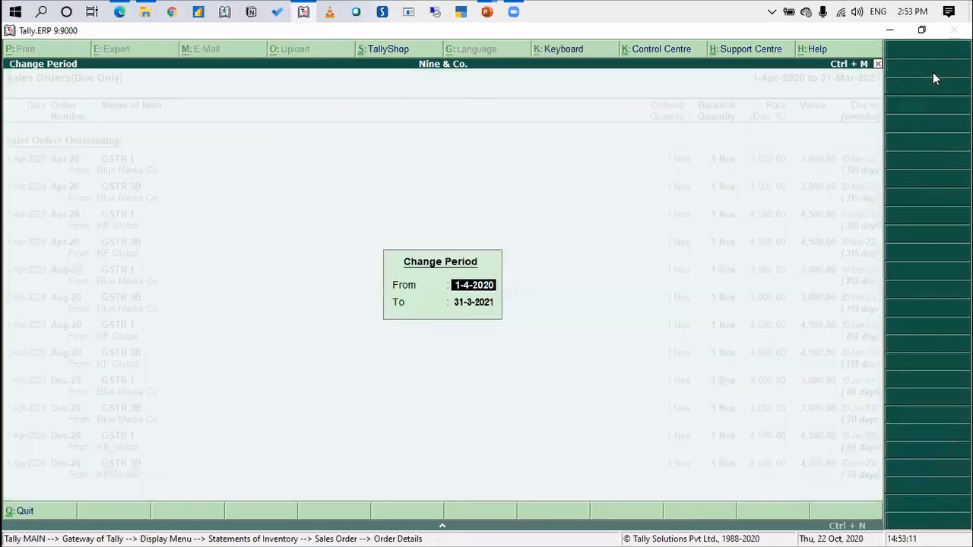
key(Return)
text(30 4)
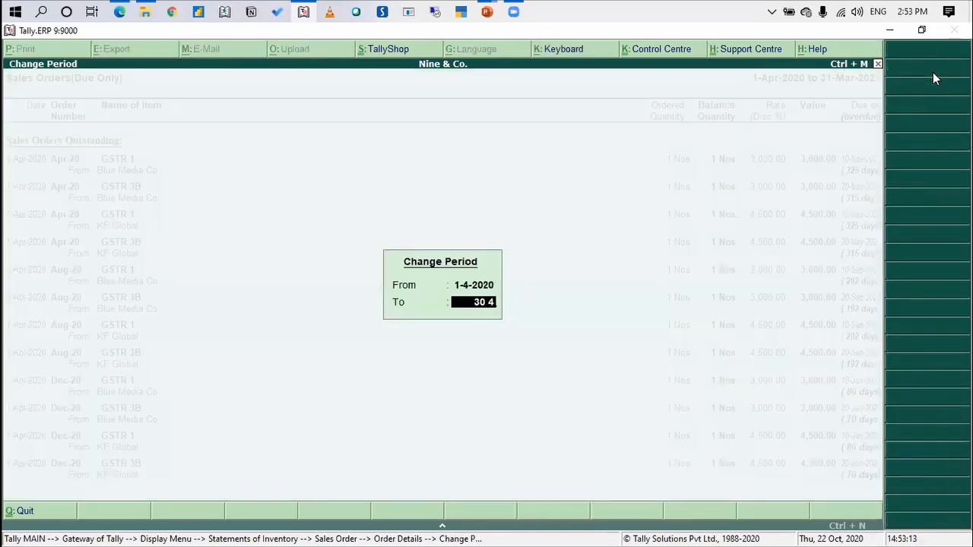
key(Return)
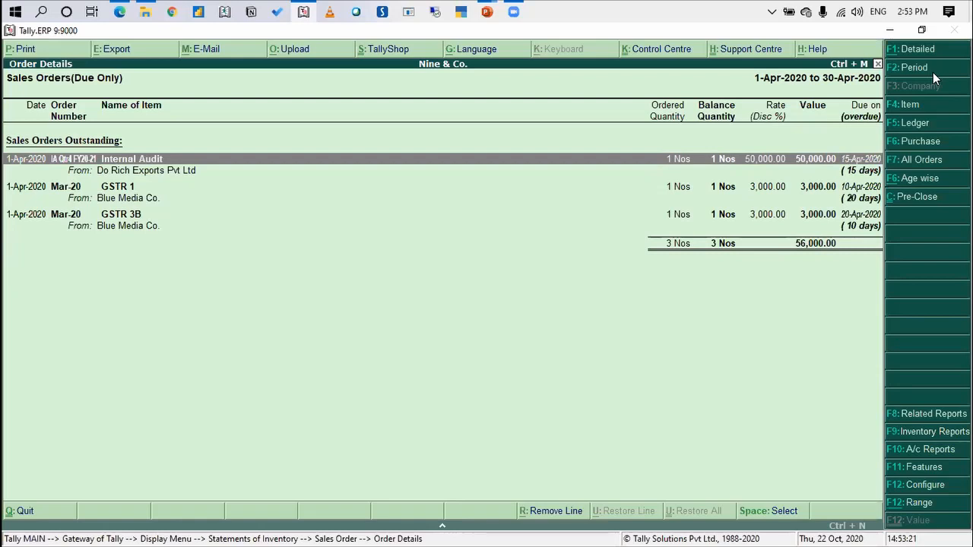
Review the Internal Audit, GSTR 1 and GSTR 3B orders due in April, then return to the Gateway of Tally
key(Down)
key(Down)
key(Up)
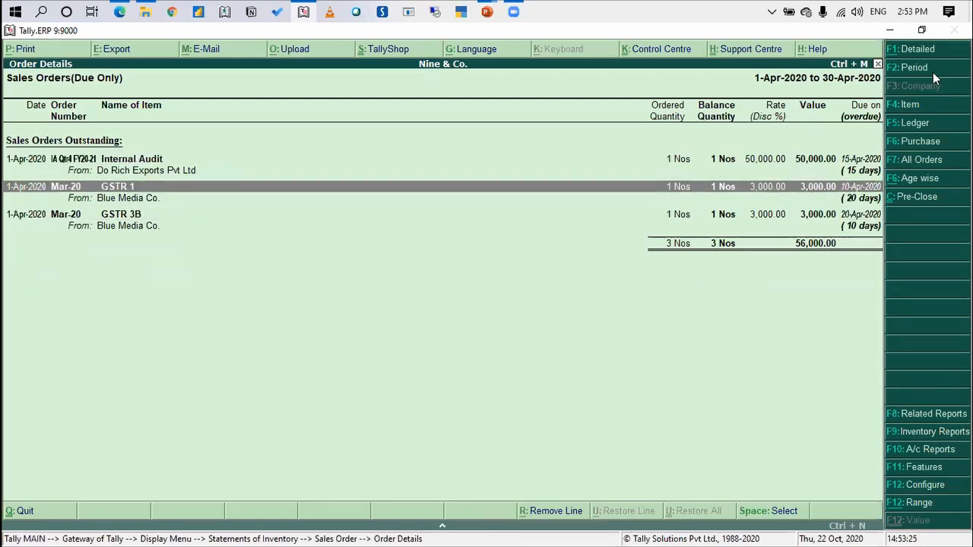
key(Down)
key(Up)
key(Down)
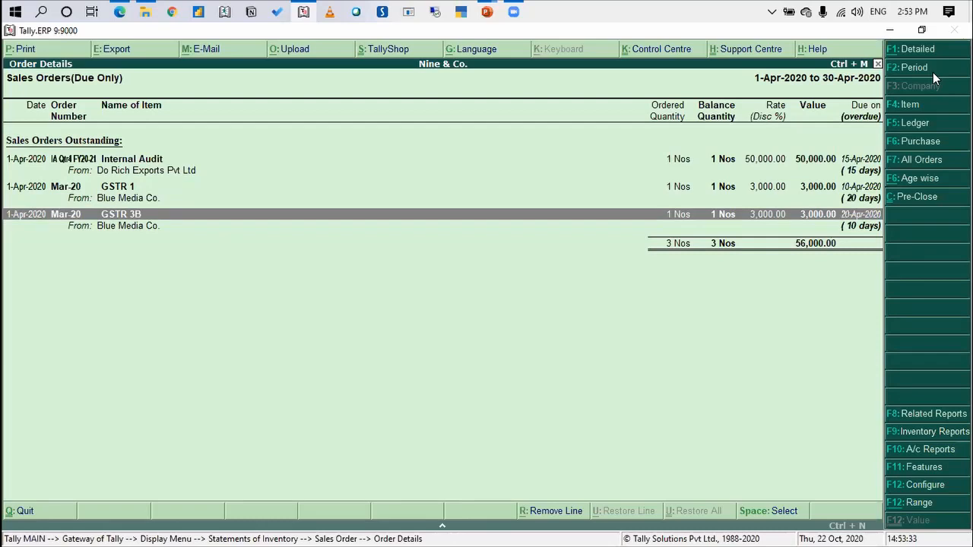
key(Escape)
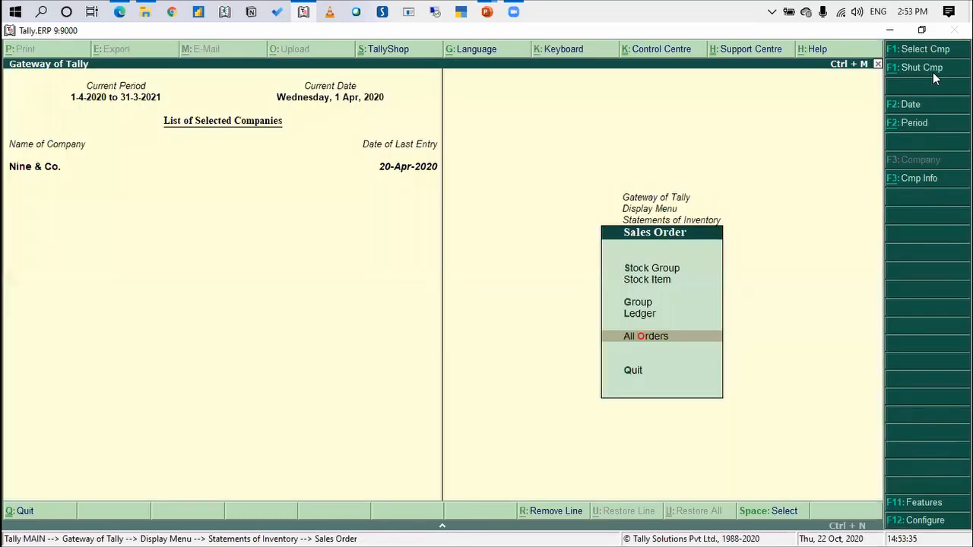
key(Escape)
key(Escape)
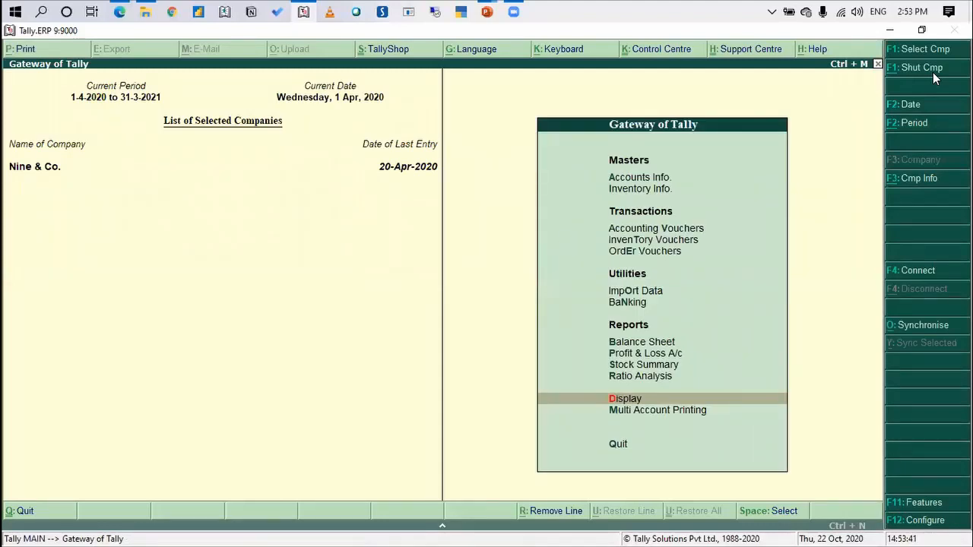
Start a new inventory voucher using the Work Done type of delivery note
key(Up)
key(Up)
key(Up)
key(Up)
key(Up)
key(Up)
key(Up)
key(Up)
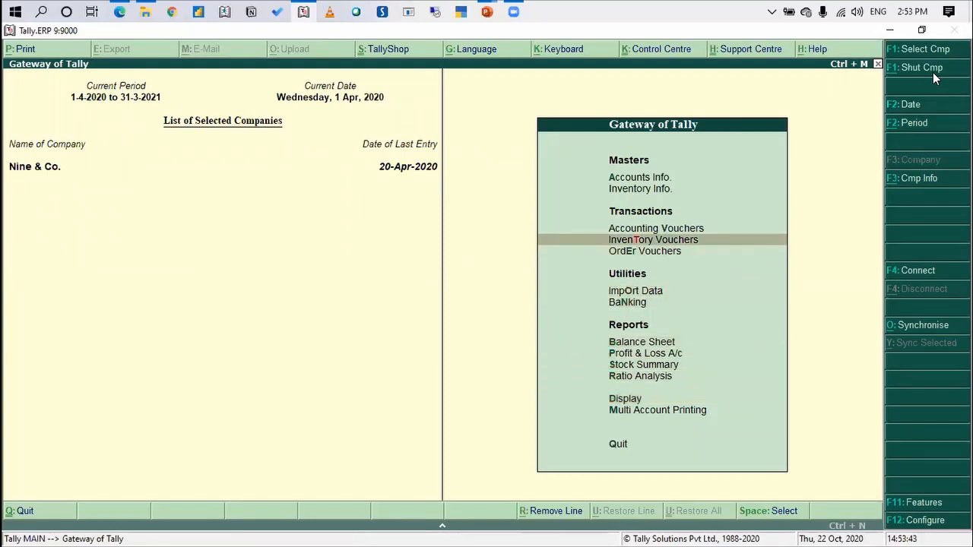
key(Return)
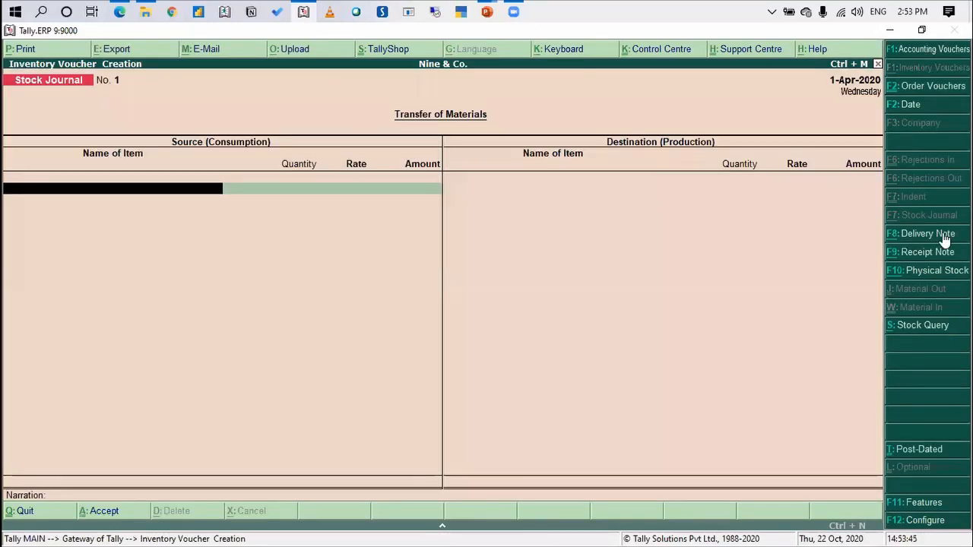
click(946, 237)
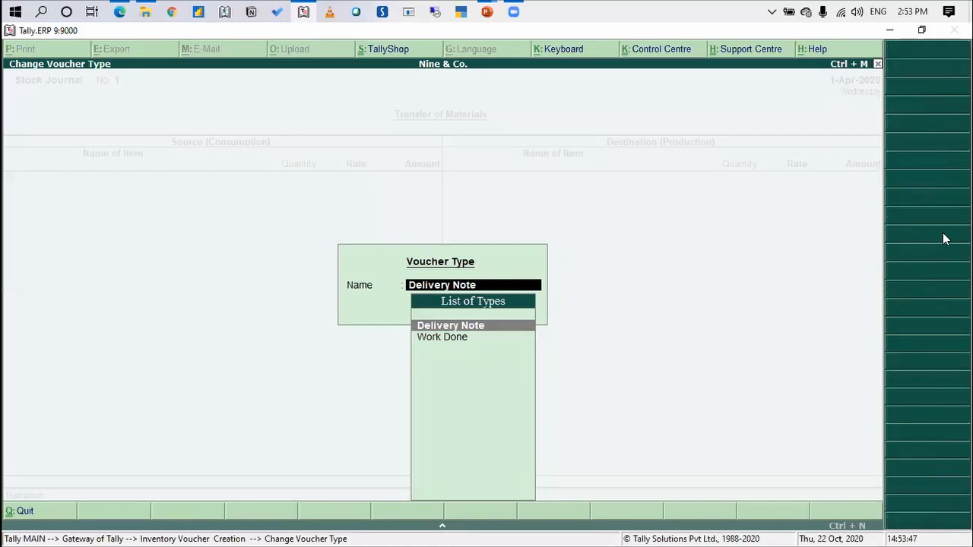
key(Down)
key(Return)
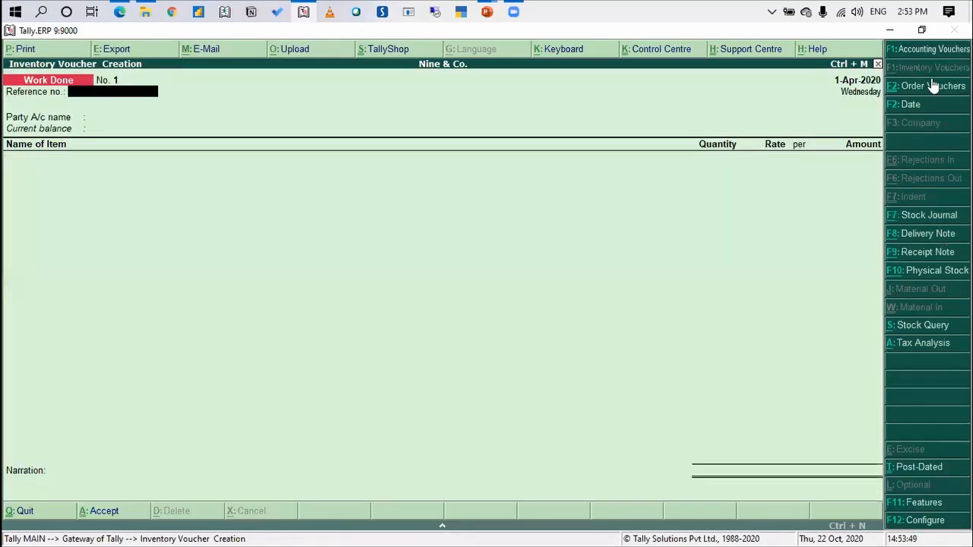
Set the Work Done voucher's date to 20-Apr-2020 and its reference number to 2
click(923, 106)
text(20-4)
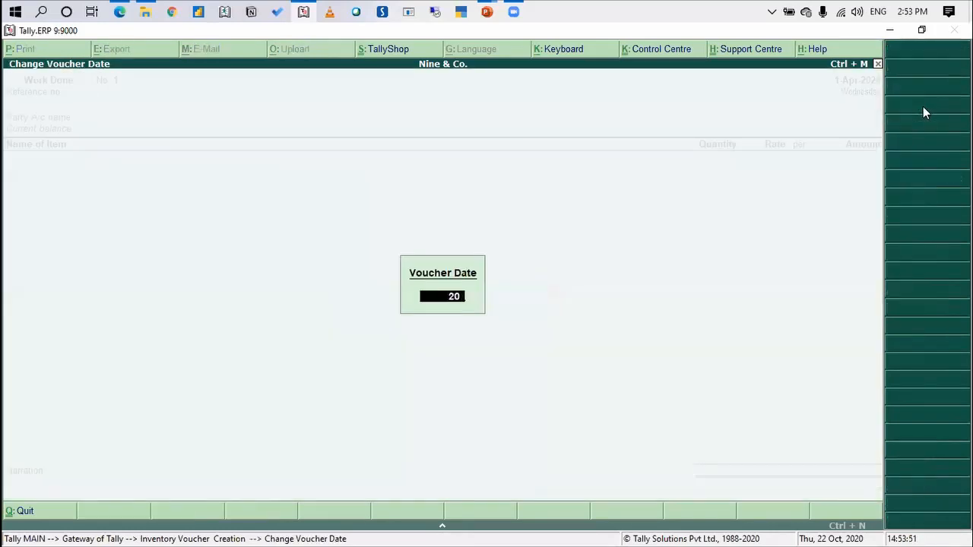
key(Return)
text(2)
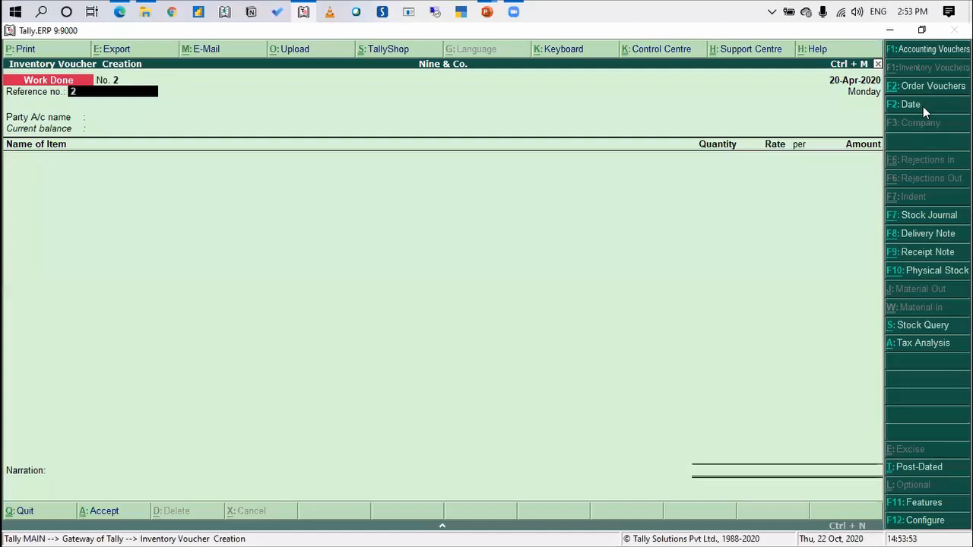
key(Return)
Choose Blue Media Co. as the voucher's party and link its Mar-20 order in the order details
text(Blue)
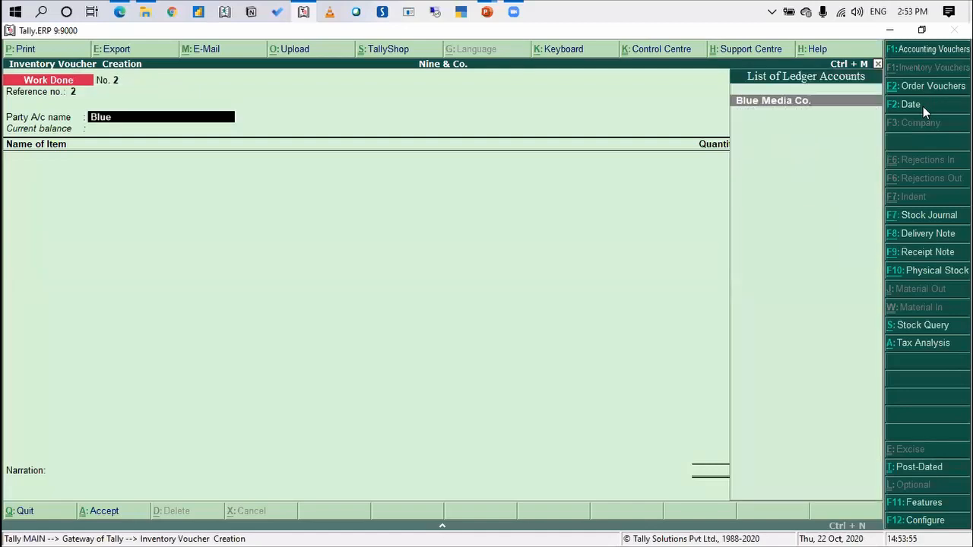
key(Return)
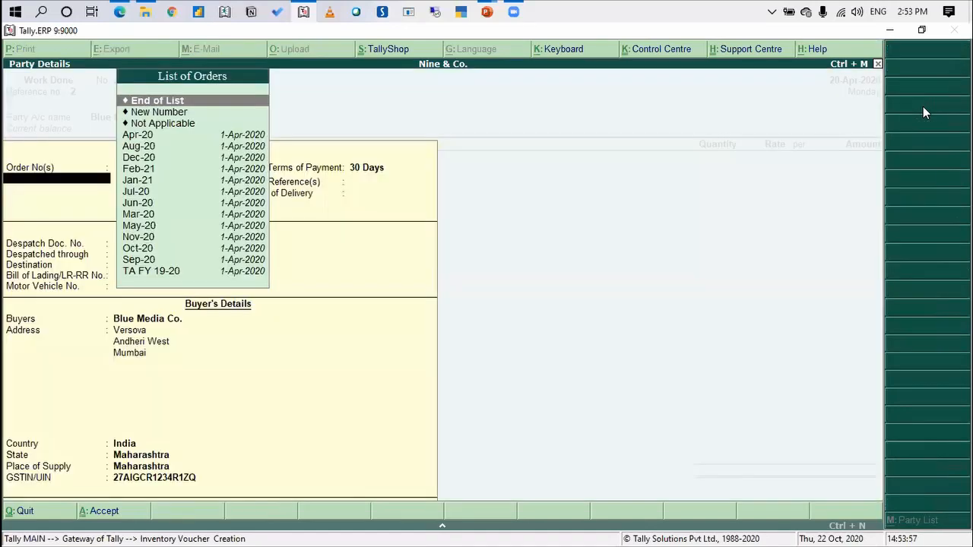
key(Down)
key(Down)
key(Down)
key(Down)
key(Down)
key(Down)
key(Down)
key(Down)
key(Down)
key(Down)
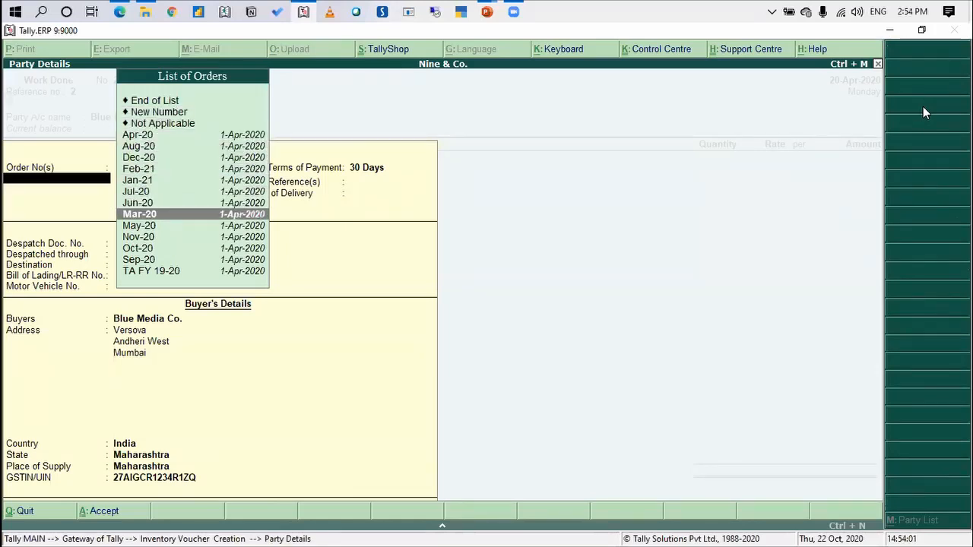
key(Return)
key(Return)
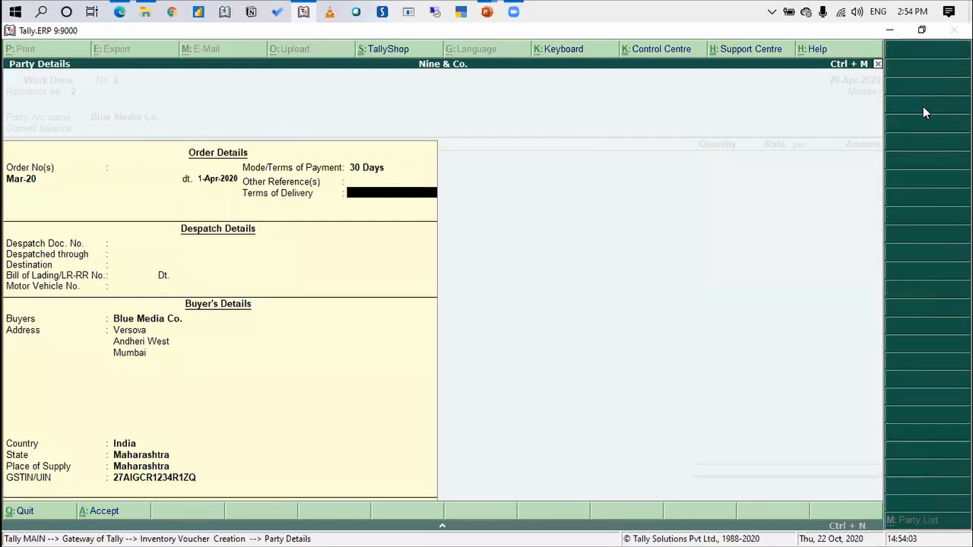
key(Return)
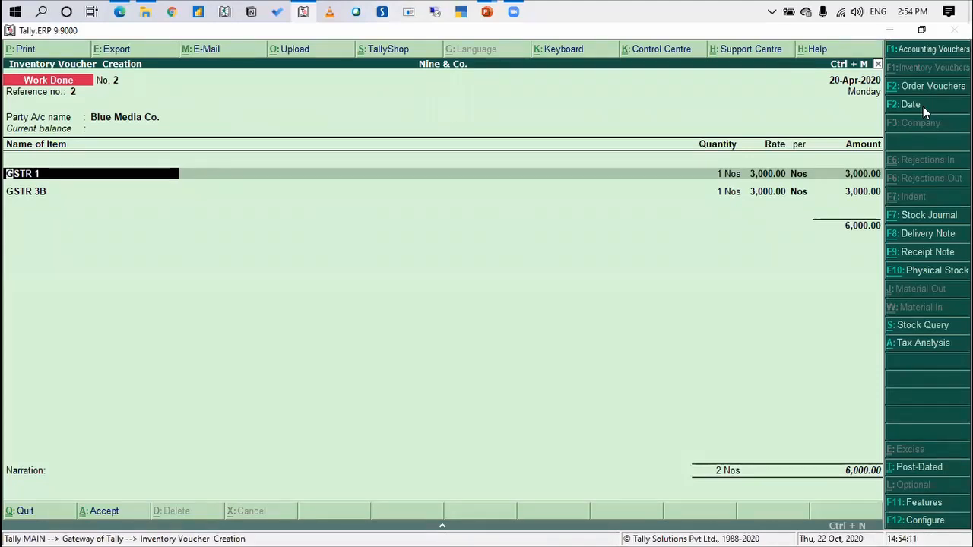
Allocate GSTR 1 to tracking number 2 and order Mar-20, keeping 1 Nos at a rate of 3,000
key(Return)
key(Return)
key(Return)
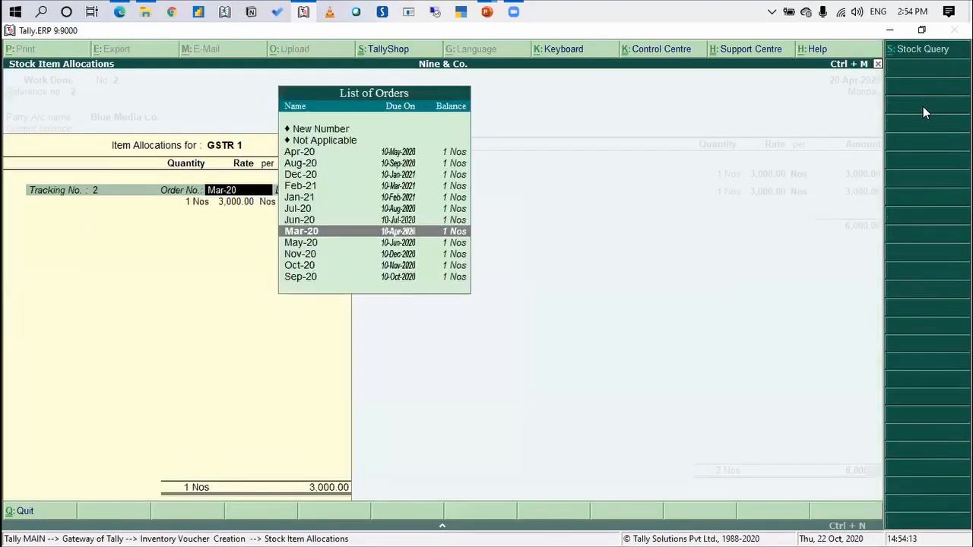
key(Return)
key(Return)
key(Return)
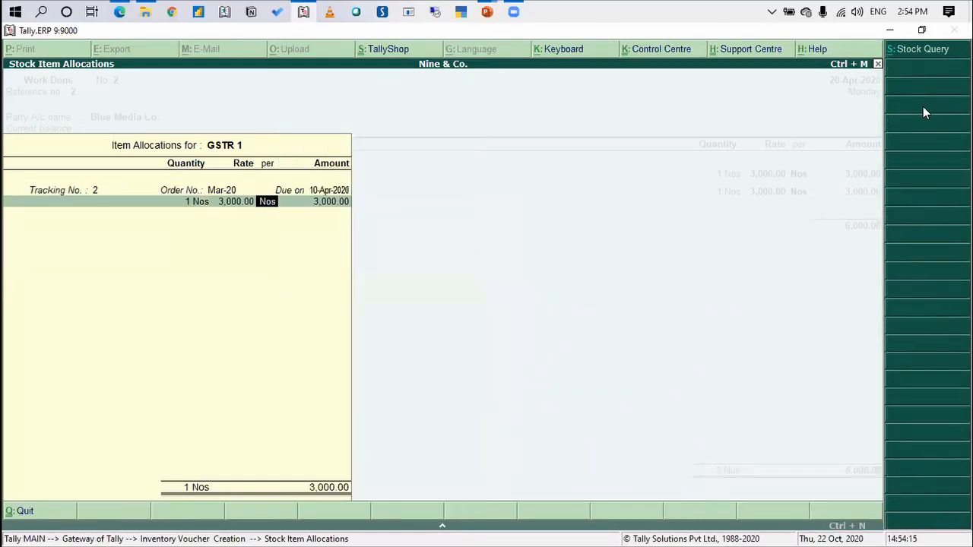
key(Return)
key(Return)
Allocate GSTR 3B to tracking number 2 and order Mar-20, keeping 1 Nos at a rate of 3,000
key(Return)
key(Return)
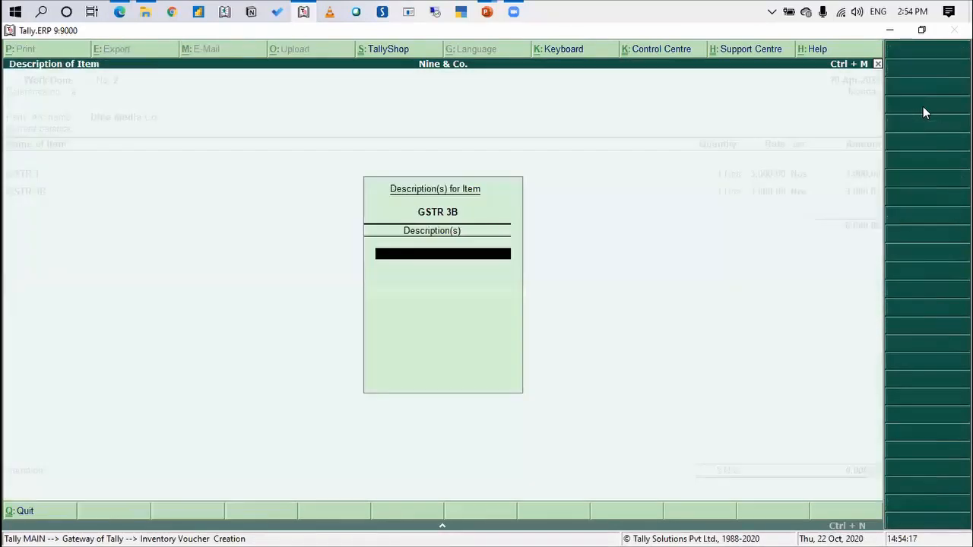
key(Return)
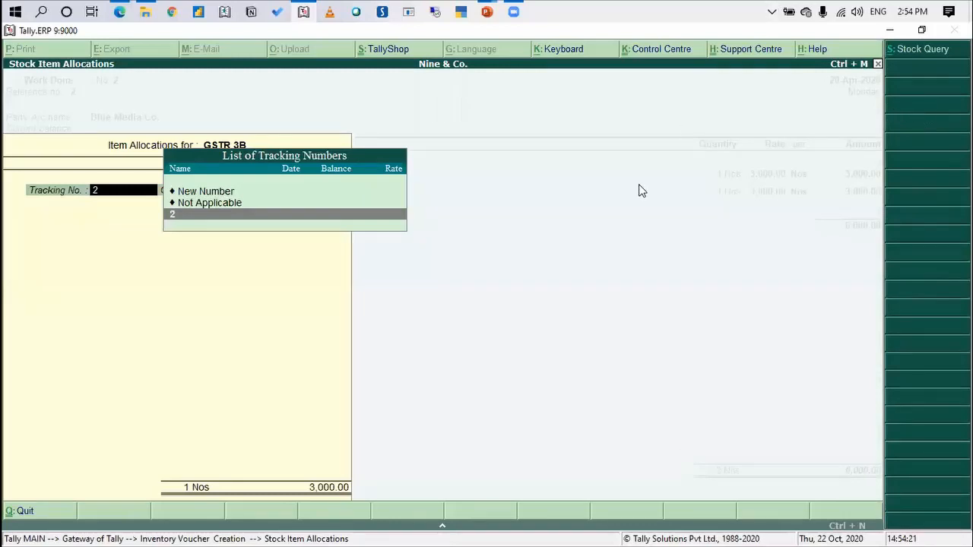
key(Return)
key(Return)
key(Return)
key(Return)
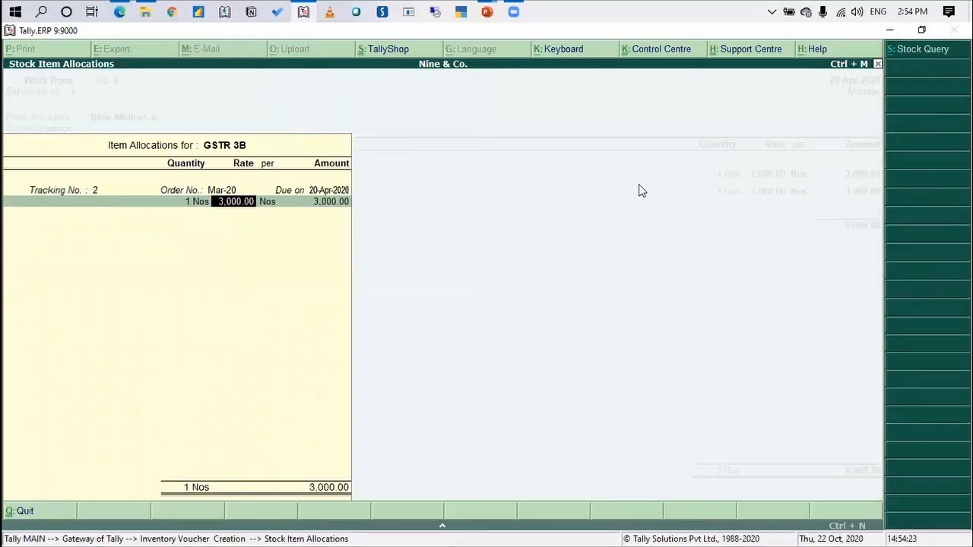
key(Return)
key(Return)
End the item list, save the Work Done voucher without a narration, and leave voucher entry
key(Return)
key(Return)
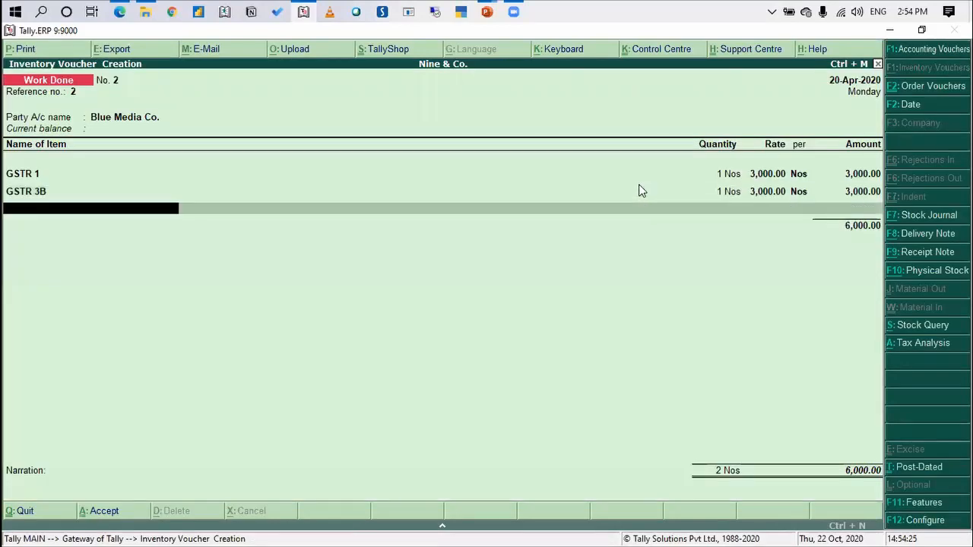
key(Return)
key(Return)
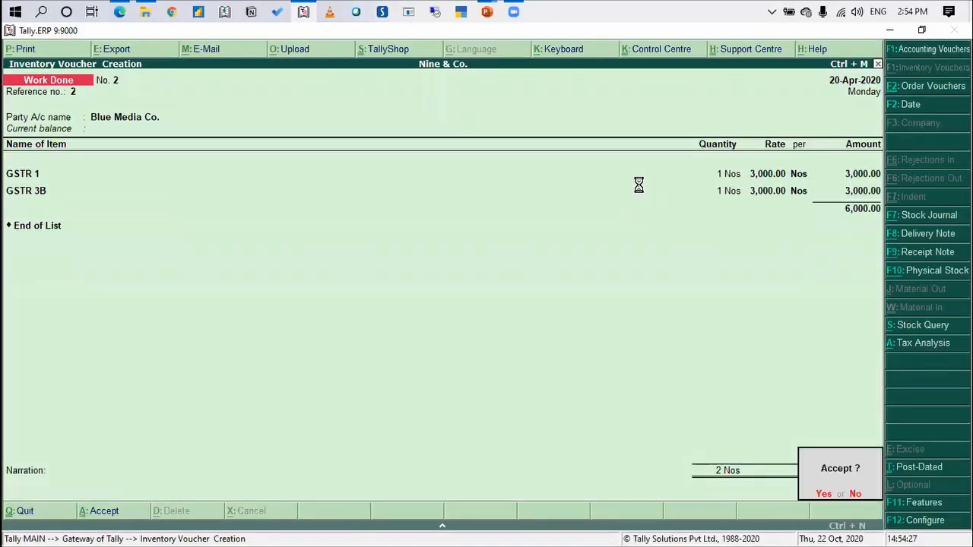
key(Return)
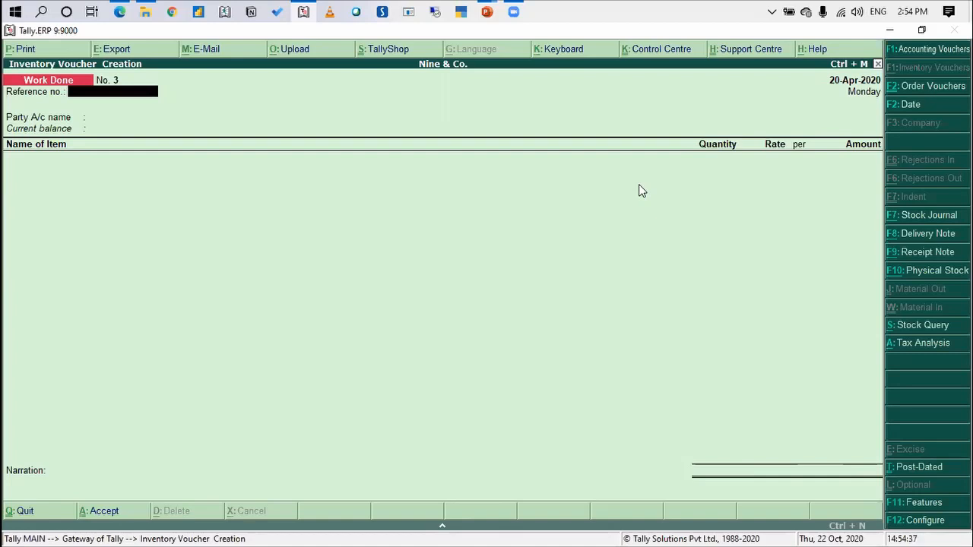
key(Escape)
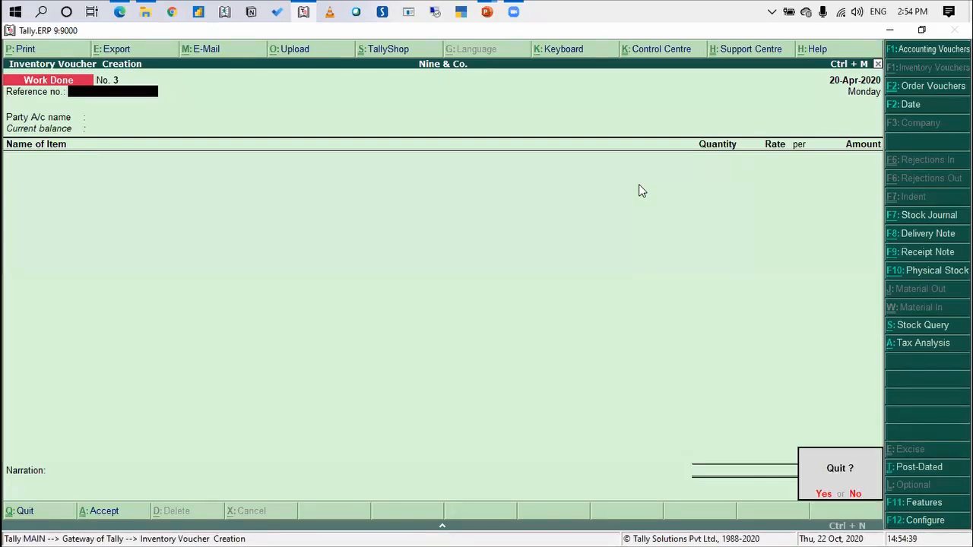
key(y)
Display the Profit & Loss account from the Gateway of Tally
key(Down)
key(Down)
key(Down)
key(Down)
key(Down)
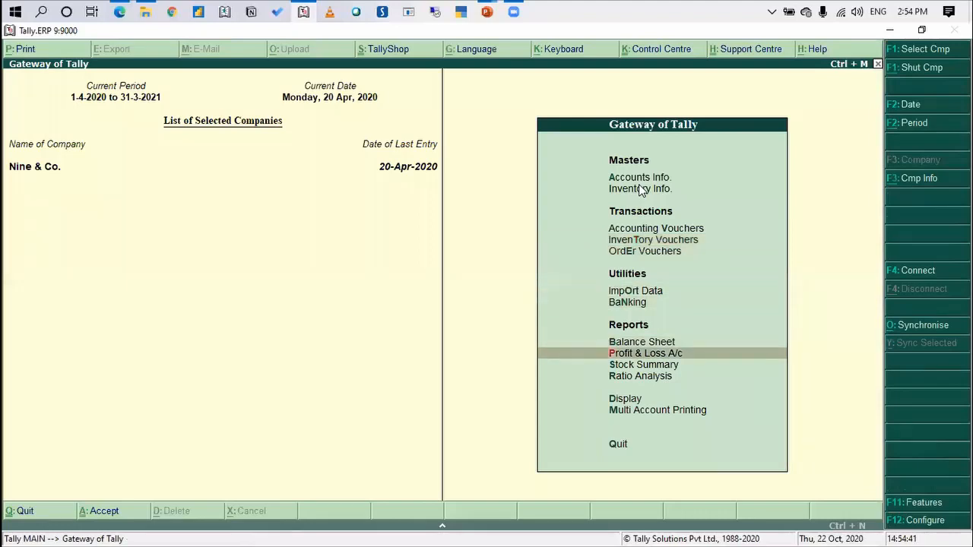
key(Return)
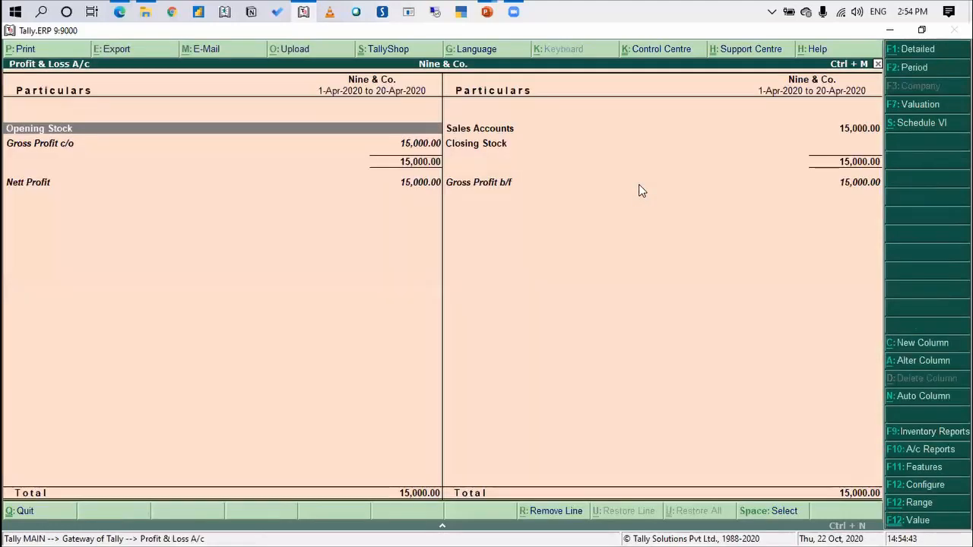
Expand Sales Accounts, examine the pending bills behind Sales Bills to Make, and leave the Profit & Loss account
key(Right)
key(shift+Return)
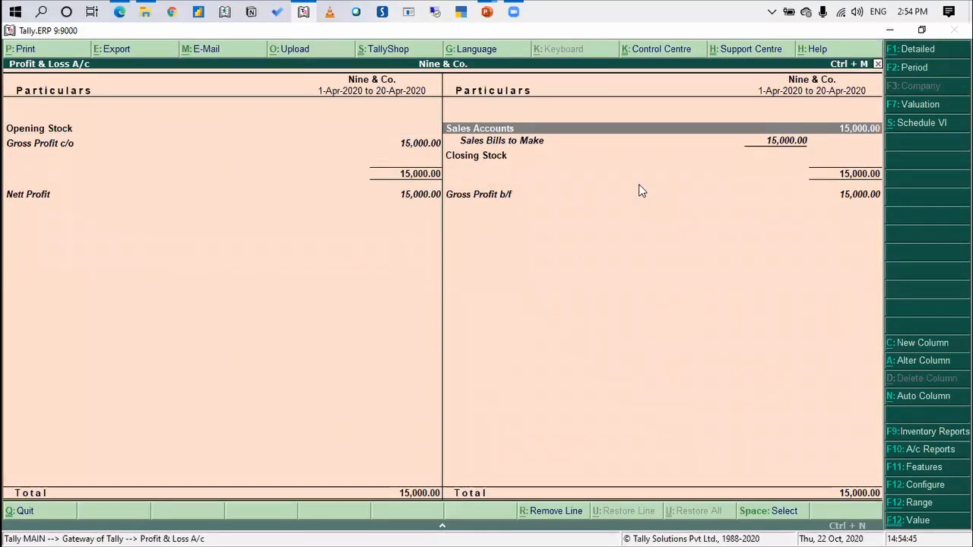
key(Down)
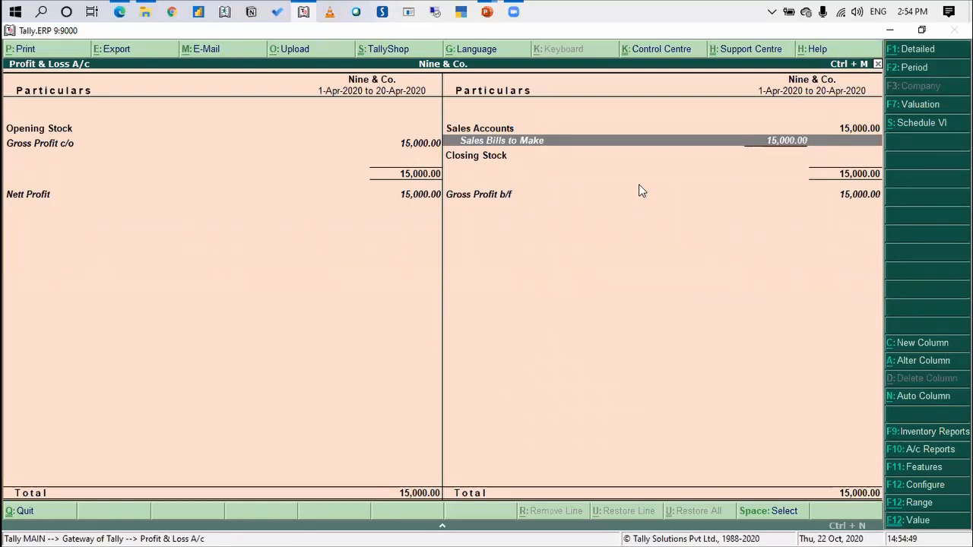
key(Return)
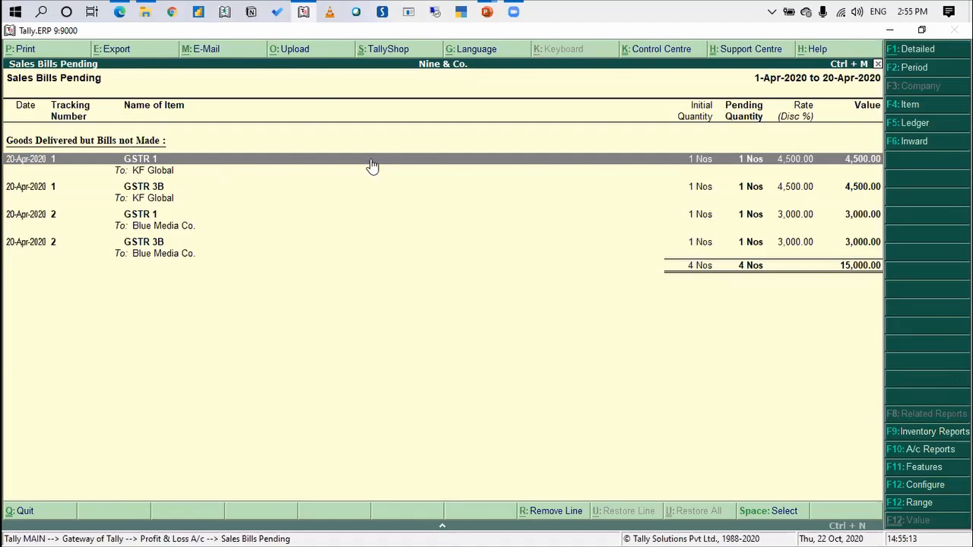
key(Escape)
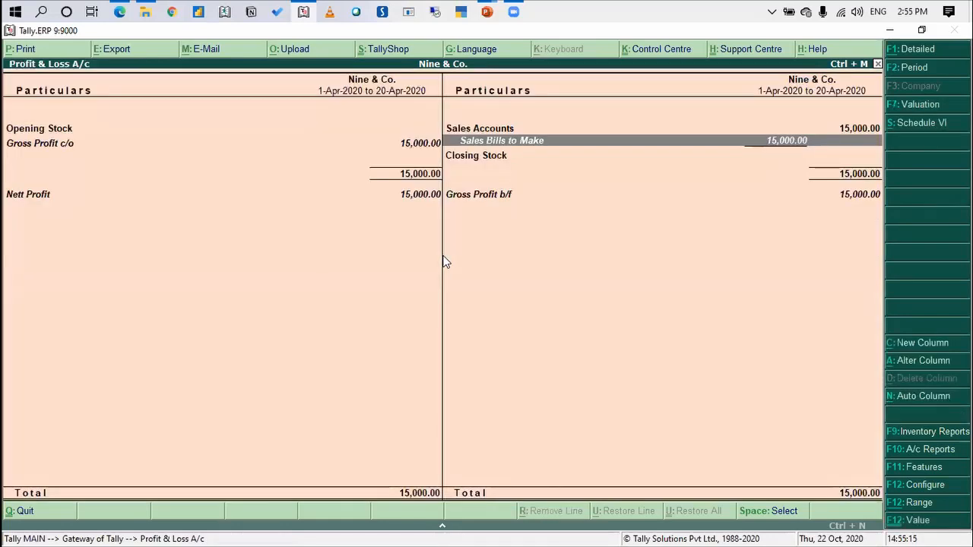
key(Return)
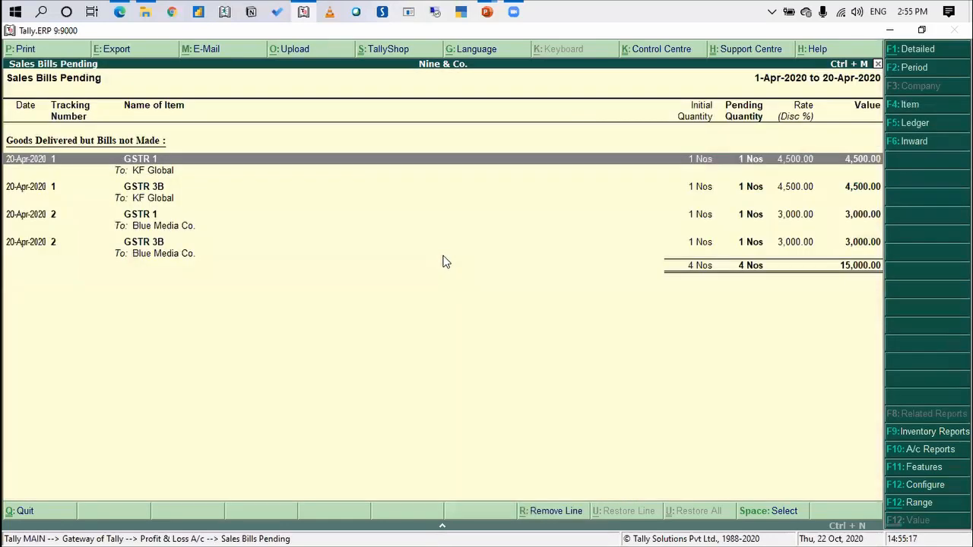
key(Escape)
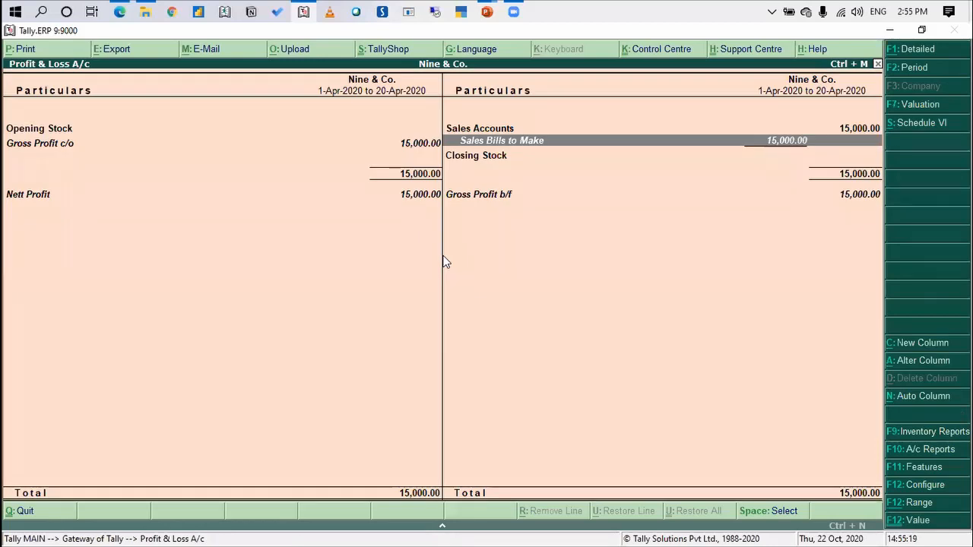
key(Escape)
Open the Statements of Inventory among the display reports
key(Down)
key(Down)
key(Down)
key(Return)
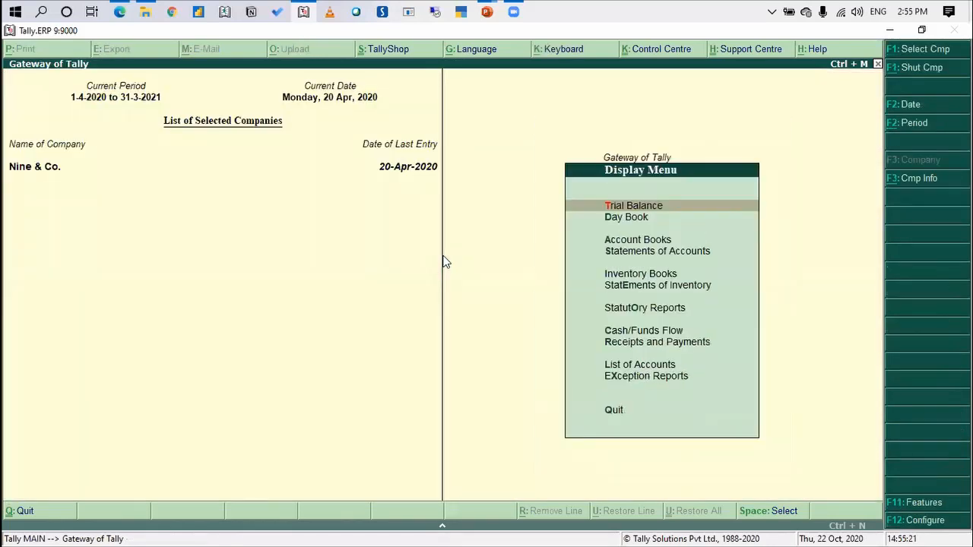
key(Down)
key(Down)
key(Down)
key(Down)
key(Down)
Display the sales order outstandings report for all orders
key(Down)
key(Down)
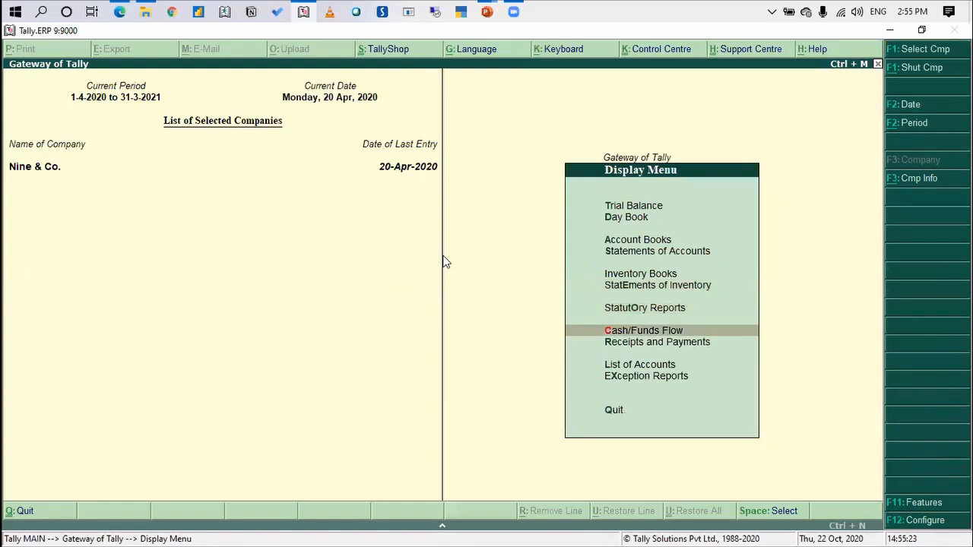
key(Up)
key(Up)
key(Return)
key(Down)
key(Down)
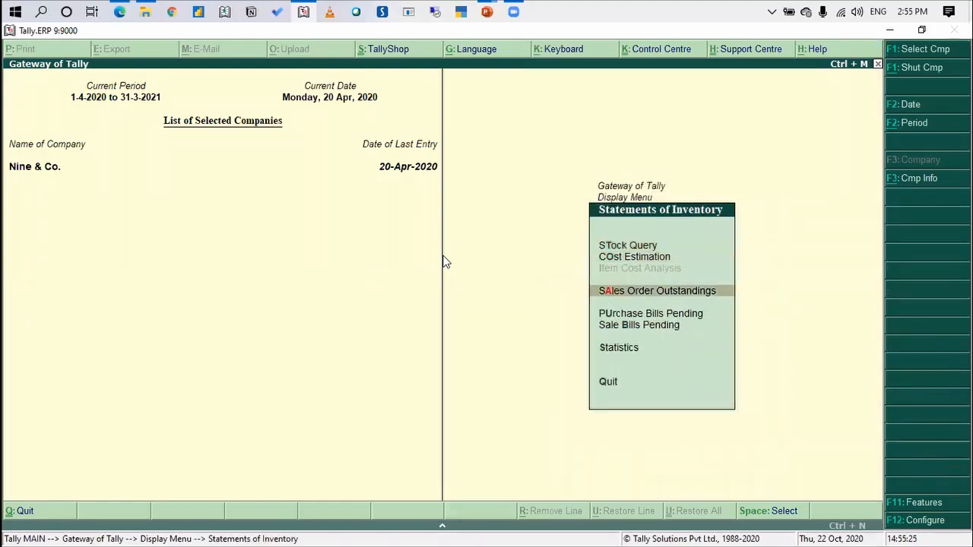
key(Return)
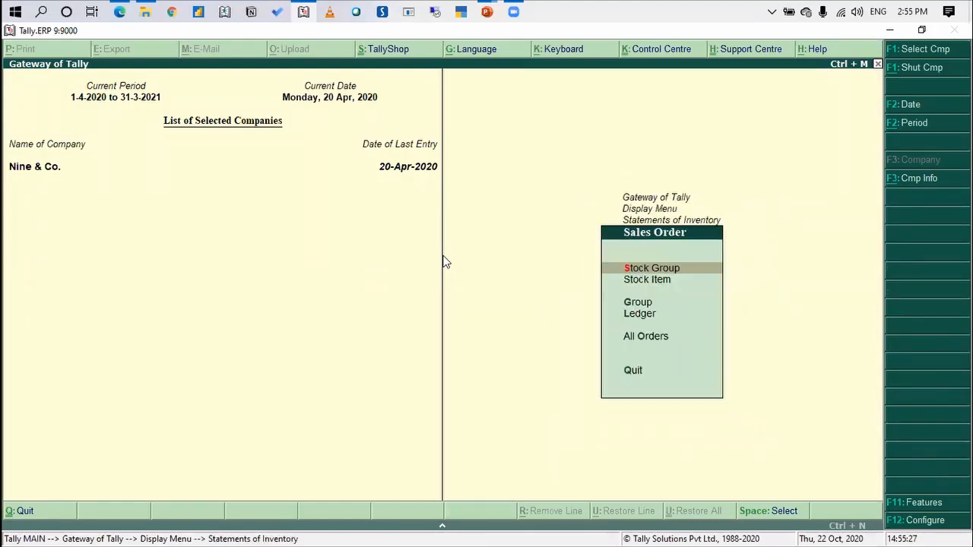
key(Down)
key(Down)
key(Down)
key(Down)
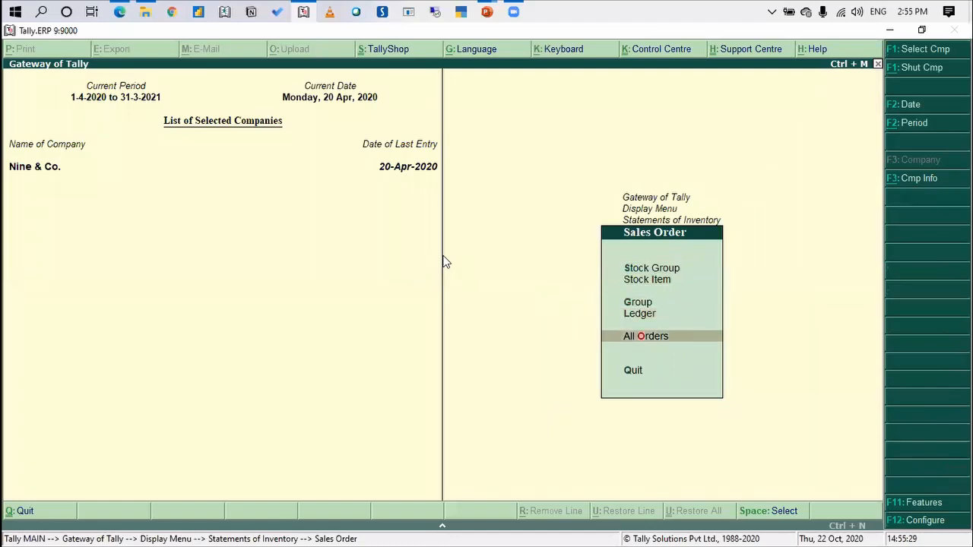
key(Return)
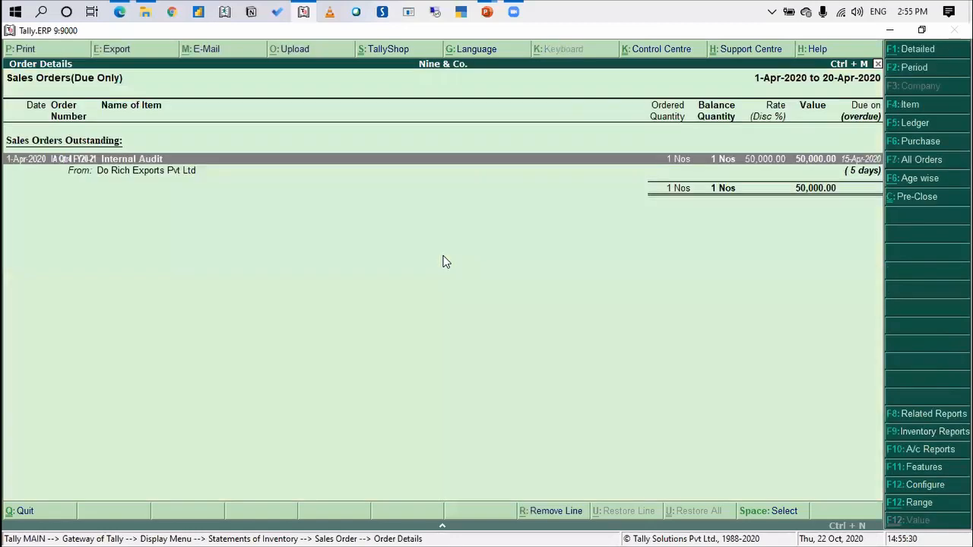
Set the sales orders report period to 1-4-2020 through 30-4-2020
click(923, 73)
text(3)
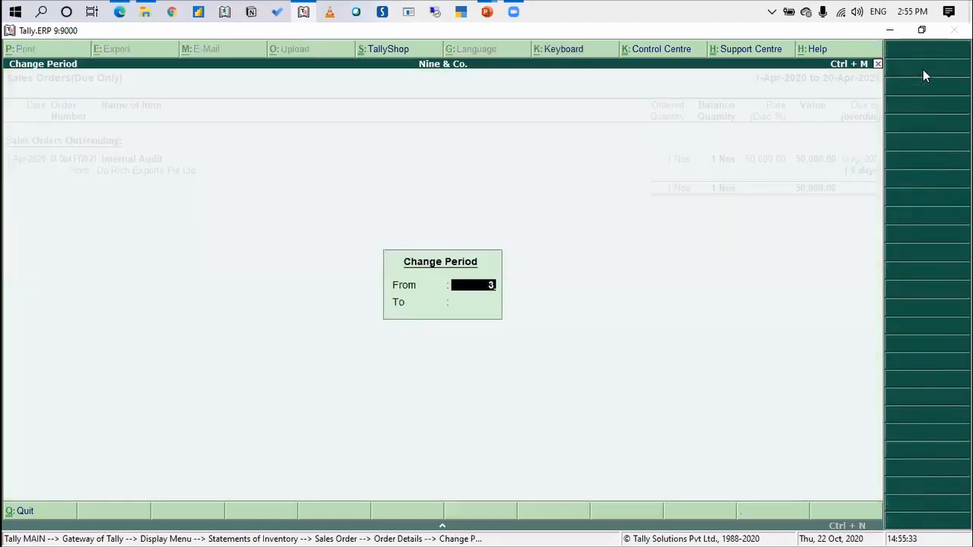
key(BackSpace)
text(1 4)
key(Return)
text(30 4)
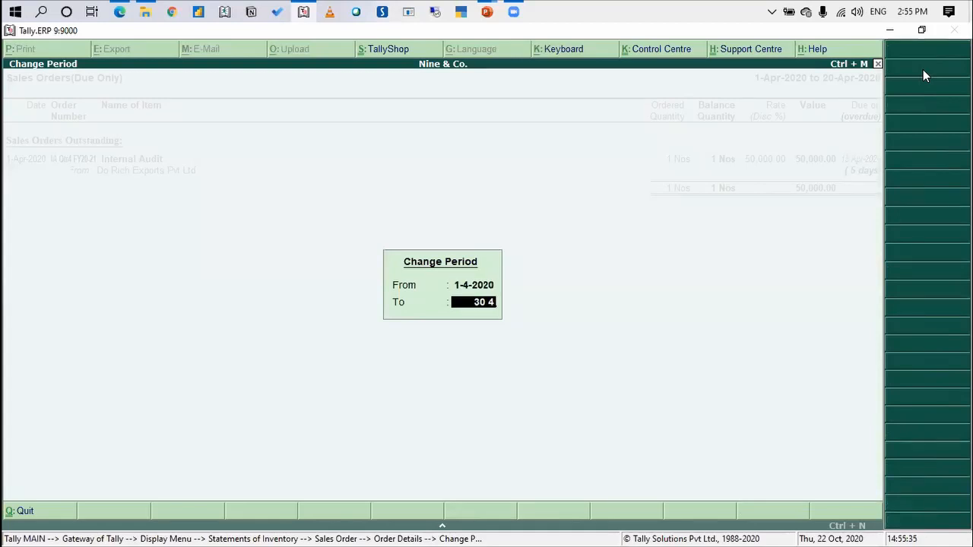
key(Return)
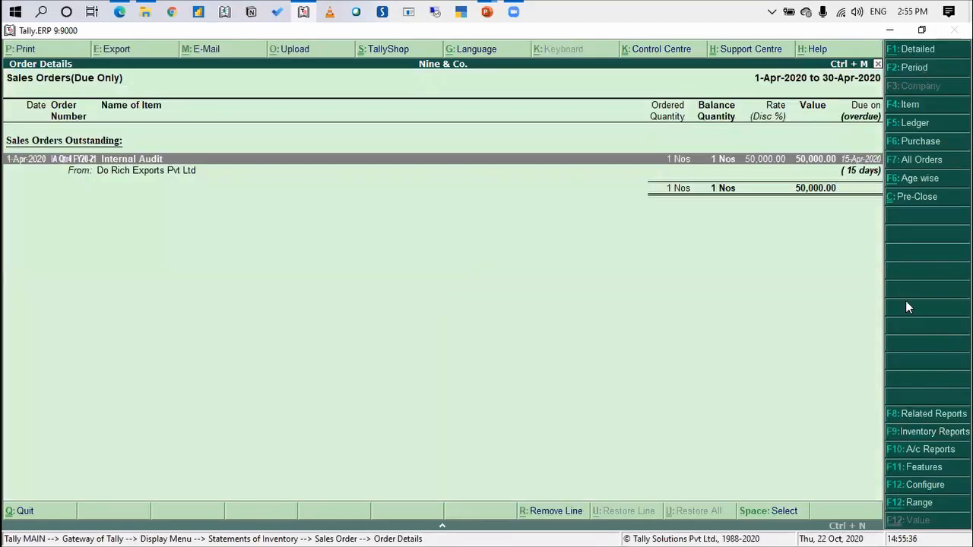
Configure the sales orders report to show cleared sales orders as well as outstanding ones
click(920, 486)
key(Down)
key(Down)
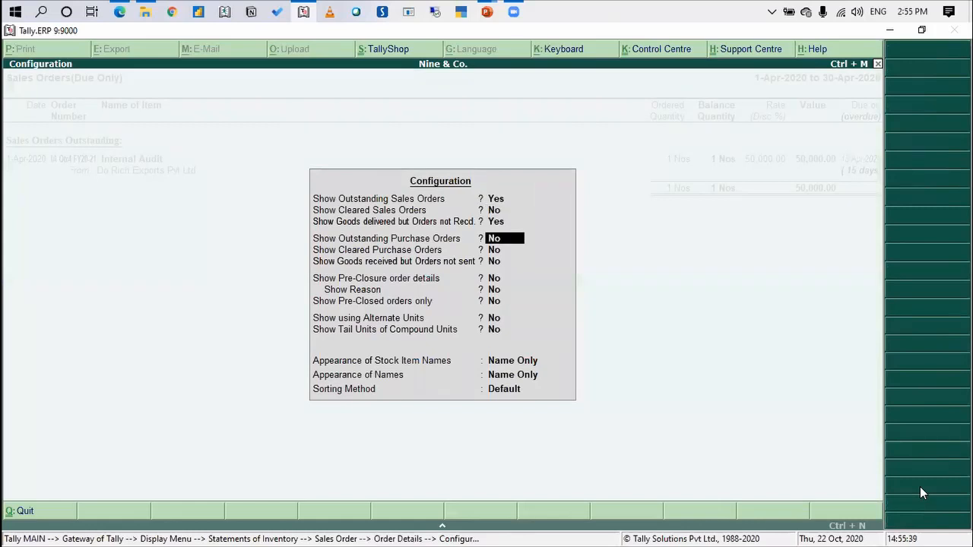
key(Up)
key(Up)
text(y)
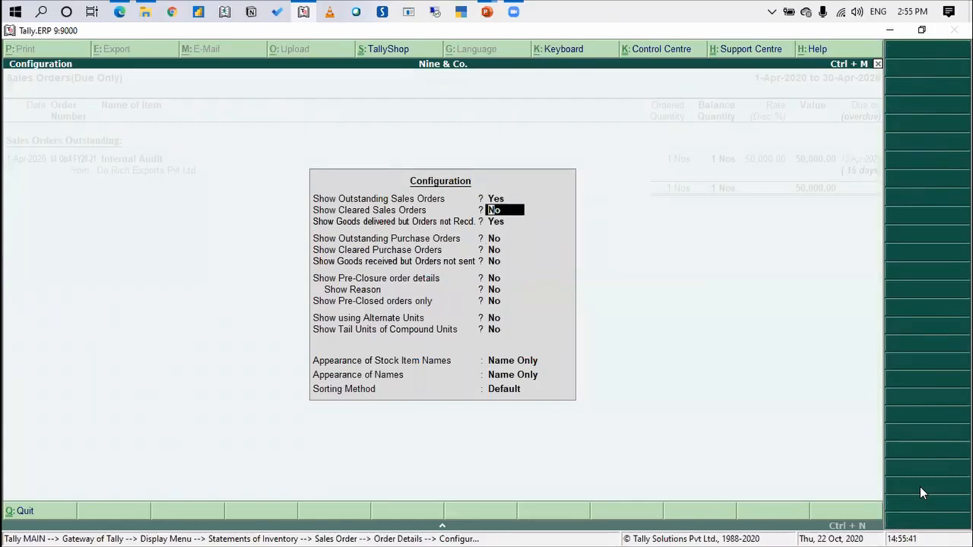
key(Return)
key(Return)
key(Return)
key(Return)
key(Return)
key(Return)
key(Return)
key(Return)
key(Return)
key(Return)
key(Return)
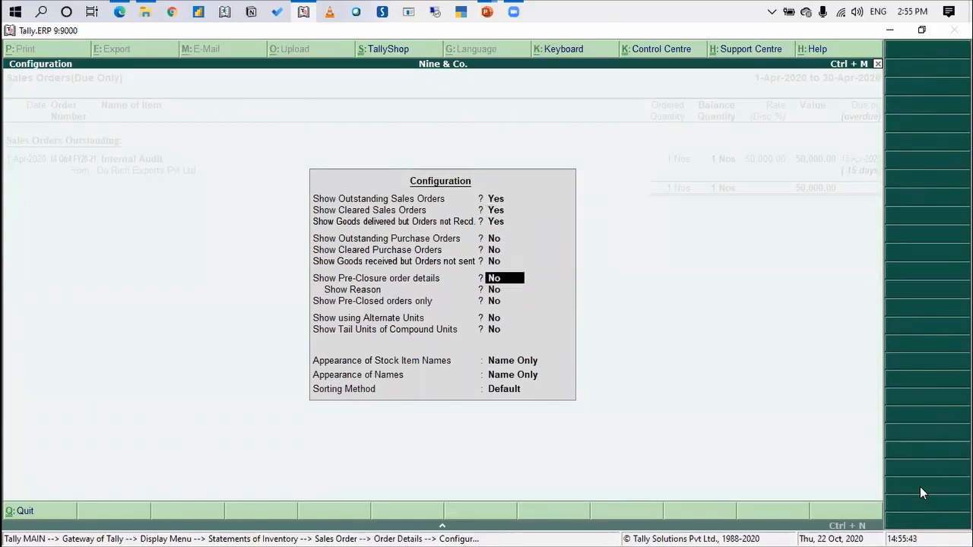
key(Return)
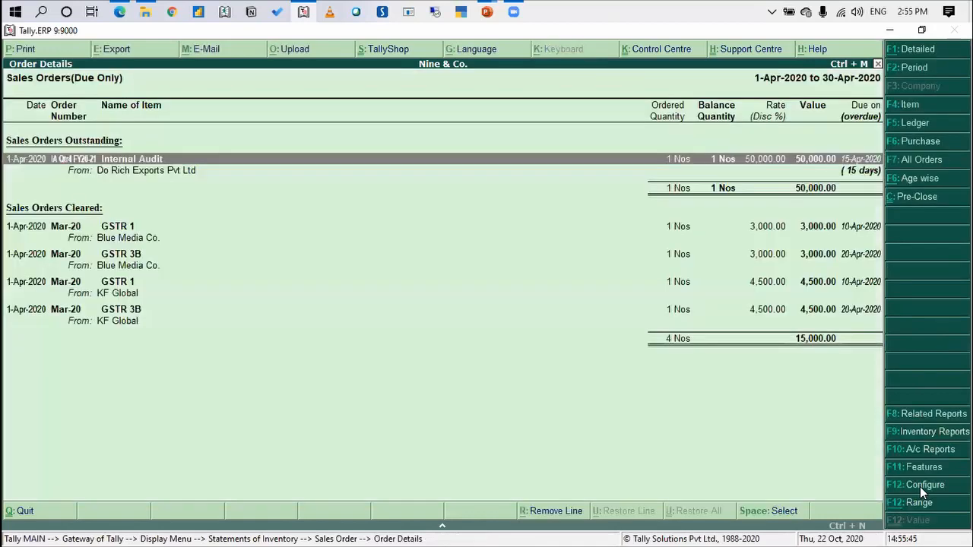
Examine the outstanding and cleared sales orders, and return to the Gateway of Tally
key(Down)
key(Down)
key(Up)
key(Up)
key(Down)
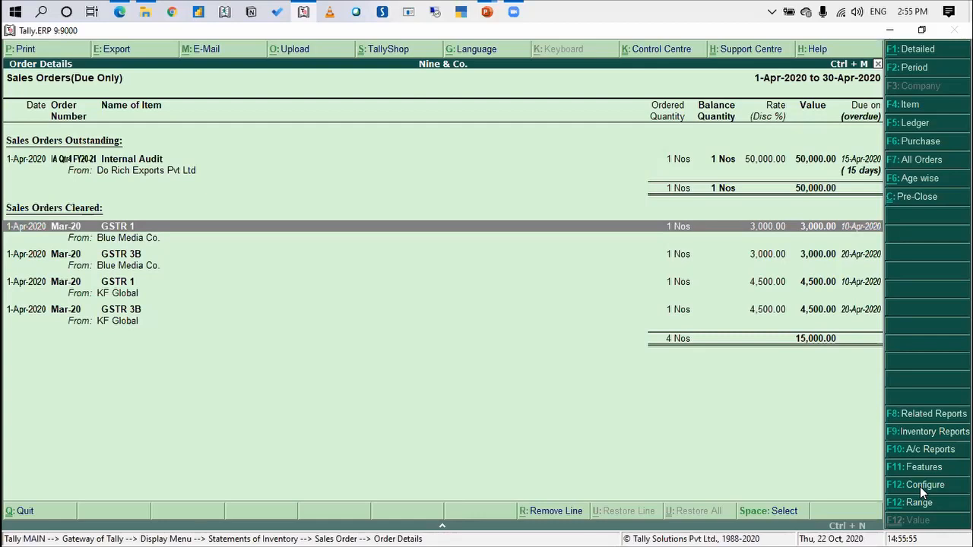
key(Escape)
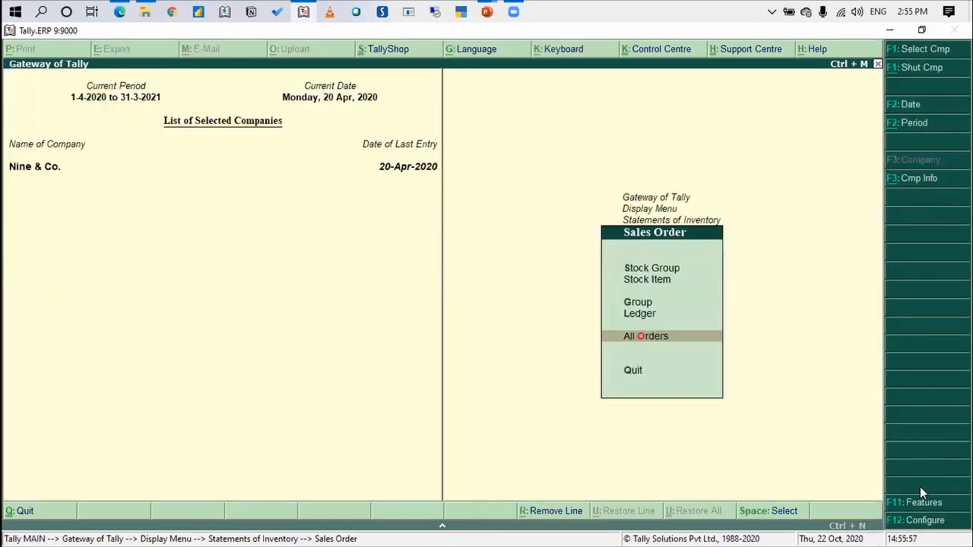
key(Escape)
key(Escape)
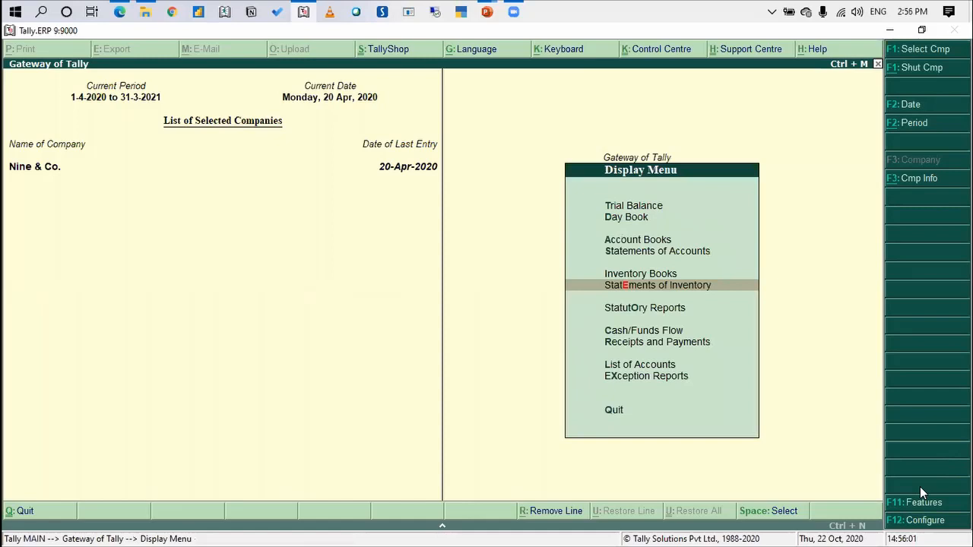
key(Escape)
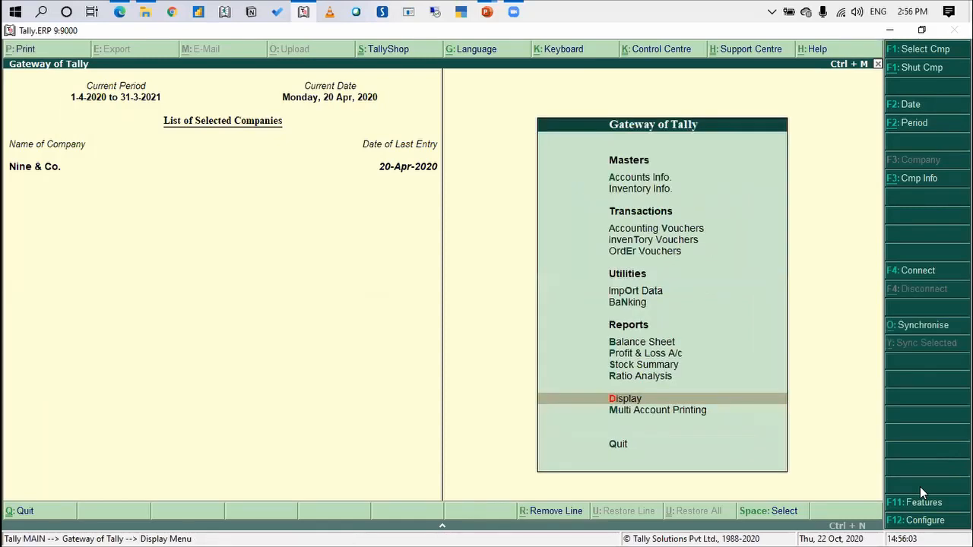
Start a new sales voucher of the Tax Invoice type among the accounting vouchers
key(Up)
key(Up)
key(Up)
key(Up)
key(Up)
key(Up)
key(Up)
key(Up)
key(Up)
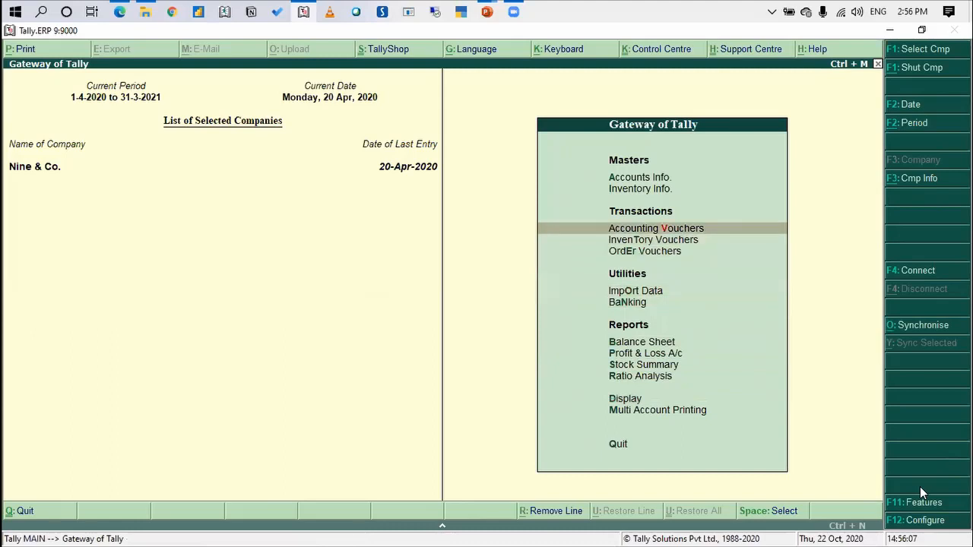
key(Return)
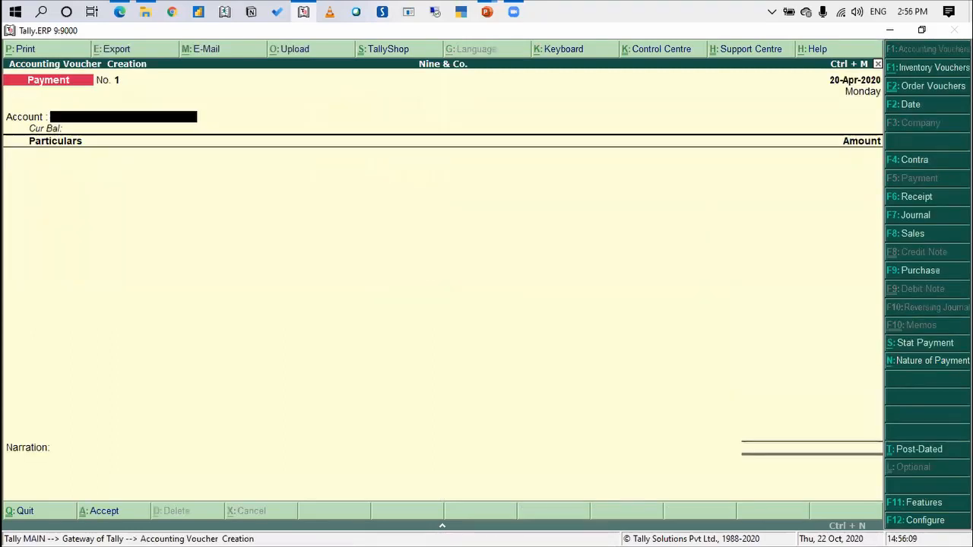
click(934, 235)
key(Down)
key(Return)
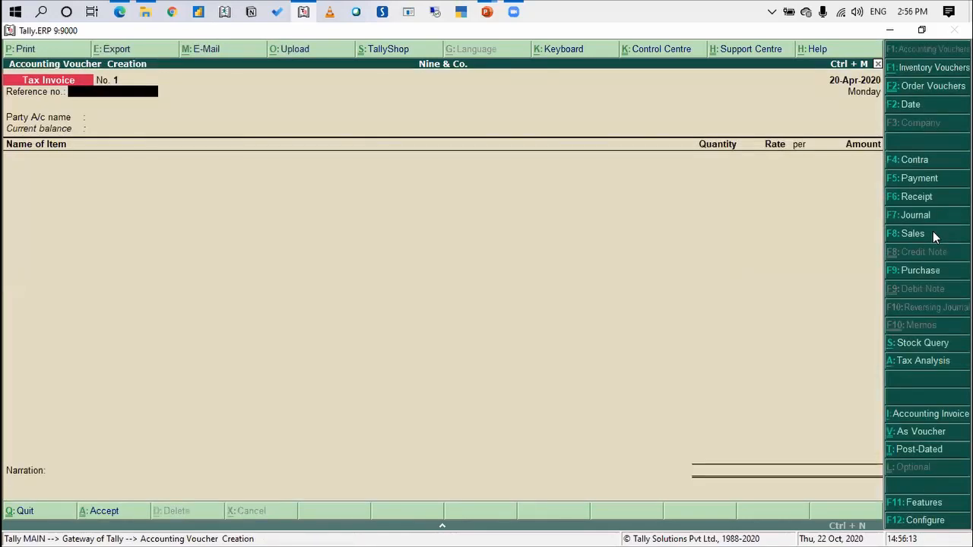
Enter reference number 1 and choose Blue Media Co. as the party on the tax invoice
text(1)
key(Return)
text(B)
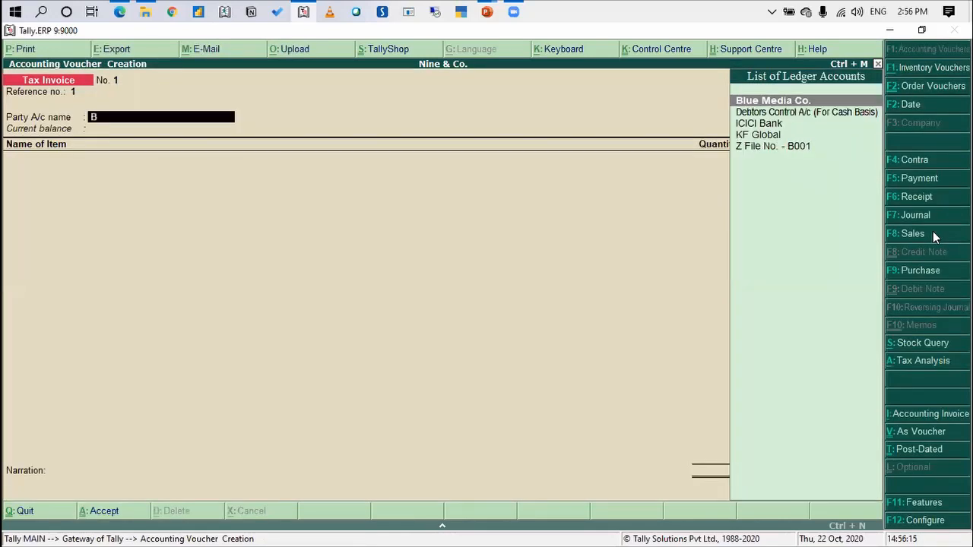
text(lue)
key(Return)
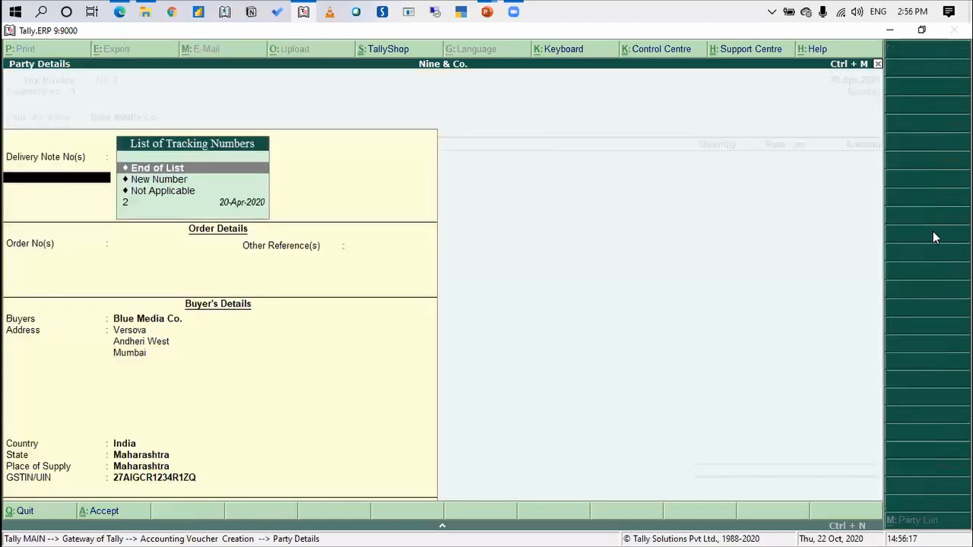
Link the invoice to delivery note 2 to bring in its items, and accept the party details
key(Down)
key(Down)
key(Down)
key(Return)
key(Return)
key(Return)
key(Return)
key(Return)
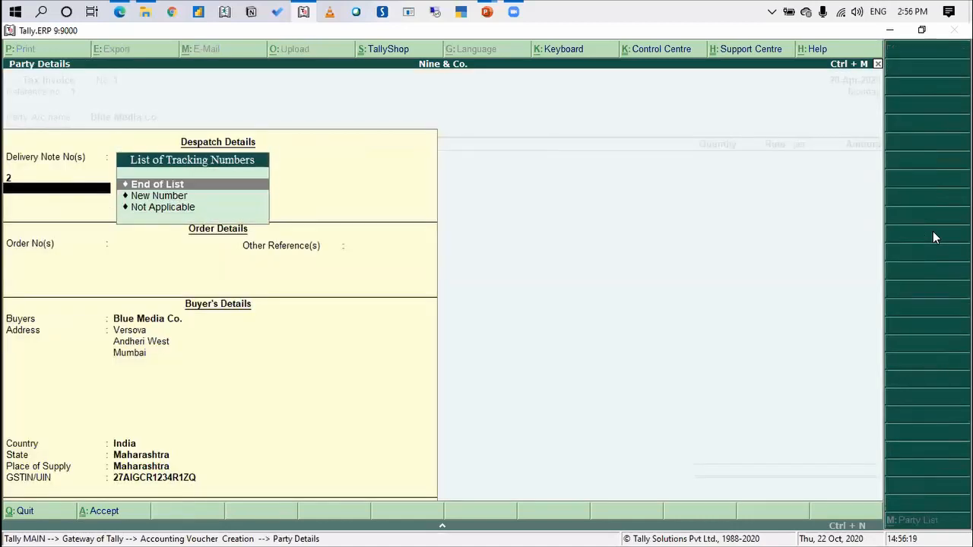
key(Return)
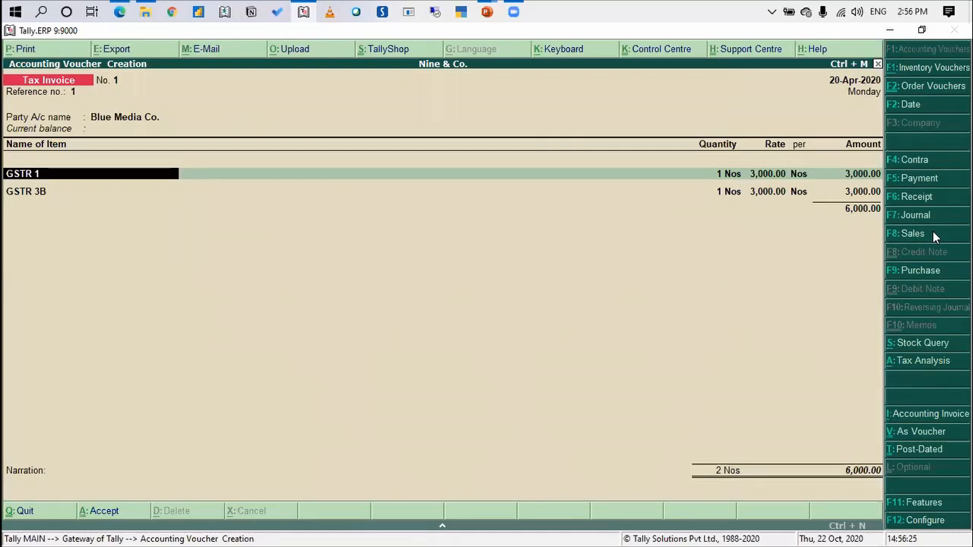
Check the additional stock item descriptions option in the sales invoice configuration and accept the settings
key(F12)
key(Return)
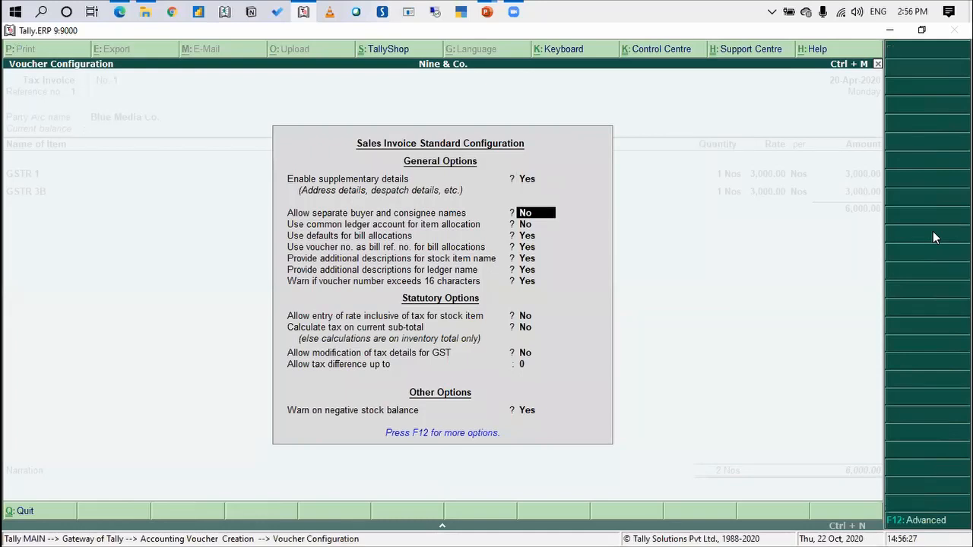
key(Return)
key(Return)
key(Return)
Describe the GSTR 1 item as "For March 20" with a second line "Ack No : 999999"
key(Return)
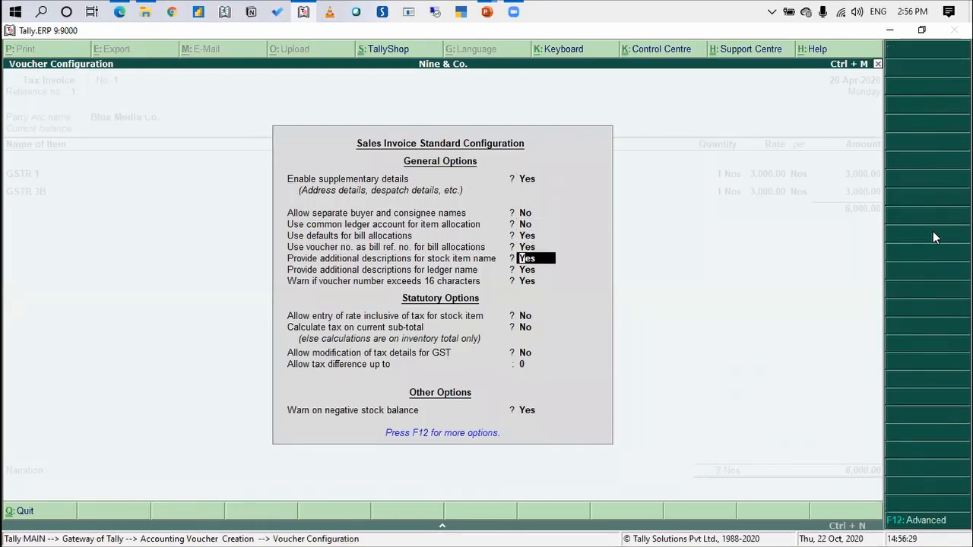
key(ctrl+a)
key(Return)
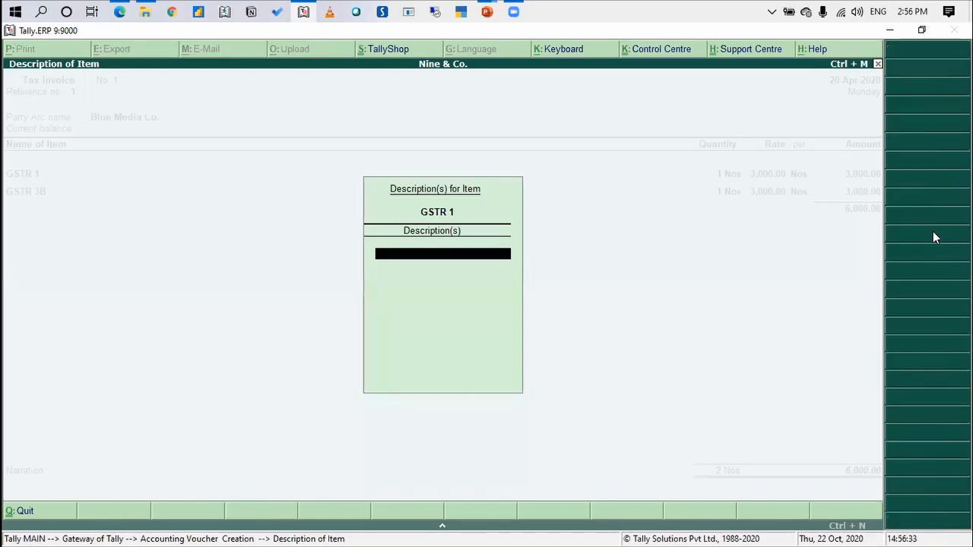
text(For March 20)
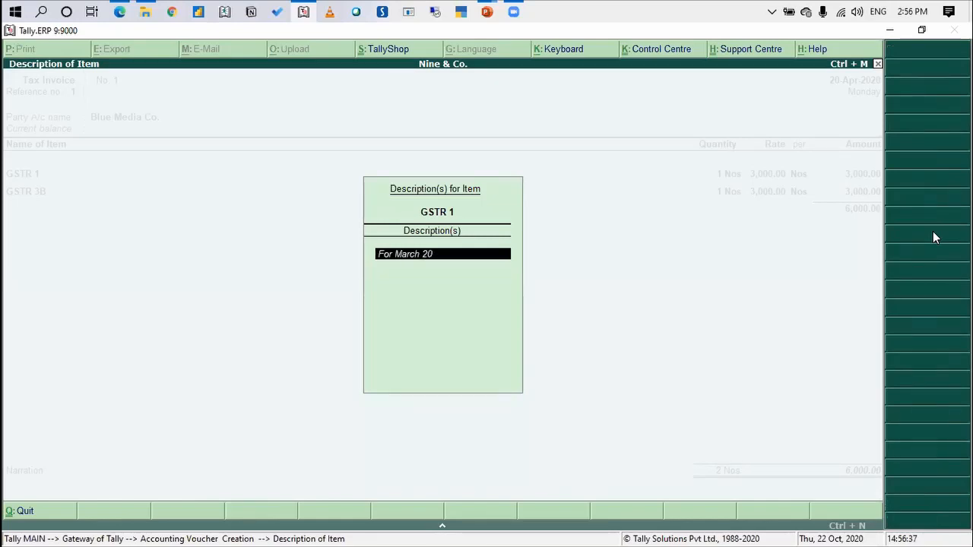
key(Return)
text(Ack N)
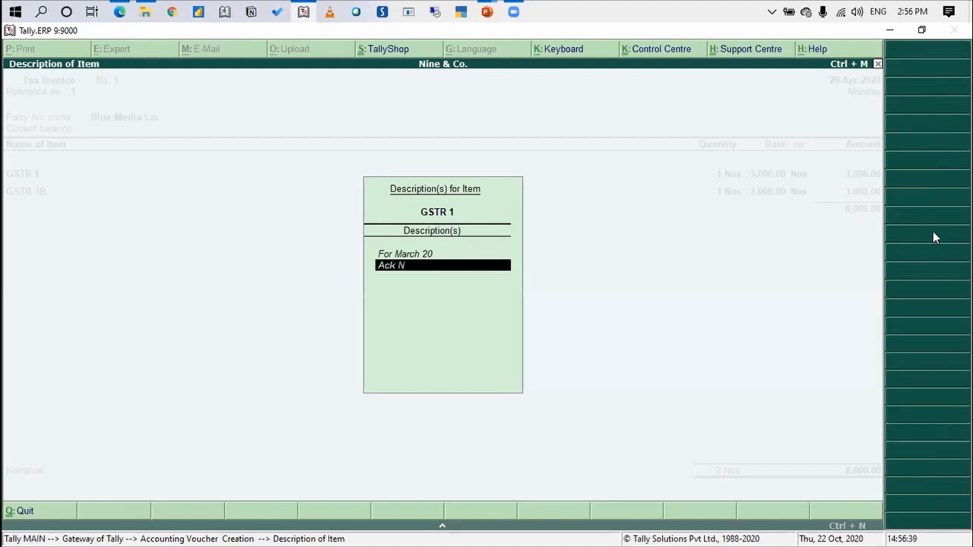
text(o : 999999)
key(Return)
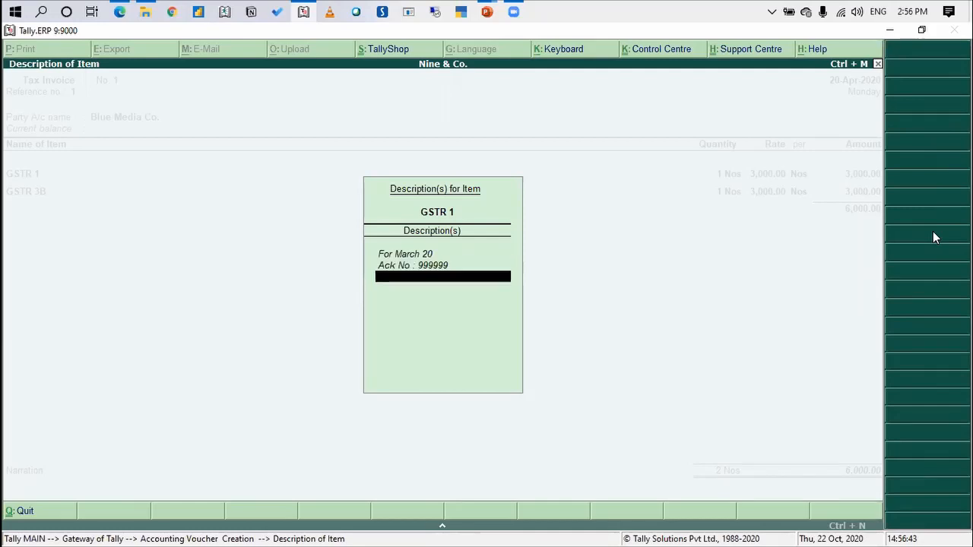
key(Return)
Accept the GSTR 1 item allocation and assign its 3,000.00 to the Professional Fees ledger
key(Return)
key(Return)
key(Return)
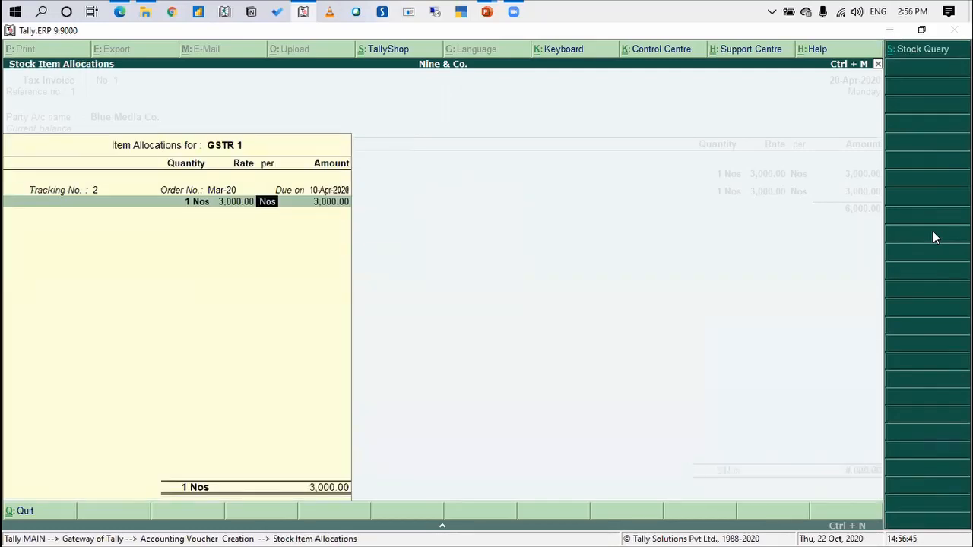
key(Return)
key(Return)
key(Return)
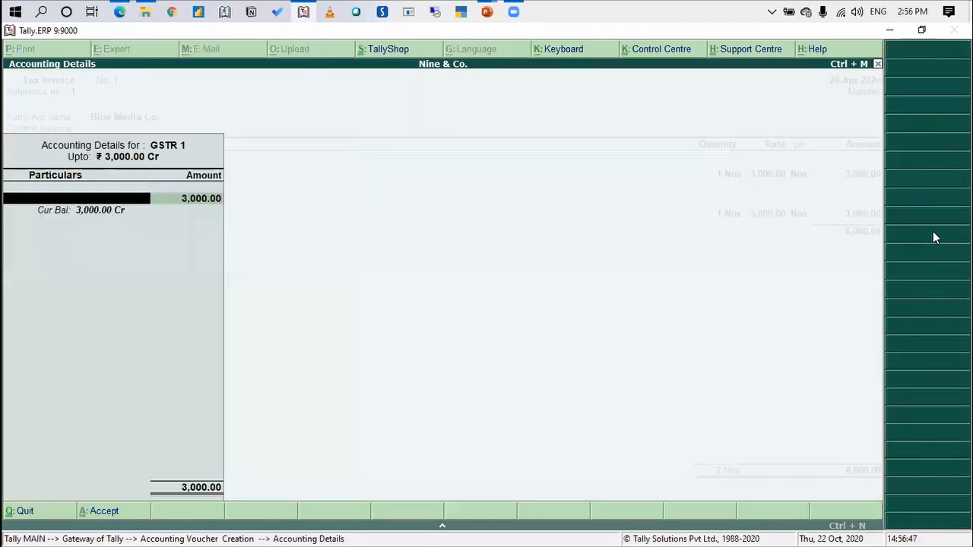
text(Profe)
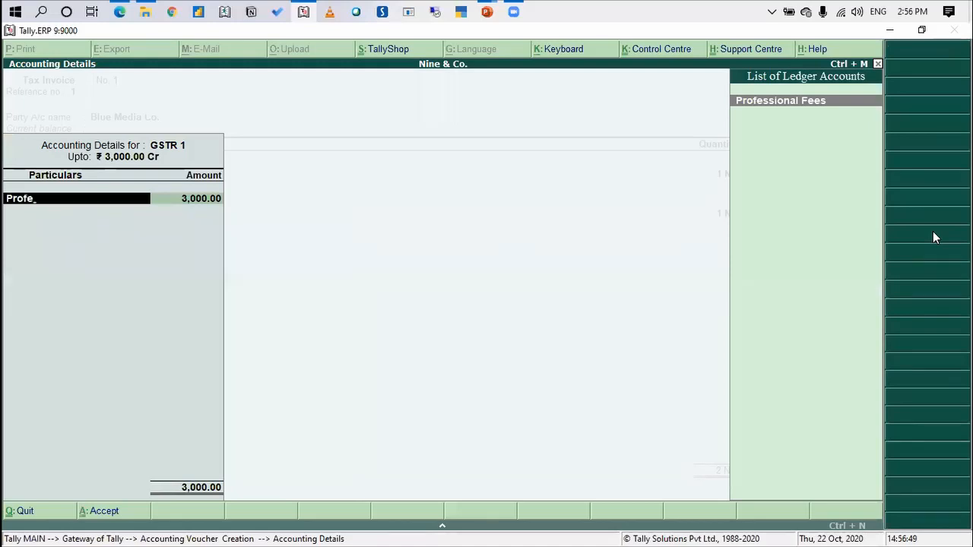
key(Return)
key(Return)
Describe the GSTR 3B item as "For the Month of Mar-20" with a second line "Ack No: 999999"
key(Return)
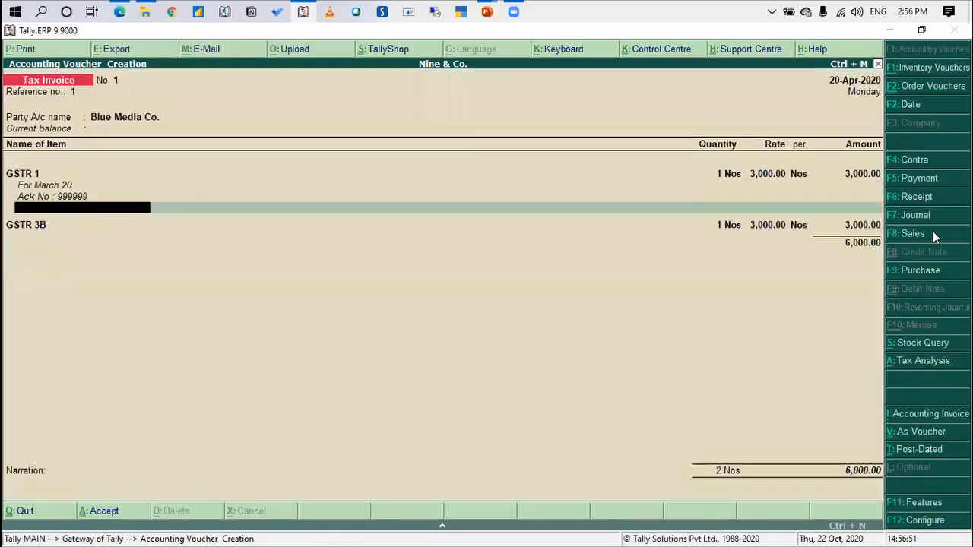
key(Return)
key(Return)
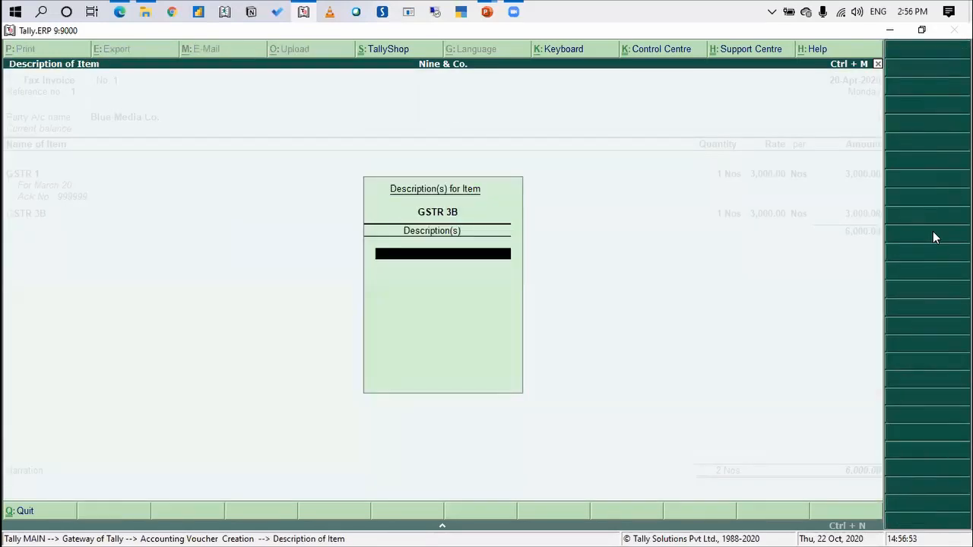
text(For o)
key(BackSpace)
text(the)
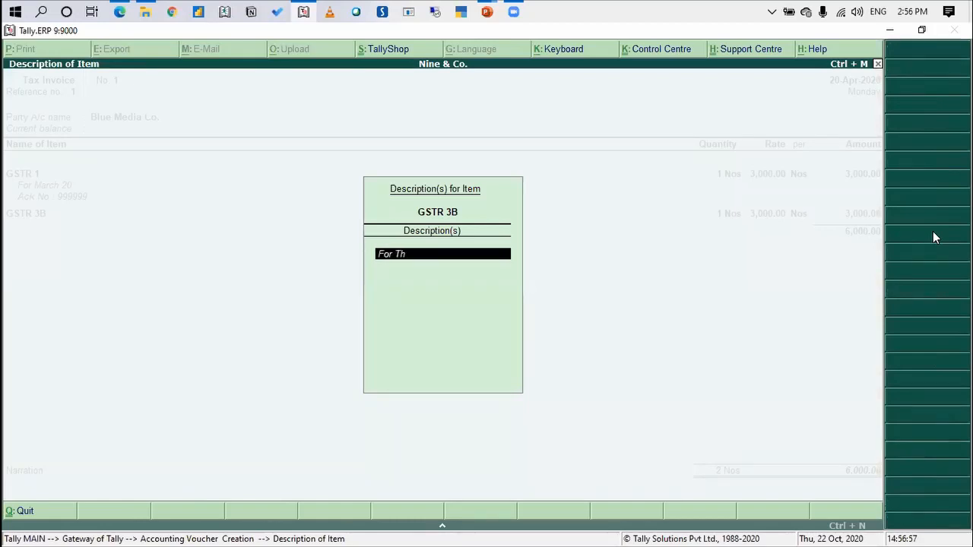
key(BackSpace)
key(BackSpace)
text(he Month of )
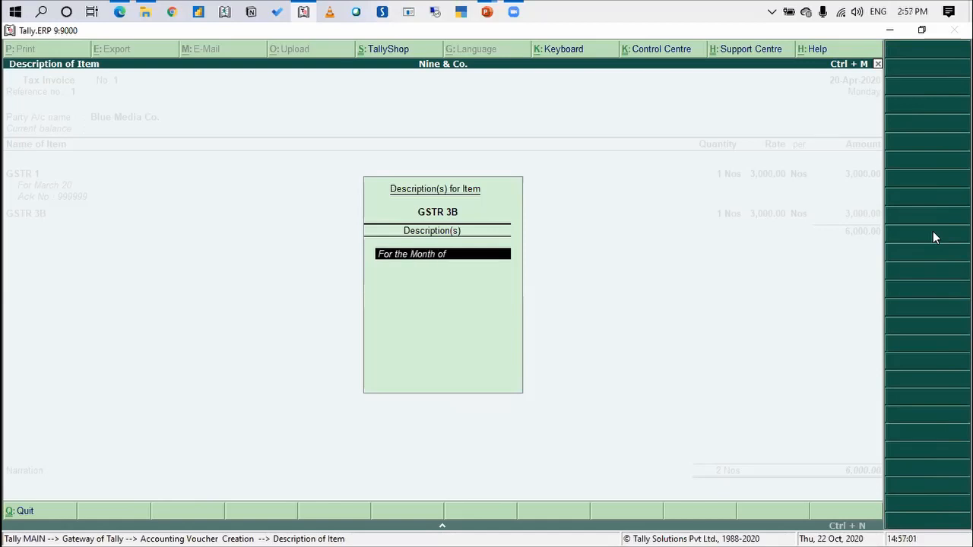
text(Mar-20)
key(Return)
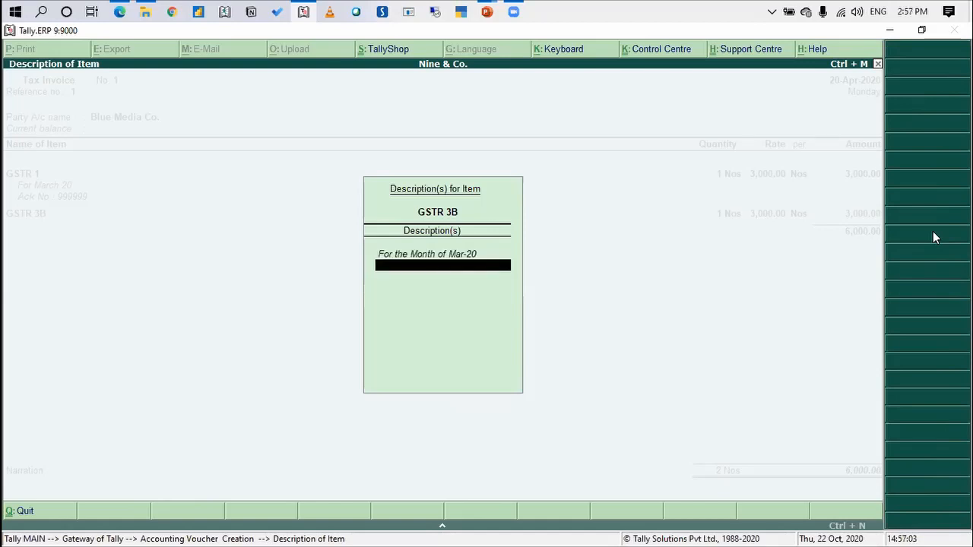
text(Ack No)
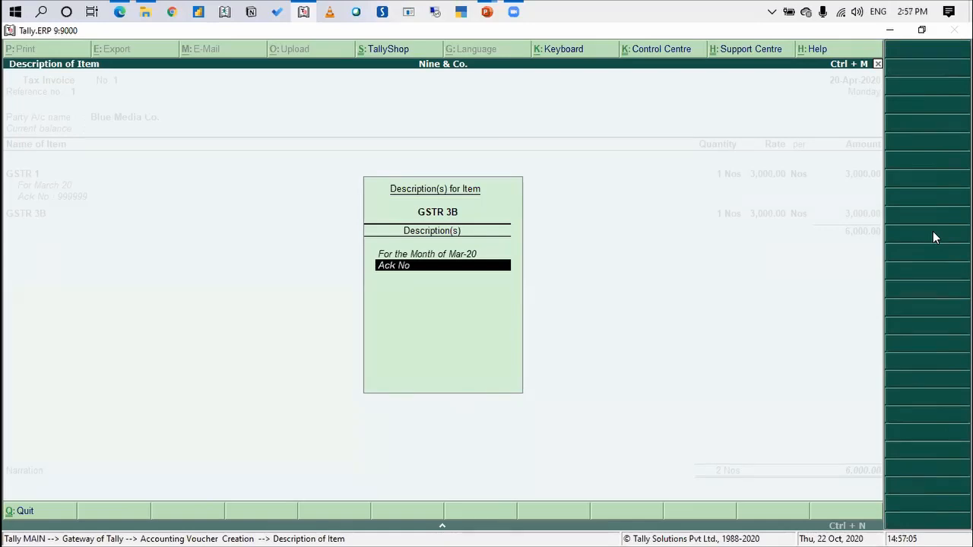
text(: 999999)
key(Return)
key(Return)
Complete the GSTR 3B description with "Ack No: 888888", accept its allocation and assign its 3,000.00 to the Professional Fees ledger
key(Return)
key(Return)
key(Return)
key(Return)
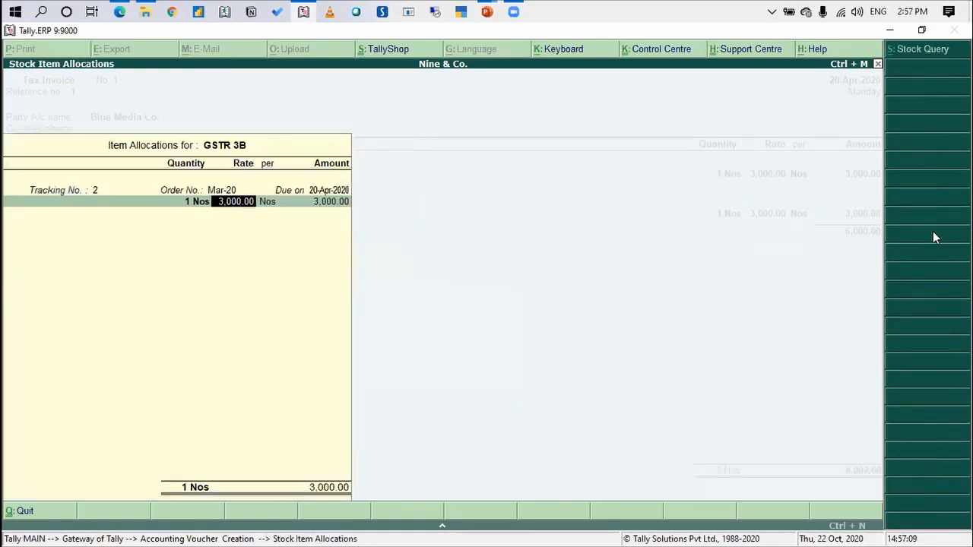
key(Return)
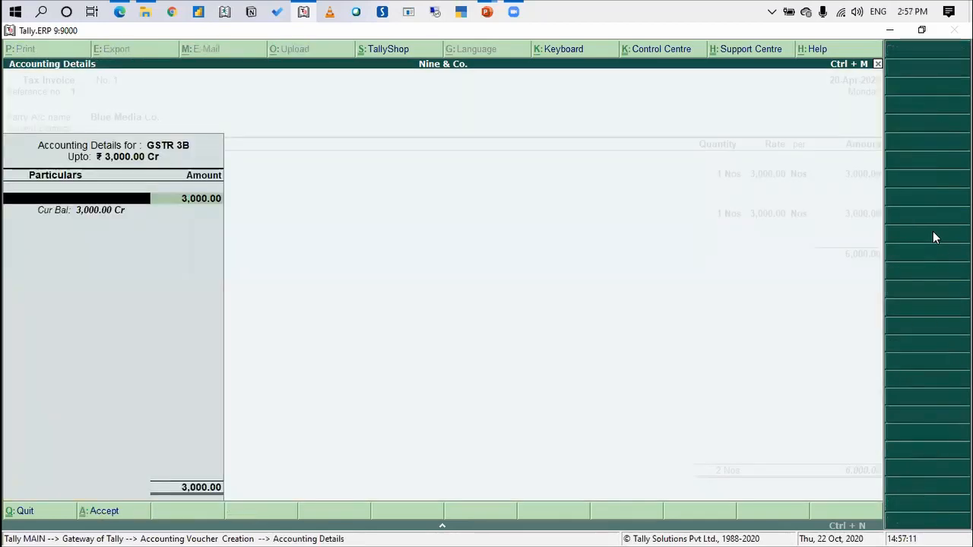
text(Prof)
End the item list and add the CGST and SGST tax ledgers to the Blue Media Co. tax invoice
key(Return)
key(Return)
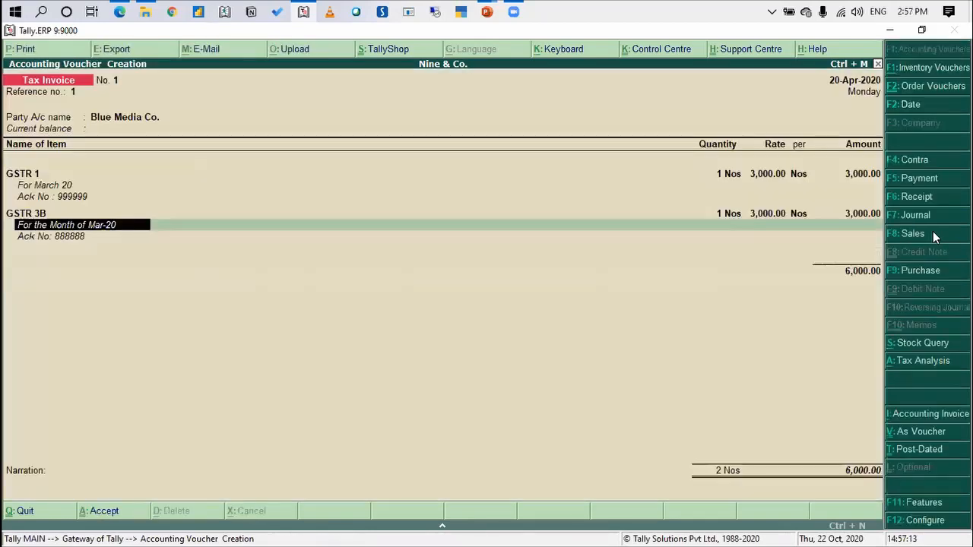
key(Return)
key(Return)
key(Return)
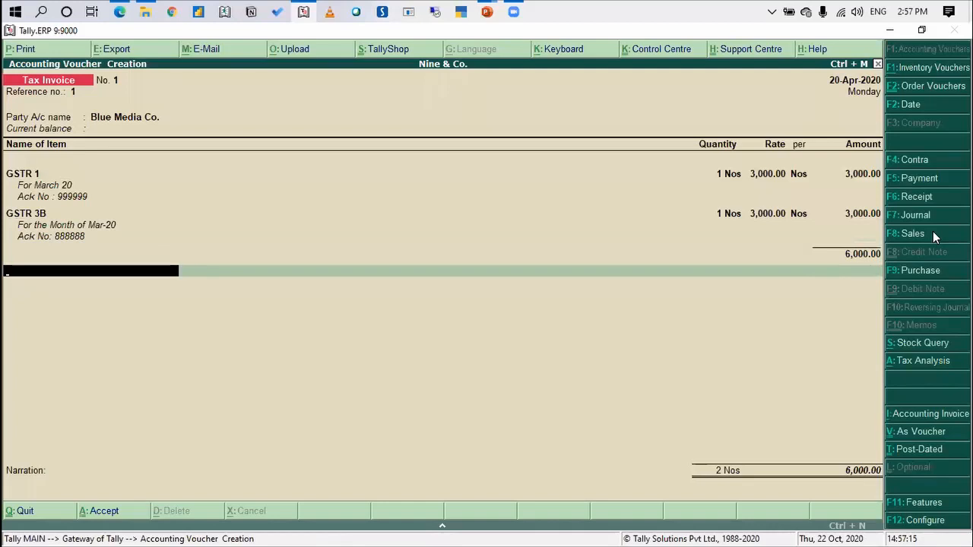
text(Cgst)
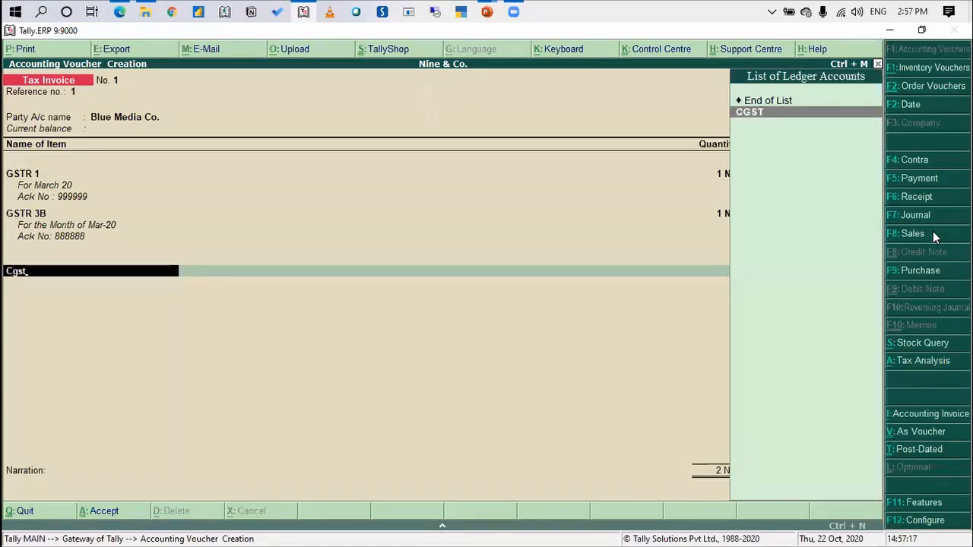
key(Return)
key(Return)
key(Return)
text(Sgst)
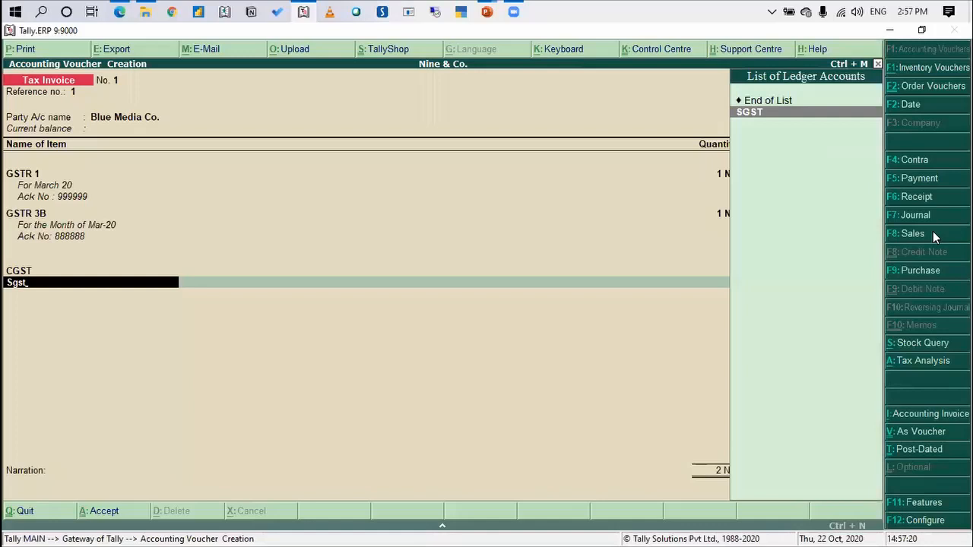
key(Return)
key(Return)
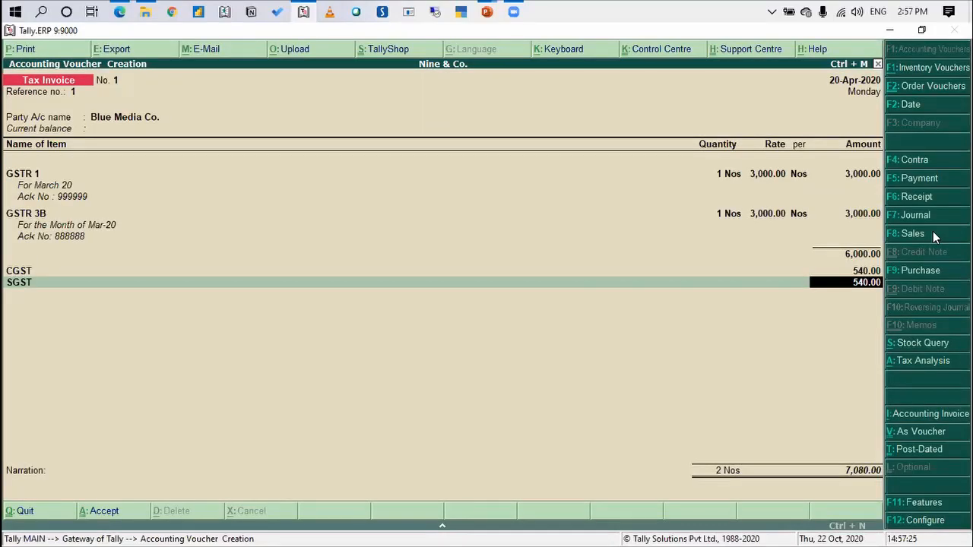
Accept the tax amounts, leave the narration blank and save the tax invoice
key(Return)
key(Return)
key(Return)
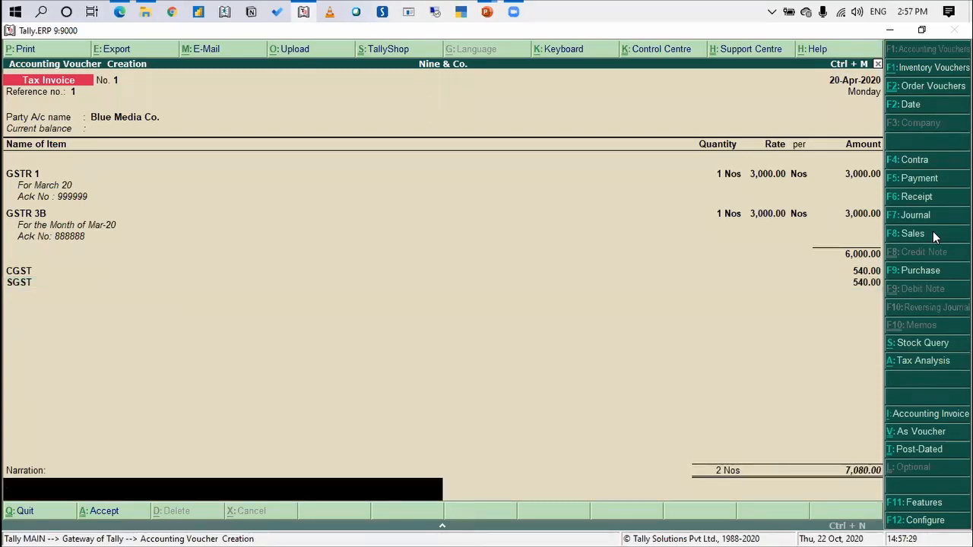
key(Return)
key(y)
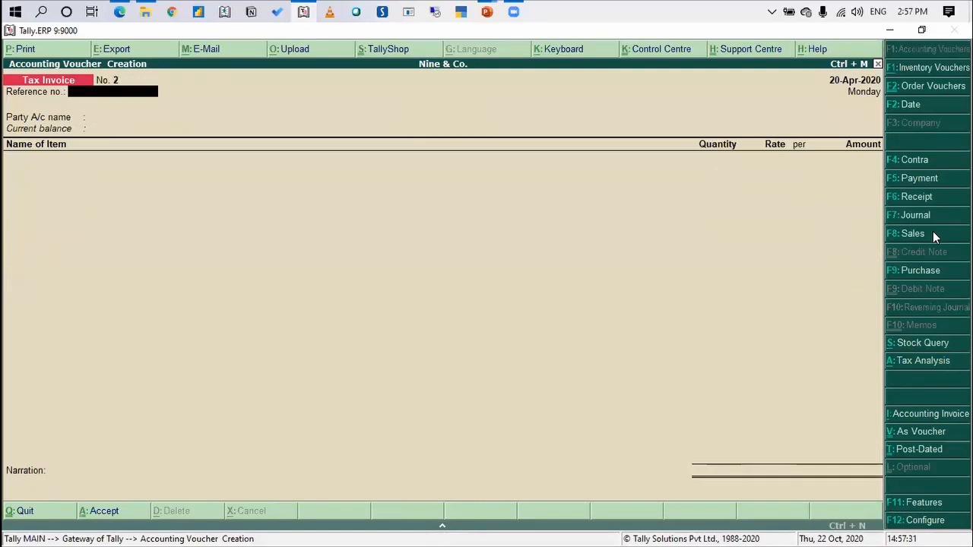
Reopen the saved Tax Invoice No. 1 and generate its print preview
key(Page_Up)
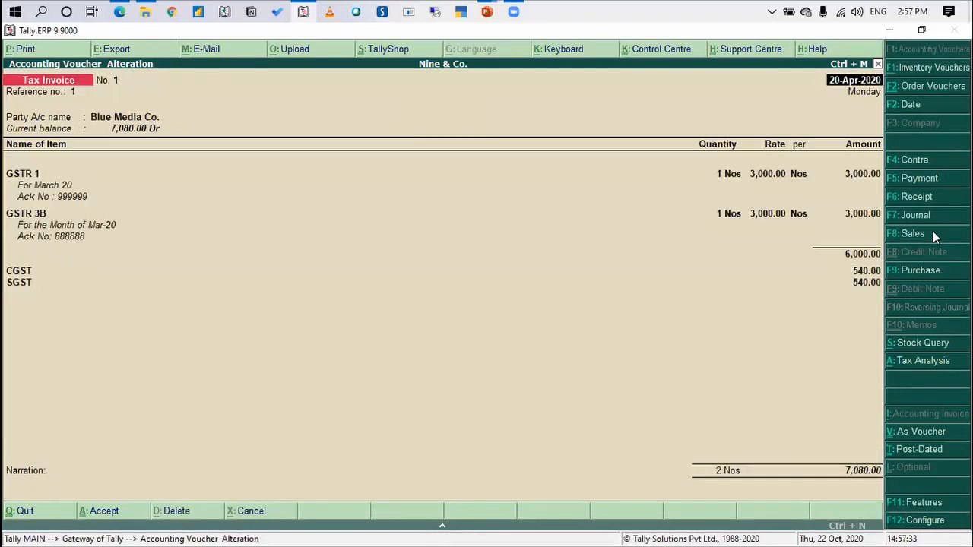
key(alt+p)
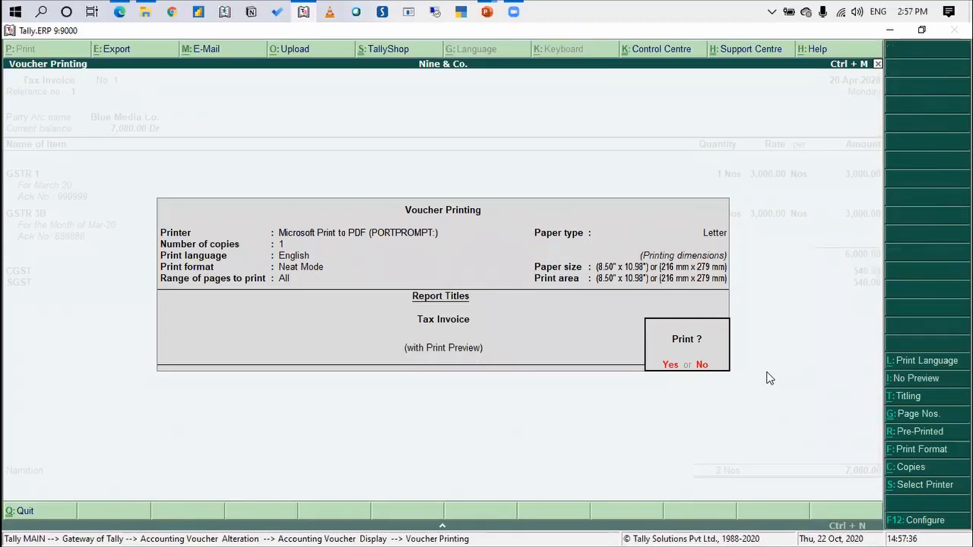
key(y)
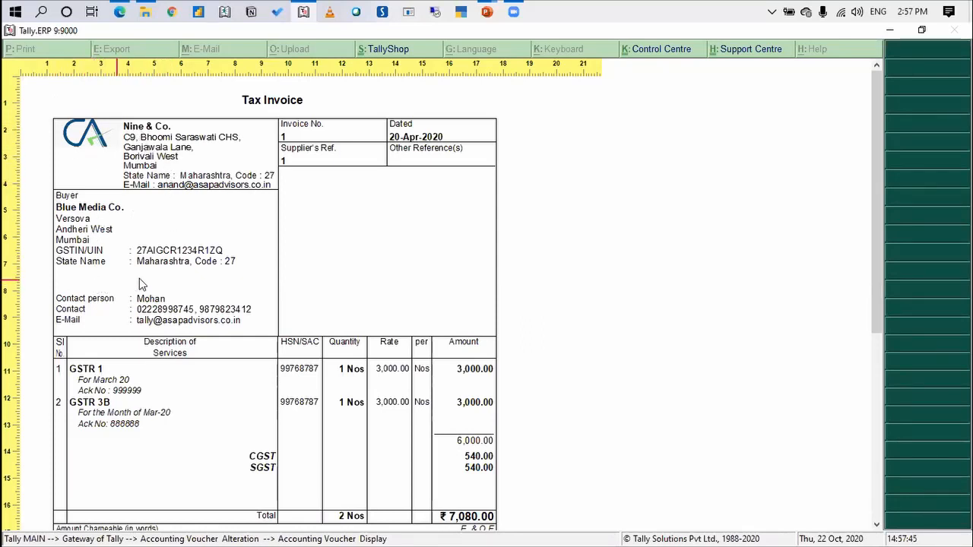
Examine the previewed invoice's service lines, tax breakdown, bank details and declaration, and close the preview
scroll(410, 187, down, 5)
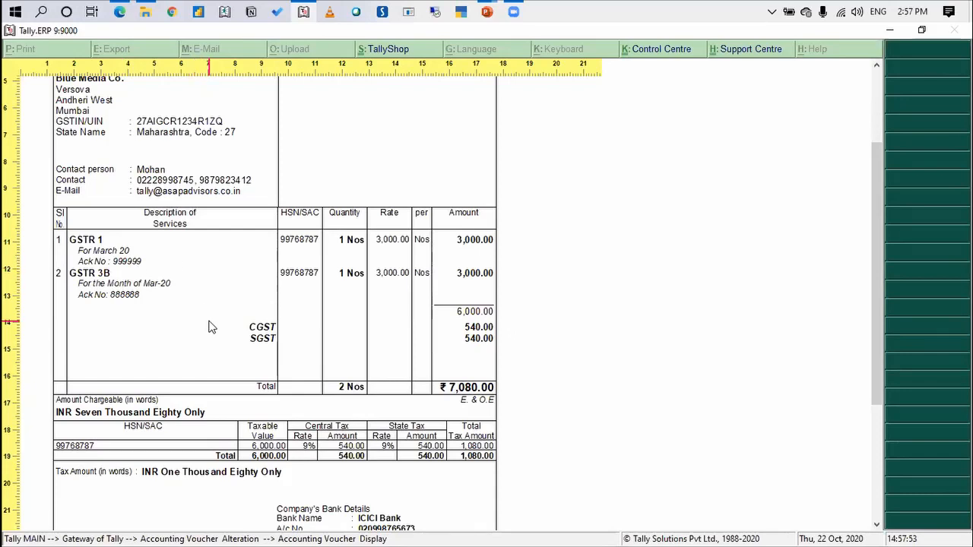
scroll(212, 327, down, 5)
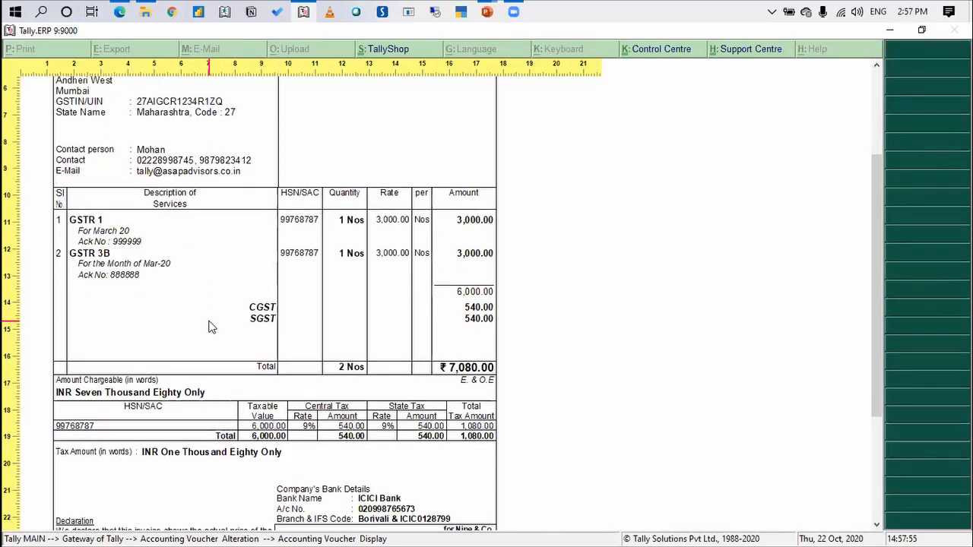
scroll(212, 327, down, 6)
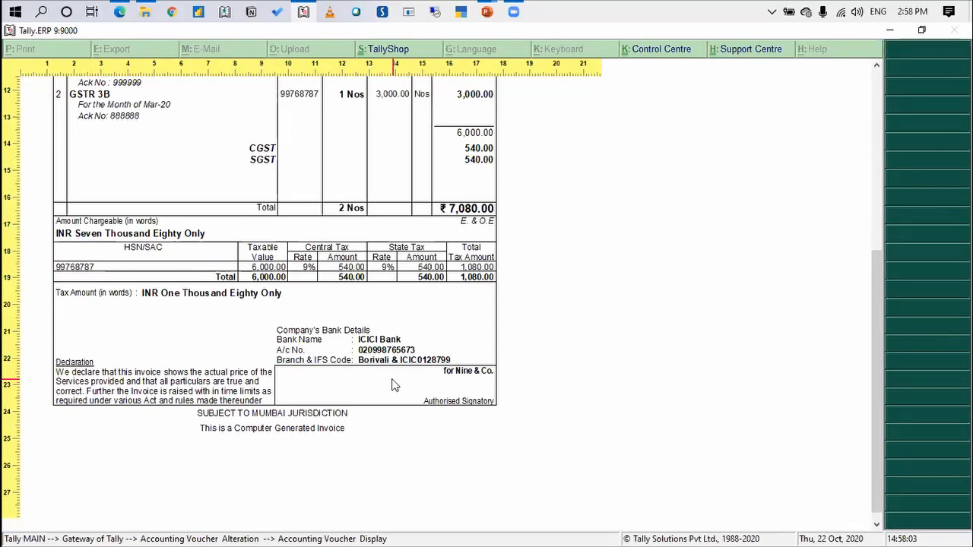
scroll(395, 385, up, 1)
scroll(395, 385, up, 5)
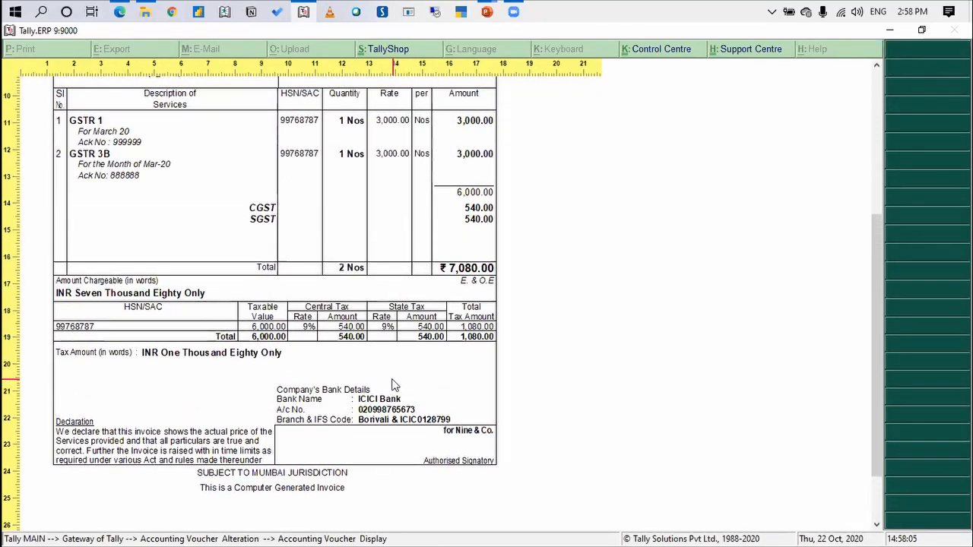
scroll(395, 386, up, 3)
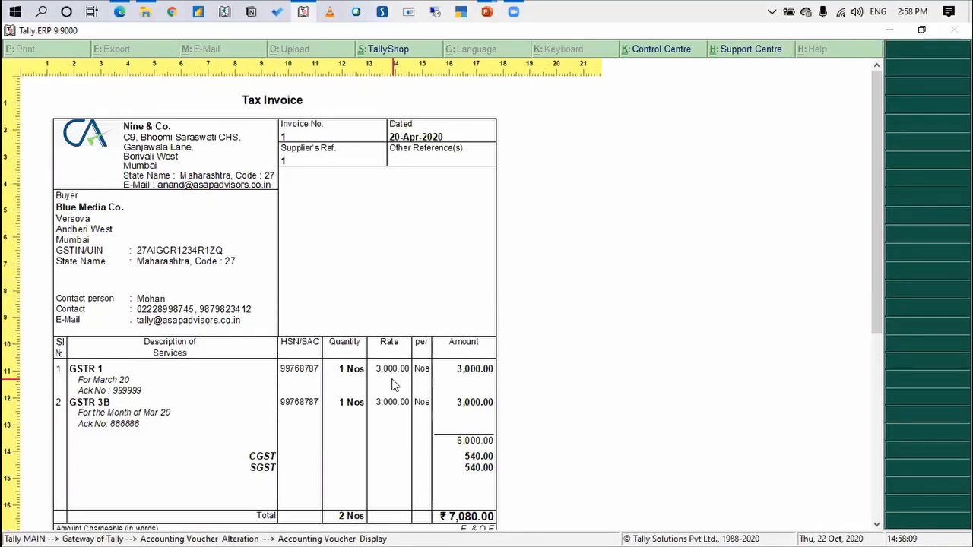
key(Escape)
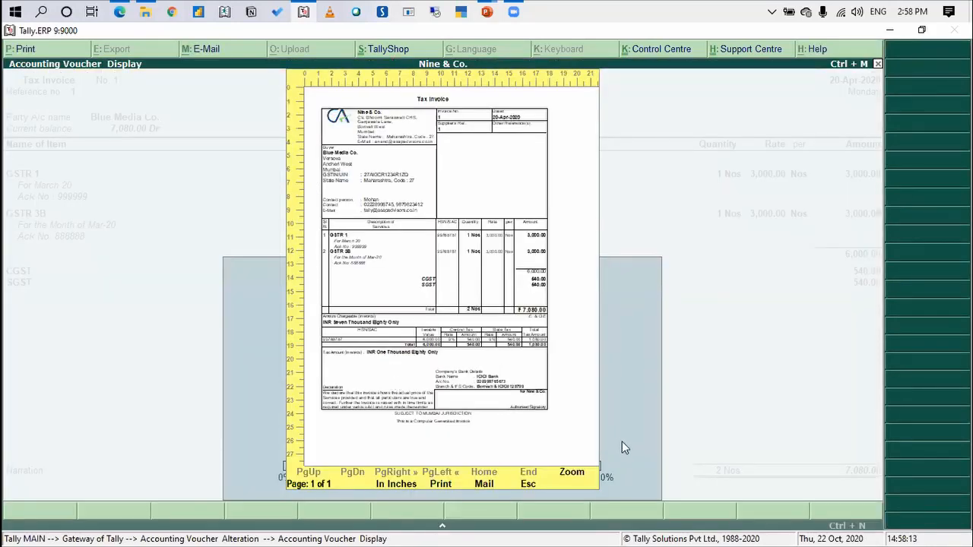
key(Escape)
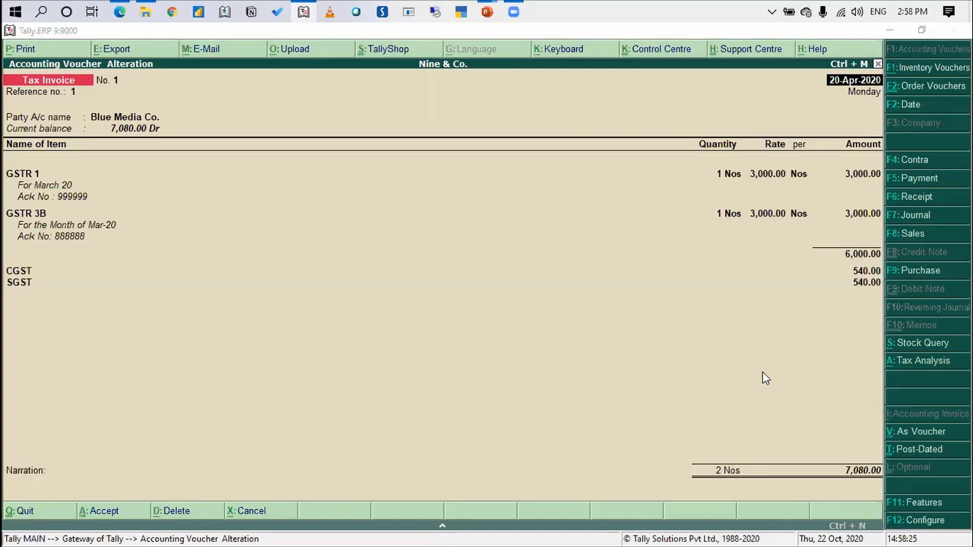
Switch to PowerPoint to view the Client Compliance Management slide, and return to Tally.ERP 9 to exit voucher entry
key(alt+Tab)
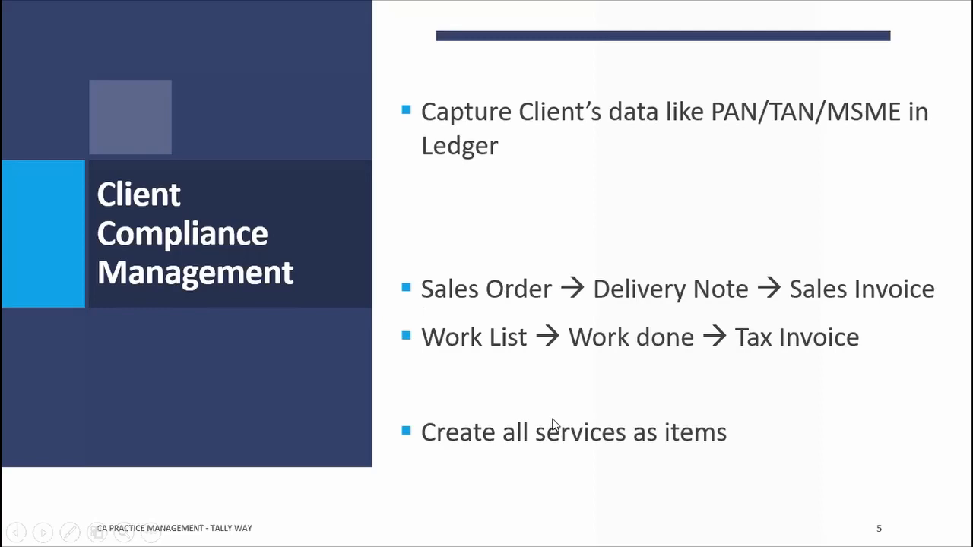
key(alt+Tab)
key(Escape)
key(Escape)
key(Return)
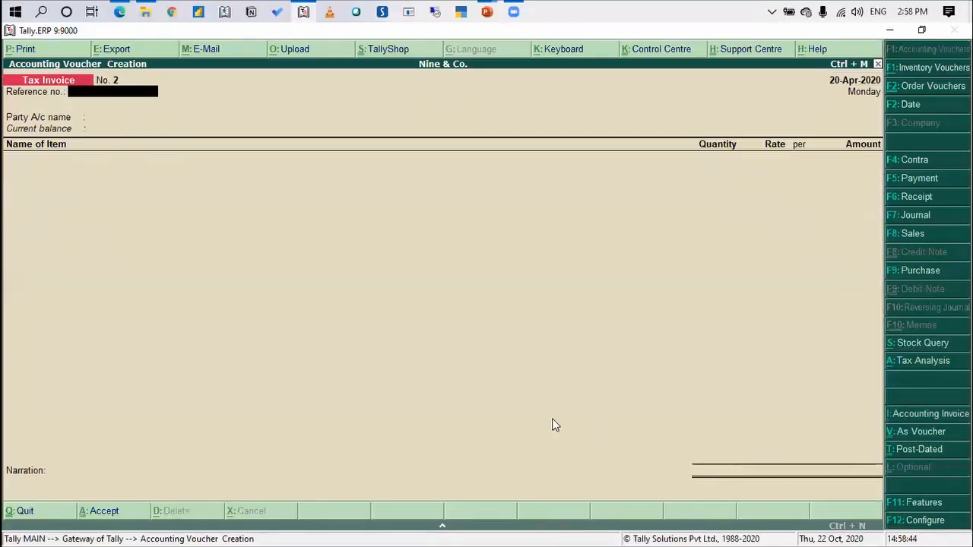
key(Escape)
Open the Statements of Inventory reports from the Gateway of Tally
key(Down)
key(Down)
key(Down)
key(Down)
key(Down)
key(Down)
key(Down)
key(Down)
key(Down)
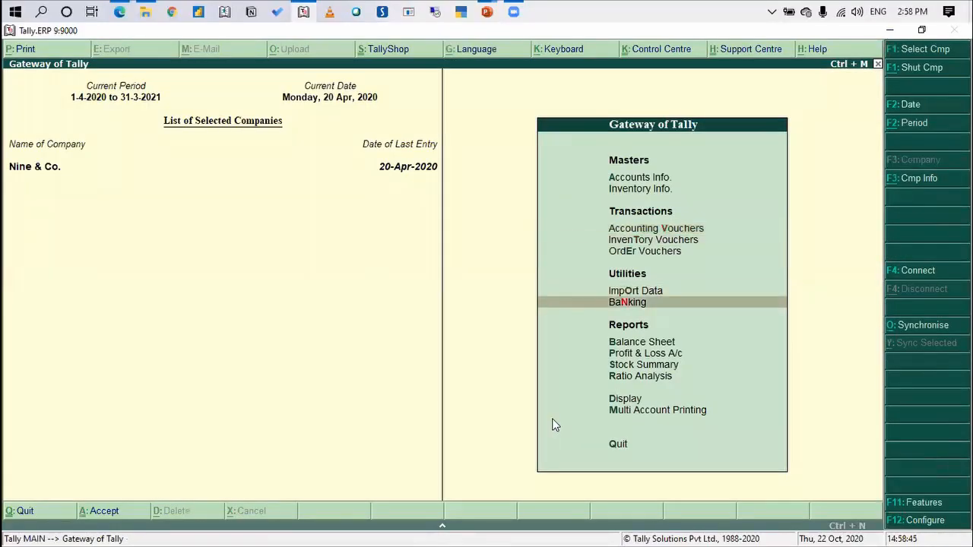
key(Return)
key(Down)
key(Down)
key(Down)
key(Down)
key(Down)
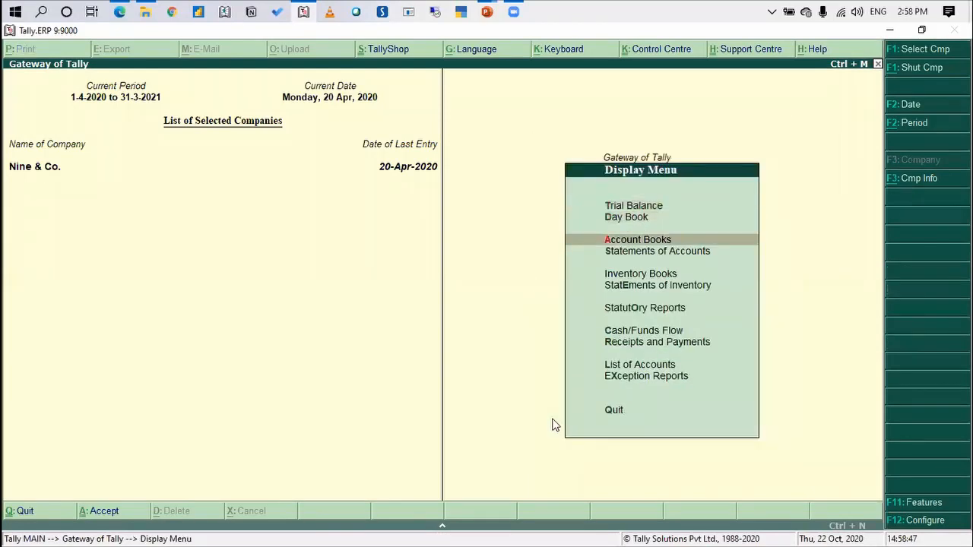
key(Return)
key(Down)
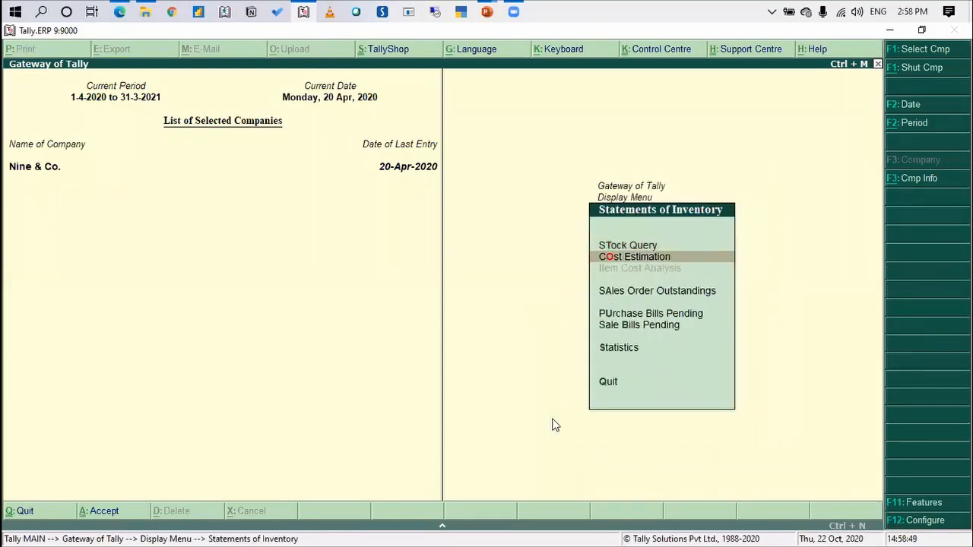
Open the Sales Order Outstandings report for all orders
key(Down)
key(Down)
key(Up)
key(Return)
key(Down)
key(Down)
key(Down)
key(Down)
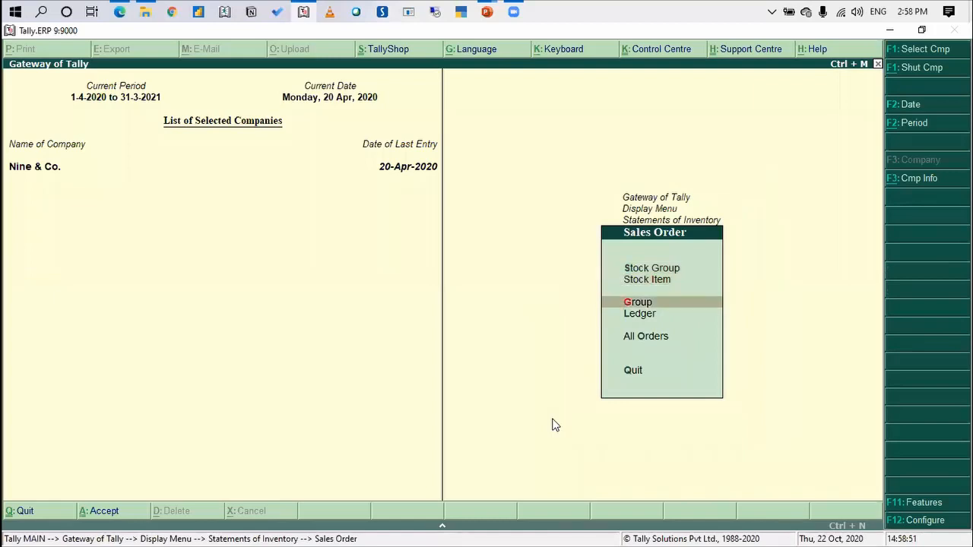
key(Return)
Set the report period from 1-4-2020 to 31-5 and review the outstanding sales orders of each client
key(F2)
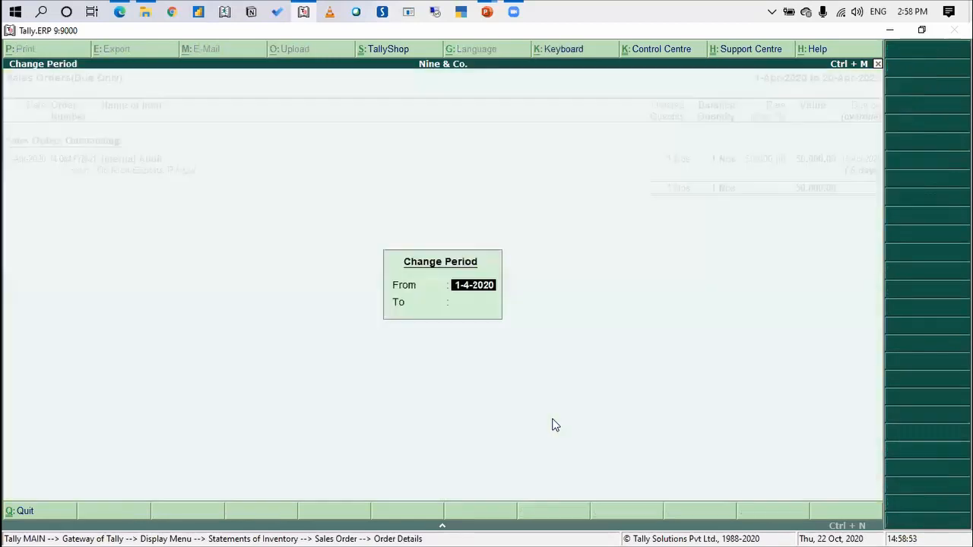
key(Return)
text(31 5)
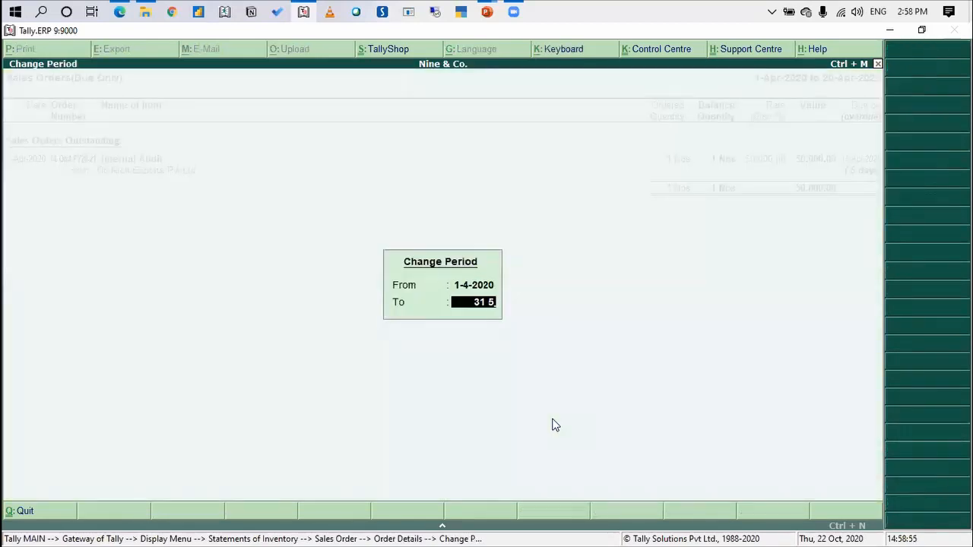
key(Return)
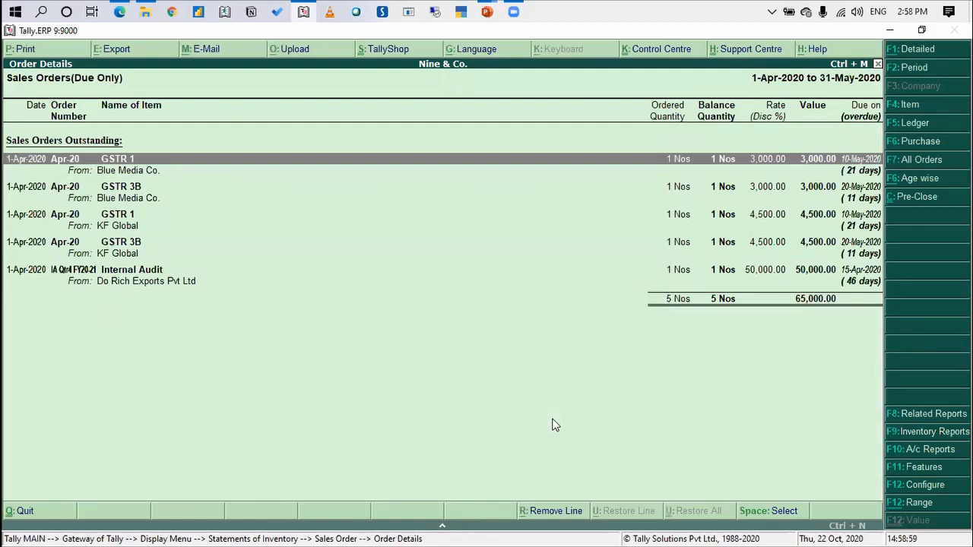
key(Down)
key(Down)
key(Down)
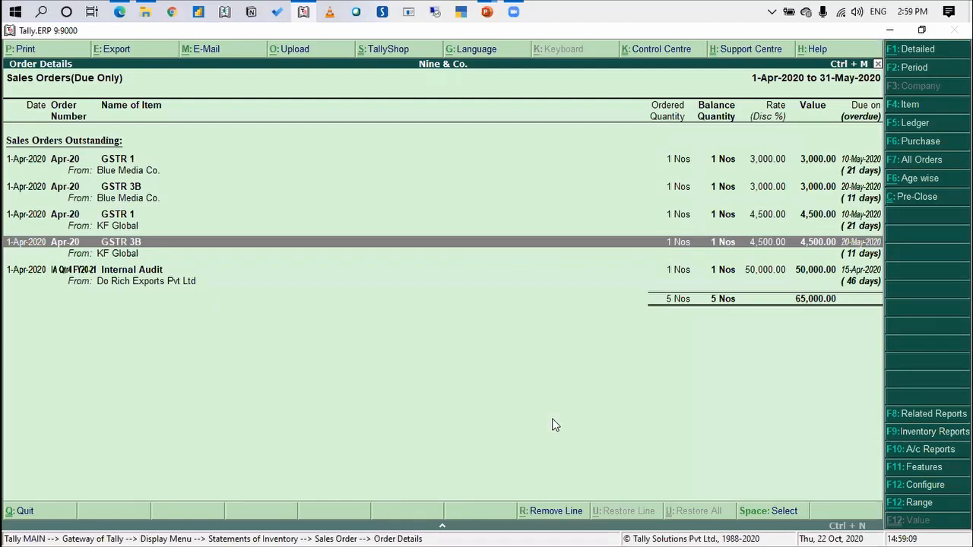
Open the ledger-wise sales order outstandings for KF Global
key(Escape)
key(Up)
key(Up)
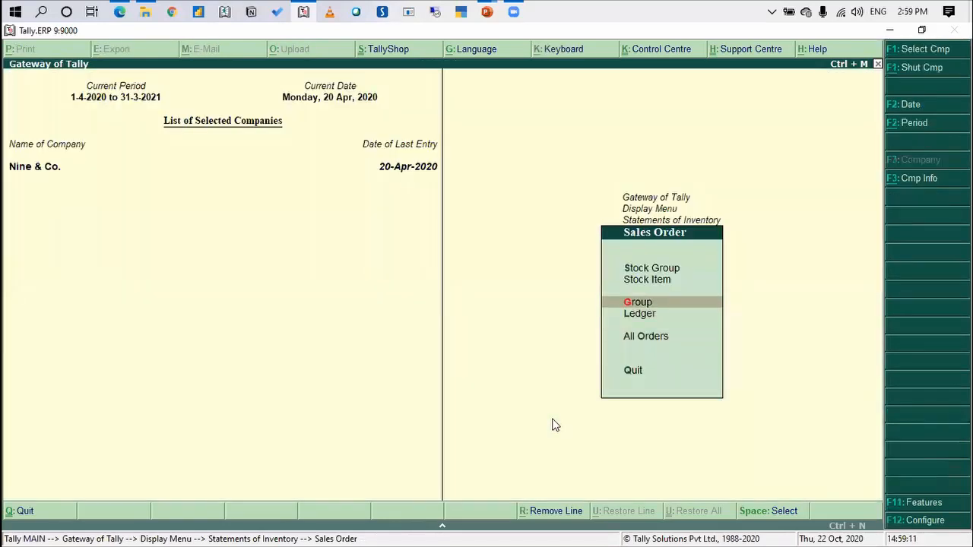
key(Down)
key(Return)
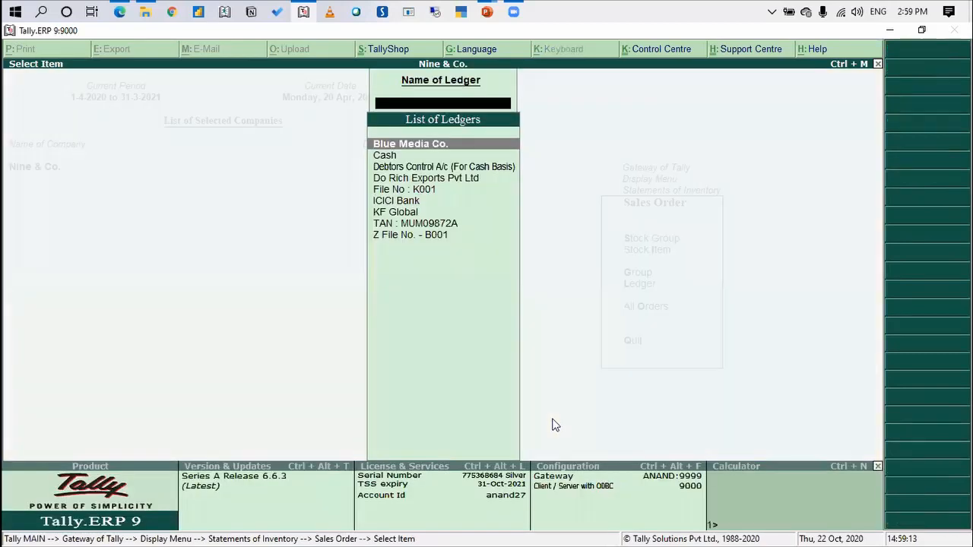
text(Kf)
key(Return)
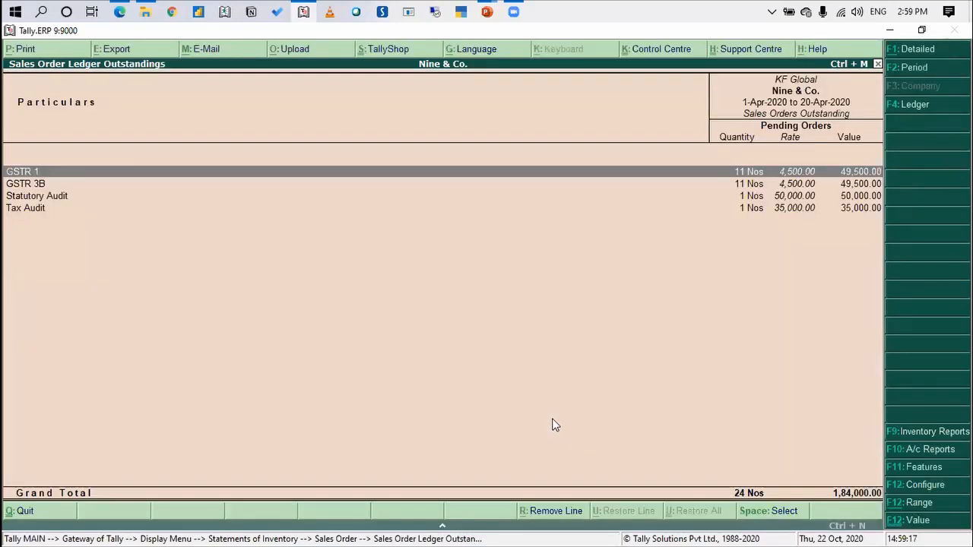
Close the KF Global outstandings report and return to the Gateway of Tally
key(Escape)
key(Escape)
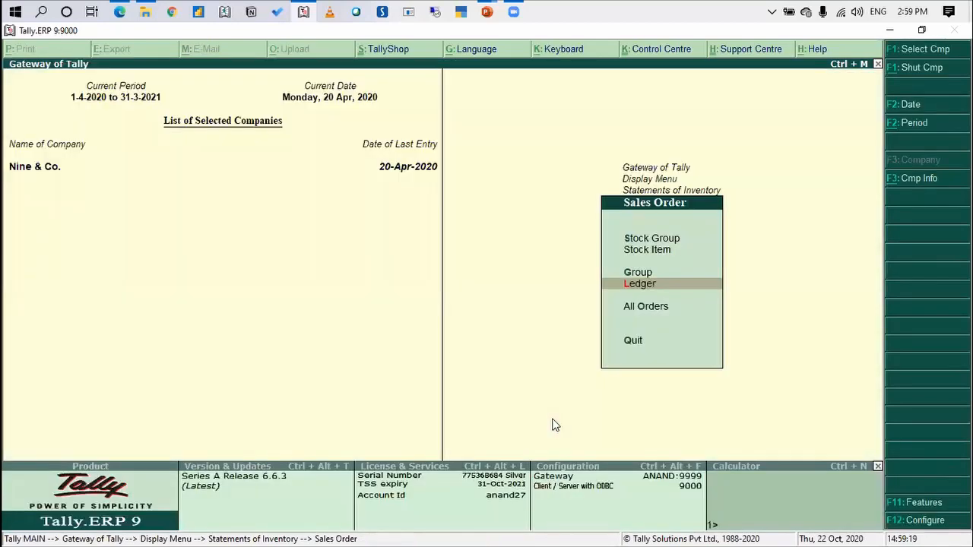
key(Up)
key(Up)
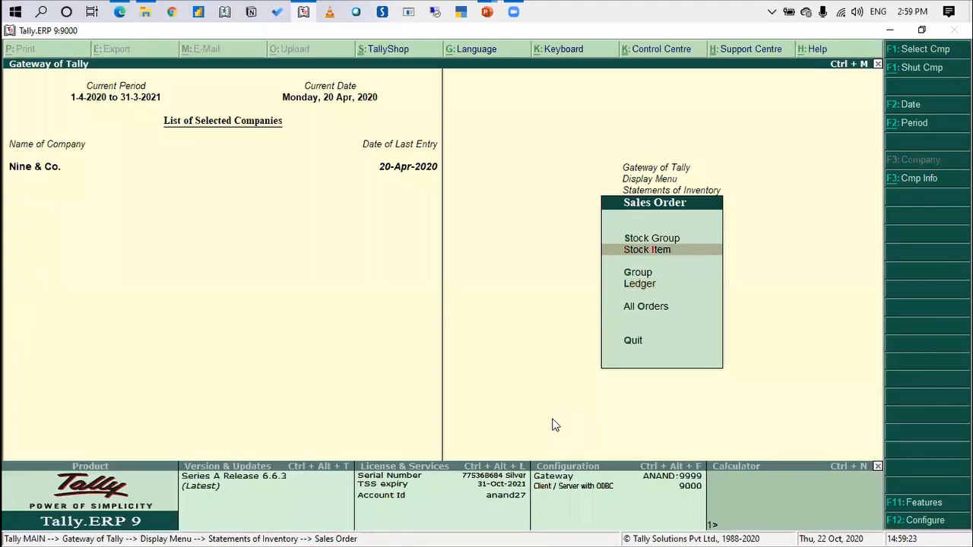
key(Escape)
key(Escape)
key(Escape)
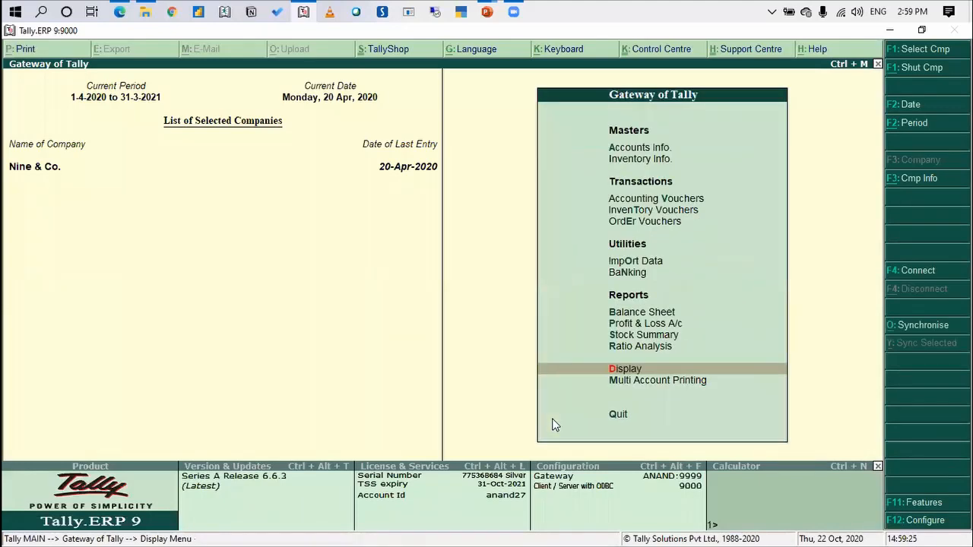
Open the Sales Order Outstandings report choices under Statements of Inventory
key(Return)
key(Down)
key(Down)
key(Down)
key(Down)
key(Down)
key(Down)
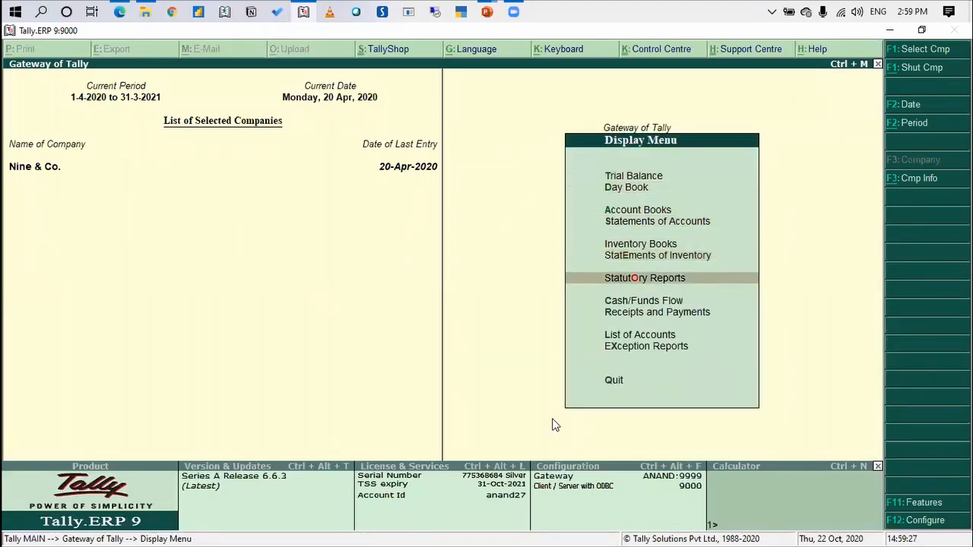
key(Up)
key(Return)
key(Down)
key(Down)
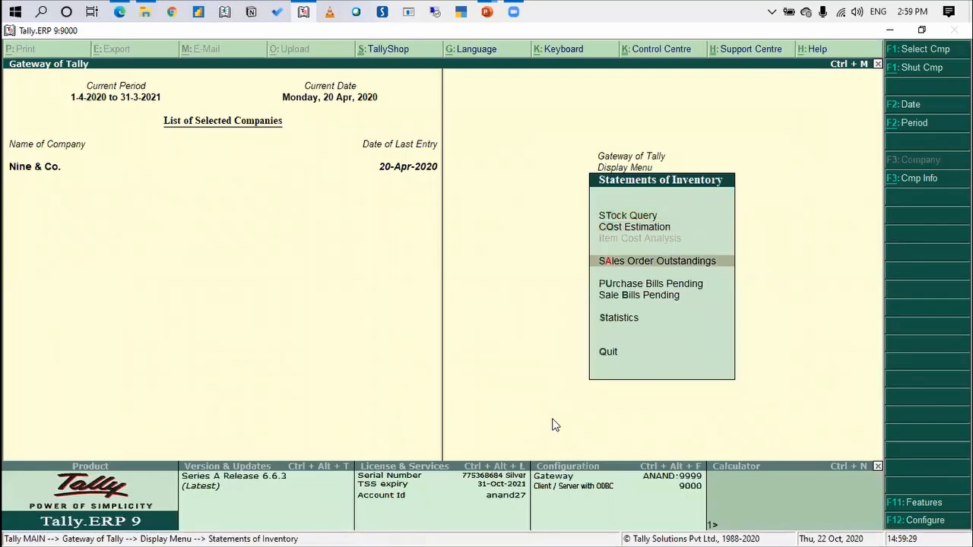
key(Return)
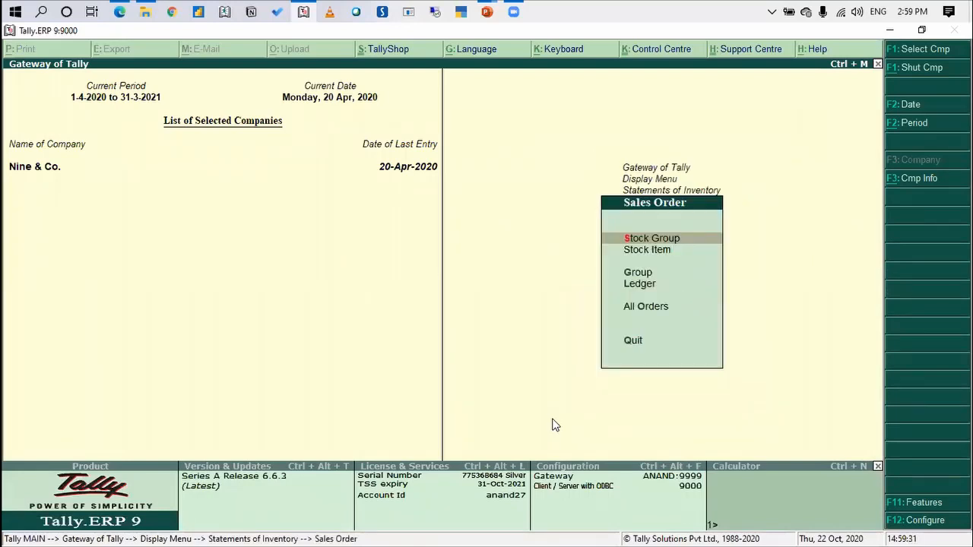
Open the stock item sales order outstandings for GSTR 1 and drill down to its order details
key(Down)
key(Return)
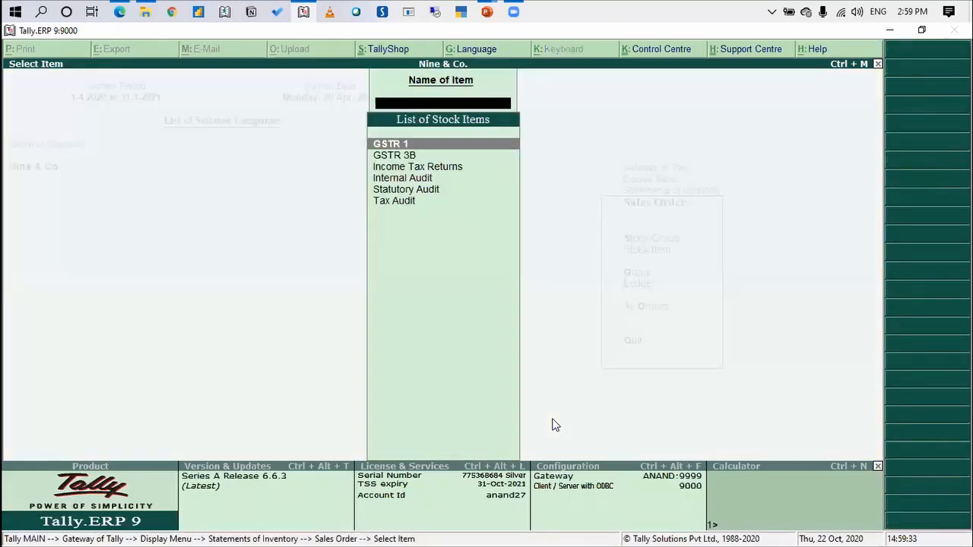
key(Return)
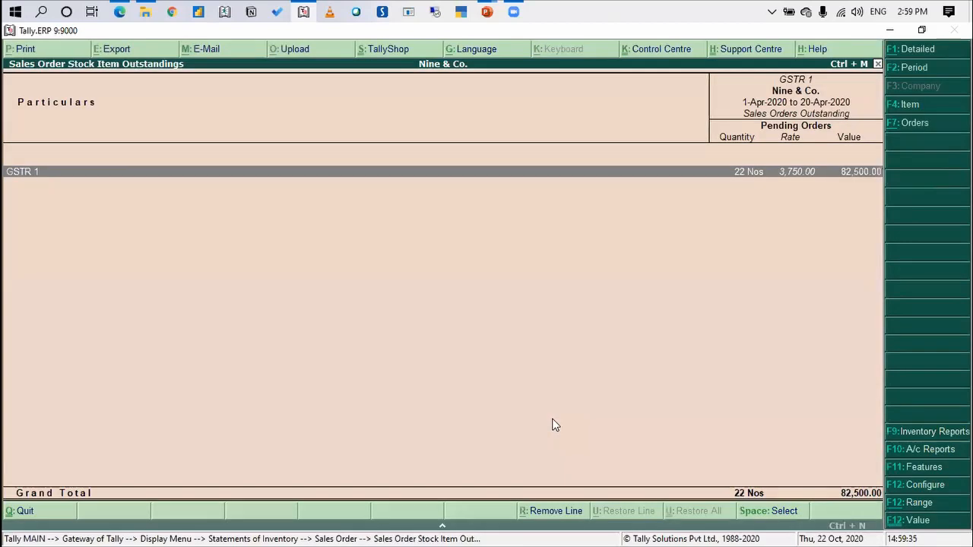
key(Return)
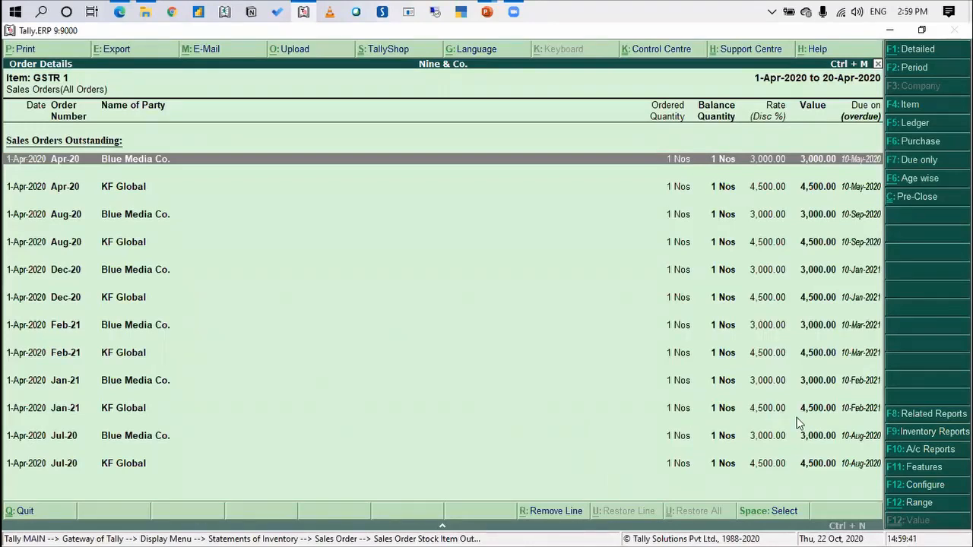
Limit the GSTR 1 order details to due orders only and set the period from 1-4-2020 to 31-5
click(918, 166)
key(F2)
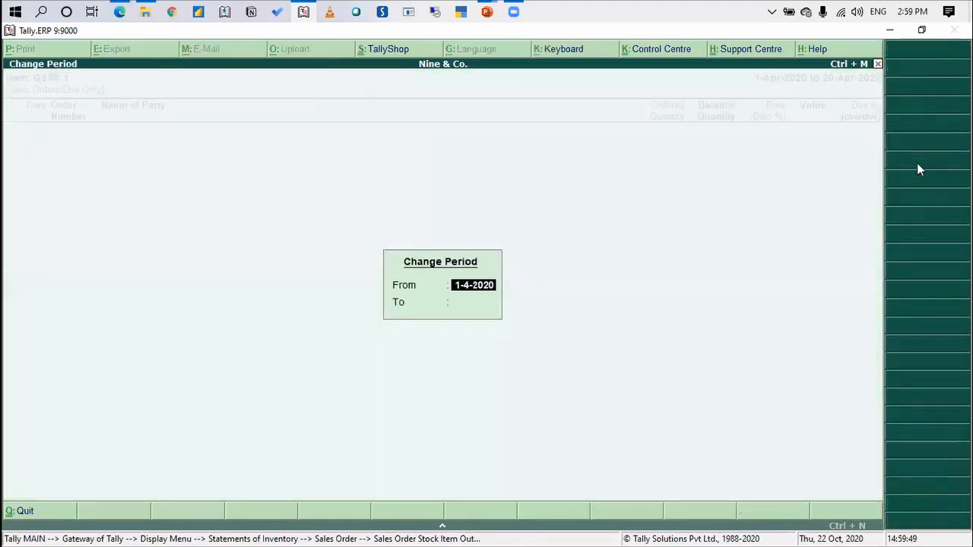
key(Return)
text(31-5)
key(Return)
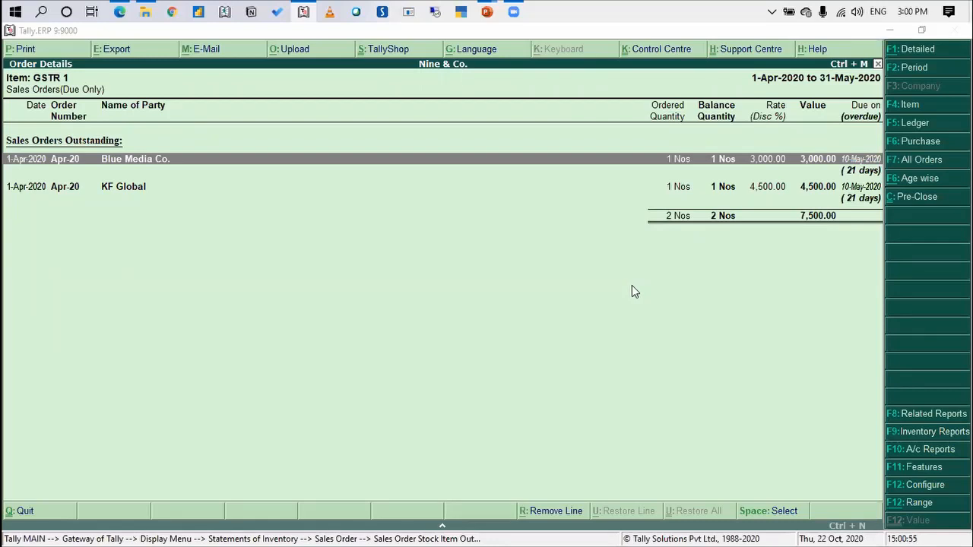
Close the GSTR 1 order details and return to the Gateway of Tally
key(Escape)
key(Escape)
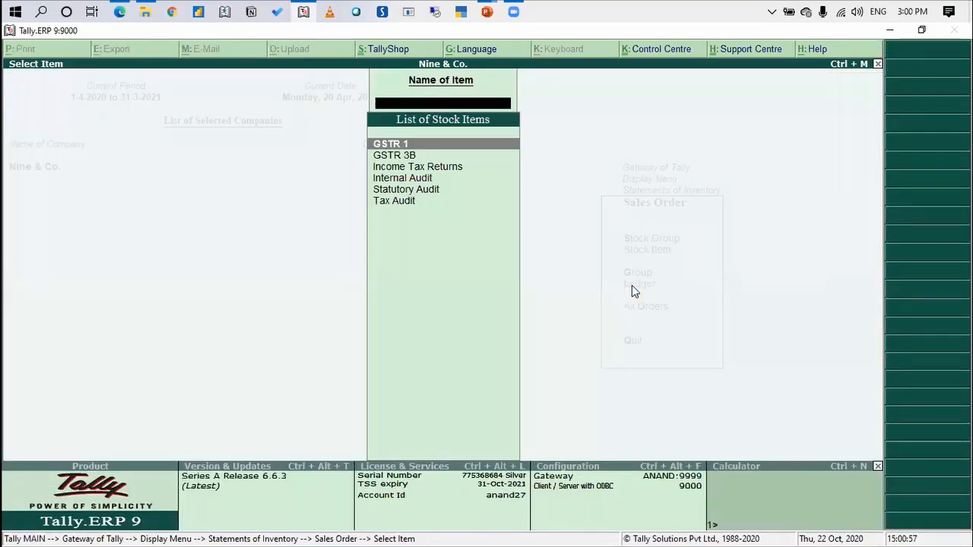
key(Escape)
key(Escape)
key(Escape)
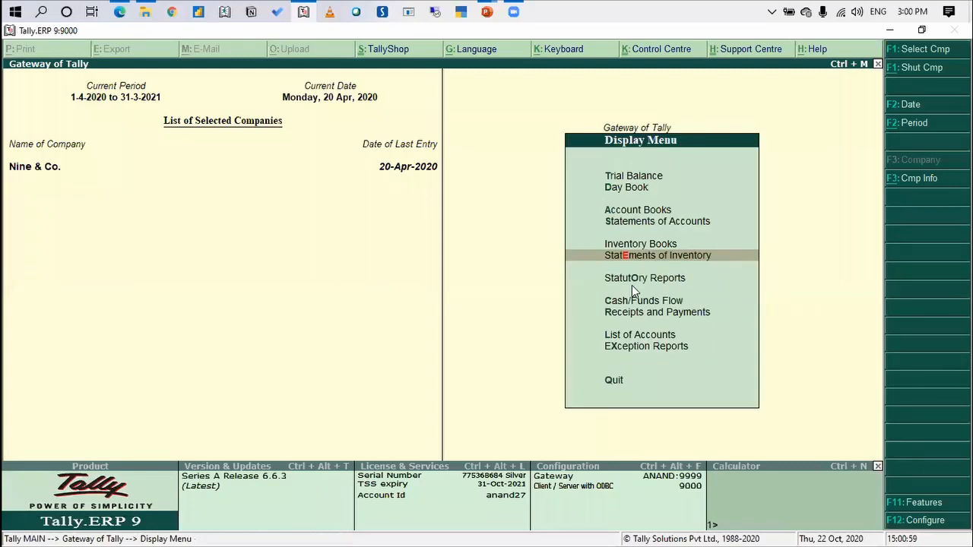
key(Escape)
Enable zero-valued transactions in the company's accounting features and save the change
key(F11)
key(Return)
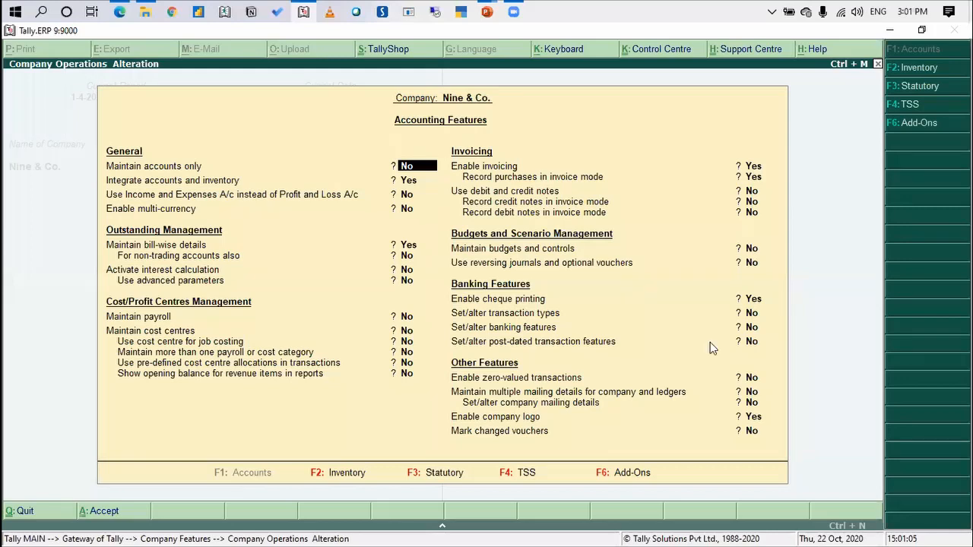
click(751, 380)
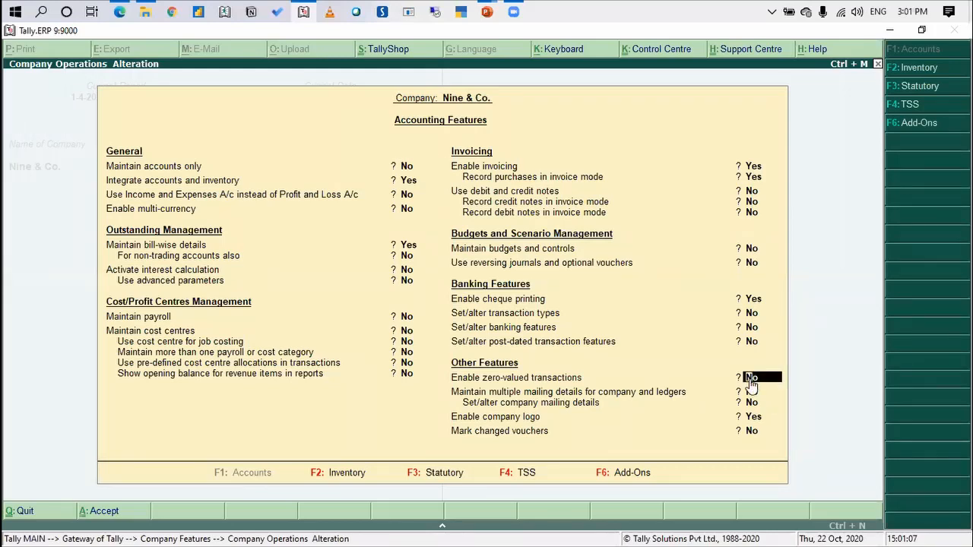
text(y)
key(Return)
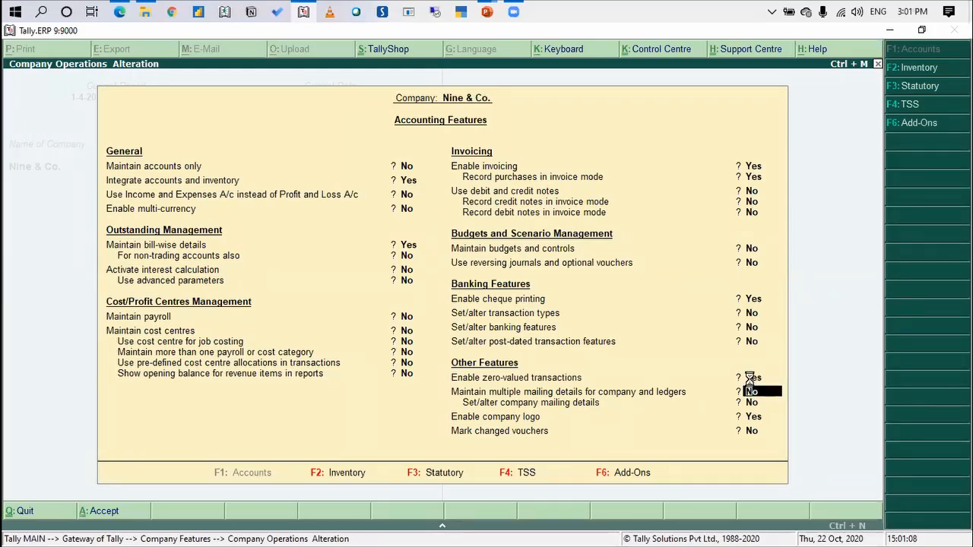
key(ctrl+a)
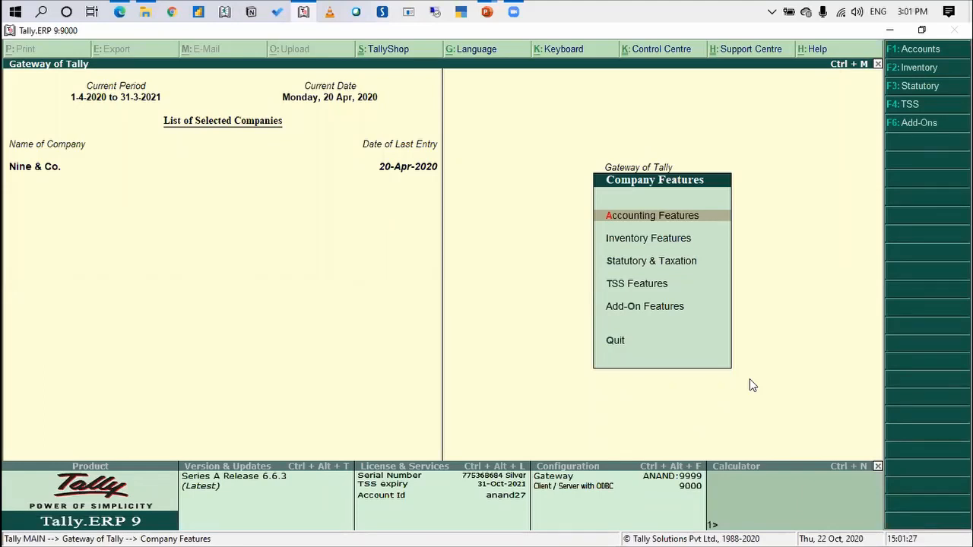
key(Escape)
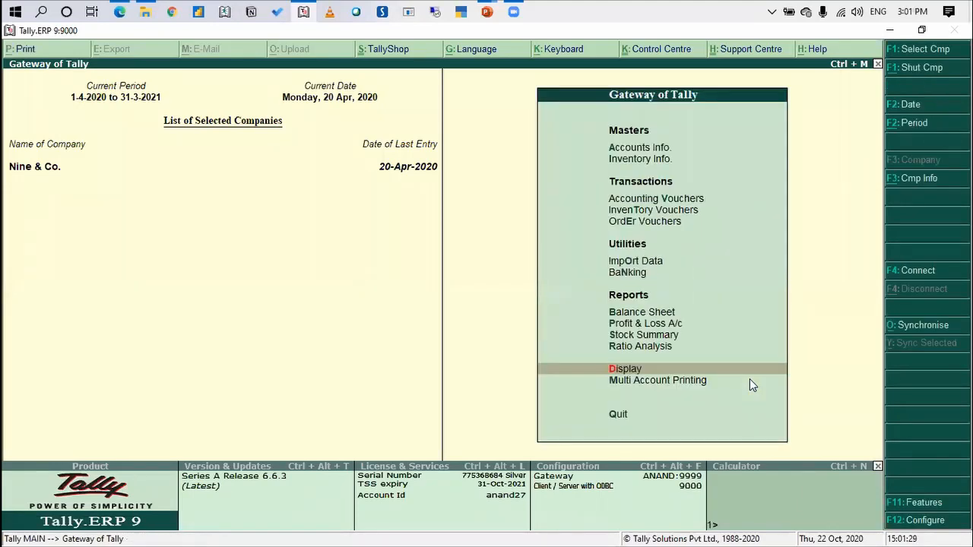
Open the list of stock items under Inventory Info. for displaying a single stock item
key(Up)
key(Up)
key(Up)
key(Up)
key(Up)
key(Up)
key(Up)
key(Up)
key(Up)
key(Up)
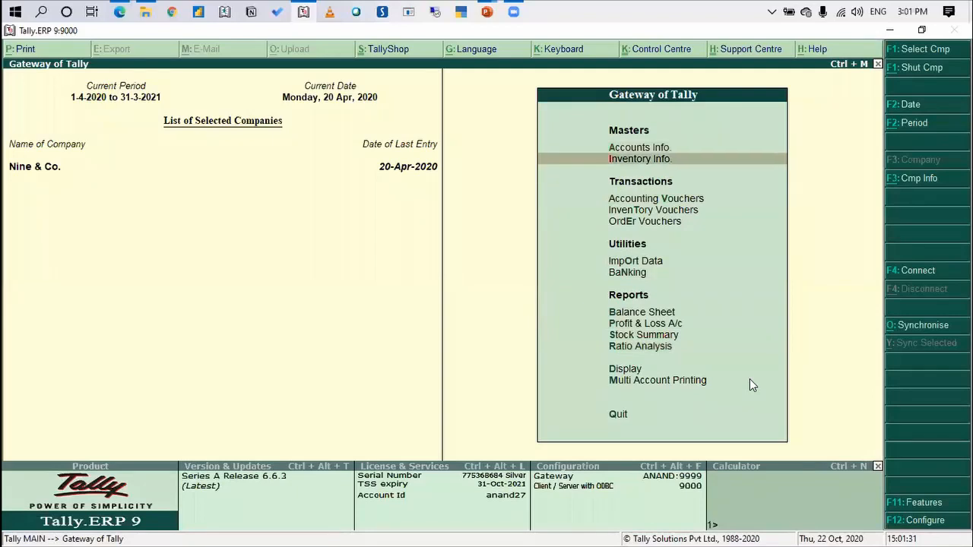
key(Return)
key(Down)
key(Return)
key(Down)
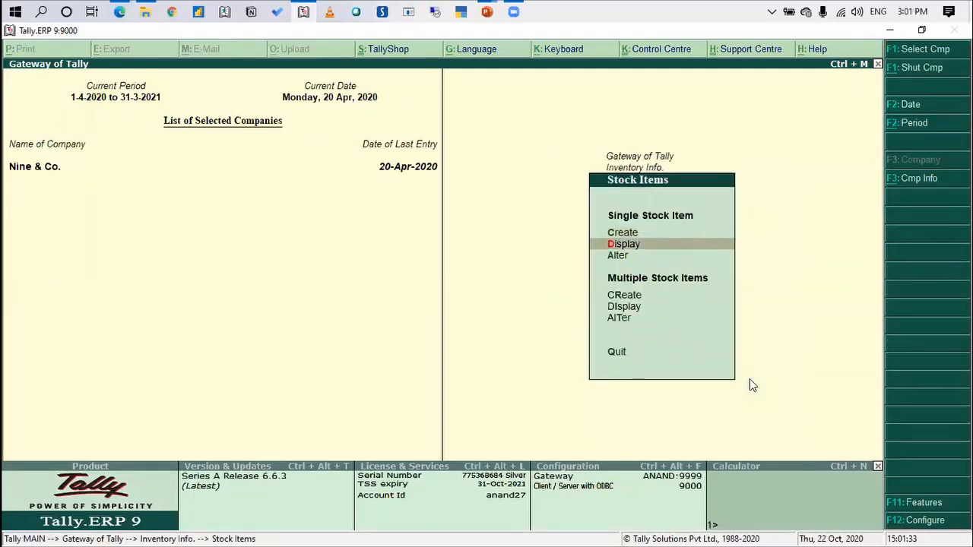
key(Down)
key(Up)
key(Return)
key(Escape)
key(Return)
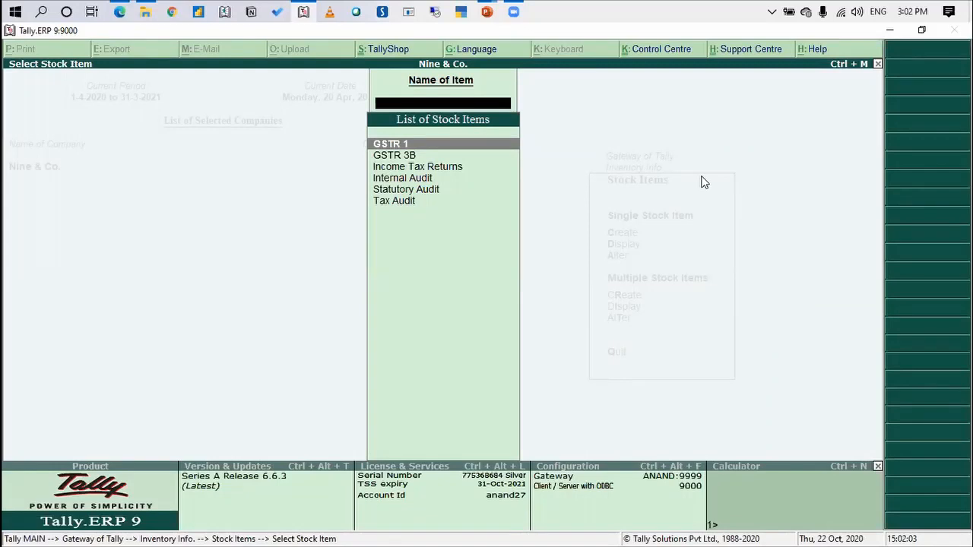
click(513, 13)
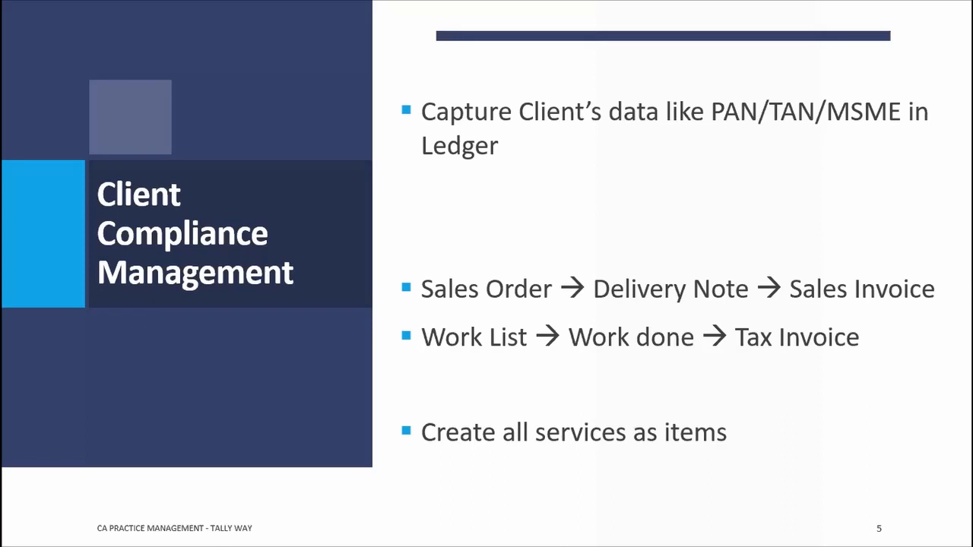
key(Right)
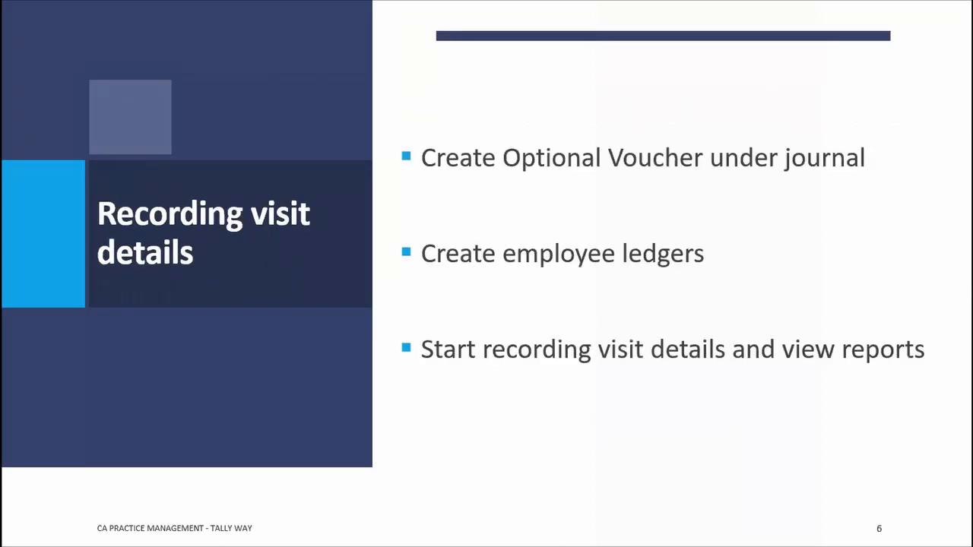
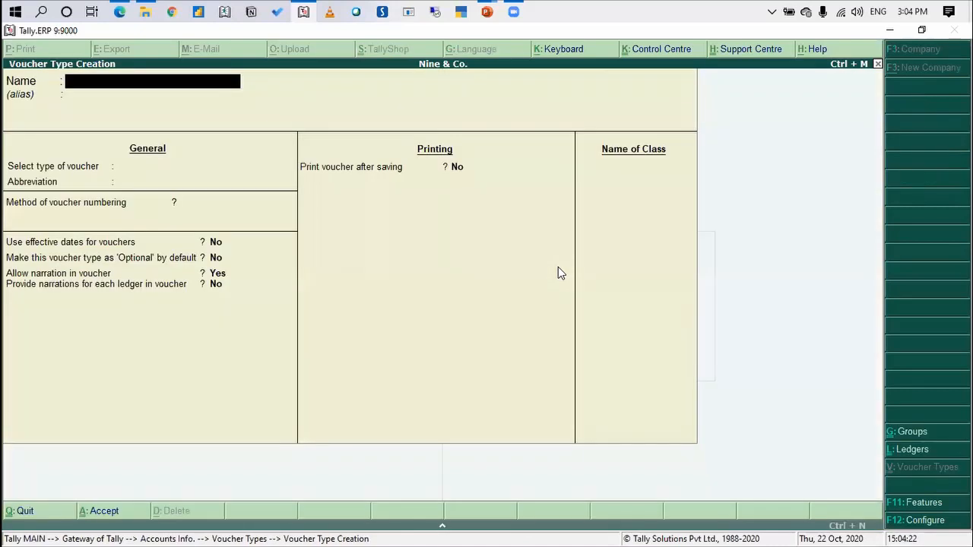
Name the new voucher type Staff Visit and base it on Journal, keeping the default abbreviation and automatic numbering
text(Staff Visit)
key(Return)
text(Journal)
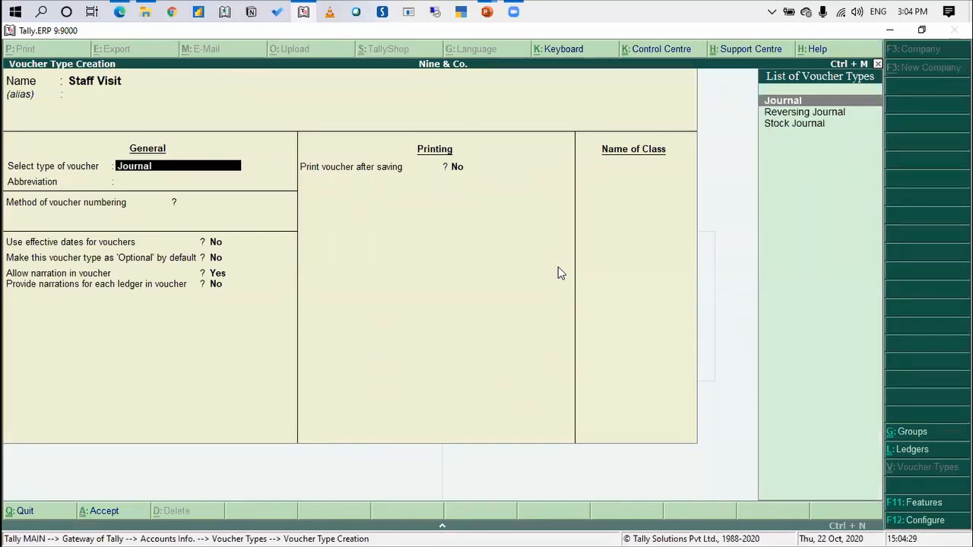
key(Return)
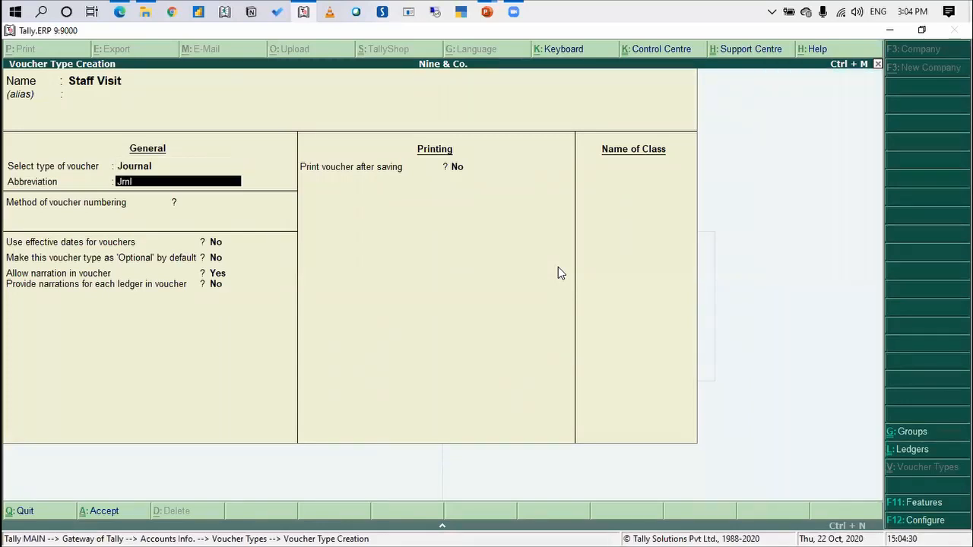
key(Return)
key(Return)
key(Return)
key(Return)
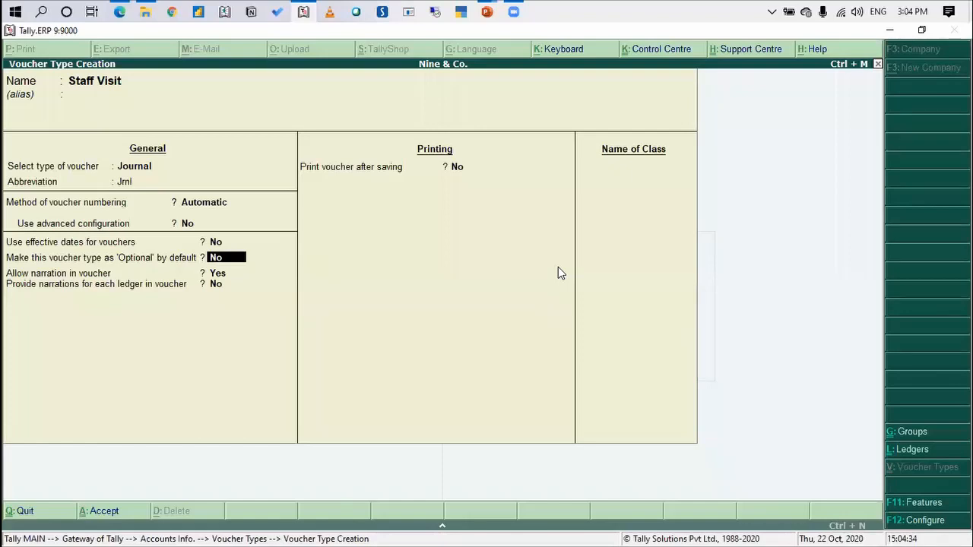
Make the Staff Visit voucher type optional by default and save it
text(yes)
key(Return)
key(Return)
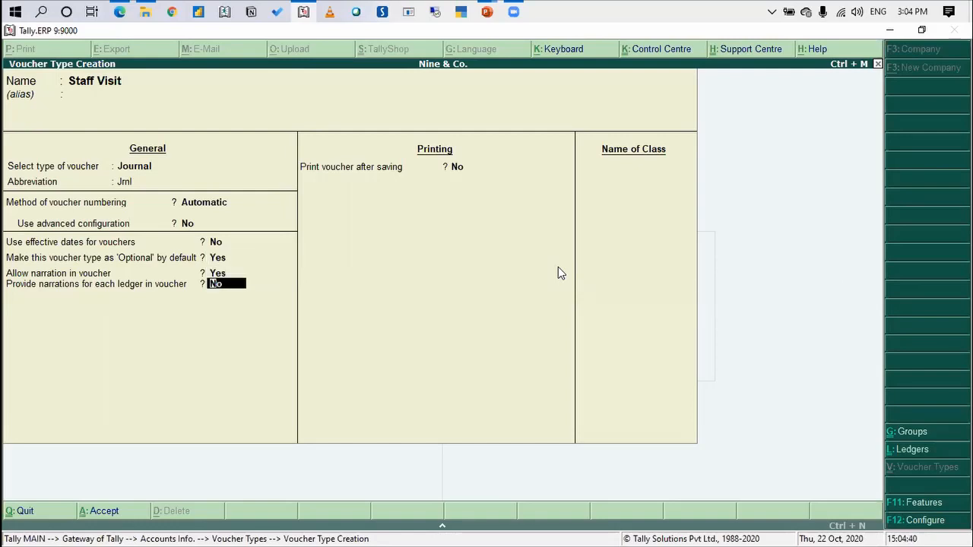
key(Return)
key(Return)
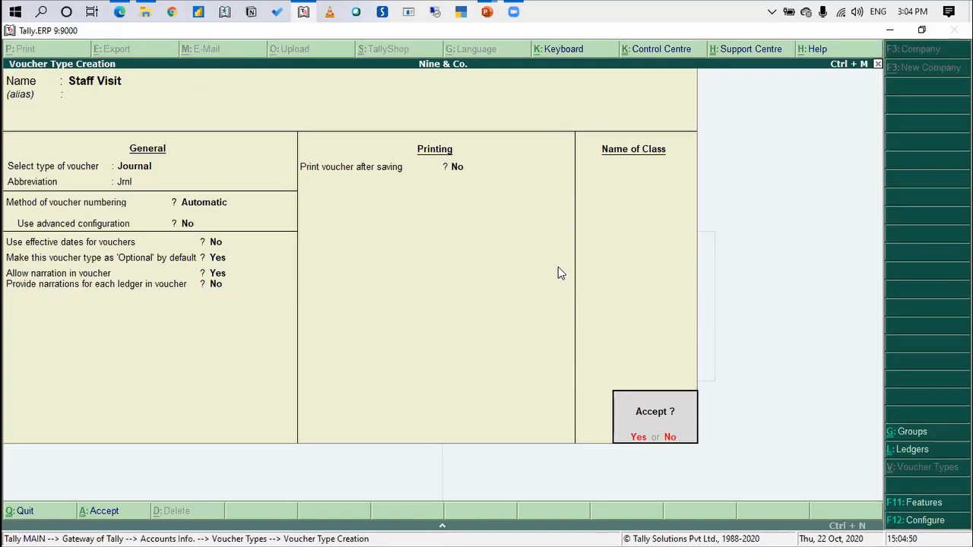
key(Return)
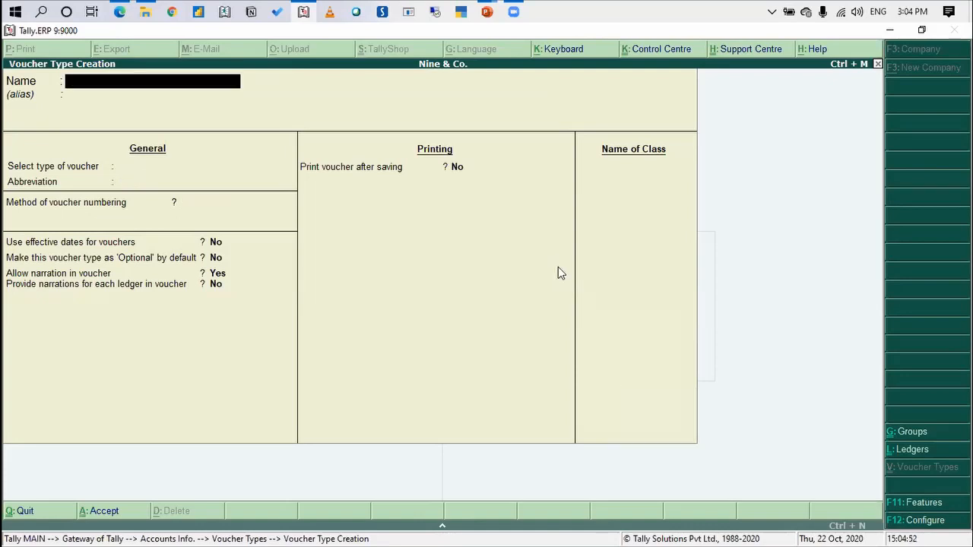
Leave voucher type creation and return to the Gateway of Tally
key(Escape)
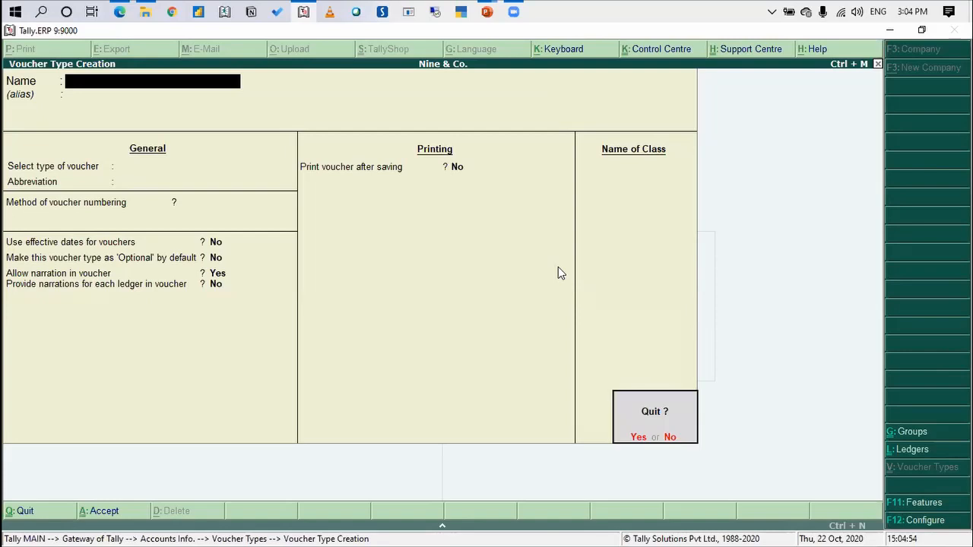
key(Return)
key(Escape)
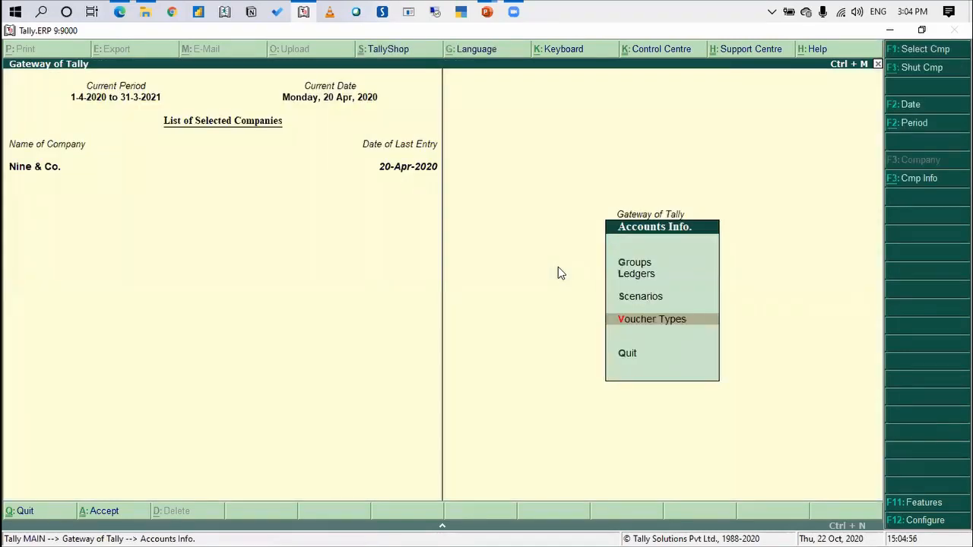
key(Escape)
Start creating a single ledger under Accounts Info. and enter the first staff member's name as the ledger name
key(Return)
key(Down)
key(Return)
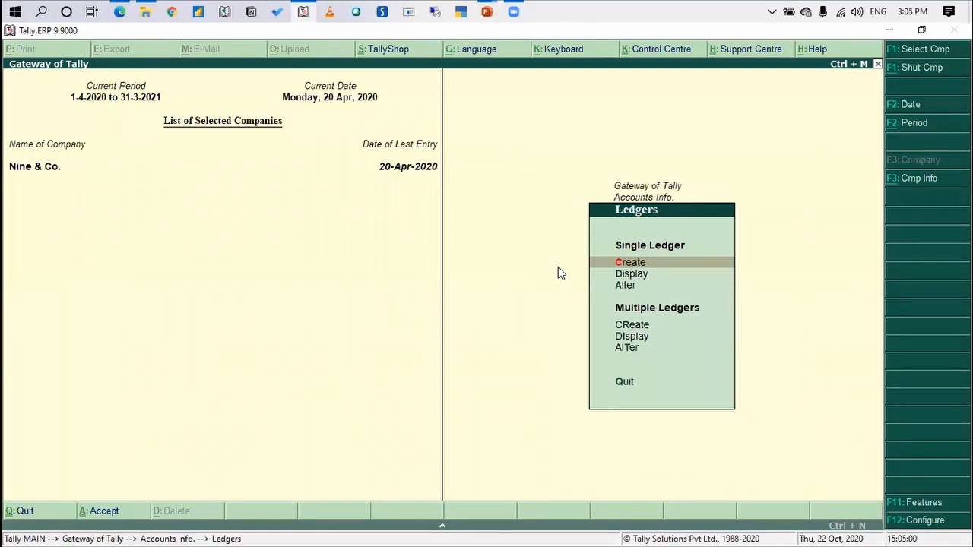
key(Return)
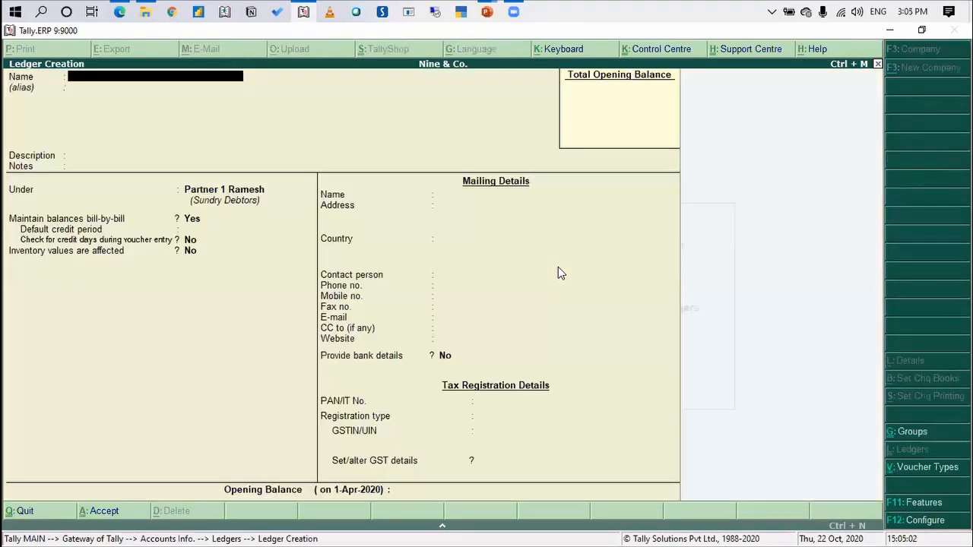
text(Ravi)
key(Return)
key(Return)
key(Return)
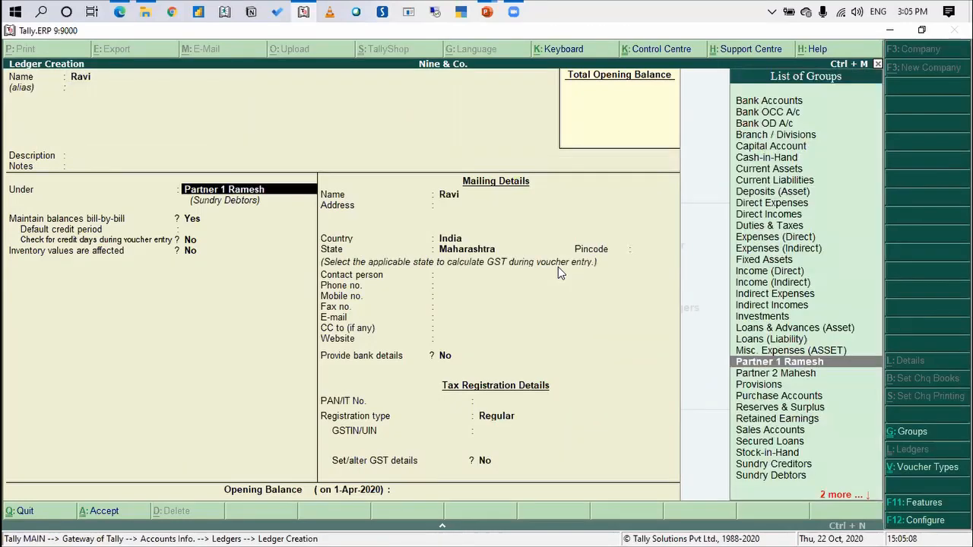
Create a new group named Staff under Current Assets for the staff member's ledger
key(alt+c)
text(Staff)
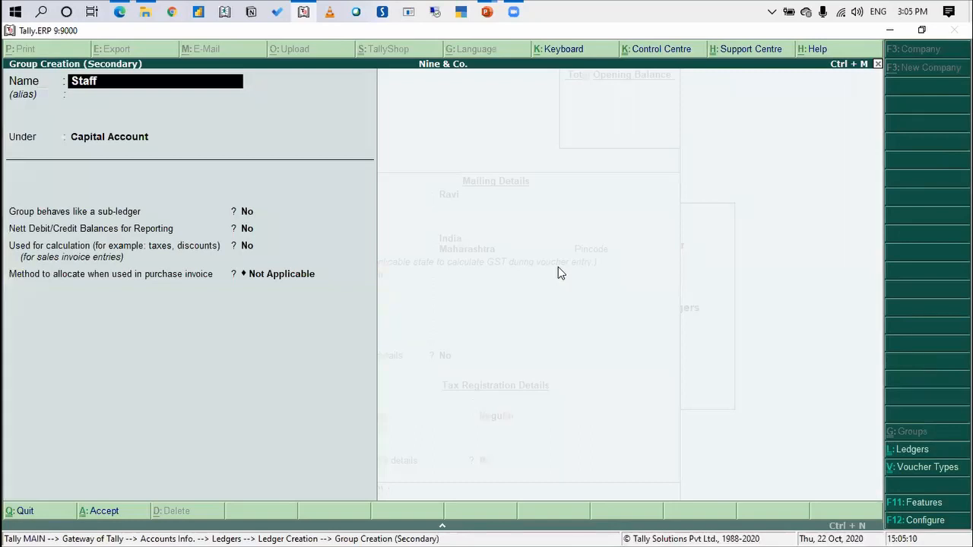
key(Return)
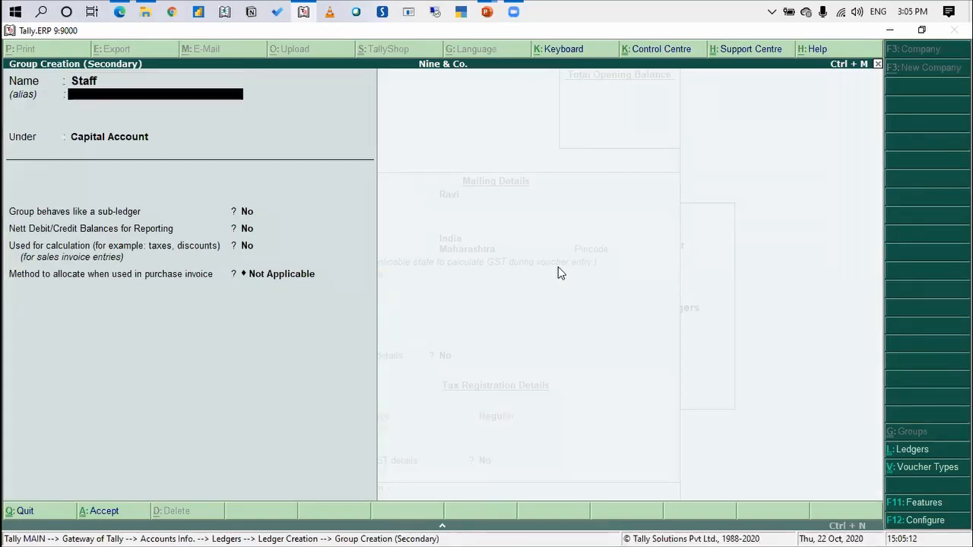
key(Return)
text(Current)
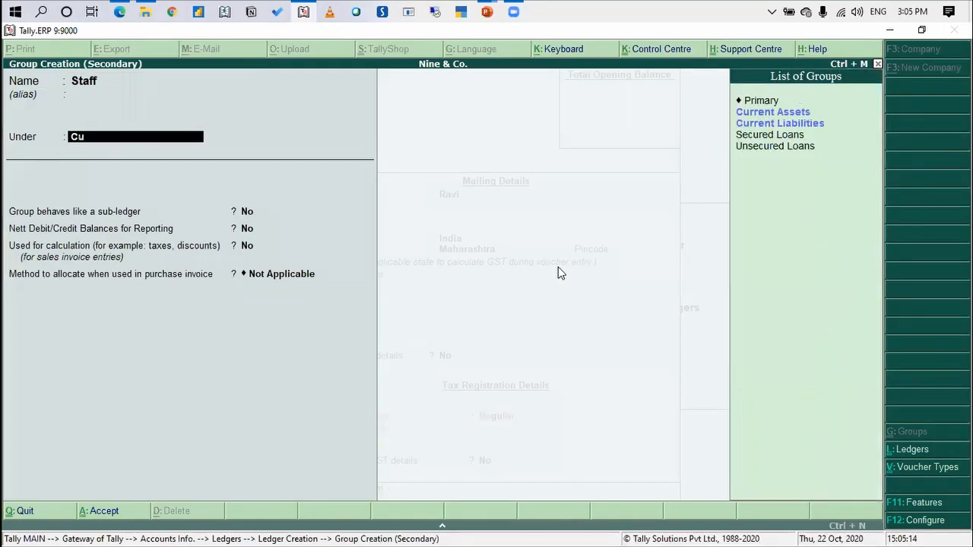
key(Return)
key(Return)
key(Return)
key(Return)
key(Return)
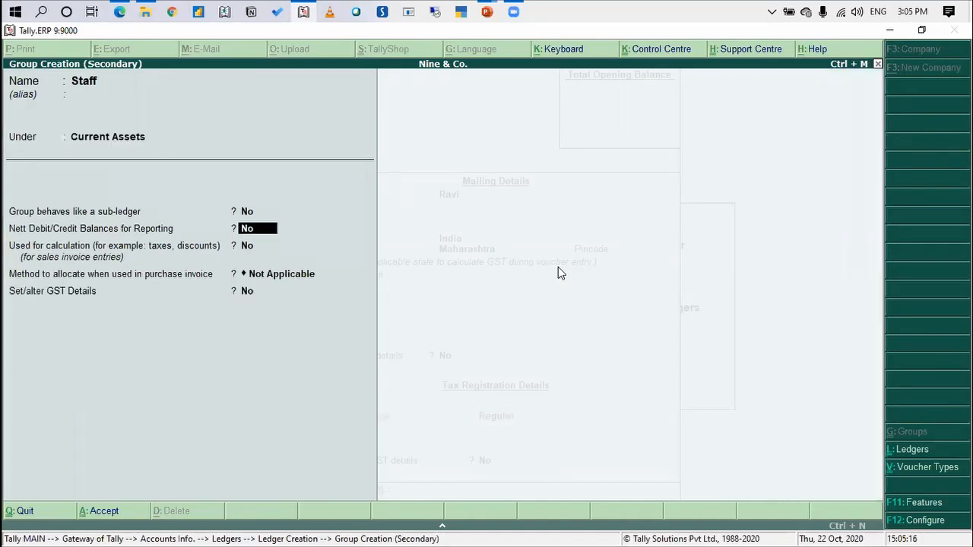
key(Return)
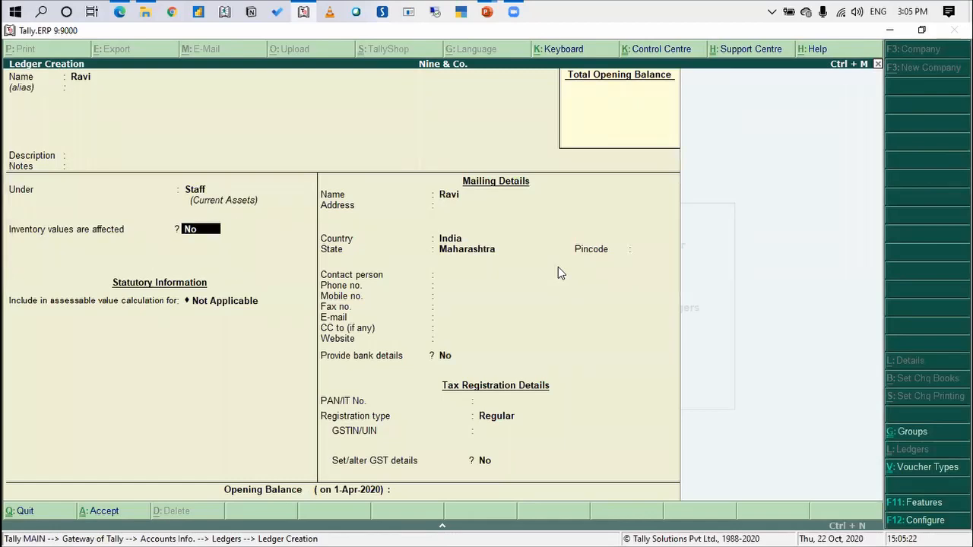
Save the first staff member's ledger with the default inventory, statutory and mailing details
key(Return)
key(Return)
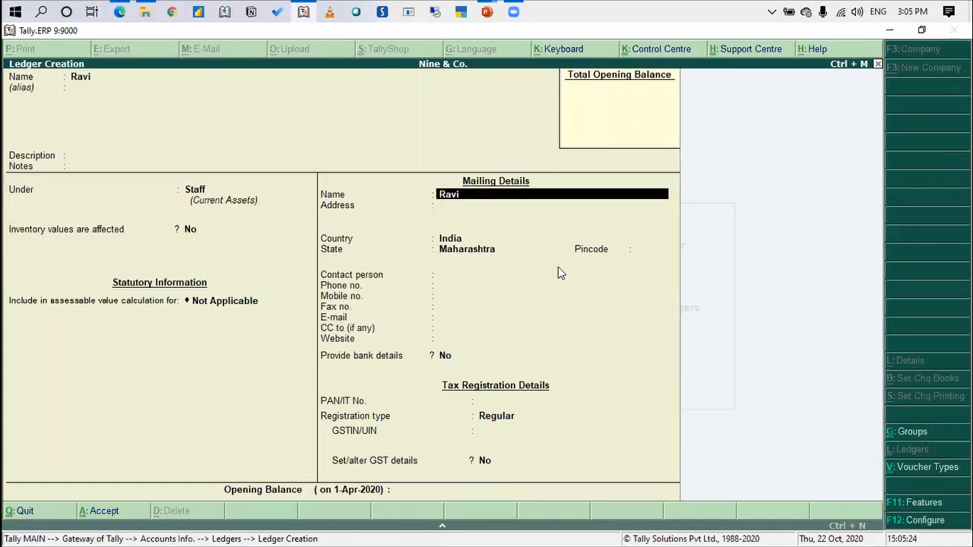
key(Return)
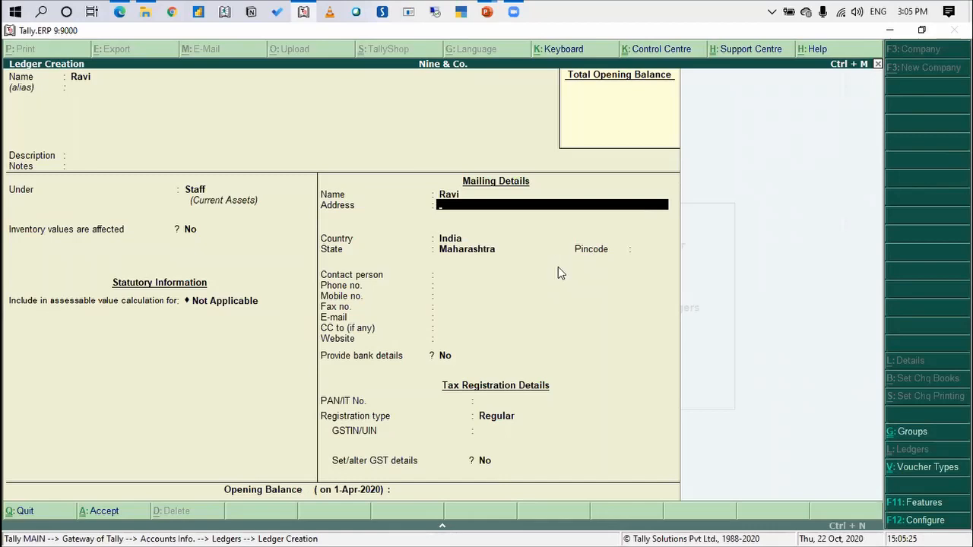
key(ctrl+a)
Create a ledger in the second staff member's name under the Staff group, keeping the default details
text(Gopal)
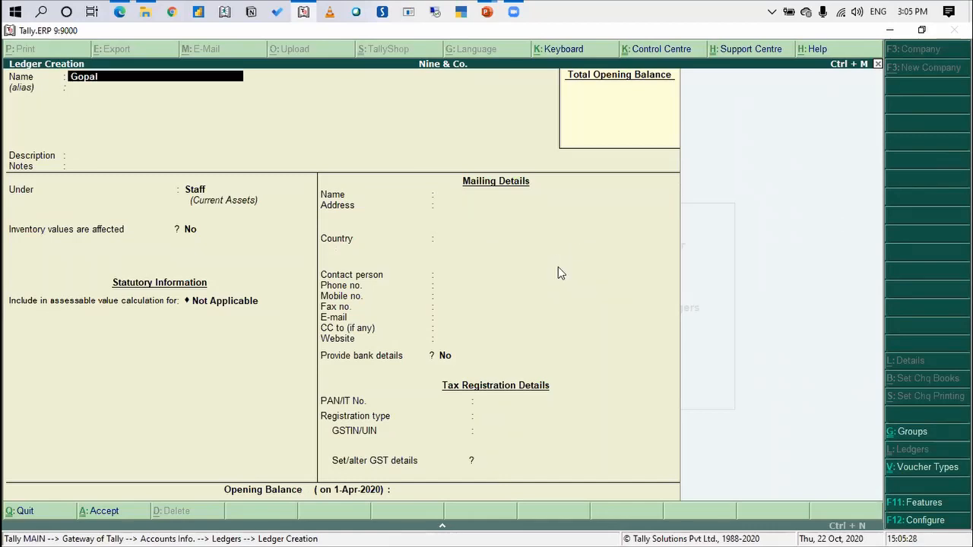
key(Return)
key(Return)
key(Return)
key(Return)
key(Return)
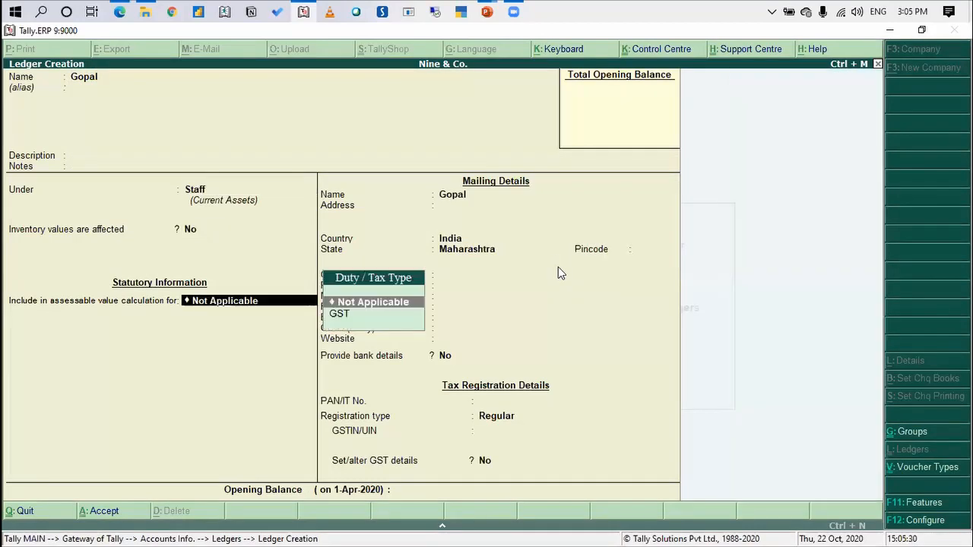
key(Return)
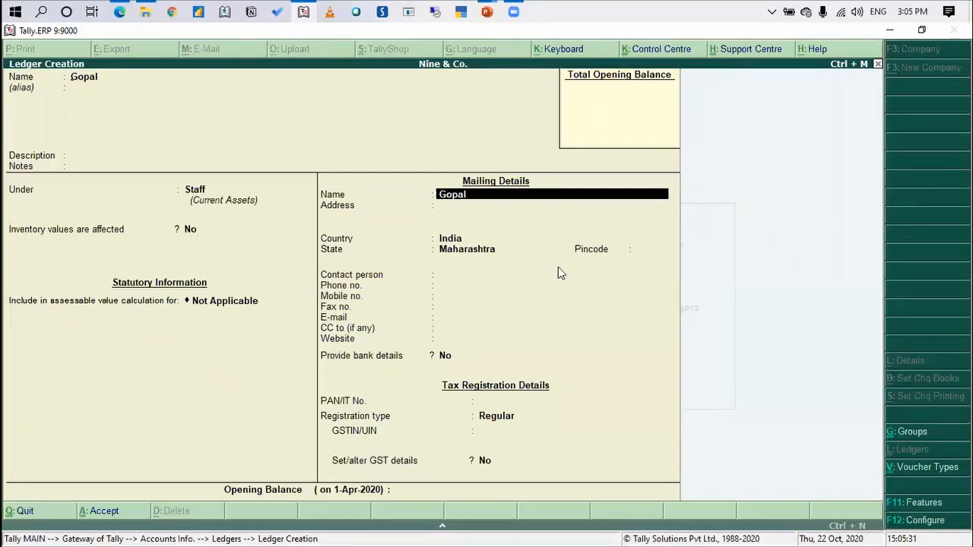
key(ctrl+a)
Quit ledger creation and go back to the Gateway of Tally
key(Escape)
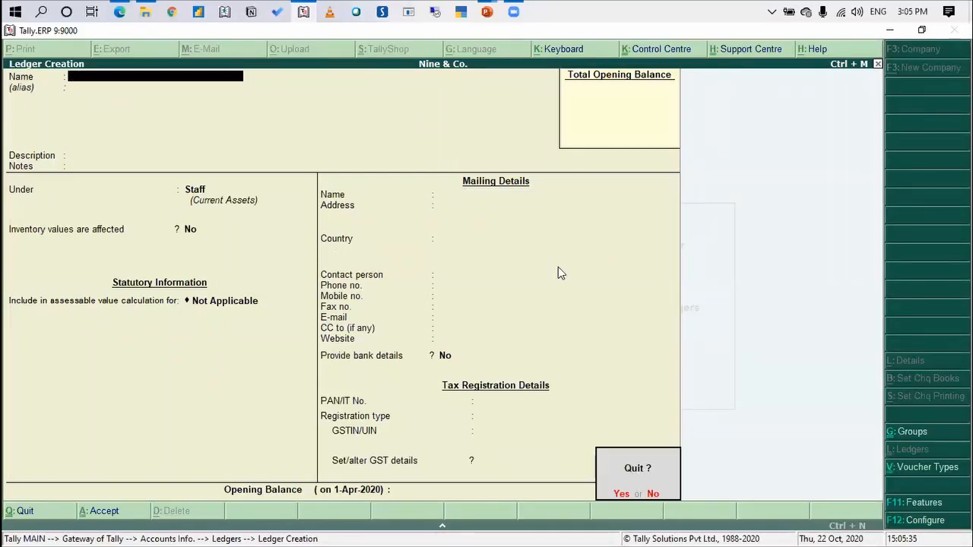
key(y)
key(Escape)
key(Escape)
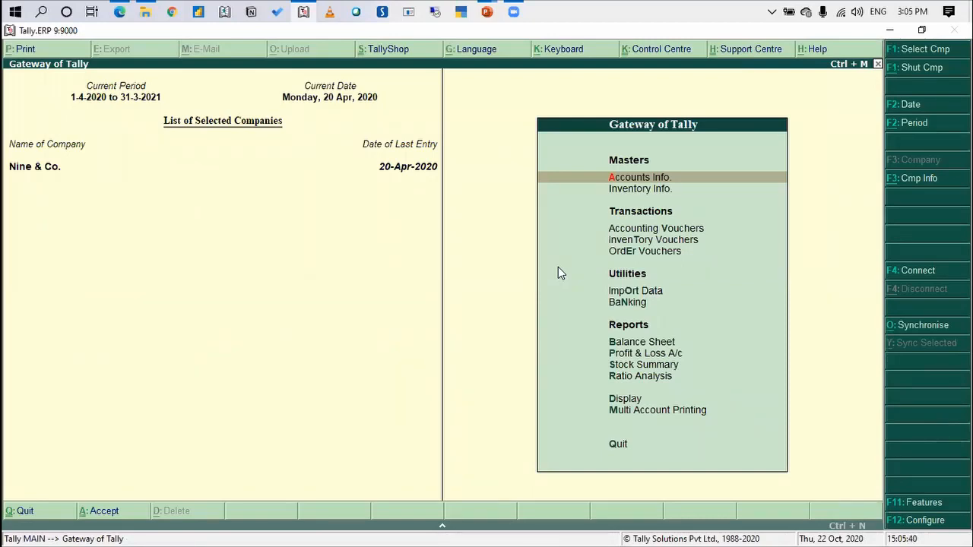
Open accounting voucher entry and switch to the Staff Visit journal voucher type
key(Down)
key(Down)
key(Down)
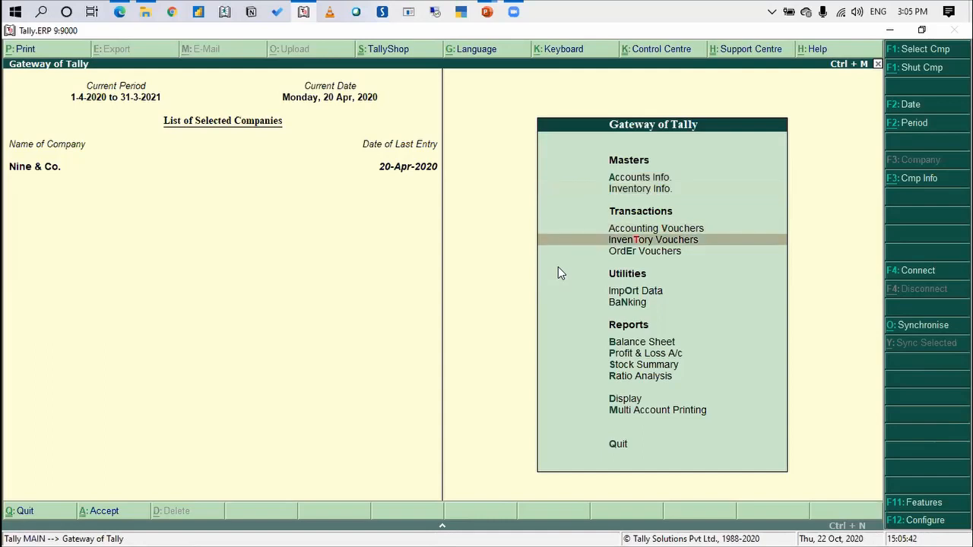
key(Up)
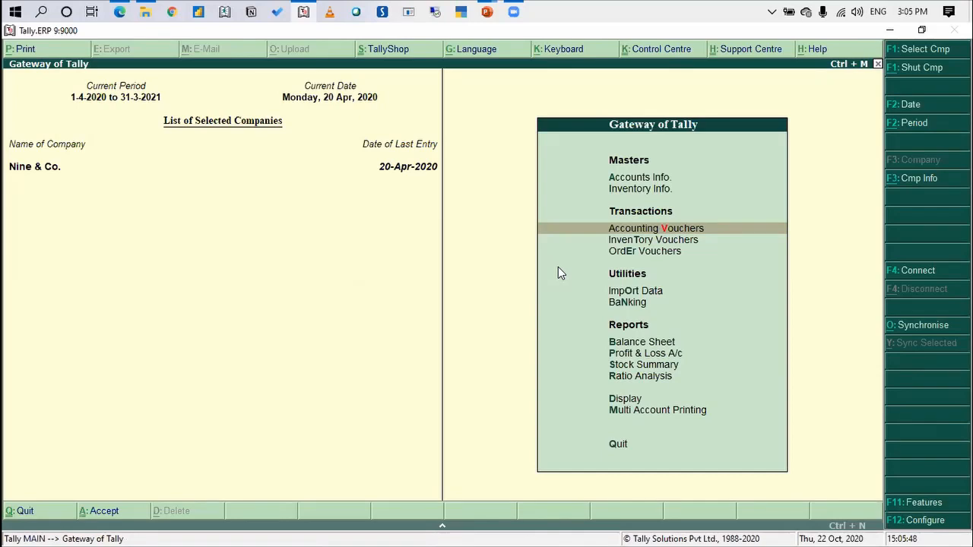
key(Return)
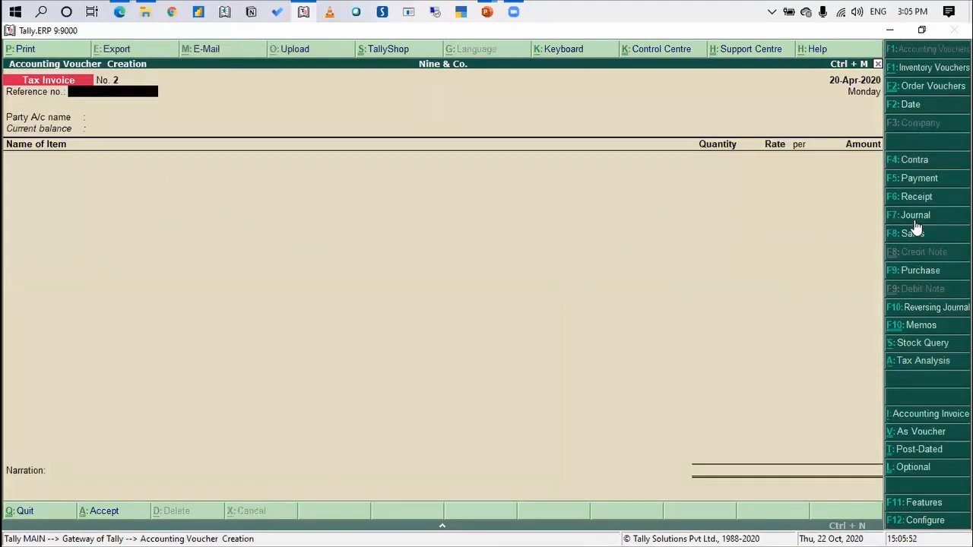
click(915, 219)
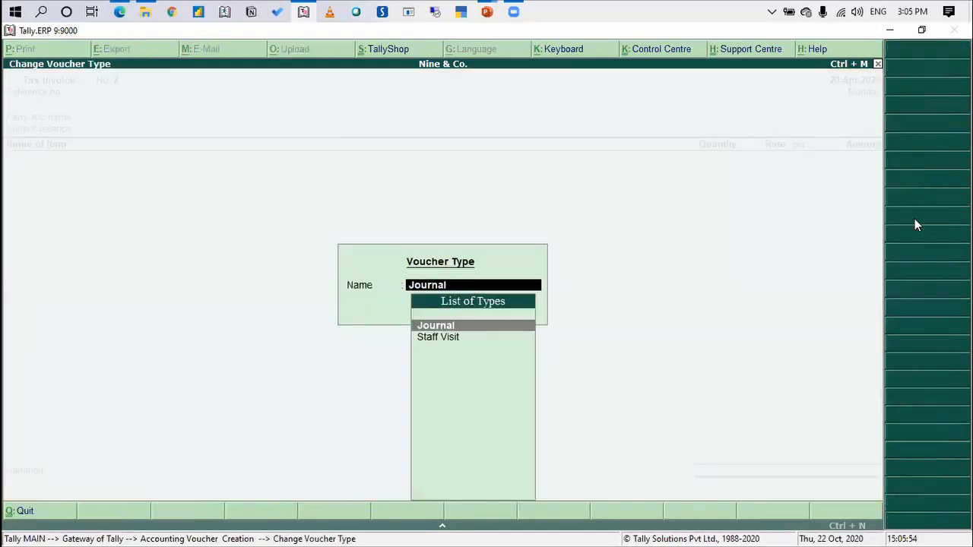
key(Down)
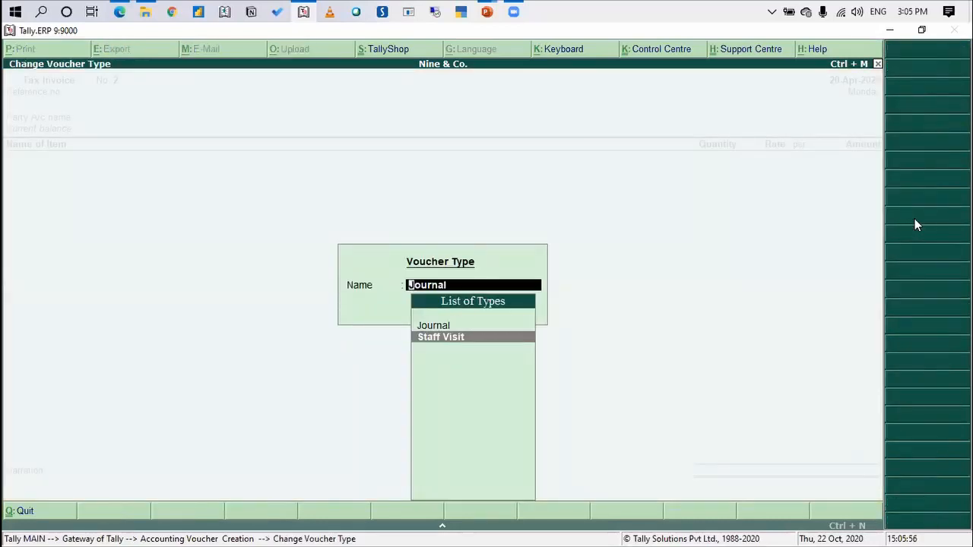
key(Return)
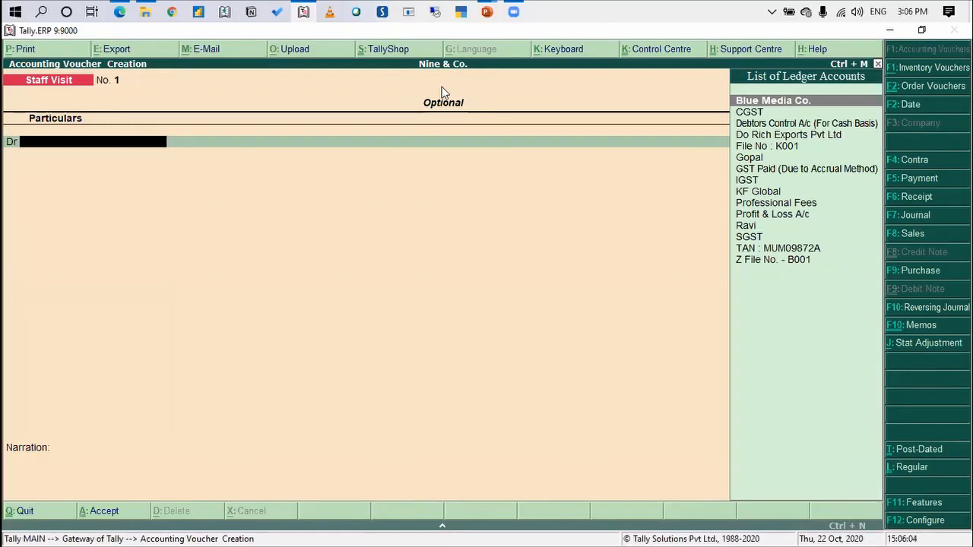
Debit Blue Media Co. with an amount of 1 in the Staff Visit voucher
text(Blue)
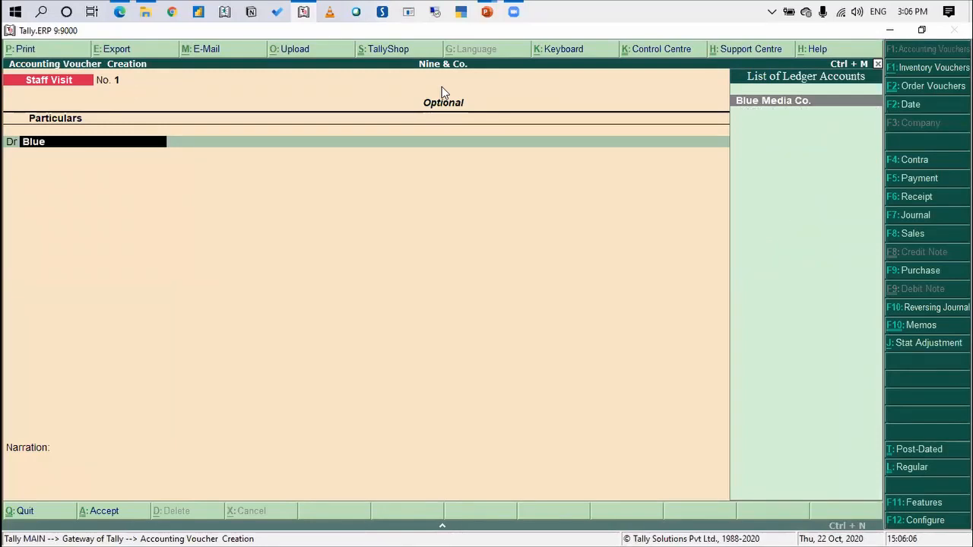
key(Return)
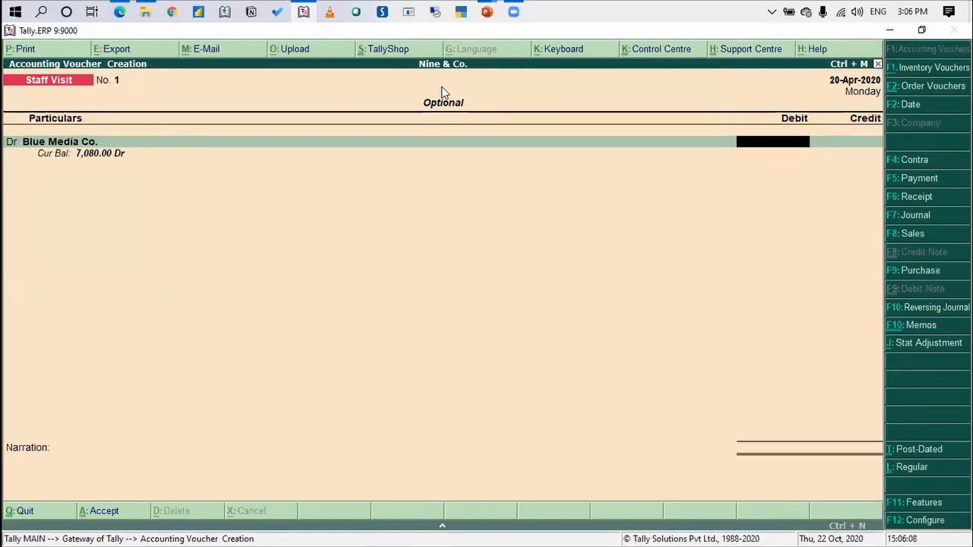
text(1)
key(Return)
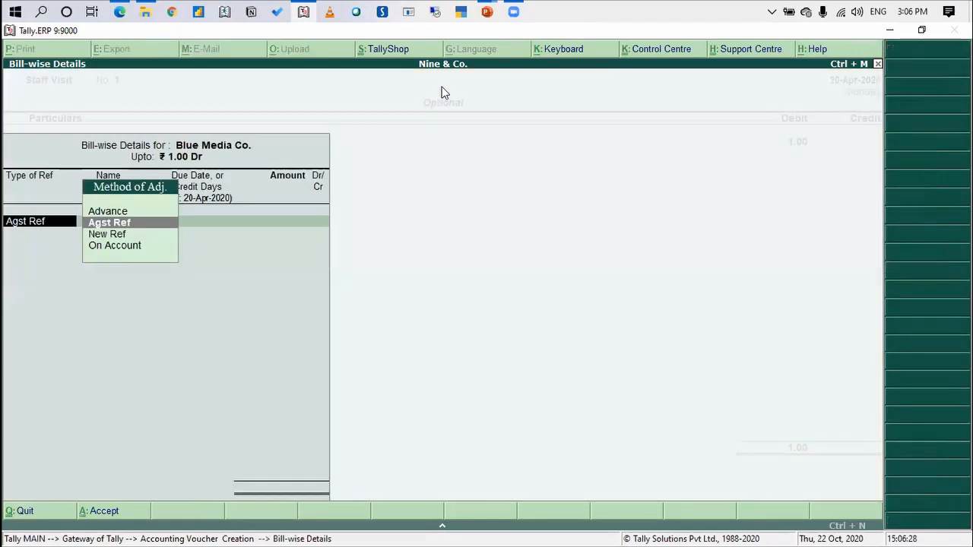
Allocate Blue Media Co.'s debit to a new reference named IT Dept Visit, keeping the 30-day credit period and full amount
key(Down)
key(Return)
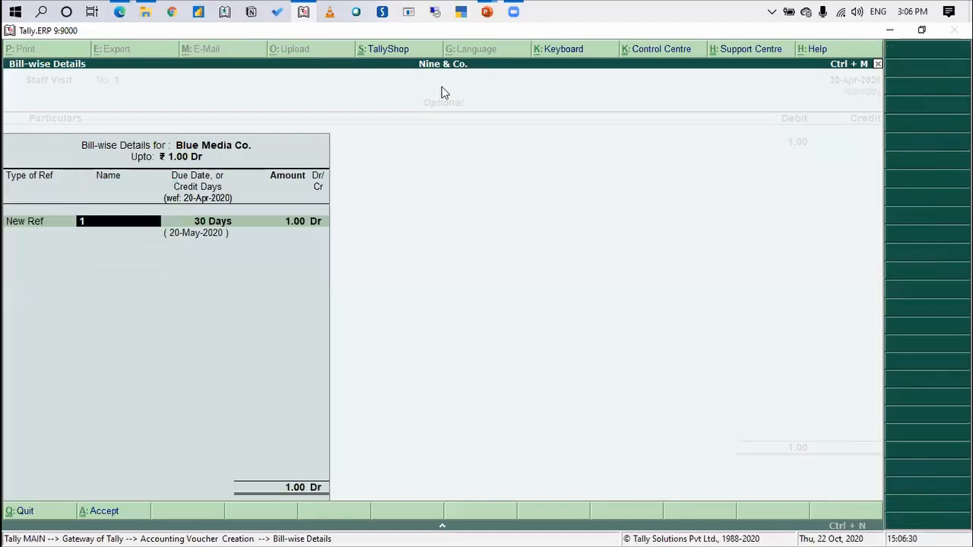
text(IT Dept Visit)
key(Return)
key(Return)
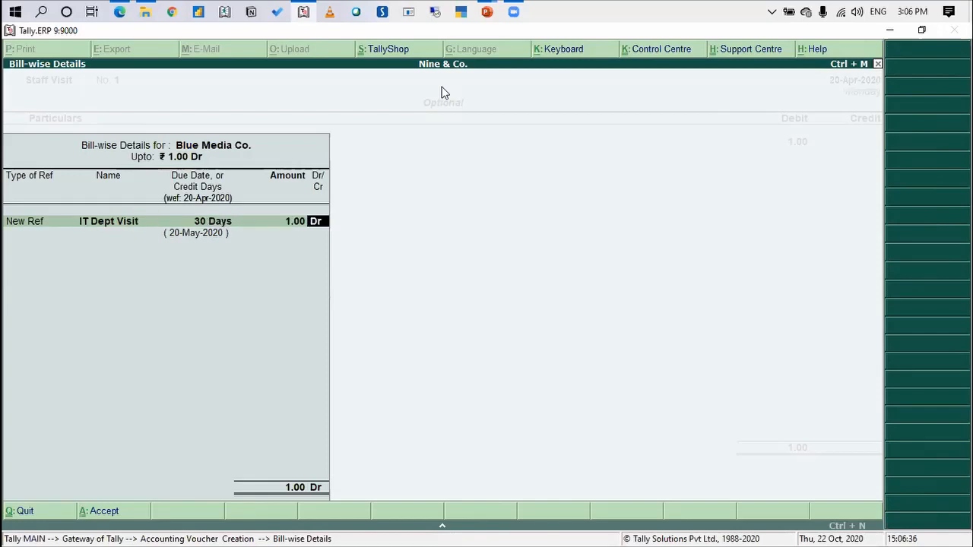
key(Return)
key(Return)
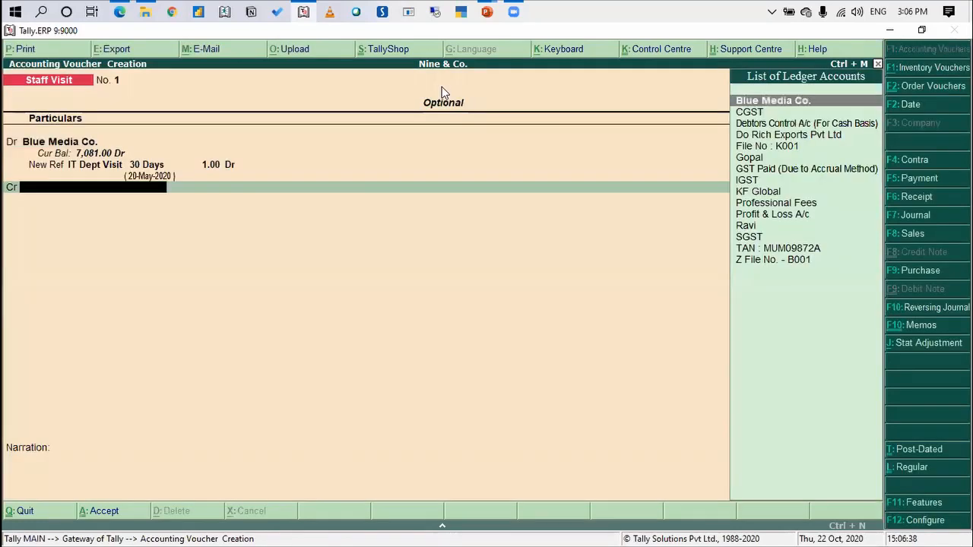
Credit the visiting staff member's ledger with 1.00 and save the Blue Media Co. Staff Visit voucher without a narration
text(Ravi)
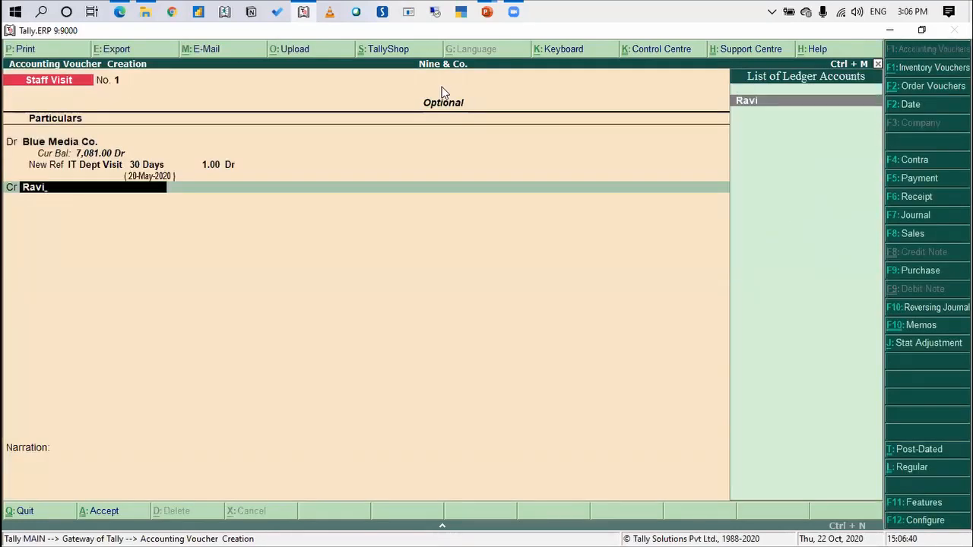
key(Return)
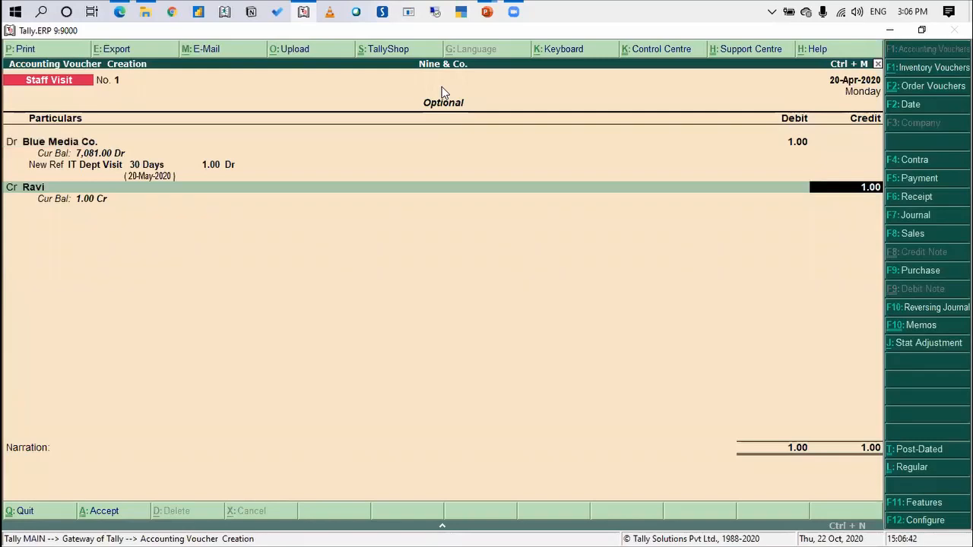
key(Return)
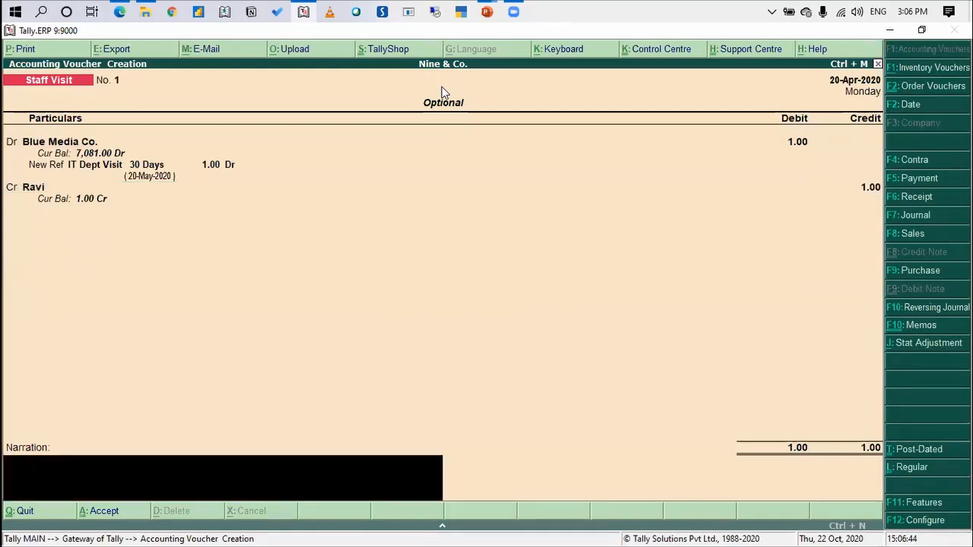
key(Return)
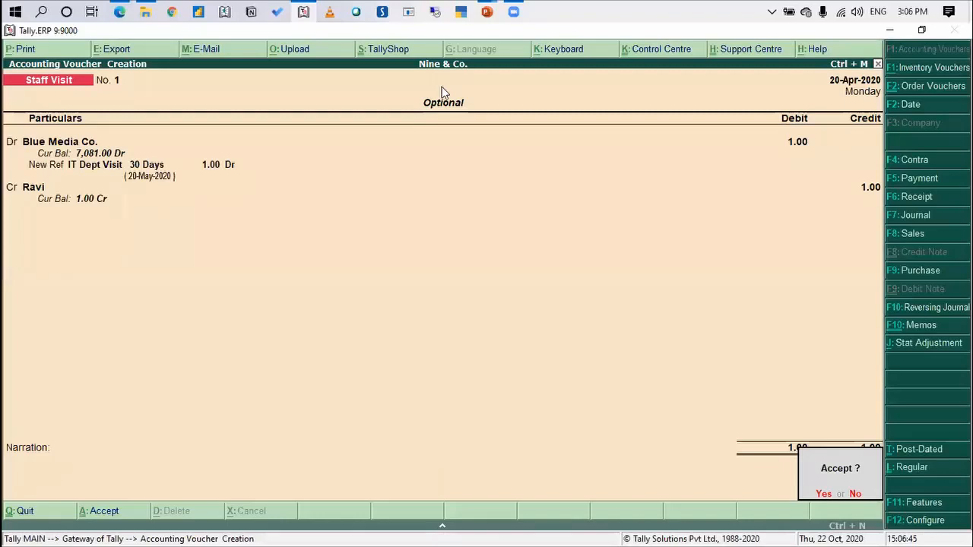
key(Return)
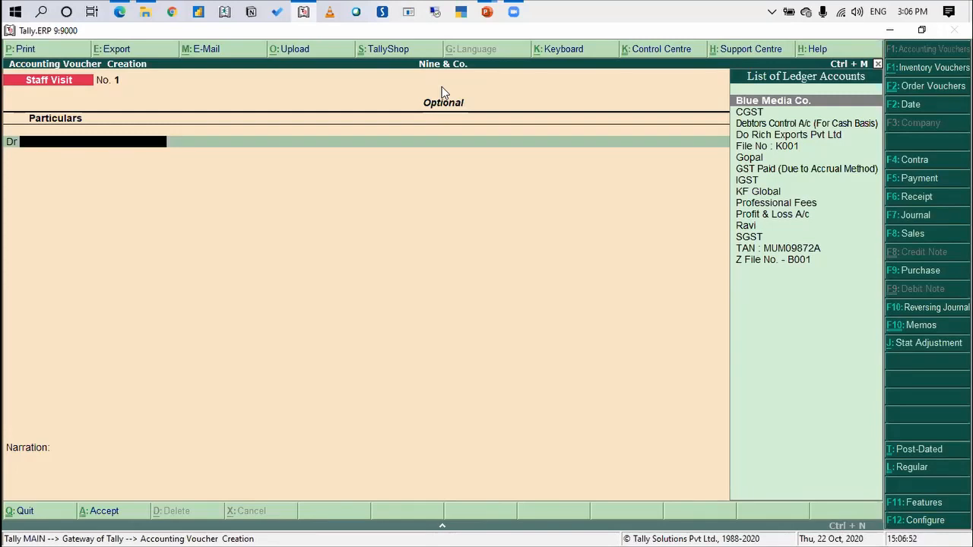
Debit KF Global with an amount of 1 in a new Staff Visit voucher
text(kf)
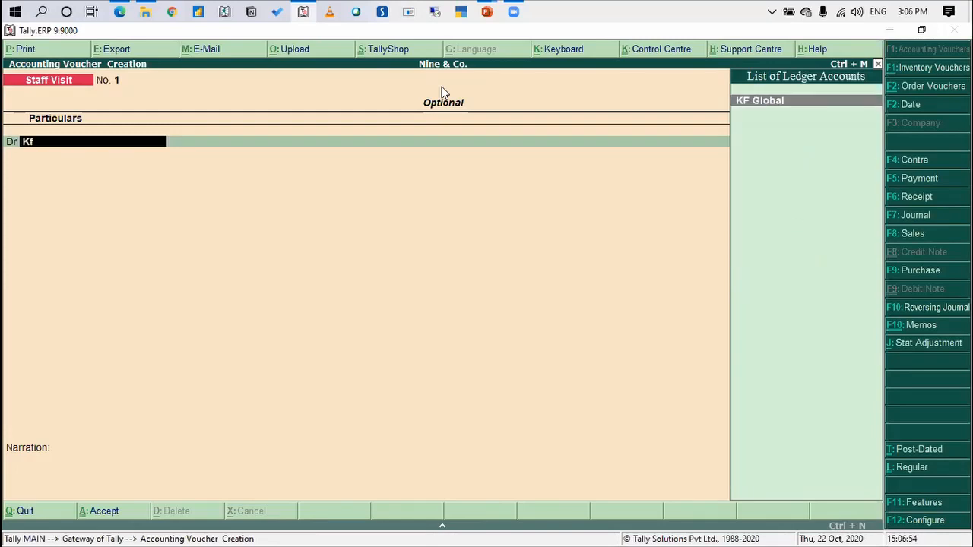
key(Return)
text(1)
key(Return)
Allocate KF Global's debit to a new reference named Audit Visit, leaving the credit period blank and keeping the full amount
key(Up)
key(Return)
text(Audit Vist)
key(Return)
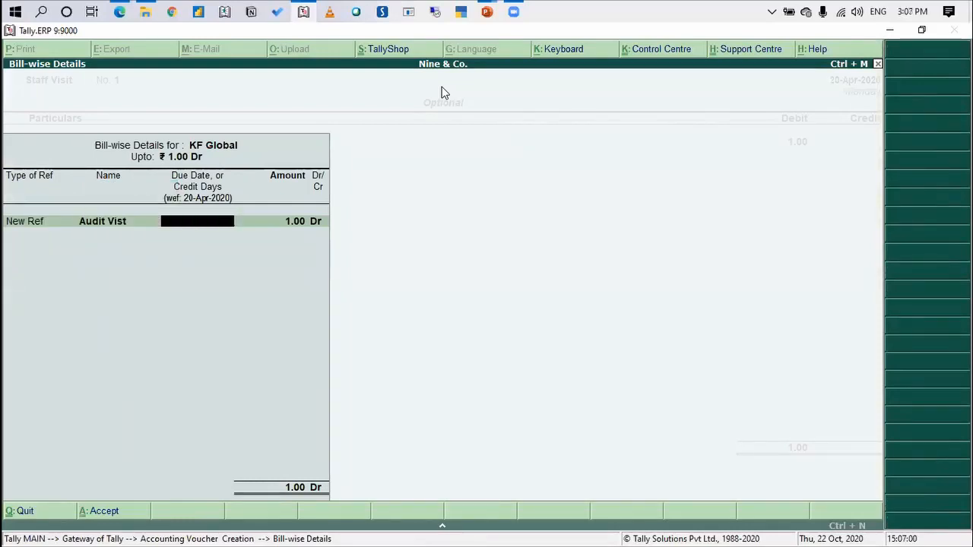
key(BackSpace)
key(BackSpace)
key(Return)
text(Visit)
key(BackSpace)
key(BackSpace)
key(BackSpace)
key(BackSpace)
key(BackSpace)
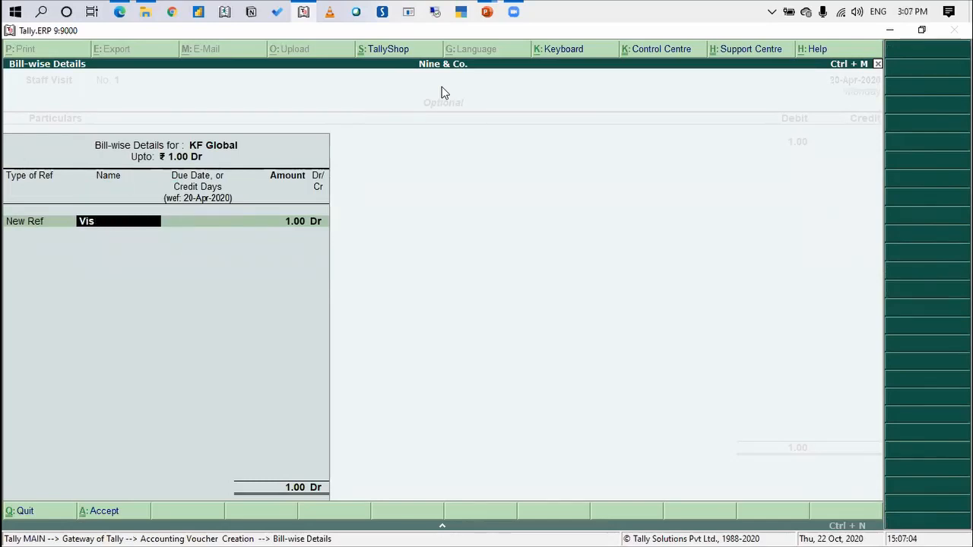
text(Audit Visit)
key(Return)
key(Return)
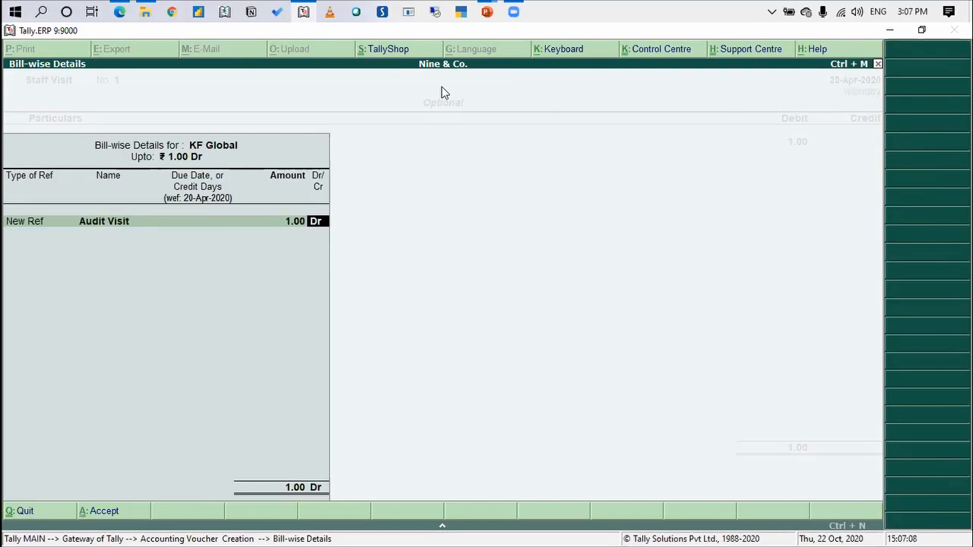
key(Return)
Credit the other staff member's ledger with 1.00 and save the KF Global visit voucher without a narration
text(Gopa)
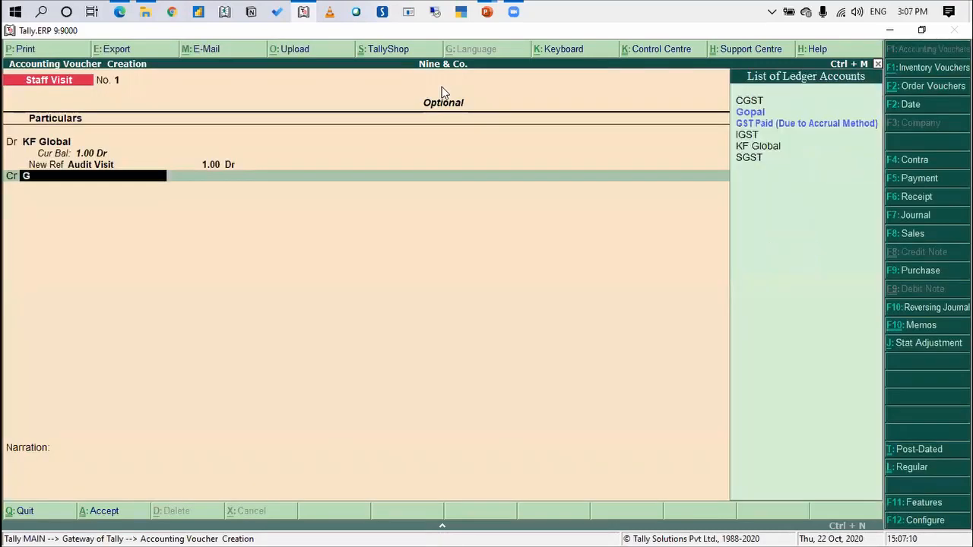
key(Return)
key(Return)
key(Return)
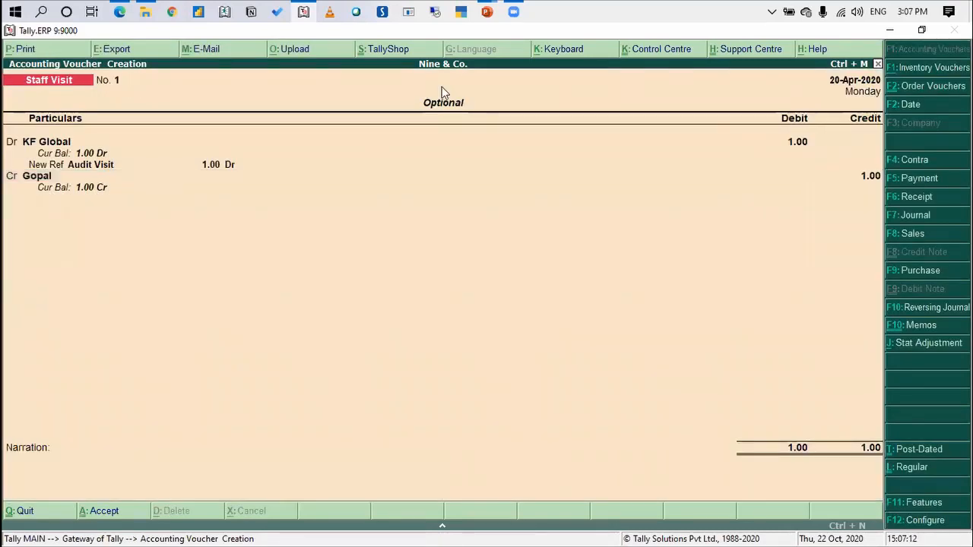
Quit voucher creation and return to the Gateway of Tally
key(Return)
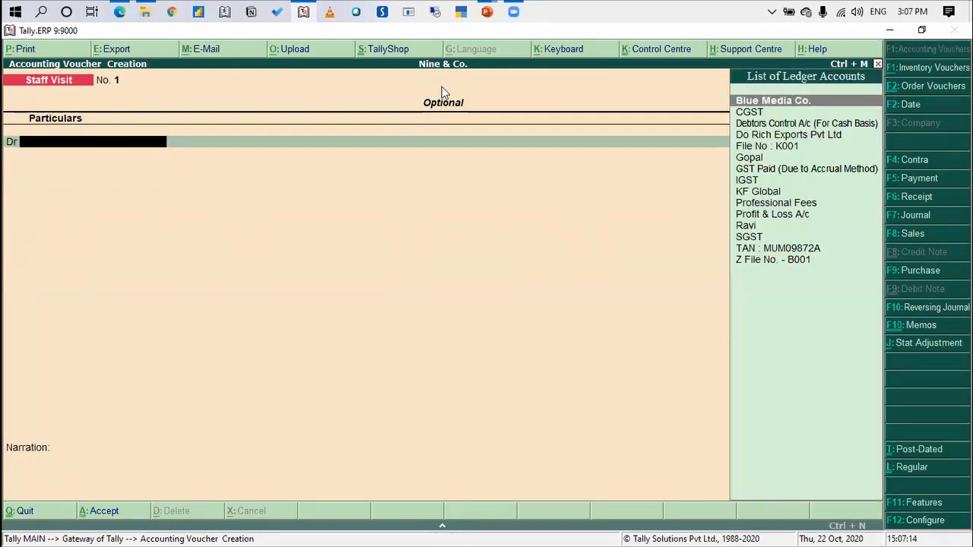
key(Escape)
key(Return)
key(Escape)
key(Escape)
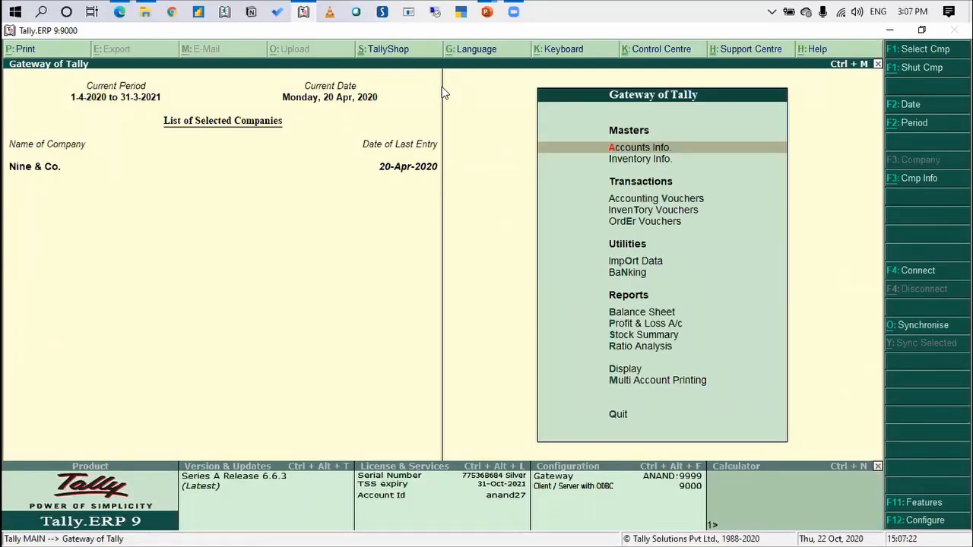
Display the exception report that lists all optional vouchers
key(Up)
key(Up)
key(Up)
key(Return)
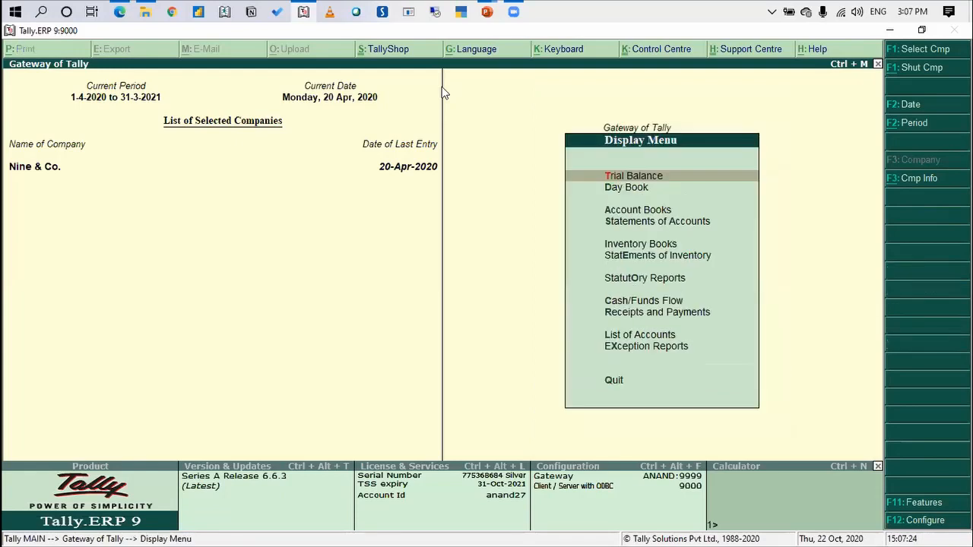
key(Up)
key(Up)
key(Return)
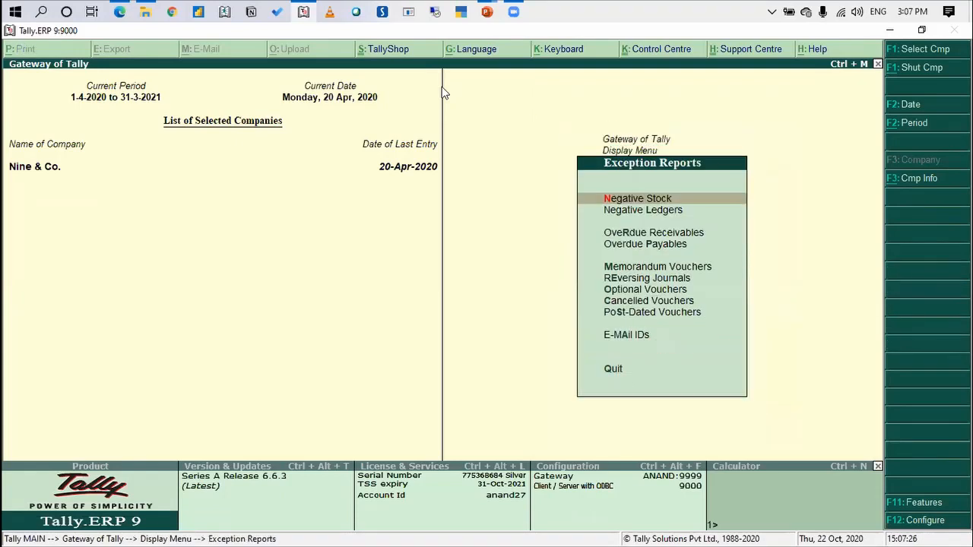
key(Down)
key(Down)
key(Down)
key(Down)
key(Down)
key(Down)
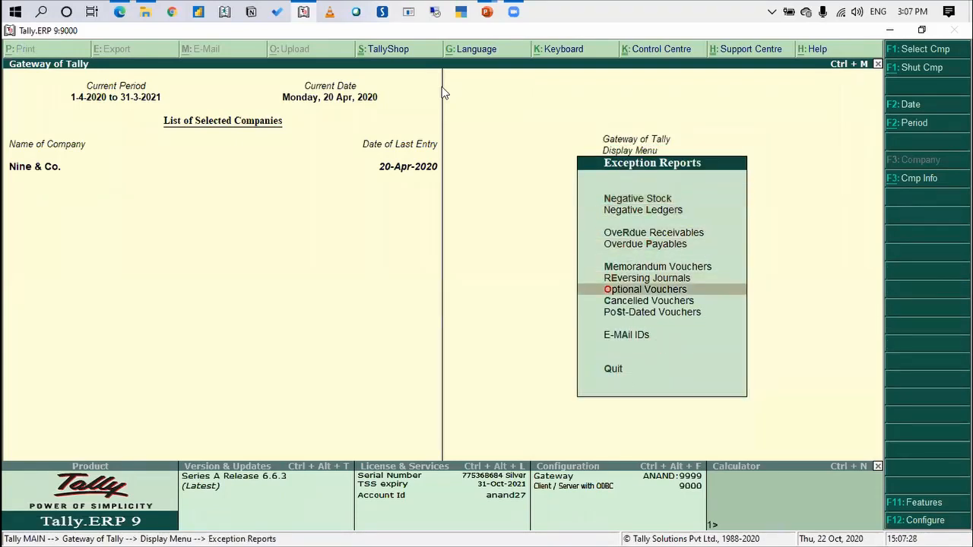
key(Return)
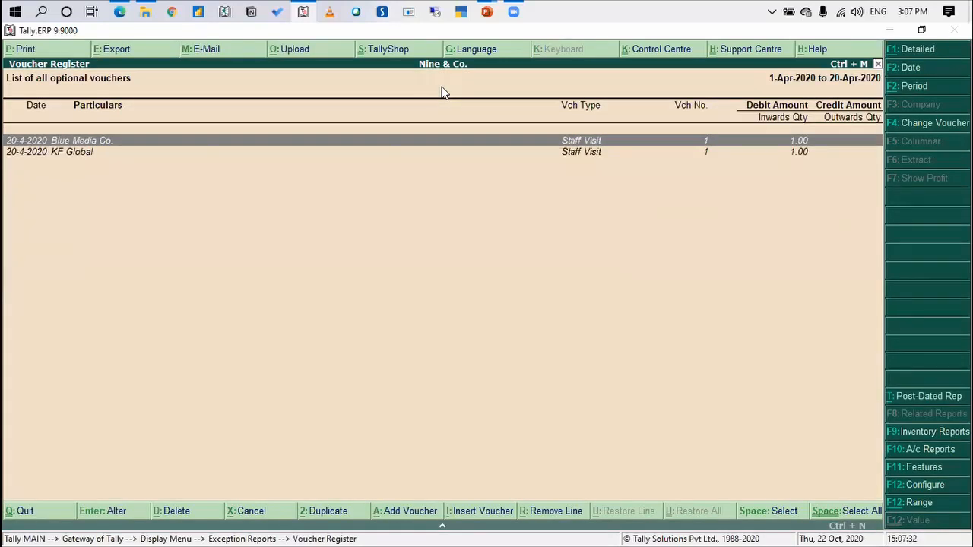
Start a range filter on the optional vouchers for vouchers having Ledgers
click(922, 507)
key(Return)
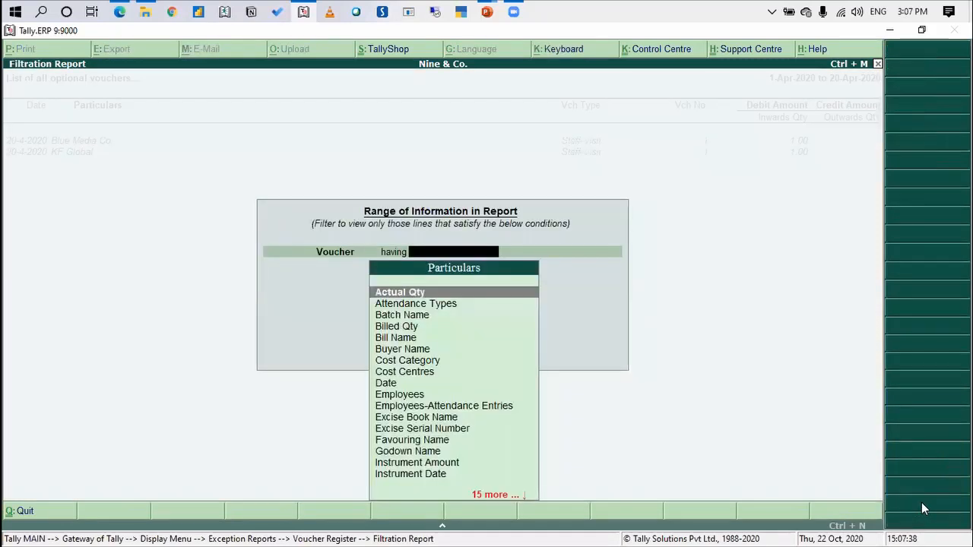
text(ledger)
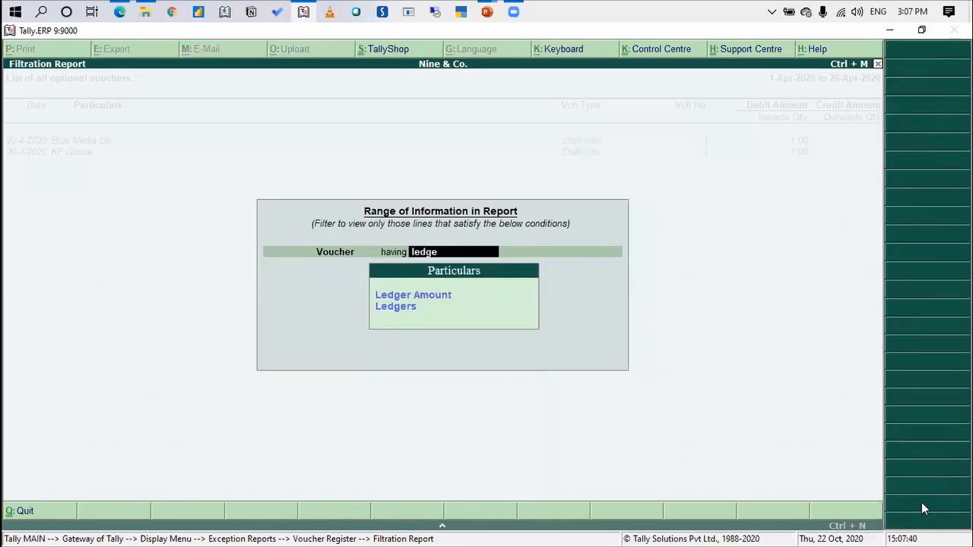
key(Down)
key(Return)
Set the ledger condition to Name containing "blue media" and apply the filter
key(Down)
key(Down)
key(Down)
key(Down)
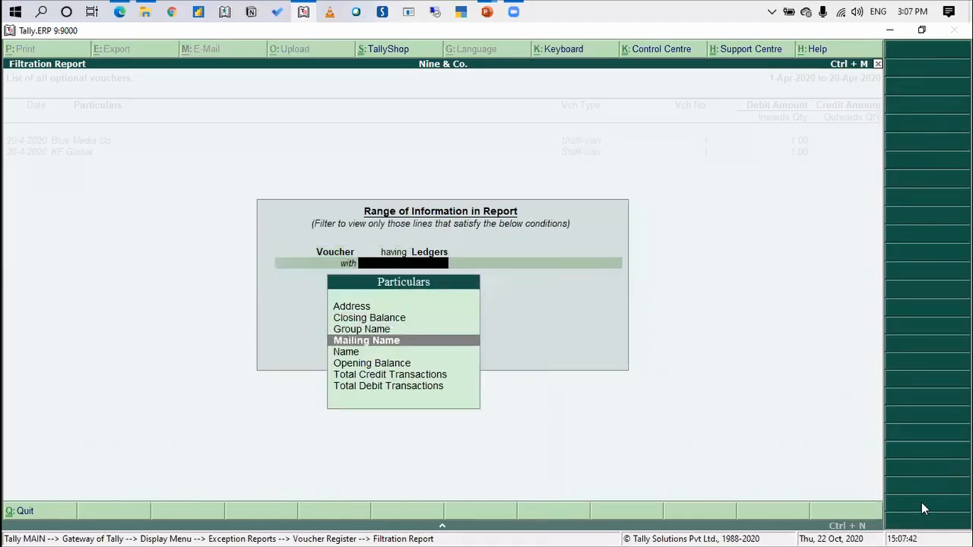
key(Return)
key(Down)
key(Down)
key(Return)
text(blue media)
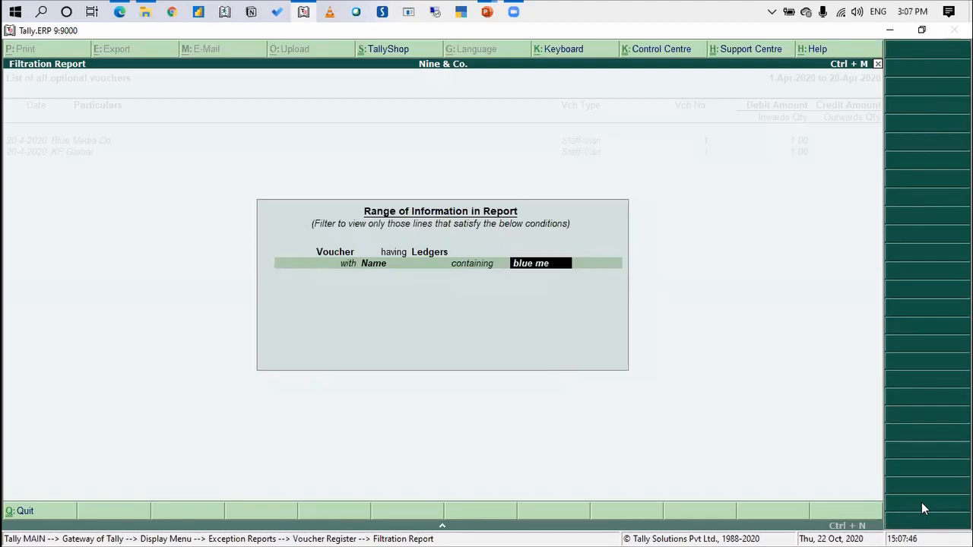
key(Return)
key(Return)
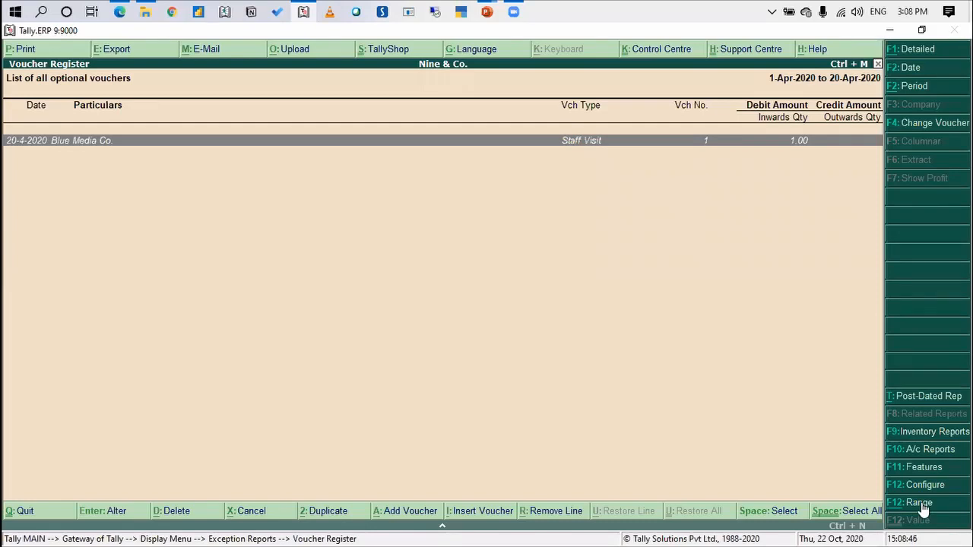
Remove the ledger name filter from the optional vouchers list and leave the exception reports
click(921, 503)
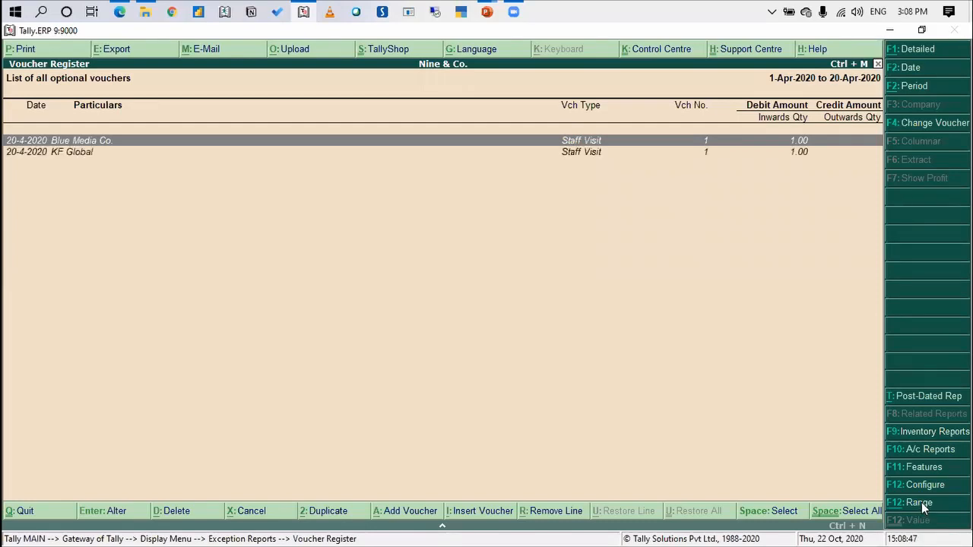
key(Escape)
key(Escape)
key(Escape)
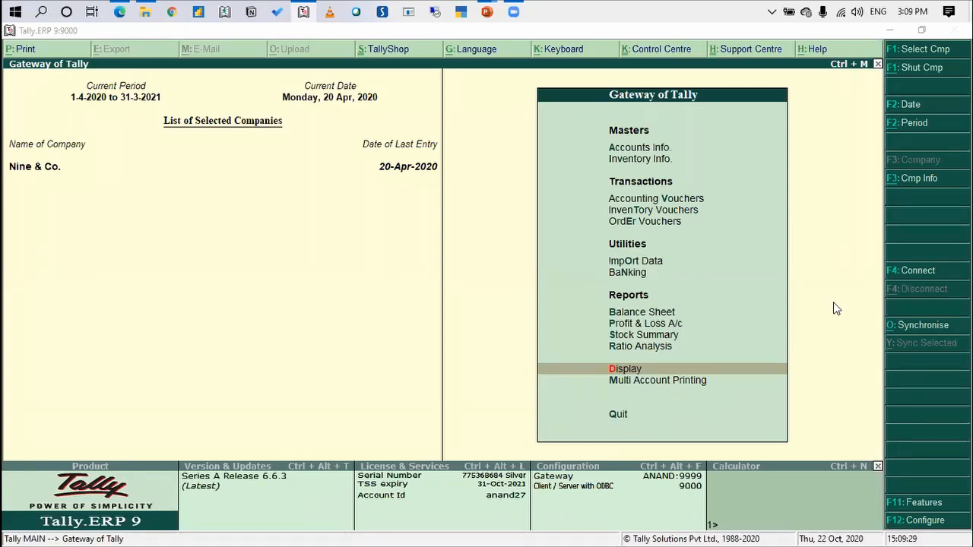
Open the ledger of the staff member who visited Blue Media Co. for alteration
key(a)
key(l)
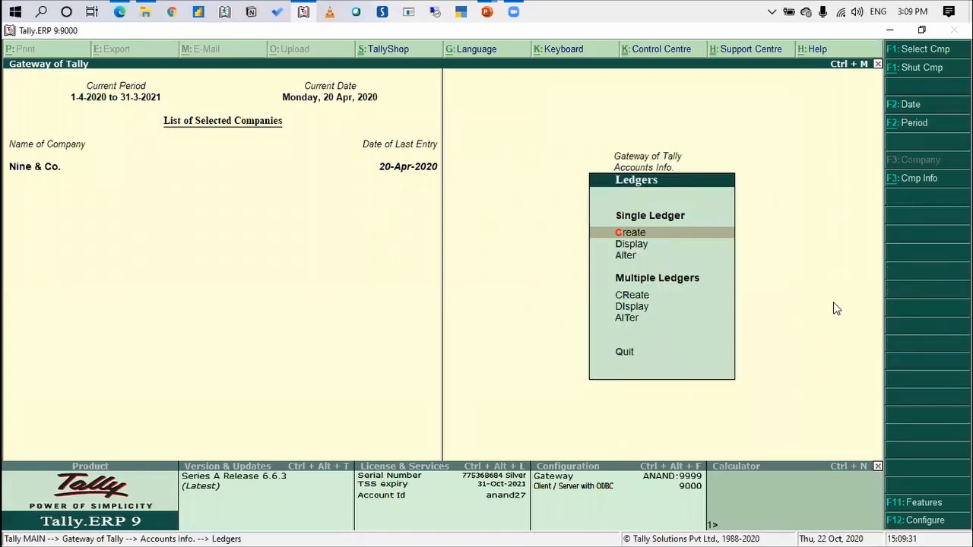
key(Down)
key(Down)
key(Return)
text(Ravi)
key(Return)
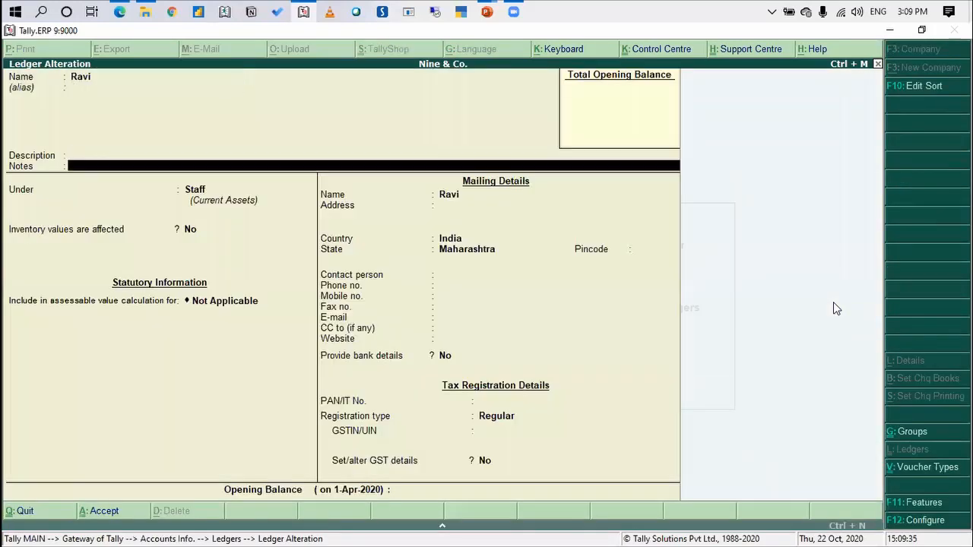
Create a group named Article under Staff and place the staff member's ledger in it
key(Return)
key(alt+c)
text(Article)
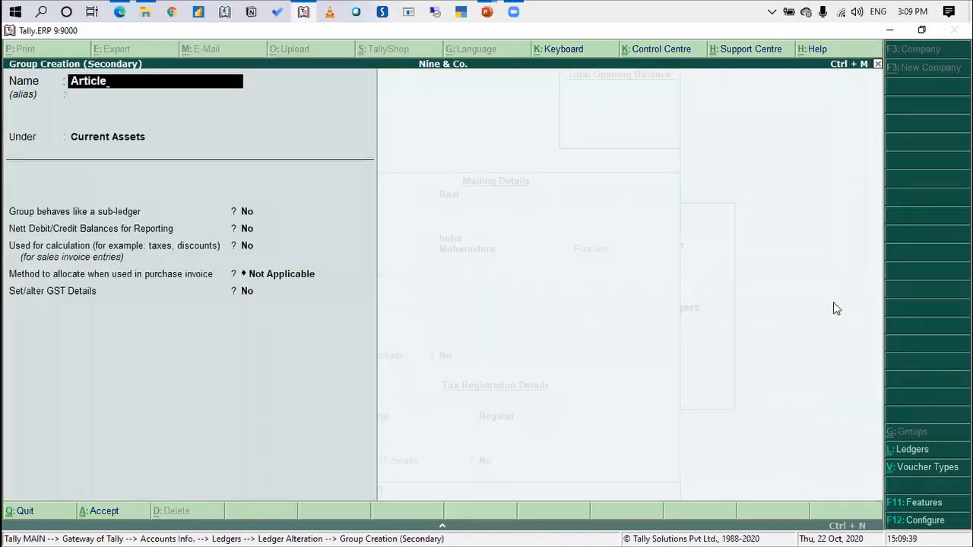
key(Return)
key(Return)
text(S)
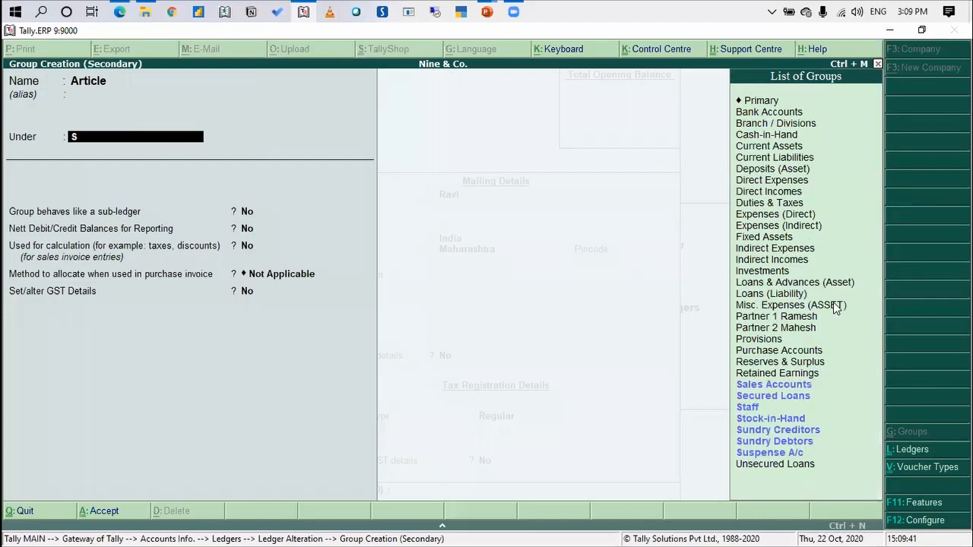
text(taff)
key(Return)
key(Return)
key(Return)
key(Return)
key(ctrl+a)
key(Return)
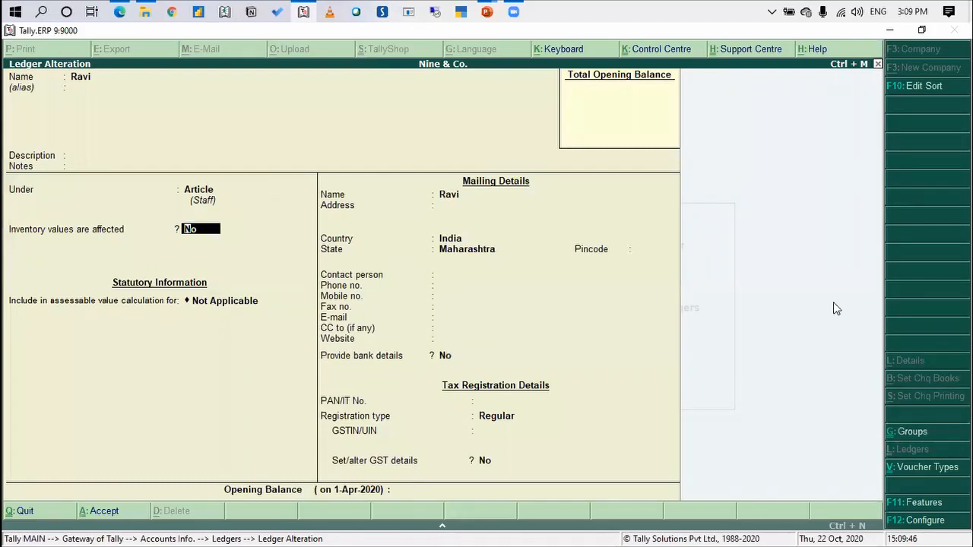
Save the altered staff ledger and return to the Gateway of Tally
key(ctrl+a)
key(Escape)
key(Escape)
key(Escape)
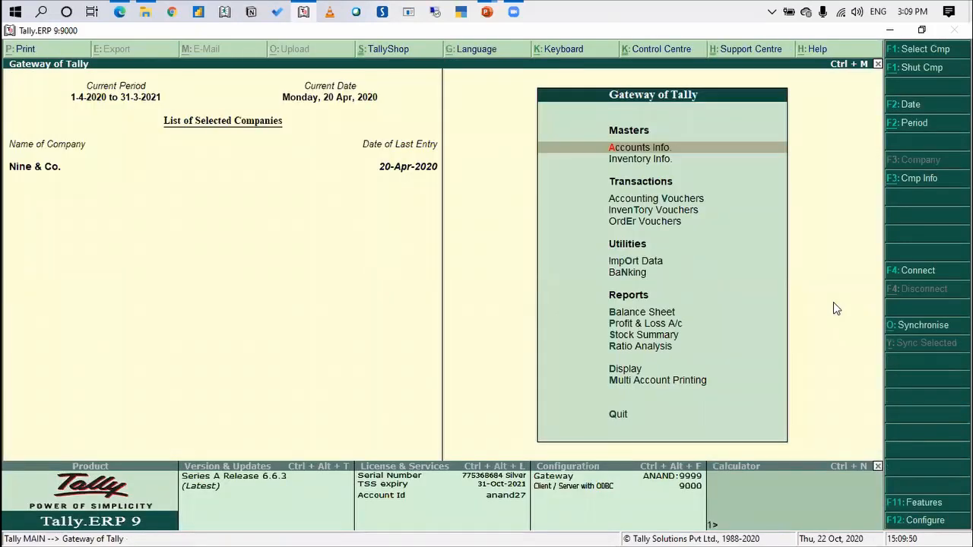
Reopen the exception report of all optional vouchers
key(Up)
key(Up)
key(Up)
key(Return)
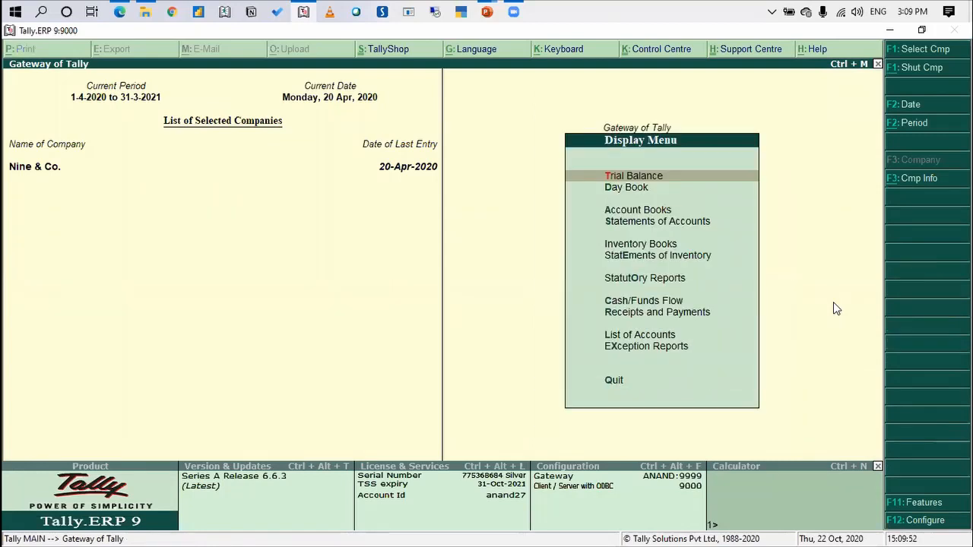
key(Up)
key(Up)
key(Up)
key(Up)
key(Up)
key(Down)
key(Down)
key(Down)
key(Return)
key(Down)
key(Down)
key(Down)
key(Down)
key(Down)
key(Down)
key(Return)
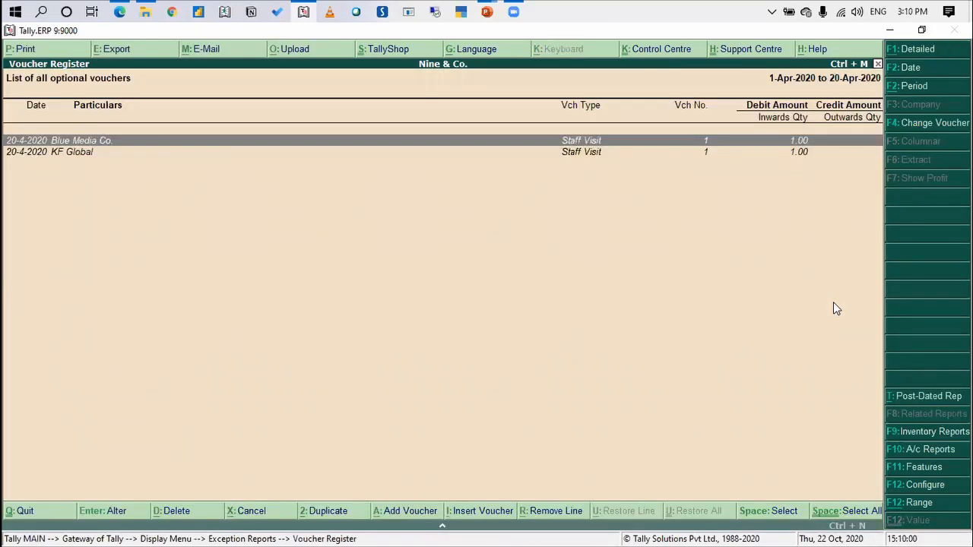
Start a range filter on the optional voucher register for vouchers having Ledgers with Group Name
key(alt+F12)
key(Return)
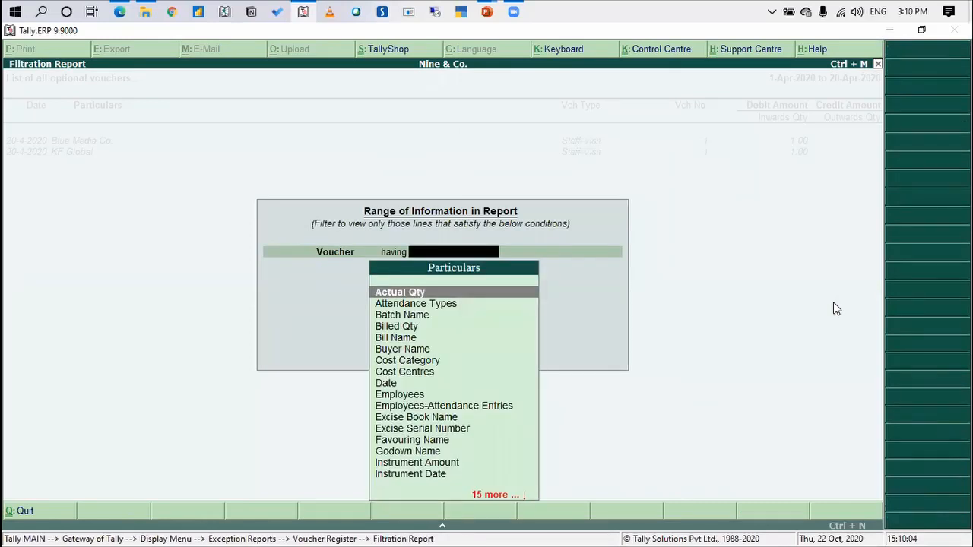
text(ledger)
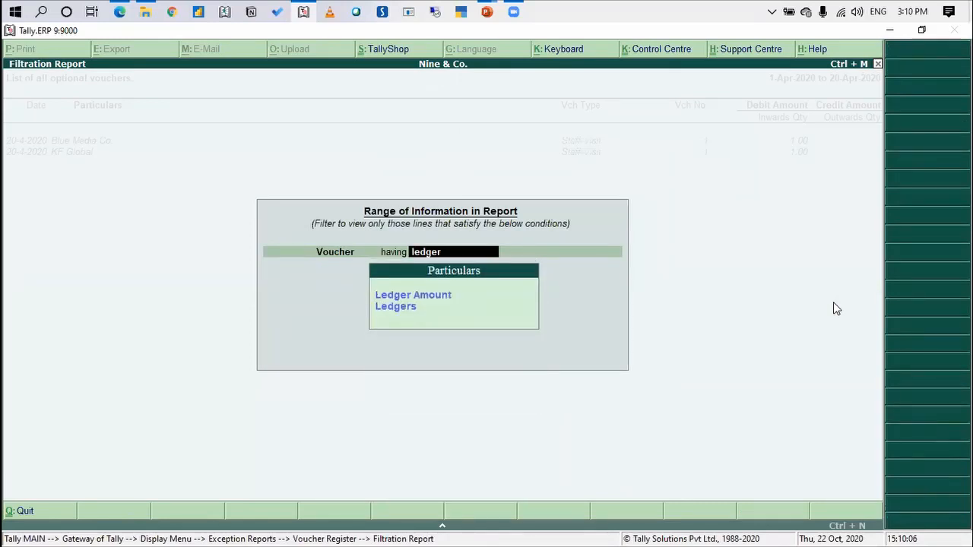
key(Down)
key(Return)
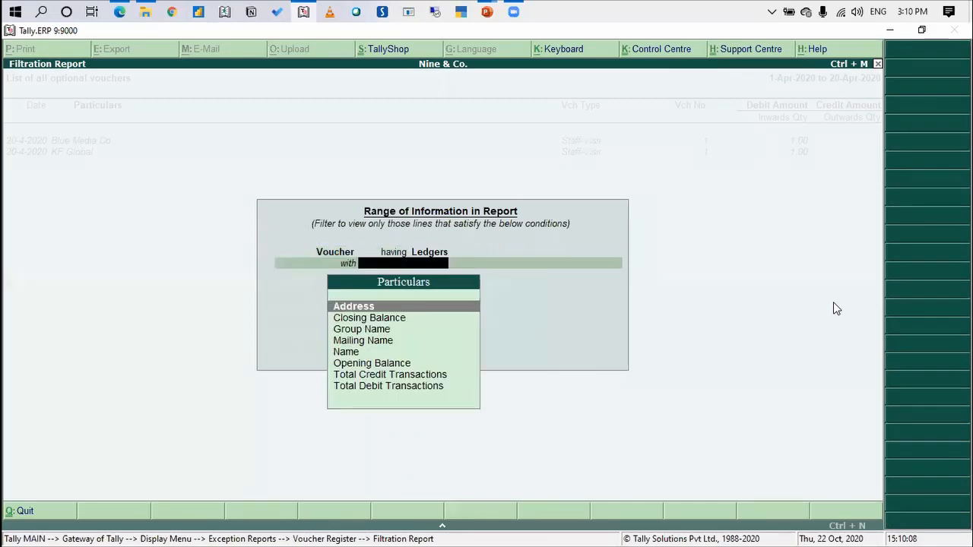
key(Down)
key(Down)
key(Return)
key(Return)
key(Return)
key(Return)
key(Return)
Set the group condition to Name containing Article and apply the filter to the optional voucher register
key(Return)
key(Down)
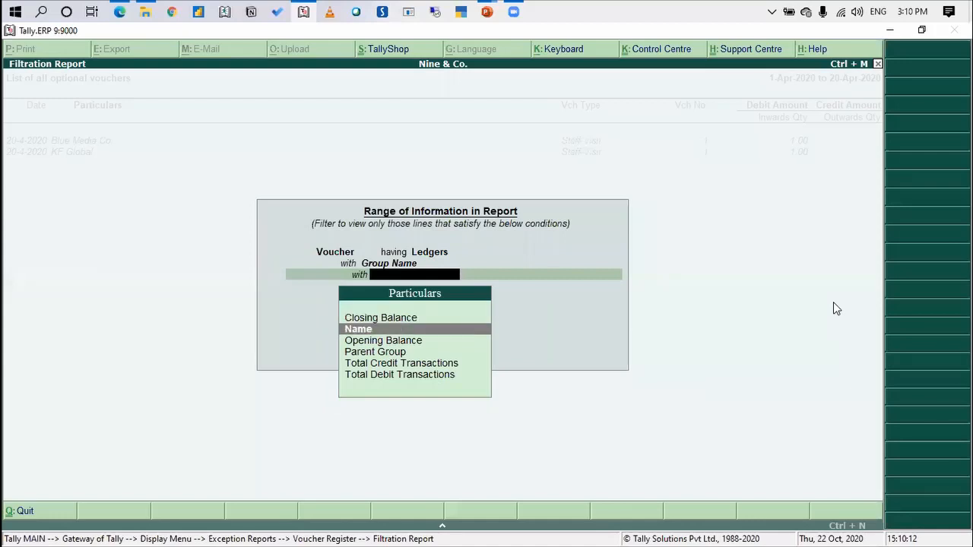
key(Return)
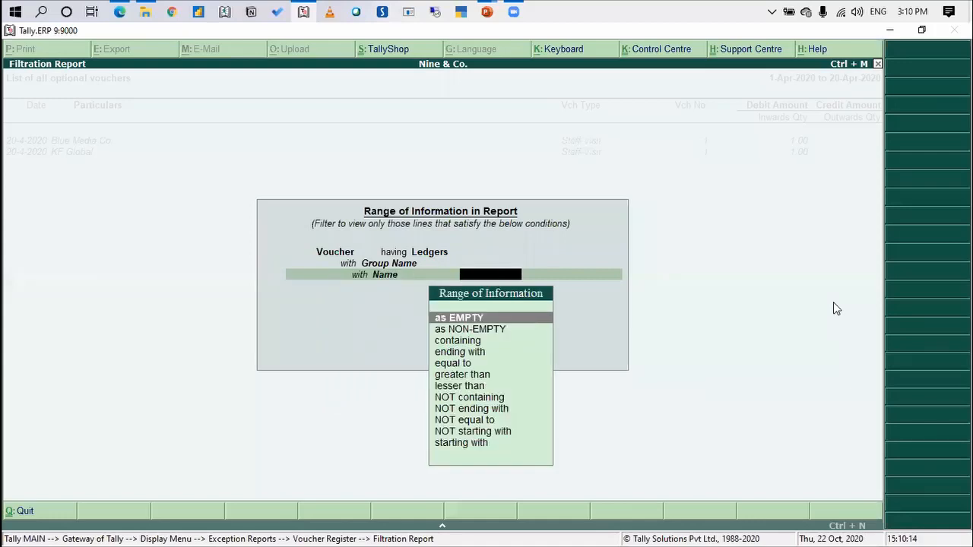
text(cont)
key(Return)
text(Article)
key(Return)
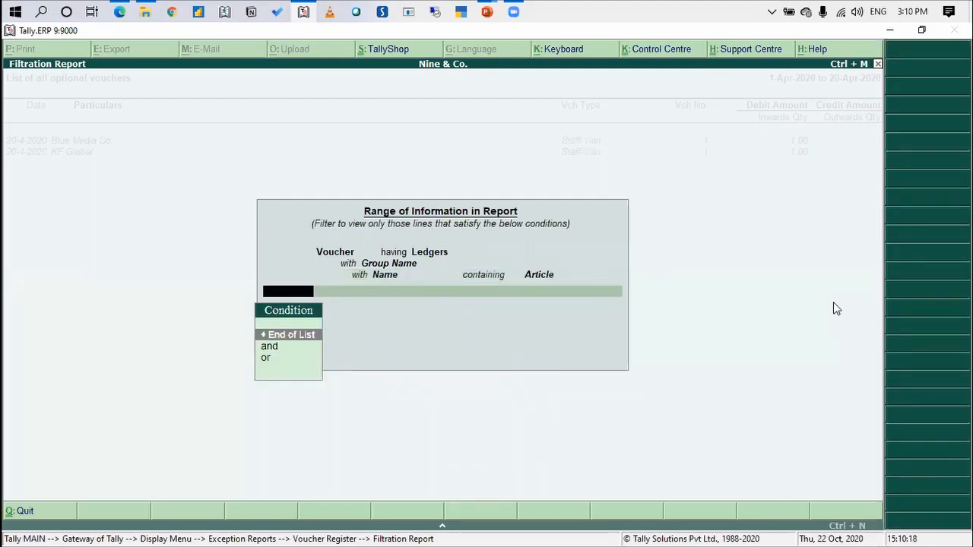
key(Return)
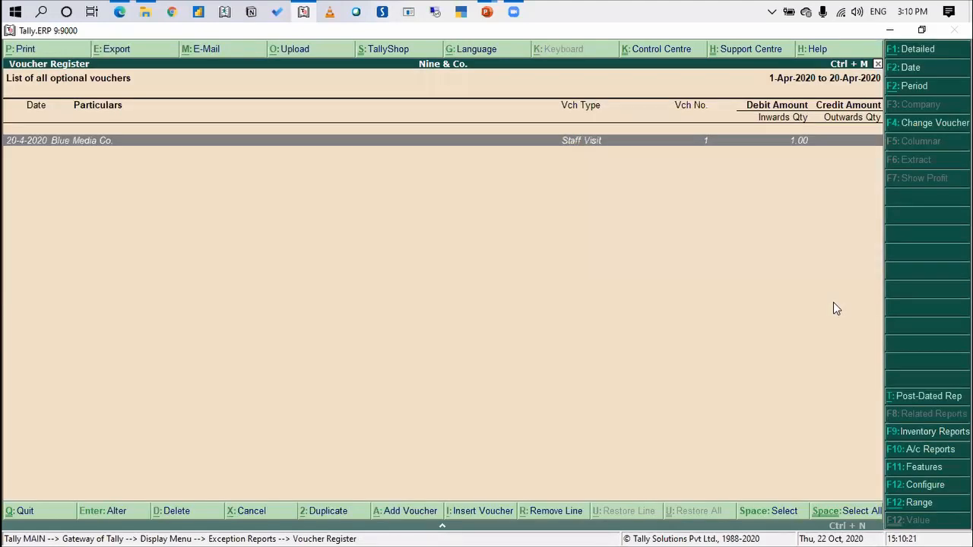
key(alt+F12)
key(Return)
key(Return)
text(ldg)
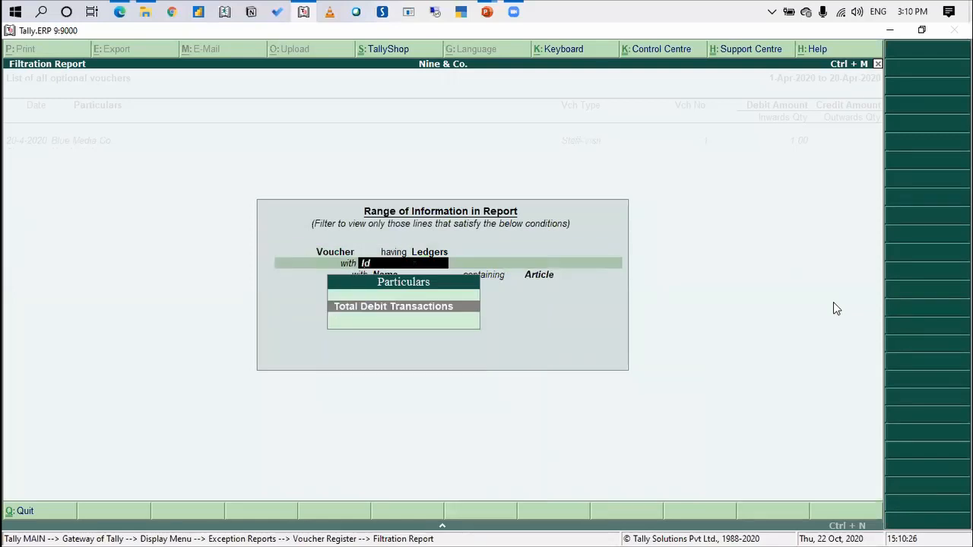
key(BackSpace)
key(BackSpace)
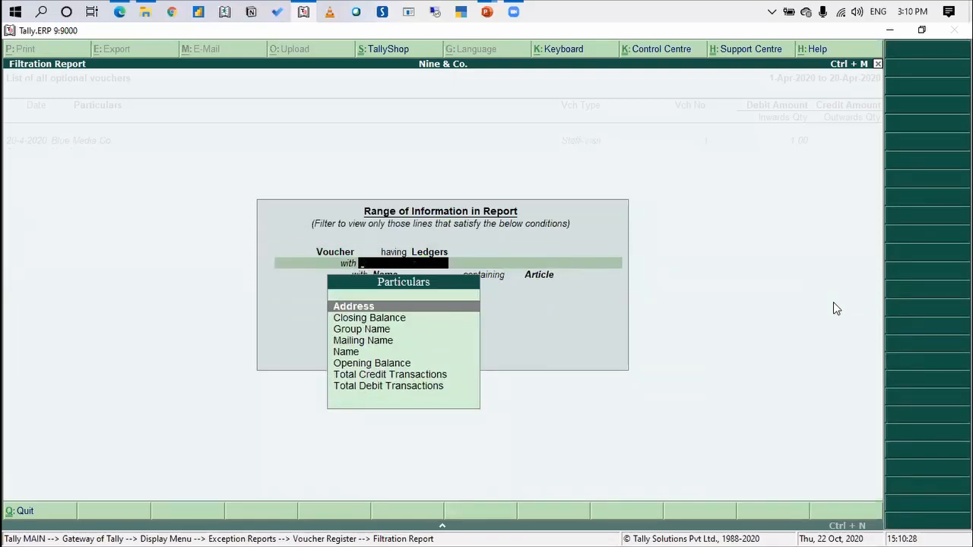
key(Down)
key(Down)
key(Down)
key(Down)
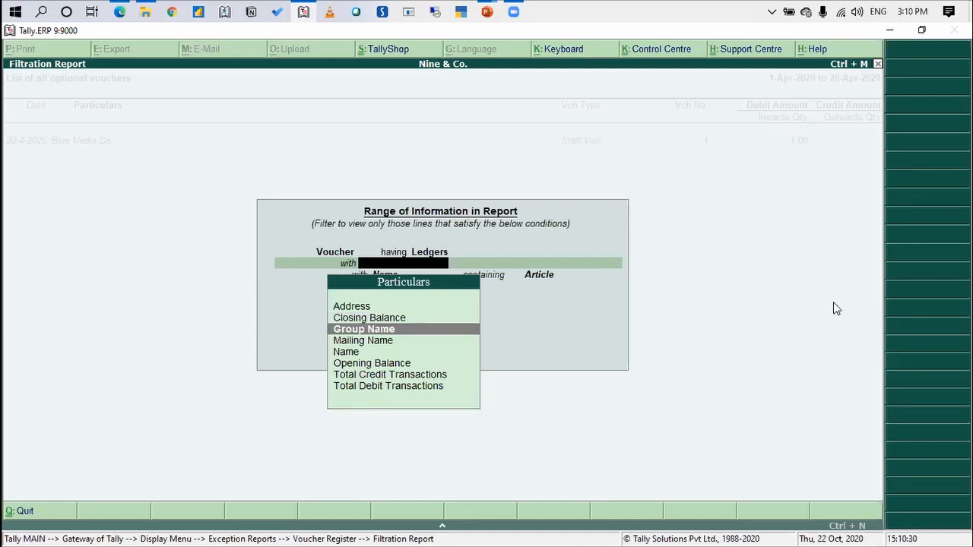
key(Return)
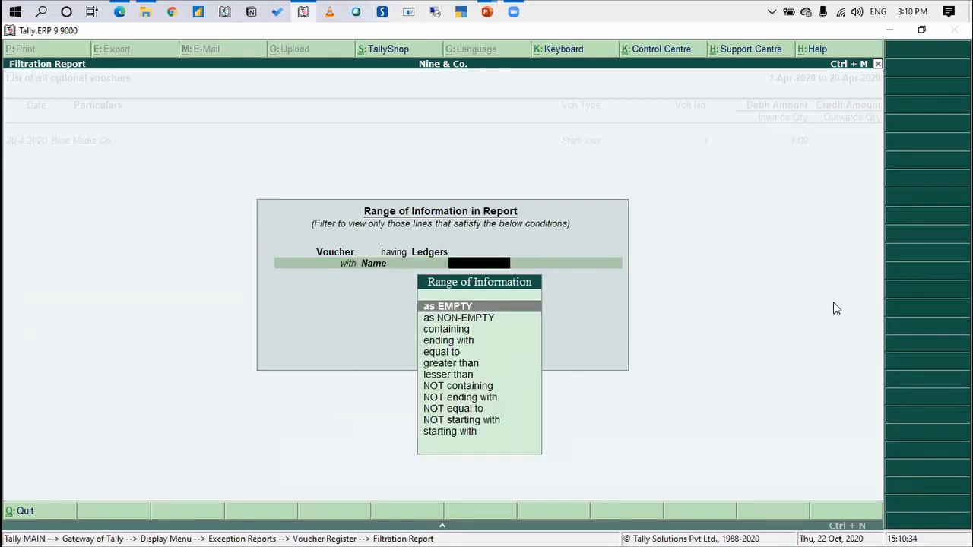
key(Escape)
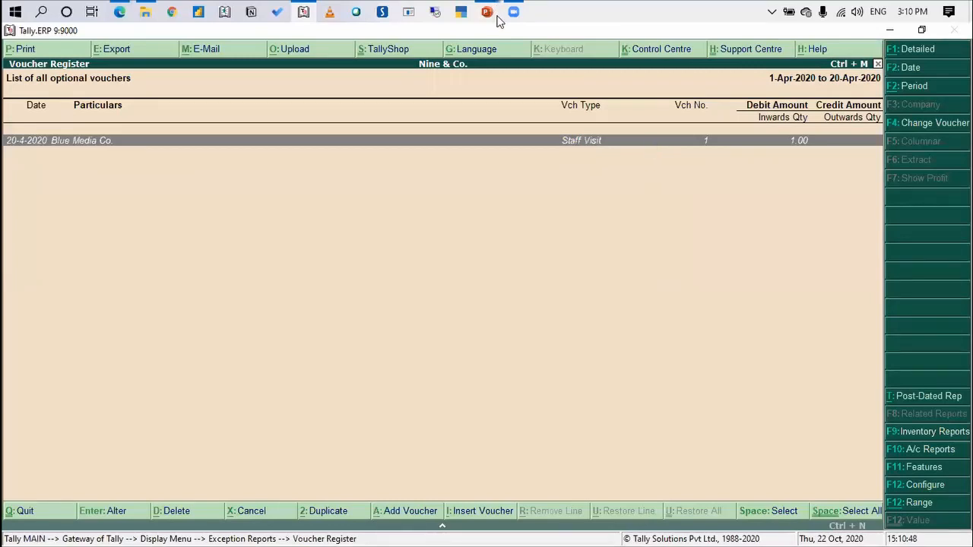
Switch to the PowerPoint presentation to review the Recording visit details slide, and return to Tally
click(739, 6)
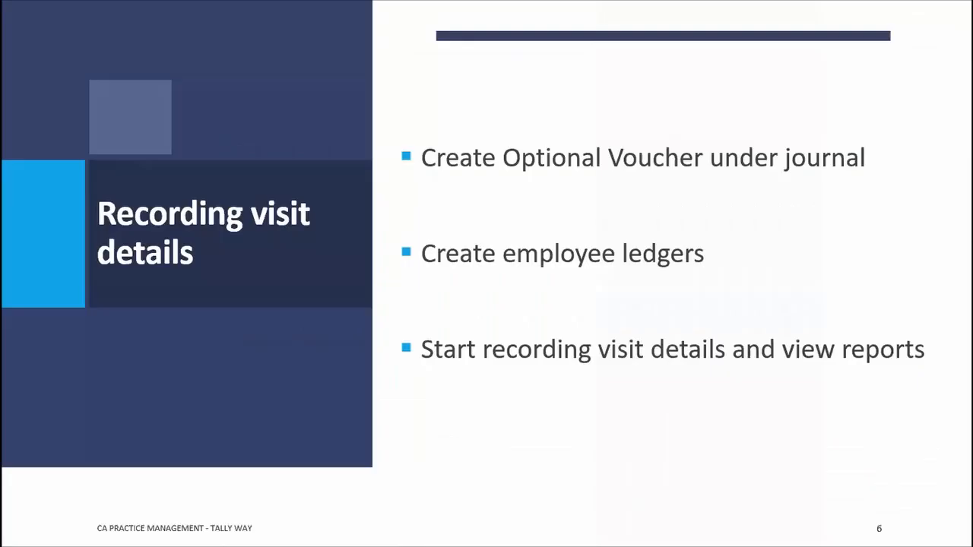
click(917, 279)
key(Left)
key(alt+Tab)
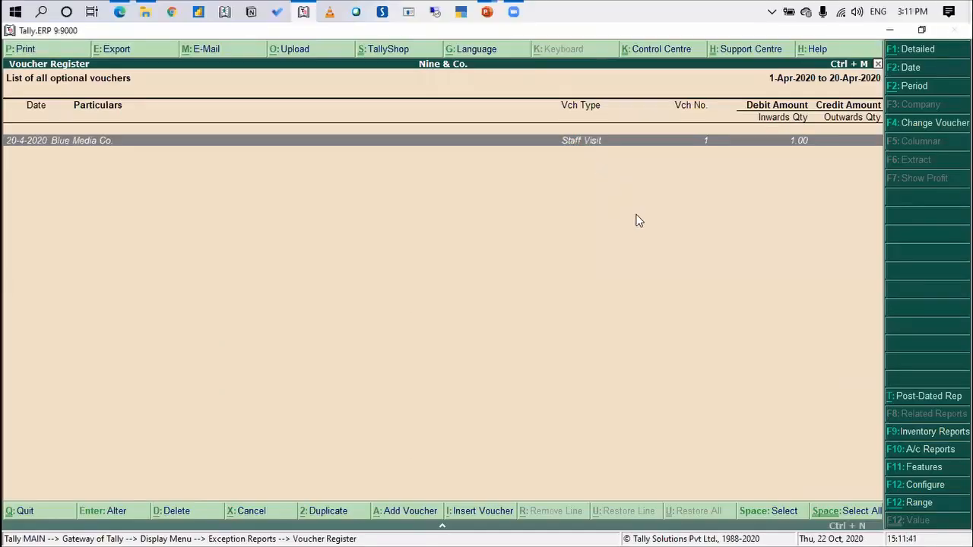
Open the Blue Media Co. Staff Visit voucher and revisit the Recording visit details slide in PowerPoint
key(Return)
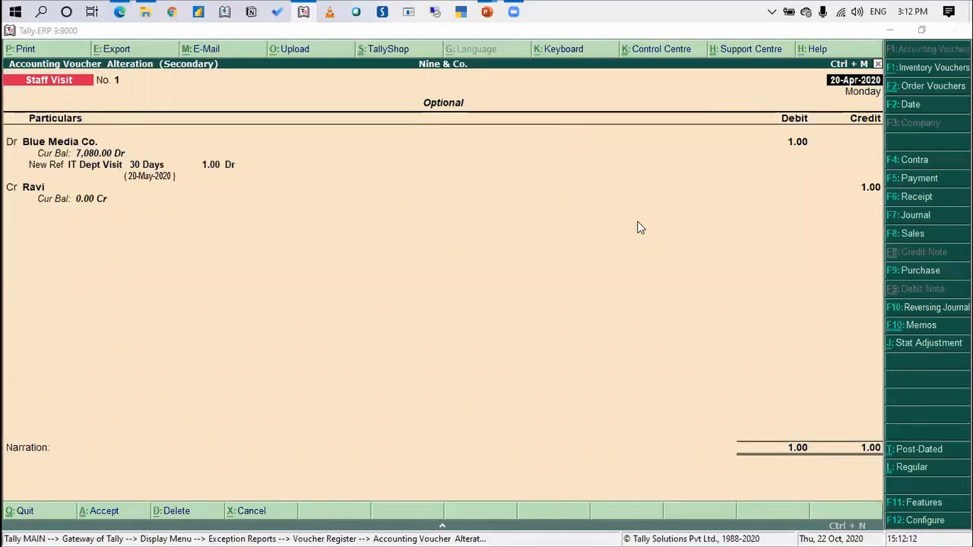
key(alt+Tab)
key(Tab)
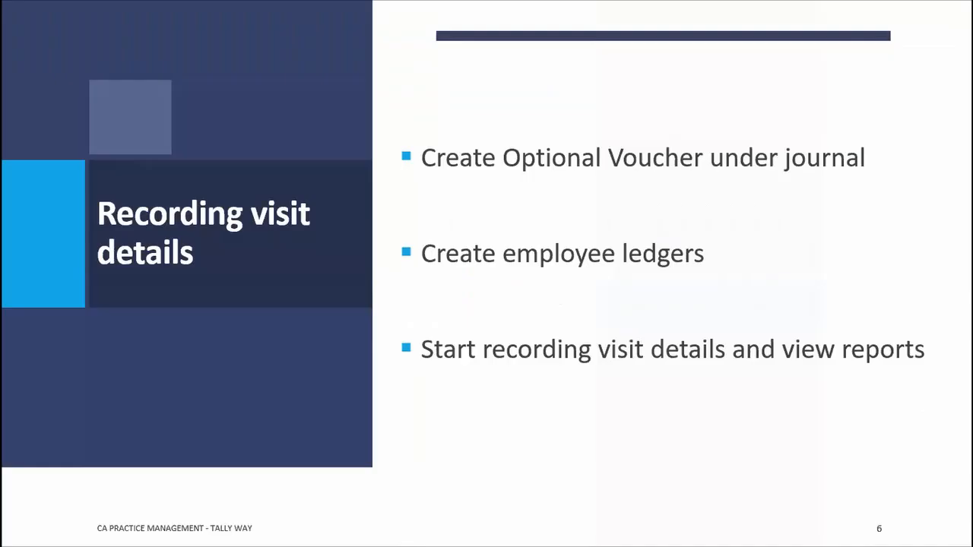
key(Right)
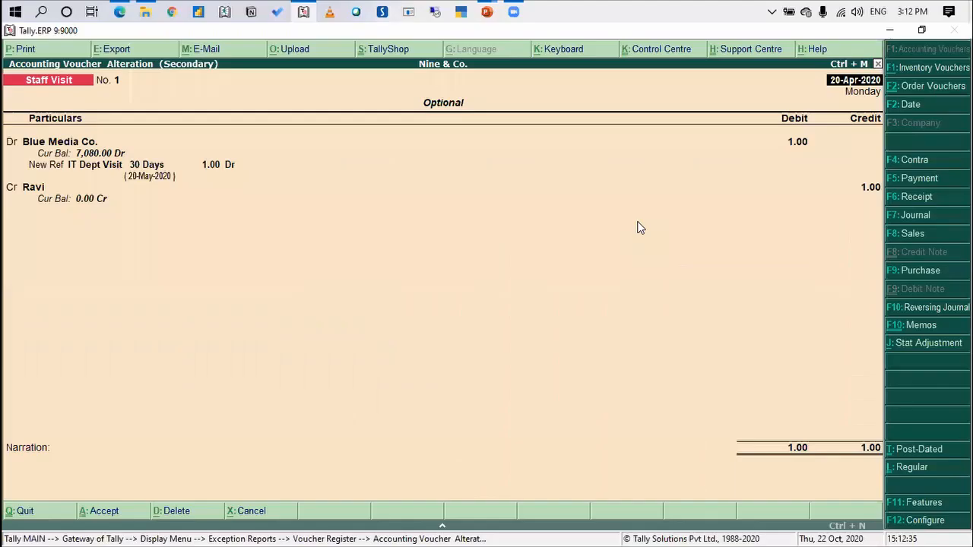
Switch back to Tally, close the Blue Media Co. voucher and leave the optional voucher register for the Gateway of Tally
key(Escape)
key(Return)
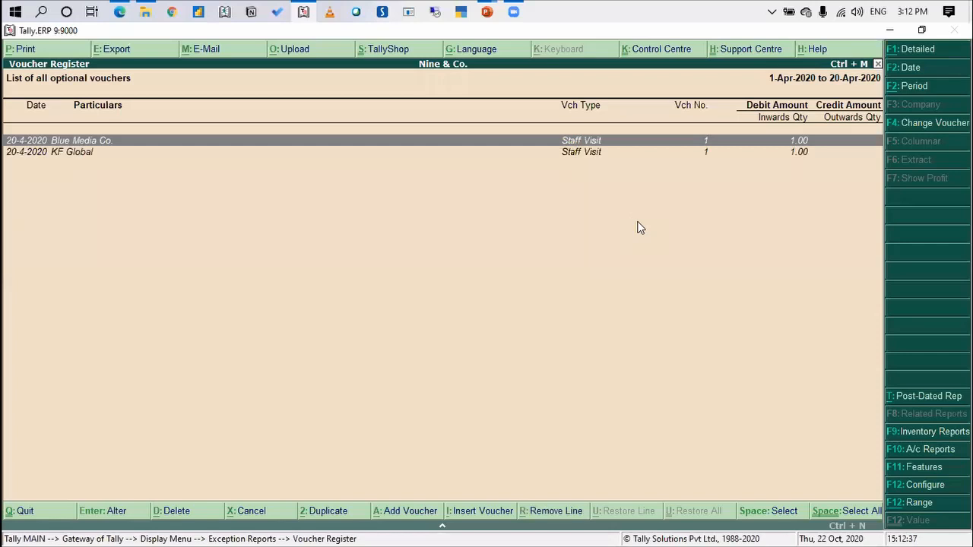
key(Escape)
key(Escape)
key(Escape)
key(Escape)
key(Escape)
Open the Profit & Loss A/c and drill down through Professional Fees to its April vouchers
key(p)
key(Right)
key(Return)
key(Down)
key(Return)
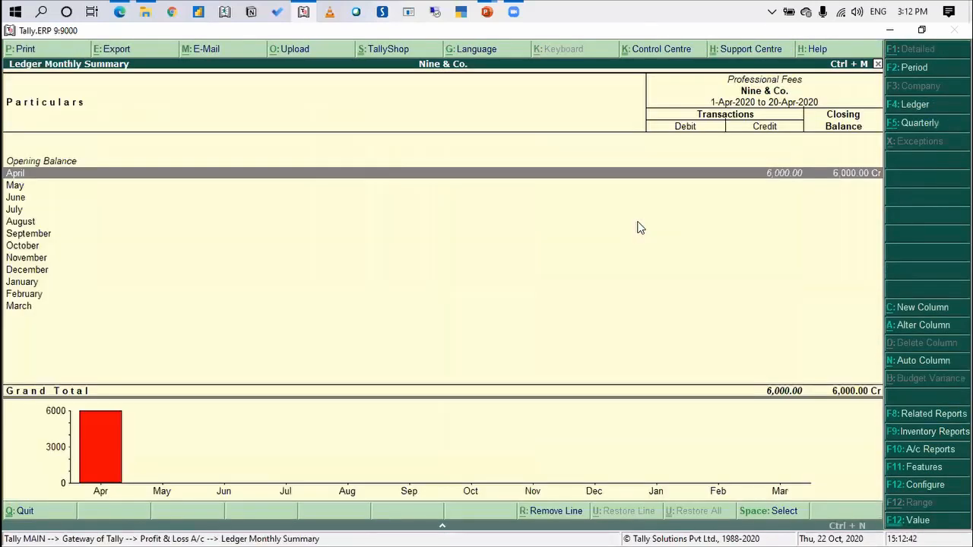
key(Return)
Leave the Profit & Loss A/c and bring up the list of single ledgers for display
key(Escape)
key(Escape)
key(Escape)
key(Escape)
key(Escape)
key(Return)
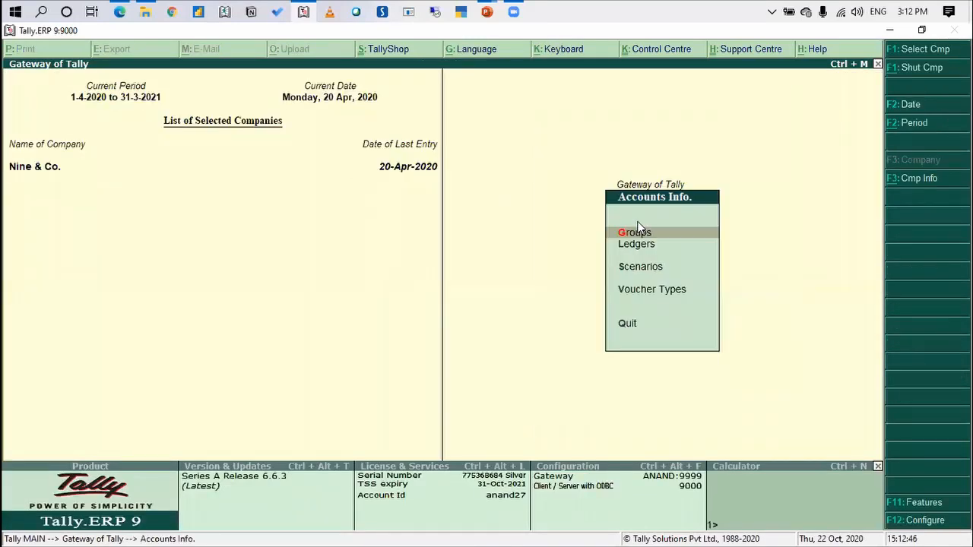
key(Down)
key(Return)
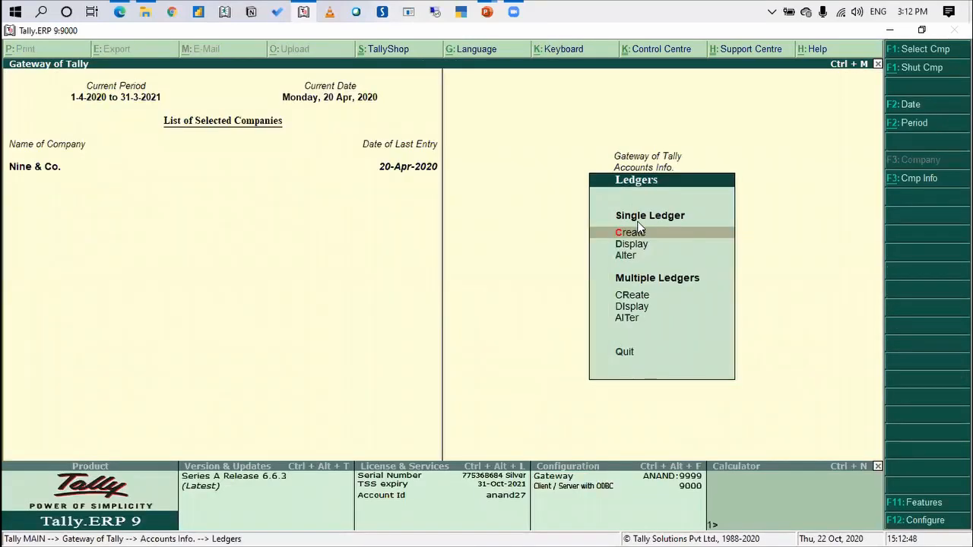
key(Down)
key(Return)
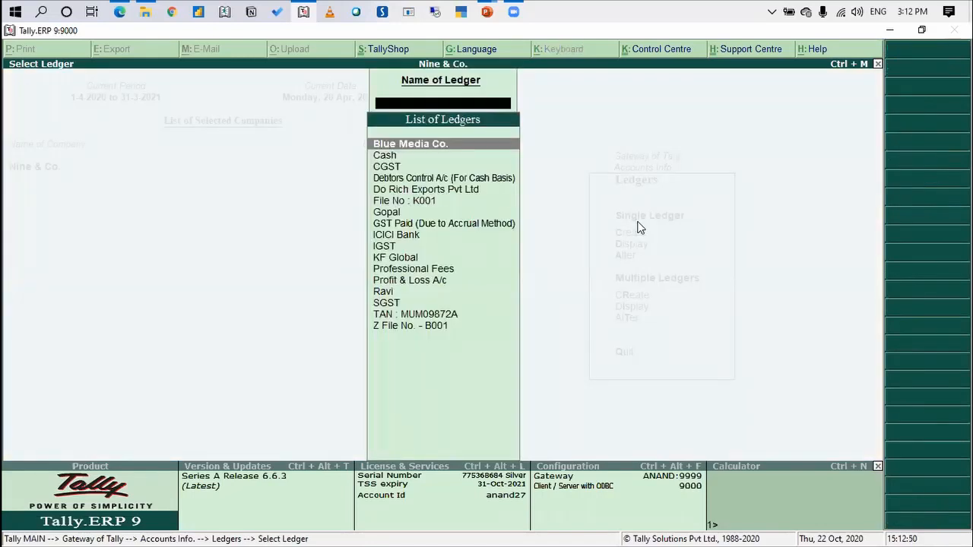
Display the Blue Media Co. ledger and examine the partner group it is under
key(Down)
key(Down)
key(Down)
key(Down)
key(Down)
key(Down)
key(Down)
key(Down)
key(Down)
key(Down)
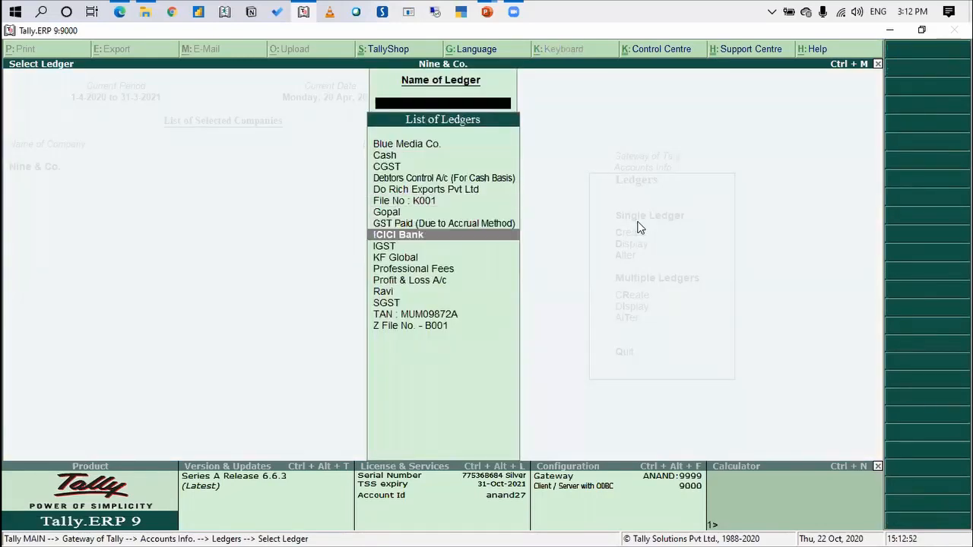
key(Down)
key(Down)
key(Down)
key(Up)
key(Up)
key(Up)
key(Up)
key(Up)
key(Up)
key(Up)
key(Up)
key(Up)
key(Up)
key(Up)
key(Up)
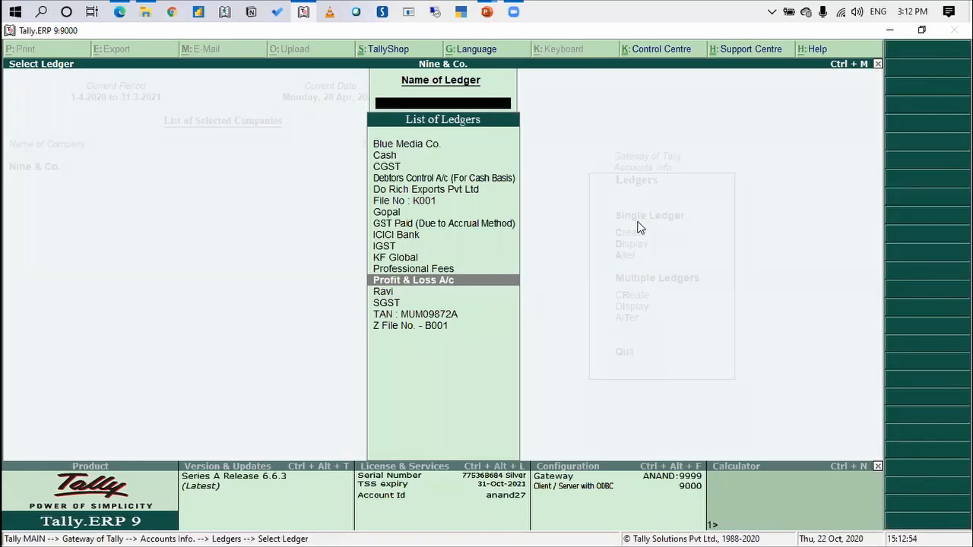
key(Up)
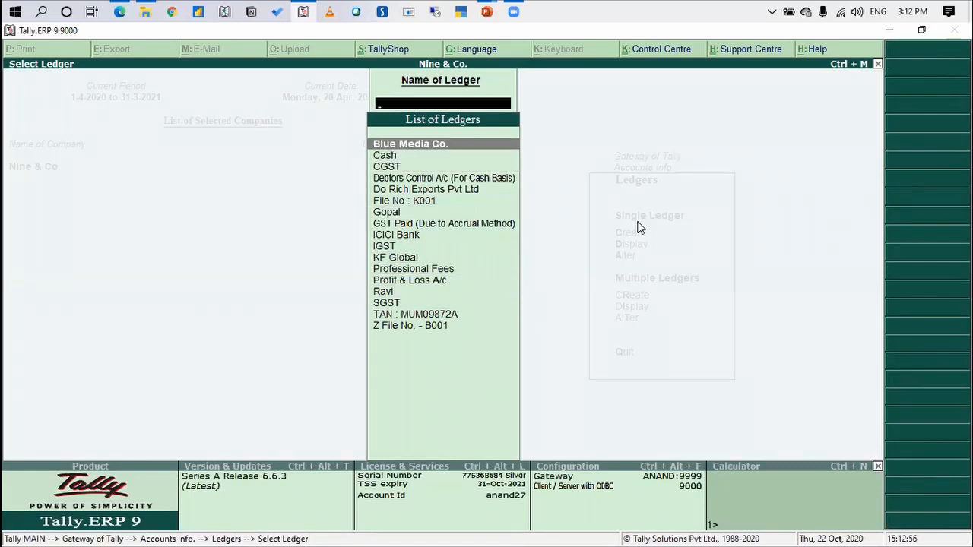
key(Return)
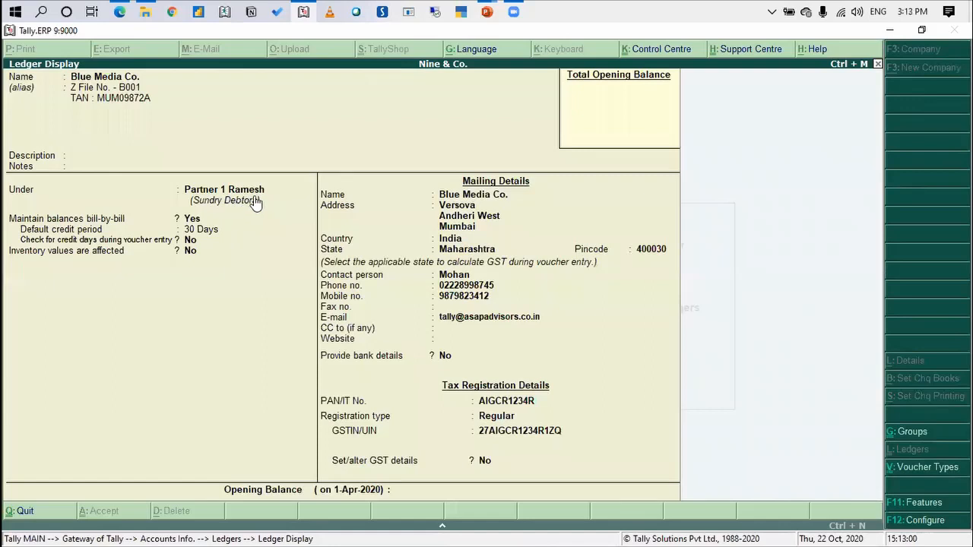
Close that ledger and display the KF Global ledger with its group and mailing details
key(Escape)
key(Down)
key(Down)
key(Down)
key(Down)
key(Down)
key(Down)
key(Down)
key(Down)
key(Down)
key(Down)
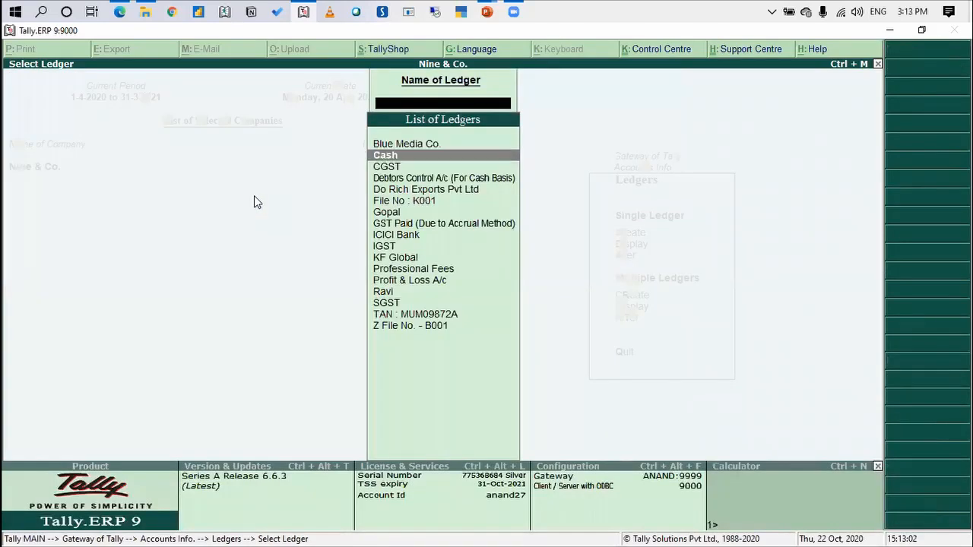
key(Return)
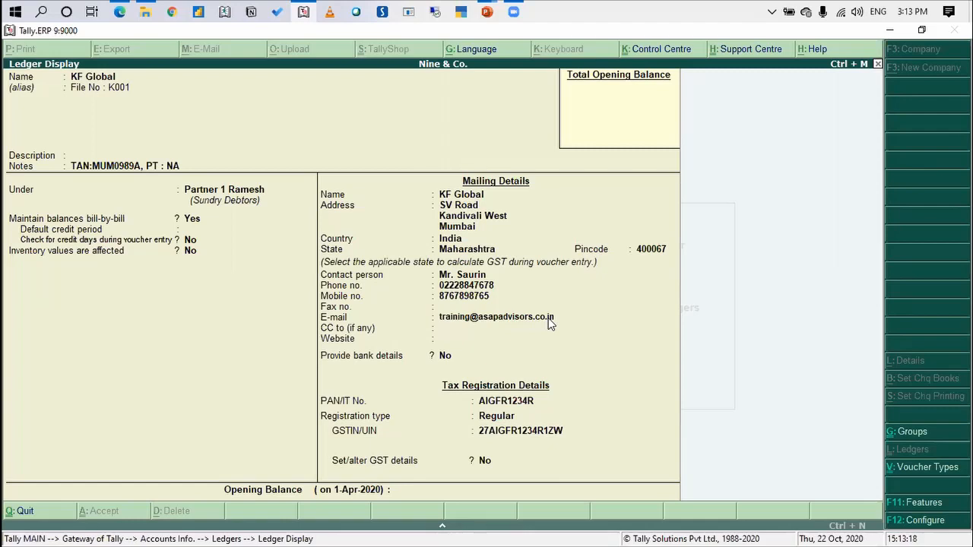
Close the KF Global ledger and display the Blue Media Co. ledger again to examine its alias and group
key(Escape)
key(Up)
key(Up)
key(Up)
key(Up)
key(Up)
key(Up)
key(Up)
key(Up)
key(Up)
key(Up)
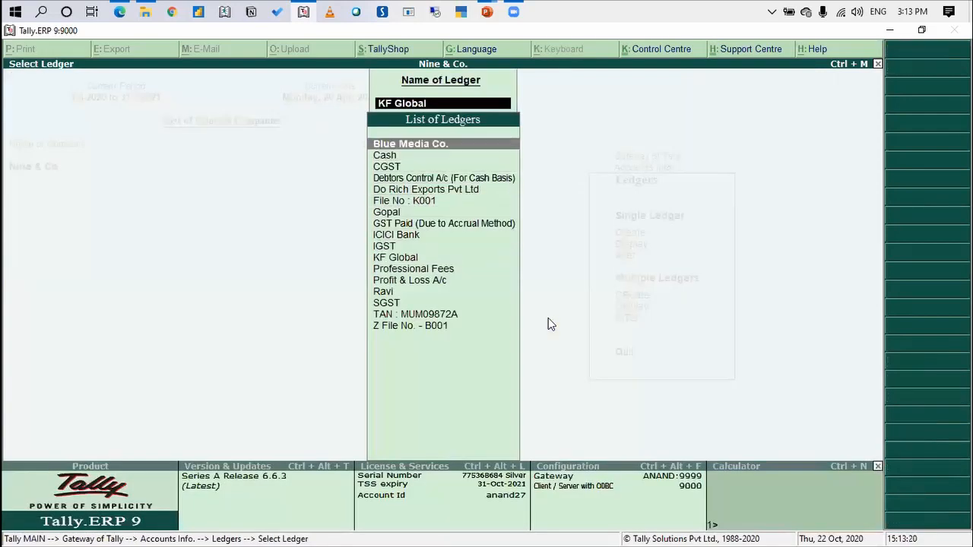
key(Return)
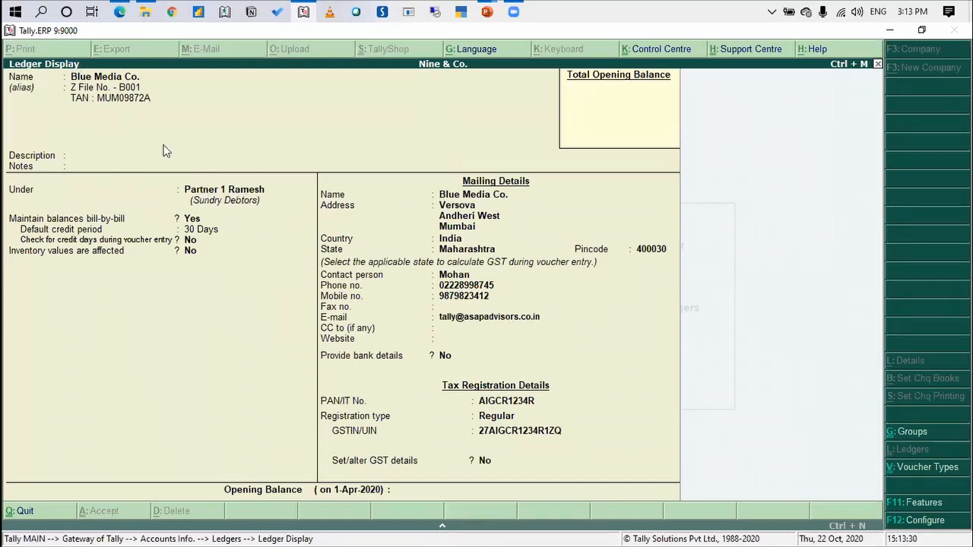
Close the Blue Media Co. ledger and display the Do Rich Exports Pvt Ltd ledger to examine its group
key(Escape)
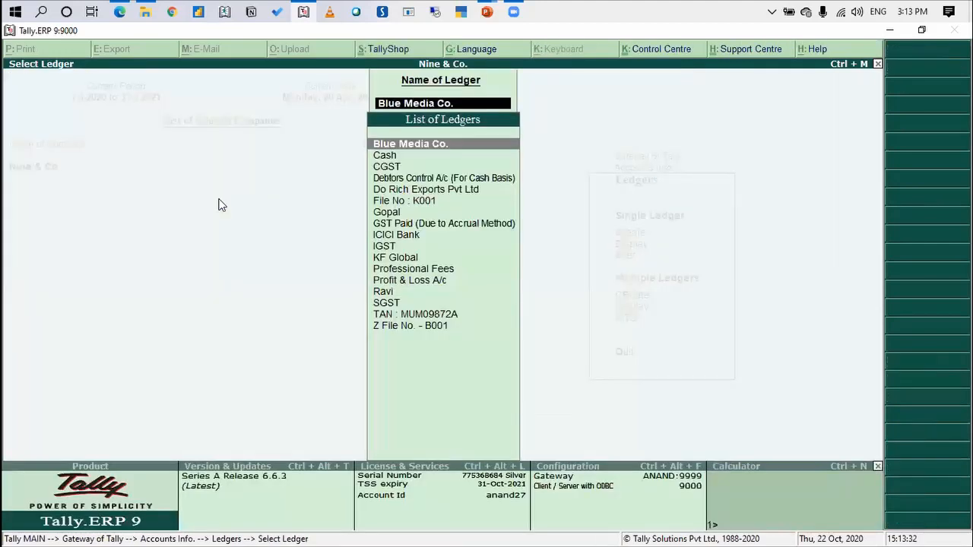
key(Down)
key(Down)
key(Down)
key(Down)
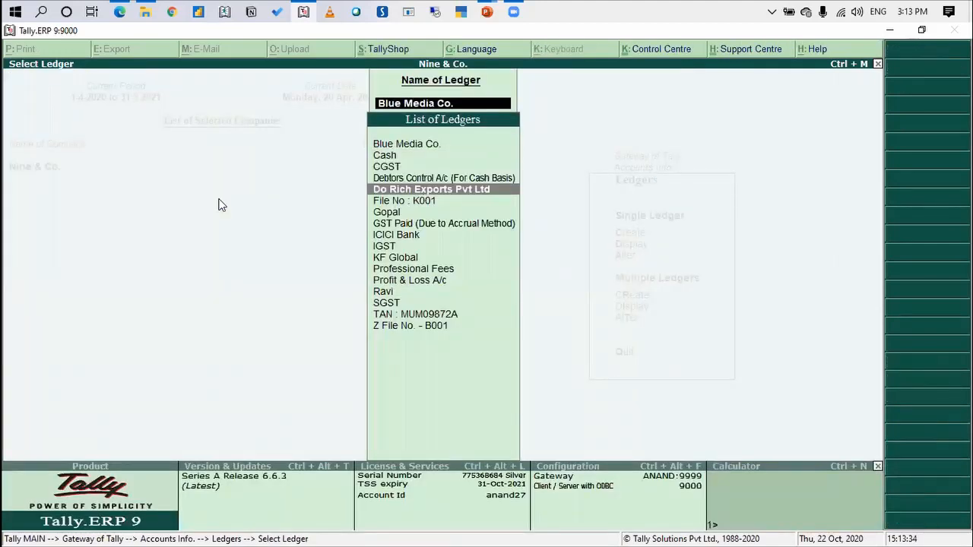
key(Return)
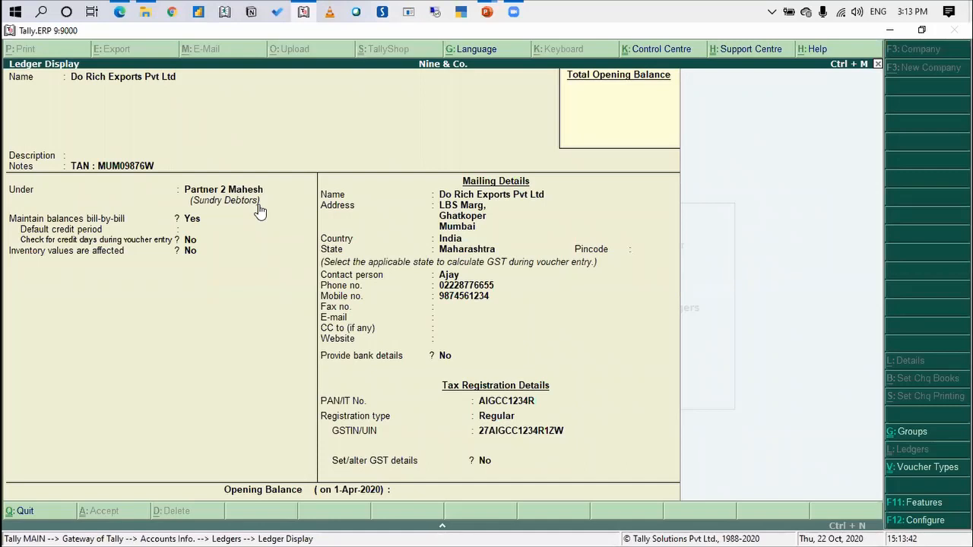
Leave the ledger display for the Gateway of Tally and open a new Staff Visit voucher
key(Escape)
key(Escape)
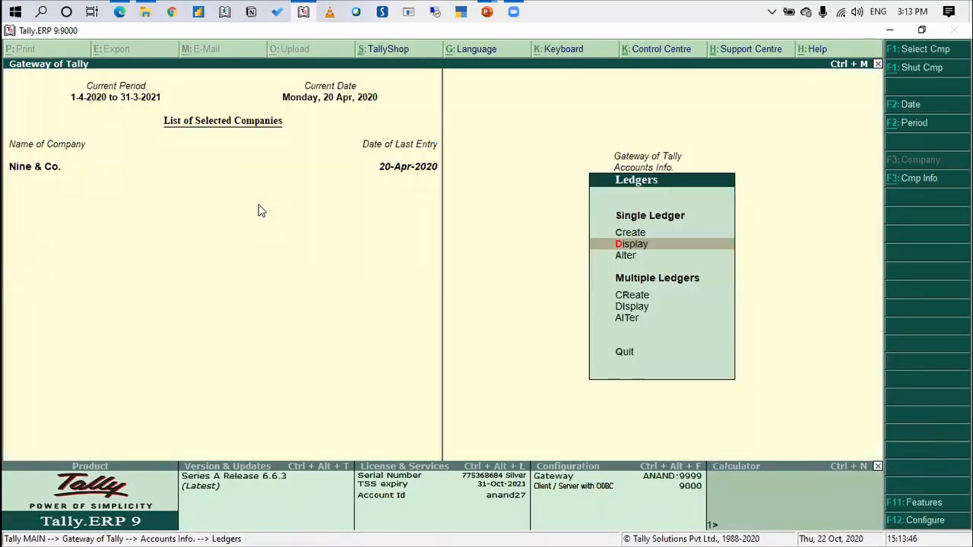
key(Escape)
key(Escape)
key(Down)
key(Down)
key(Down)
key(Up)
key(Return)
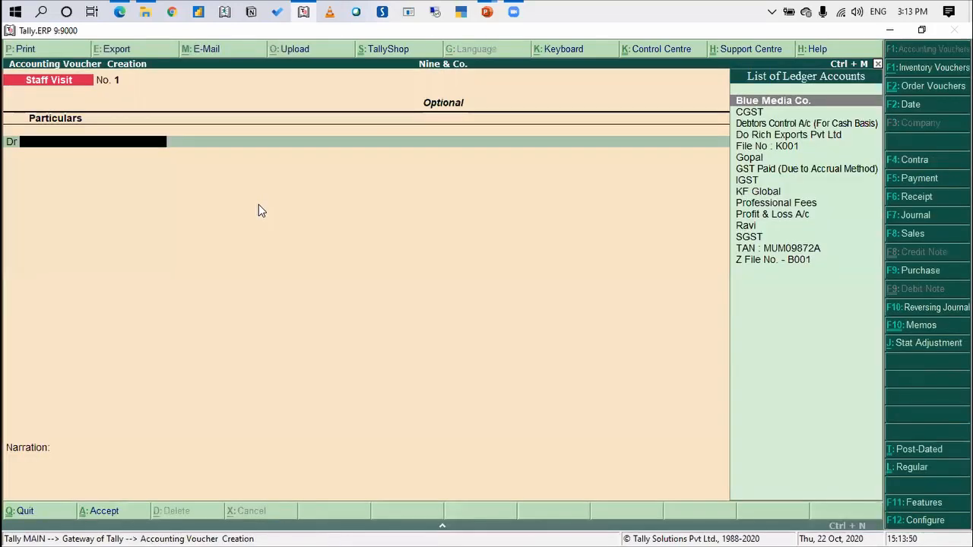
Switch to a Tax Invoice sales voucher and set its reference number to 2
click(925, 238)
key(Down)
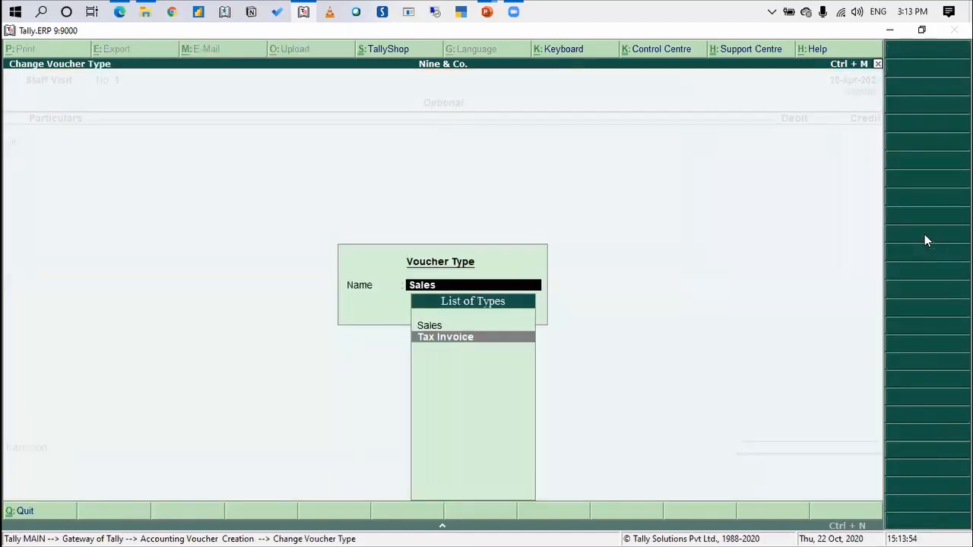
key(Return)
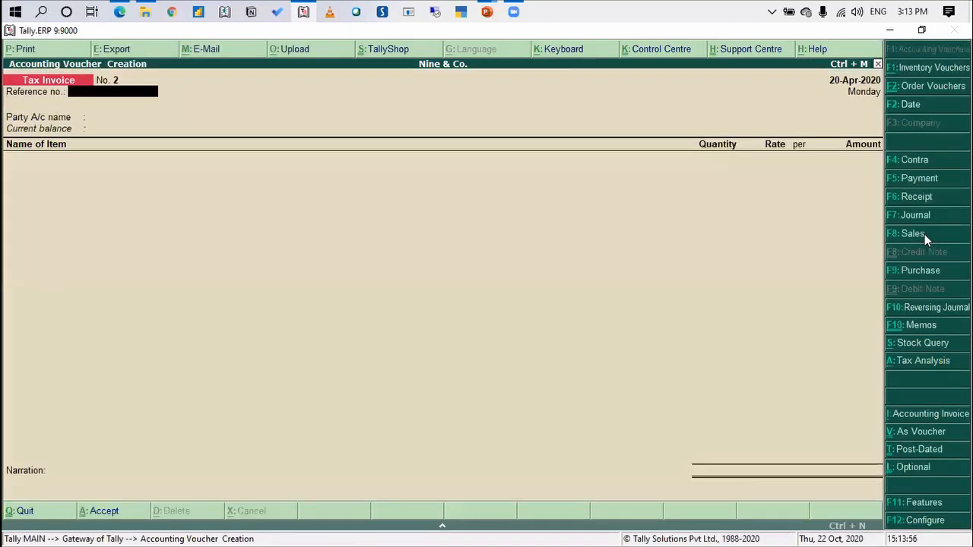
text(2)
key(Return)
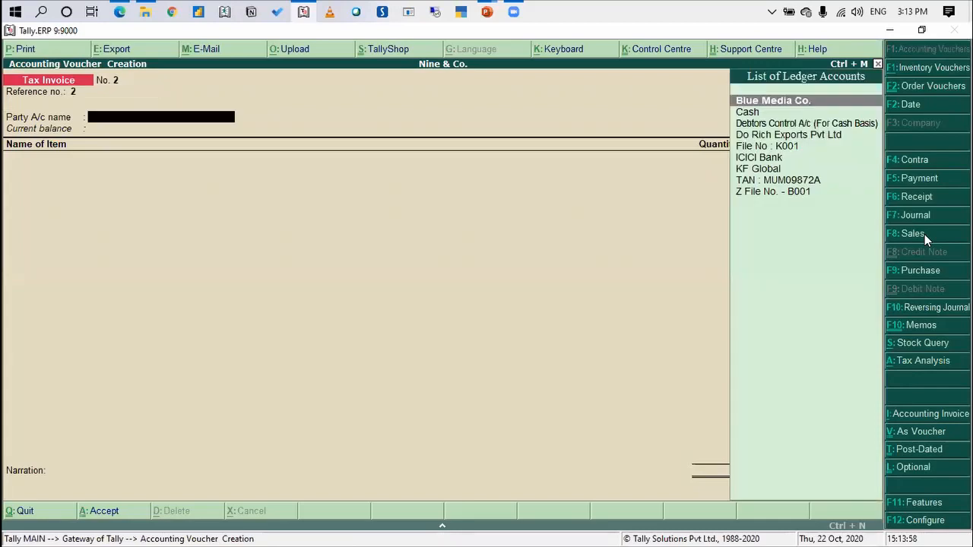
Choose Do Rich Exports Pvt Ltd as the invoice's party account and accept its party details
key(Down)
key(Down)
key(Down)
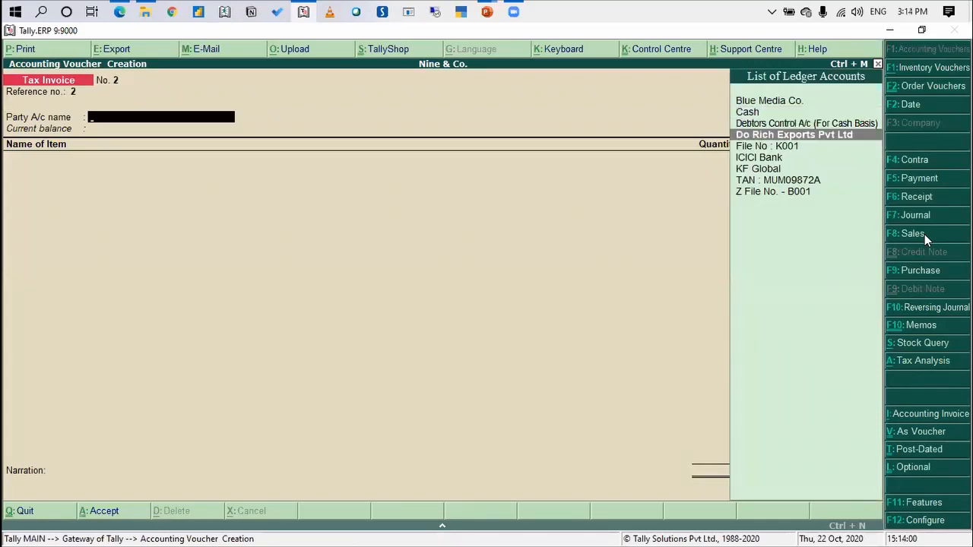
key(Return)
key(ctrl+a)
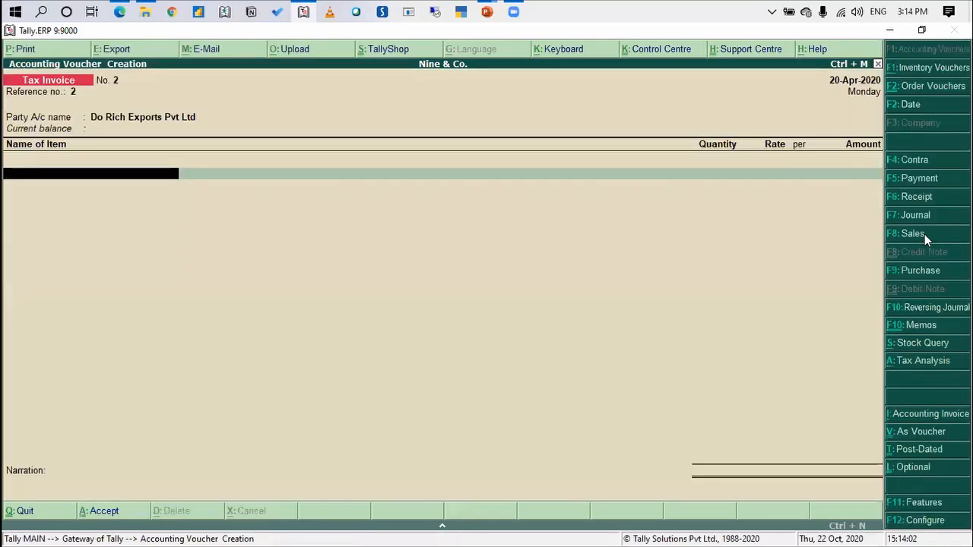
Skip the stock items and add Professional Fees of 1,00,000 to the invoice
key(Return)
text(Profe)
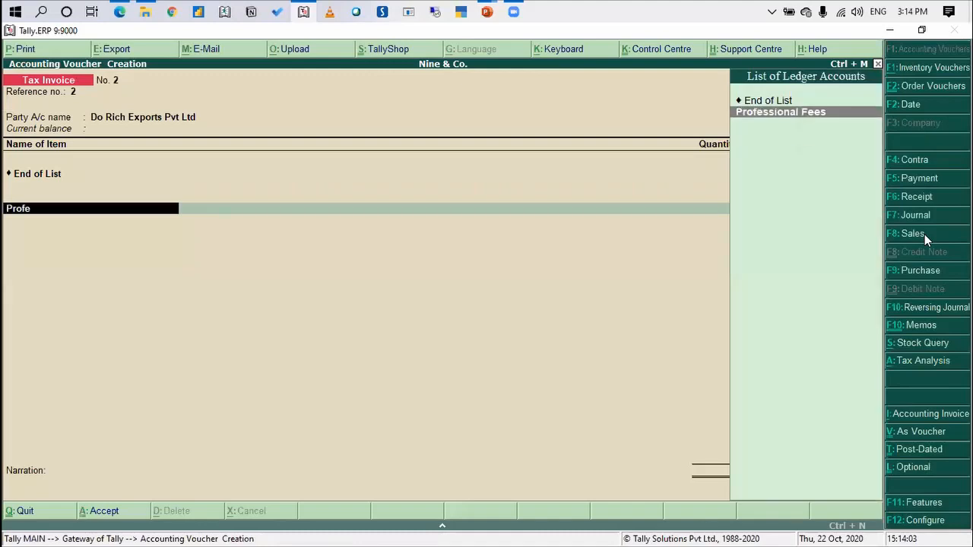
key(Return)
text(1,00,000)
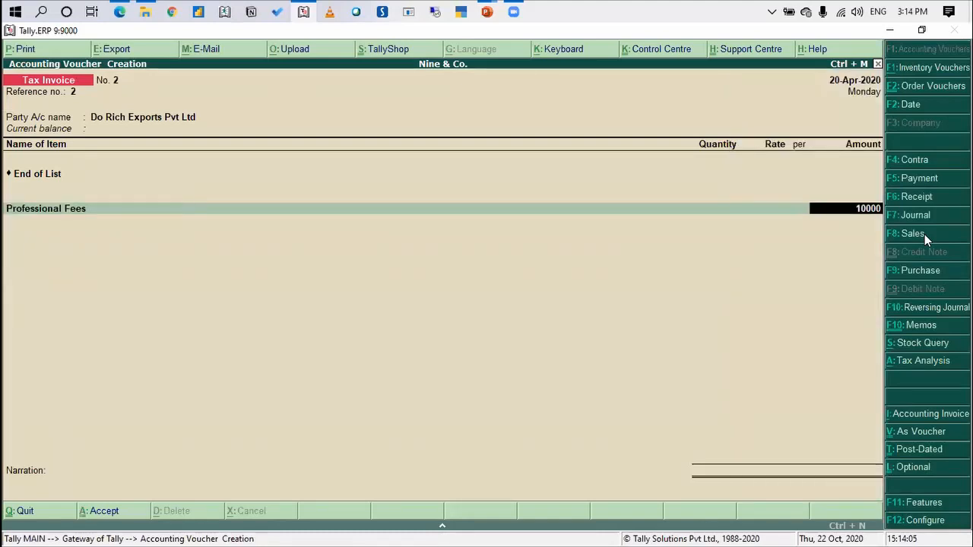
key(Return)
Add the CGST and SGST ledgers below Professional Fees with their calculated amounts and save the invoice
text(cgs)
key(Return)
key(Return)
key(Return)
text(sgst)
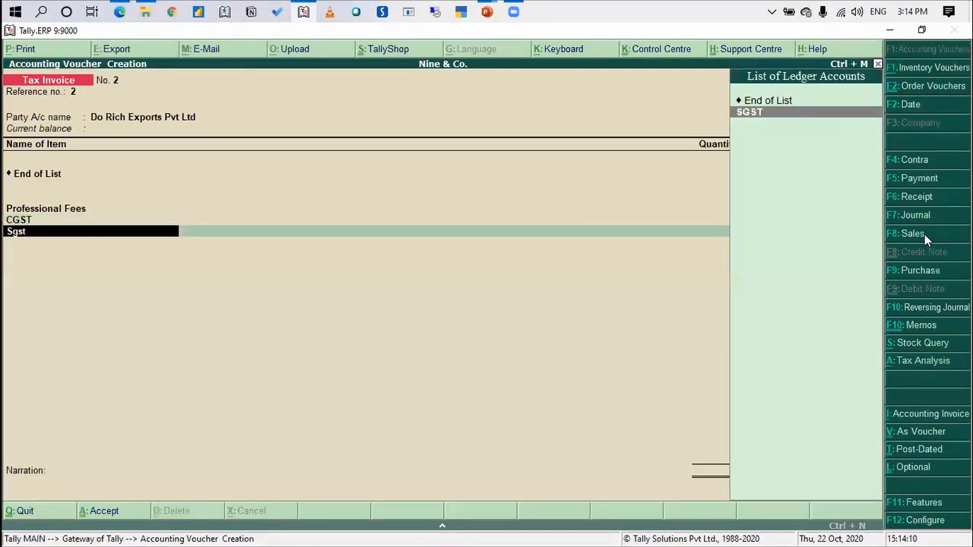
key(Return)
key(Return)
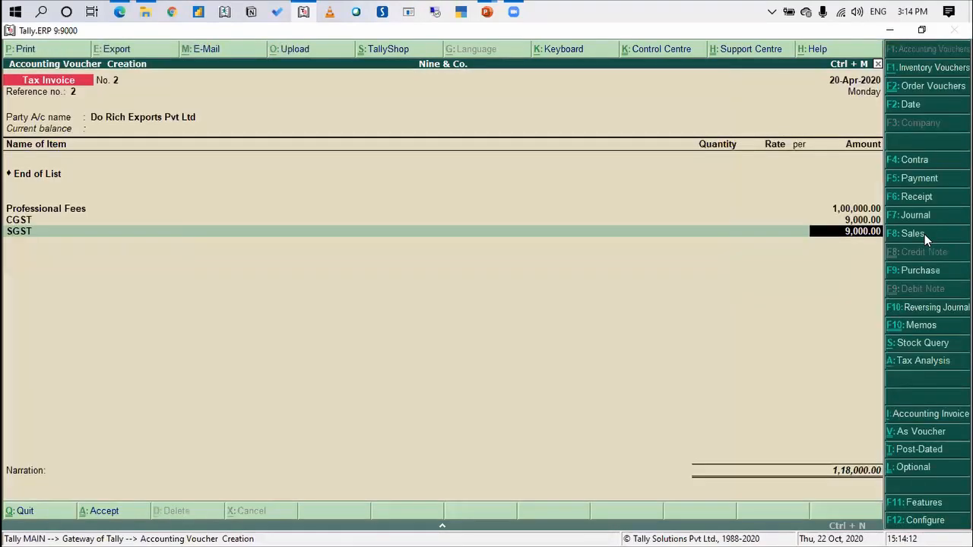
key(Return)
key(Return)
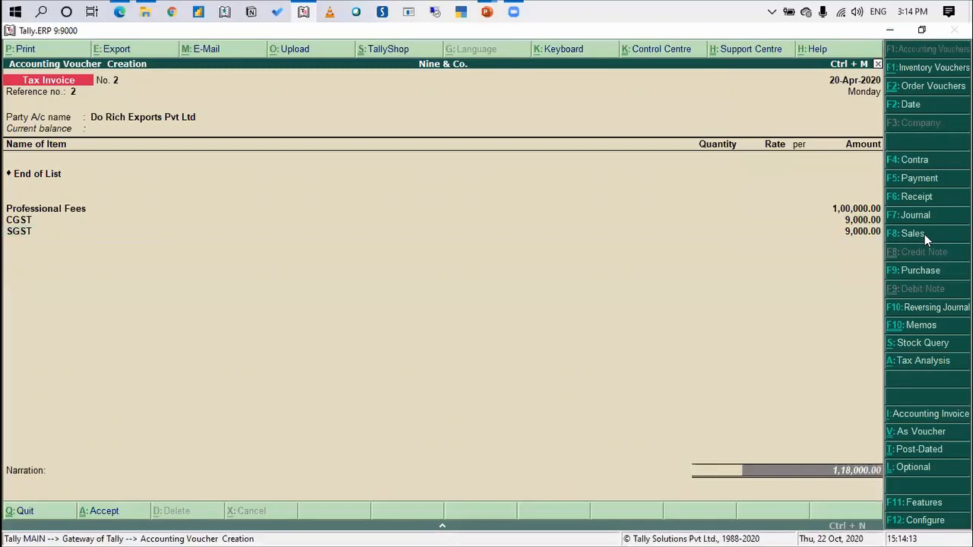
key(Return)
key(y)
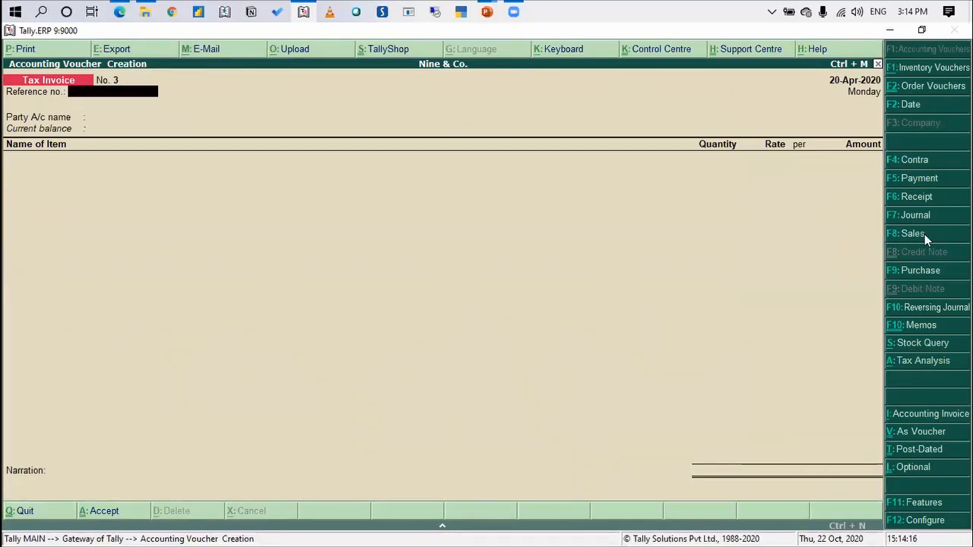
Start the next Tax Invoice with reference number 3 for KF Global, linking delivery note 1 and accepting the party details
text(3)
key(Return)
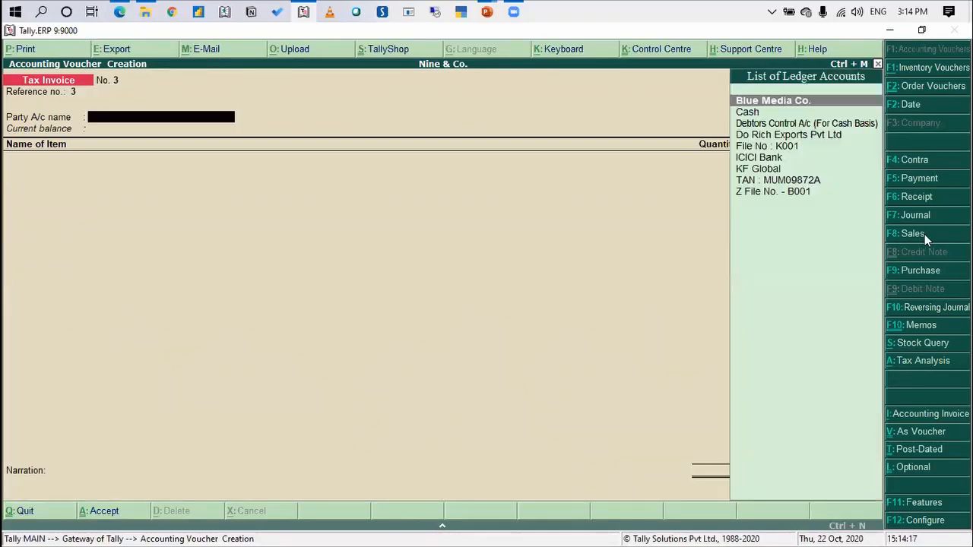
text(KF)
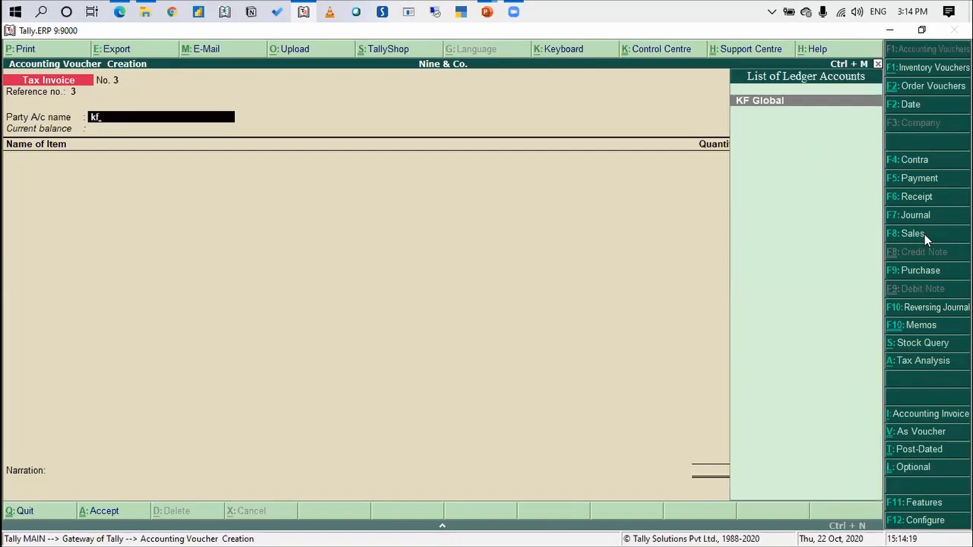
key(Return)
Accept the GSTR 1 item at 1 Nos and a rate of 4,500, allocated to Professional Fees
key(Return)
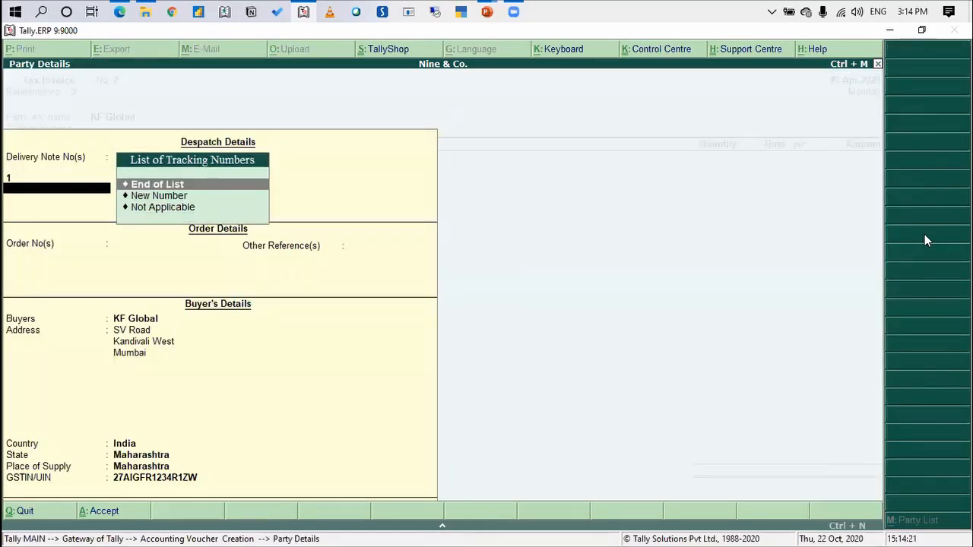
key(ctrl+a)
key(Return)
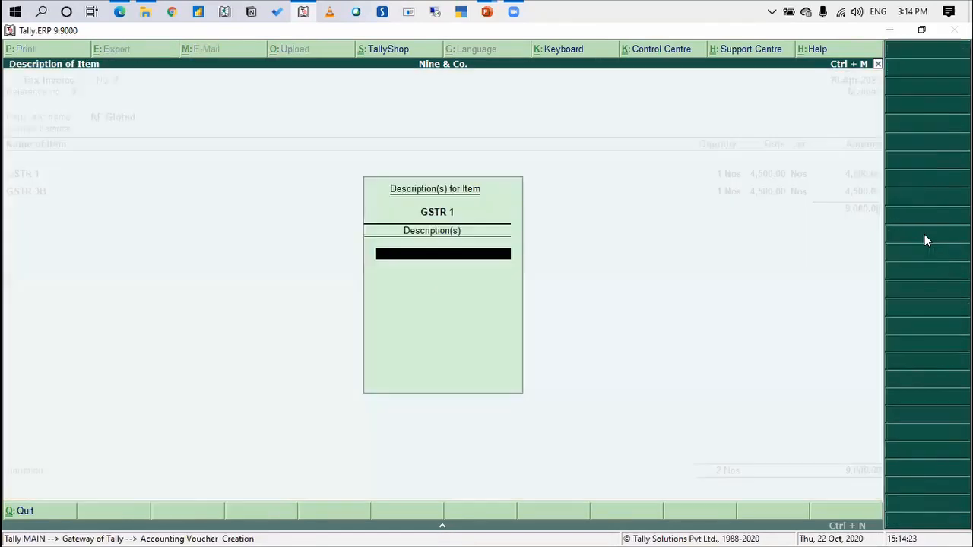
key(Return)
key(Return)
key(Return)
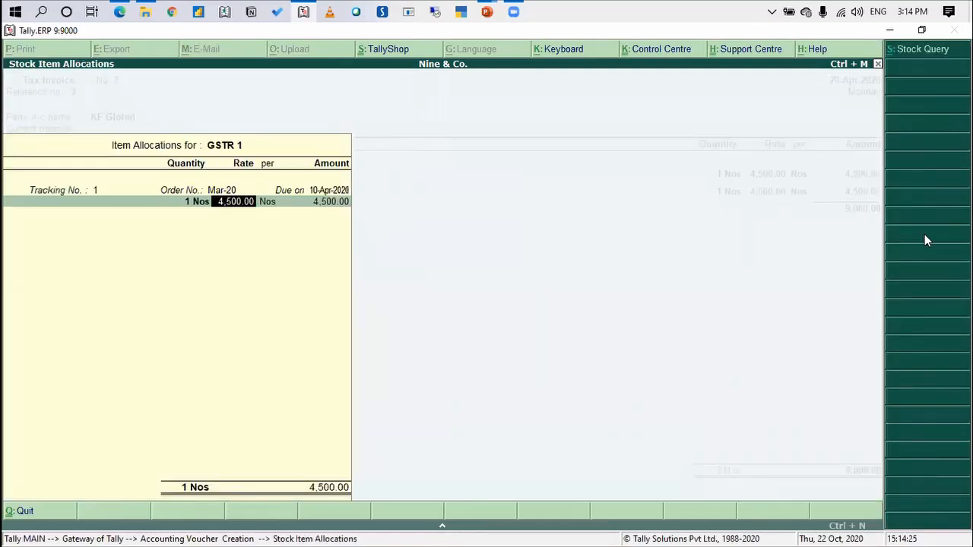
key(Return)
key(Return)
key(Return)
key(Return)
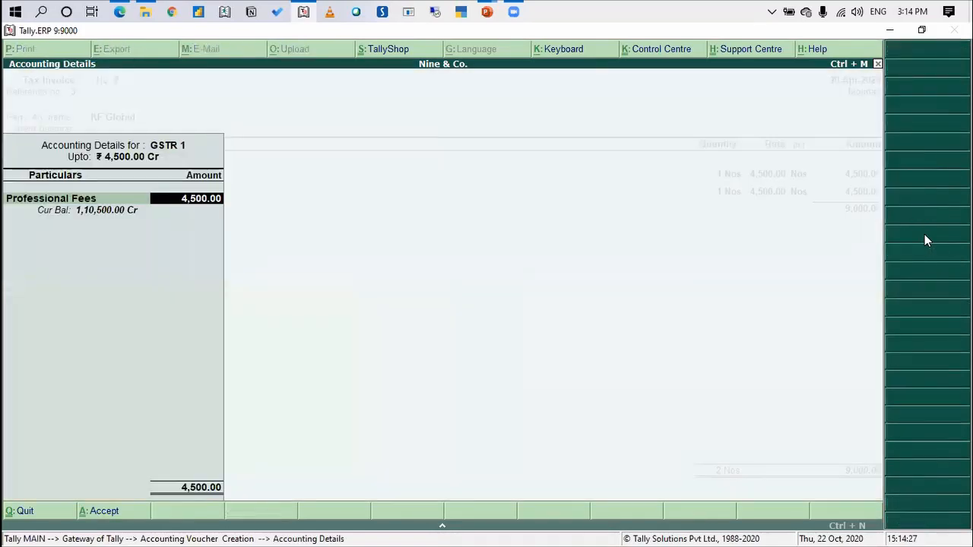
key(Return)
key(Return)
key(Return)
key(Return)
key(Return)
key(Return)
key(Return)
key(Return)
key(Return)
key(Return)
key(Return)
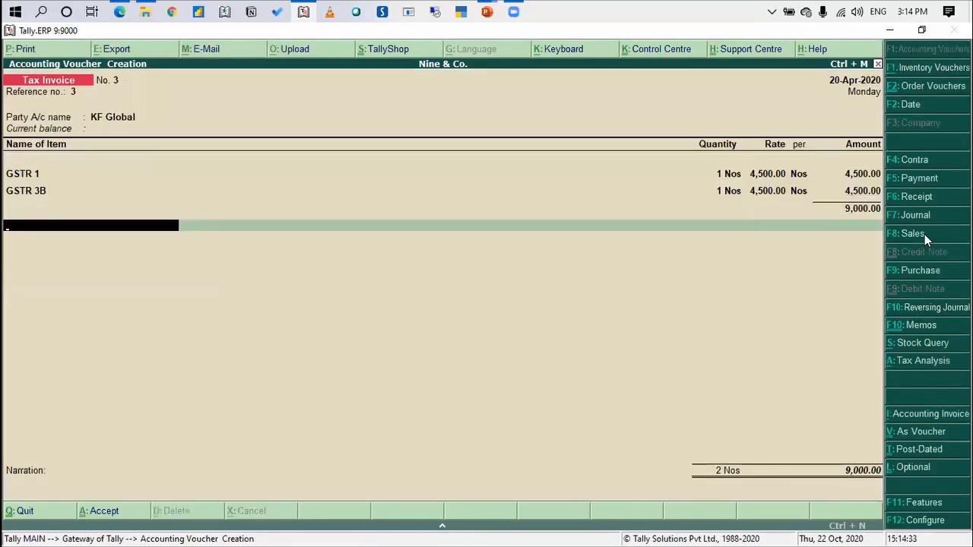
Add the CGST and SGST ledgers to the KF Global invoice without descriptions and save it
text(cgst)
key(Return)
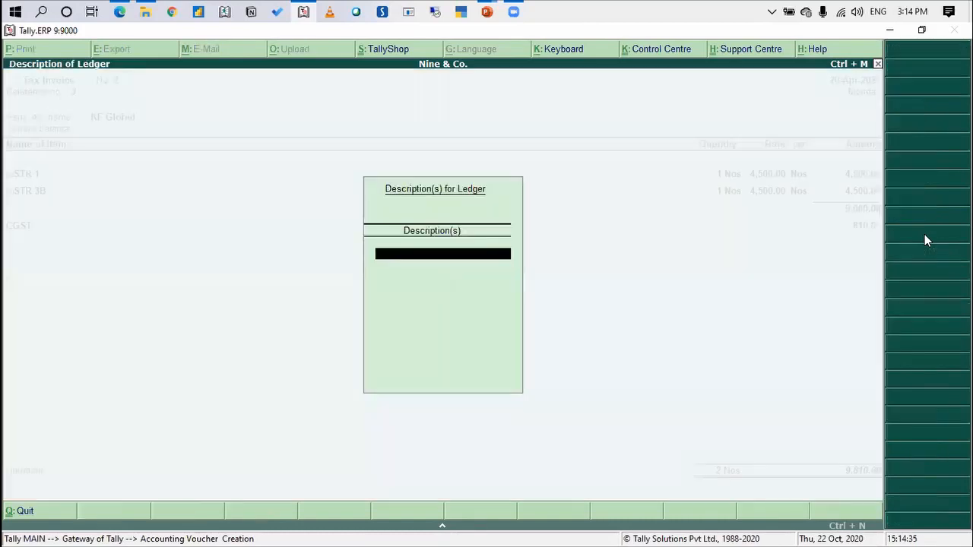
key(Return)
key(Return)
text(Sgst)
key(Return)
key(Return)
key(Return)
key(Return)
key(Return)
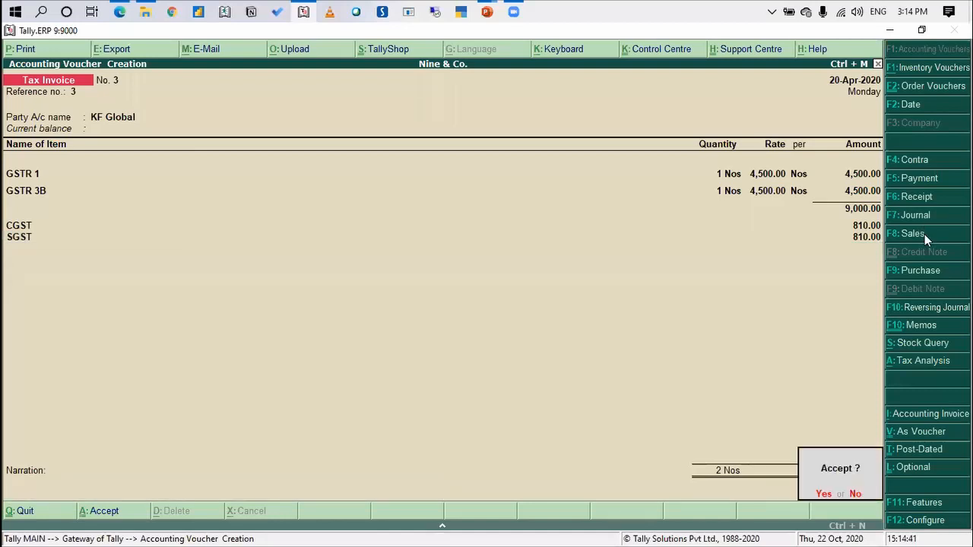
Leave voucher entry for the Gateway of Tally and open the Balance Sheet
key(Return)
key(Escape)
key(Return)
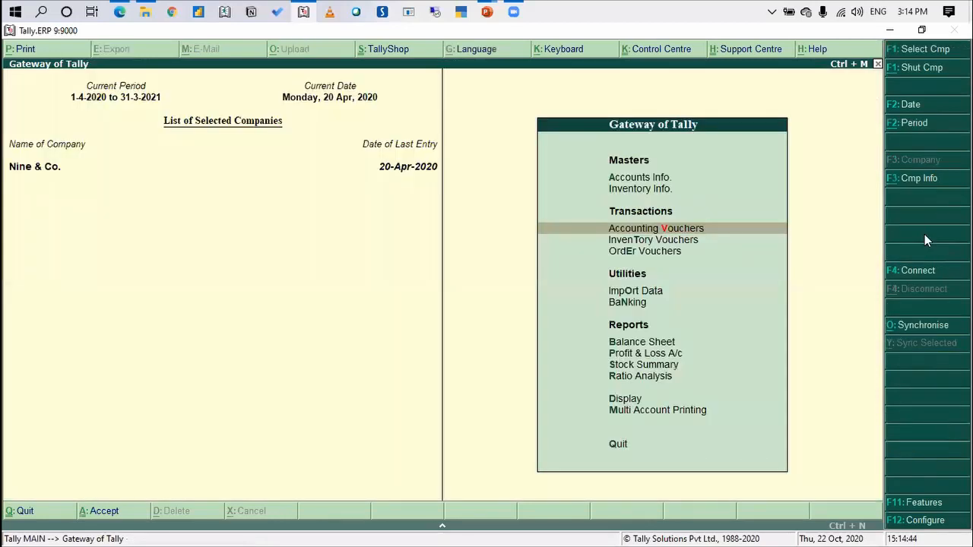
key(Down)
key(Down)
key(Down)
key(Down)
key(Down)
key(Down)
key(Up)
key(Return)
Expand Current Assets in the Balance Sheet and open the Sundry Debtors group summary
key(Right)
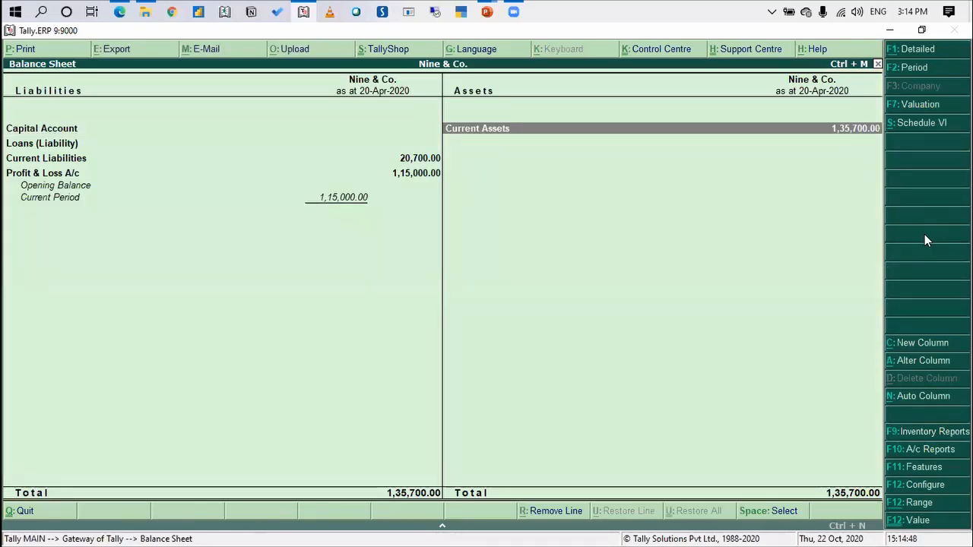
key(Return)
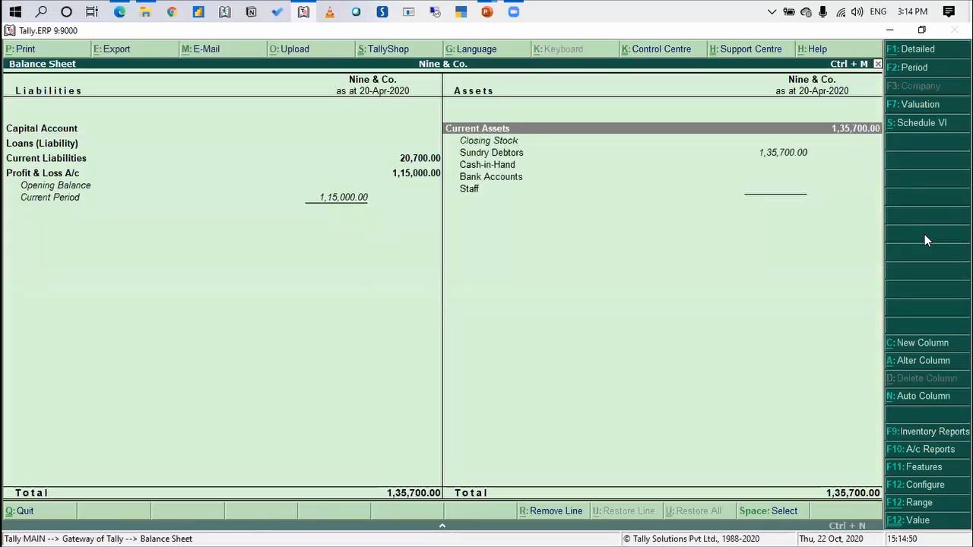
key(Down)
key(Down)
key(Return)
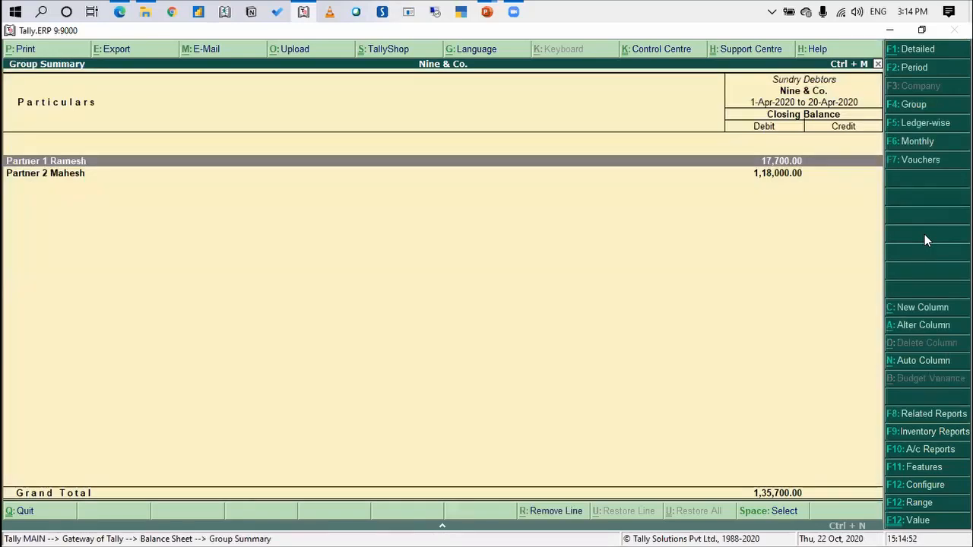
Expand both partner groups in the Sundry Debtors summary to list their clients
key(Return)
key(Down)
key(Down)
key(Down)
key(Return)
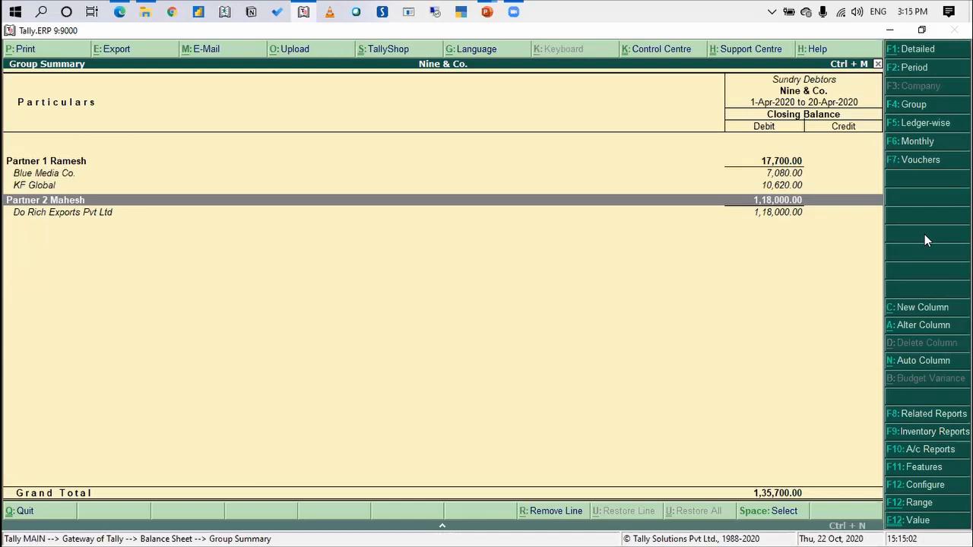
Examine the outstanding balances of the client ledgers listed under each partner group
key(Up)
key(Up)
key(Up)
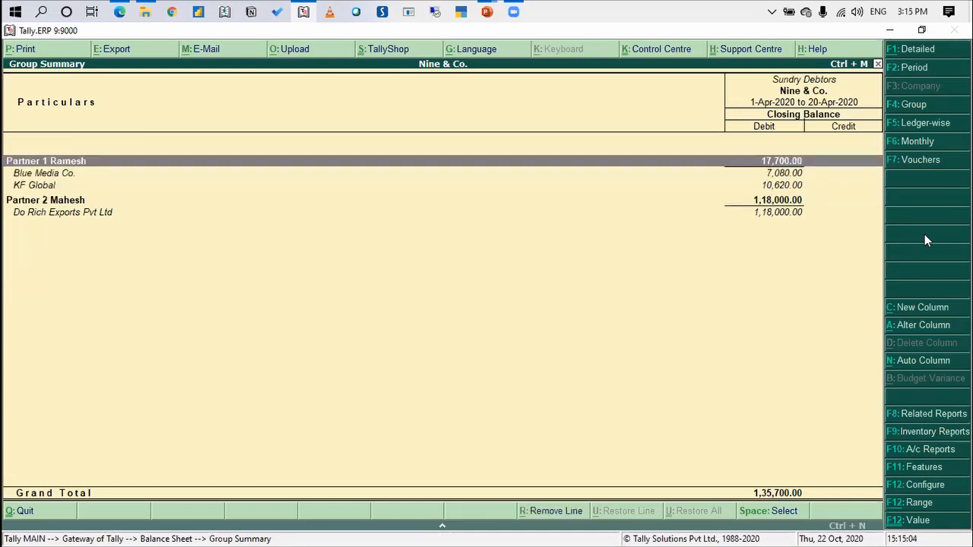
key(Down)
key(Down)
key(Down)
key(Up)
key(Up)
key(Up)
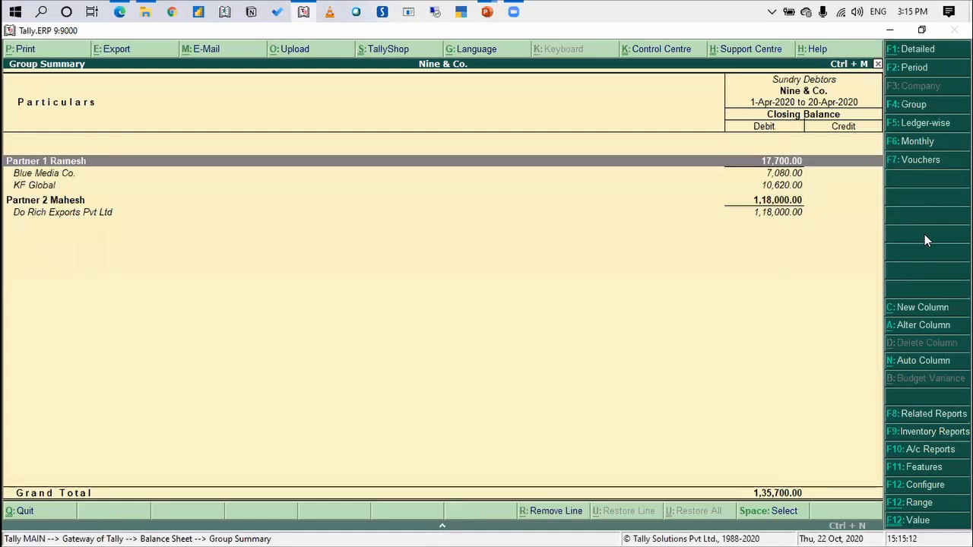
Open the Blue Media Co. ledger for alteration to check its contact e-mail, and quit it without changes
key(Down)
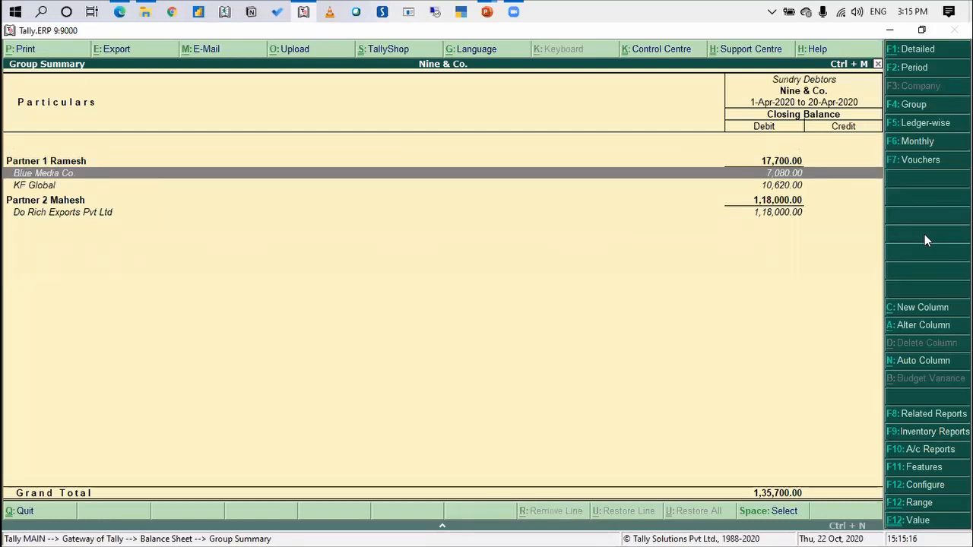
key(ctrl+Return)
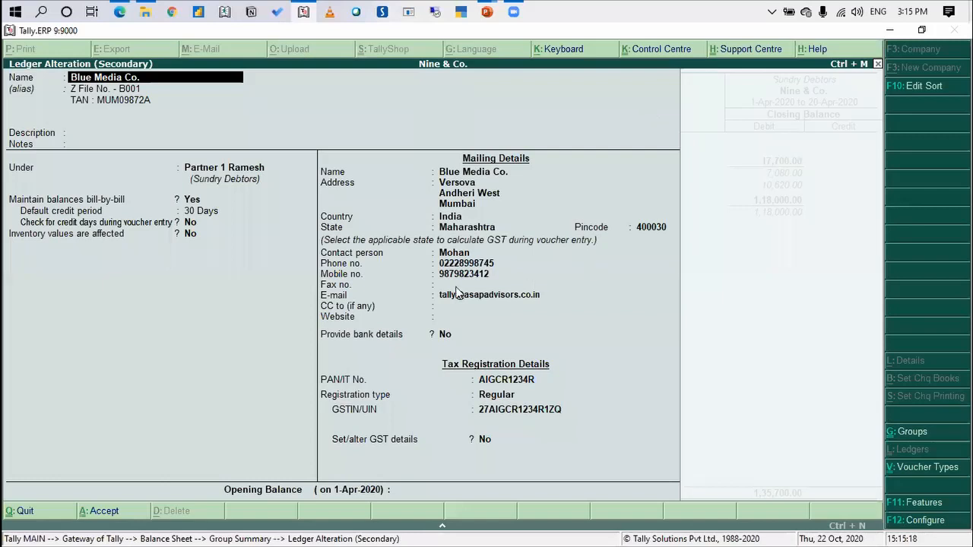
key(Escape)
key(Escape)
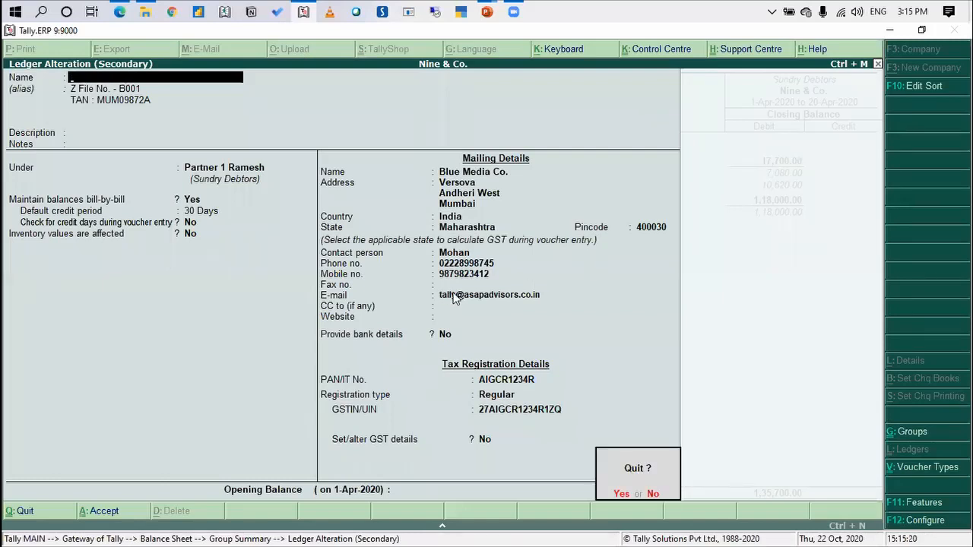
key(y)
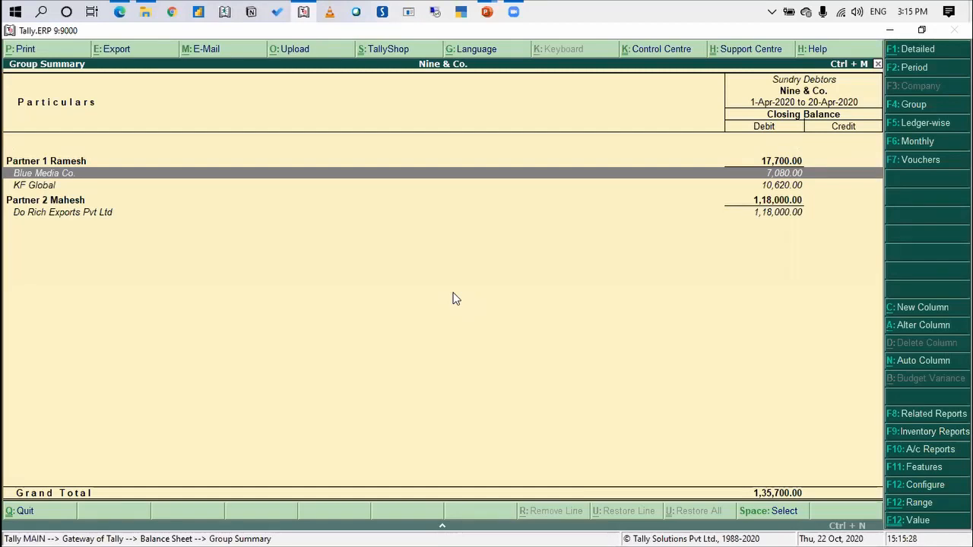
Return to the Gateway of Tally and open the Outstanding Statements options under Multi Account Printing
key(Escape)
key(Escape)
key(Escape)
key(Escape)
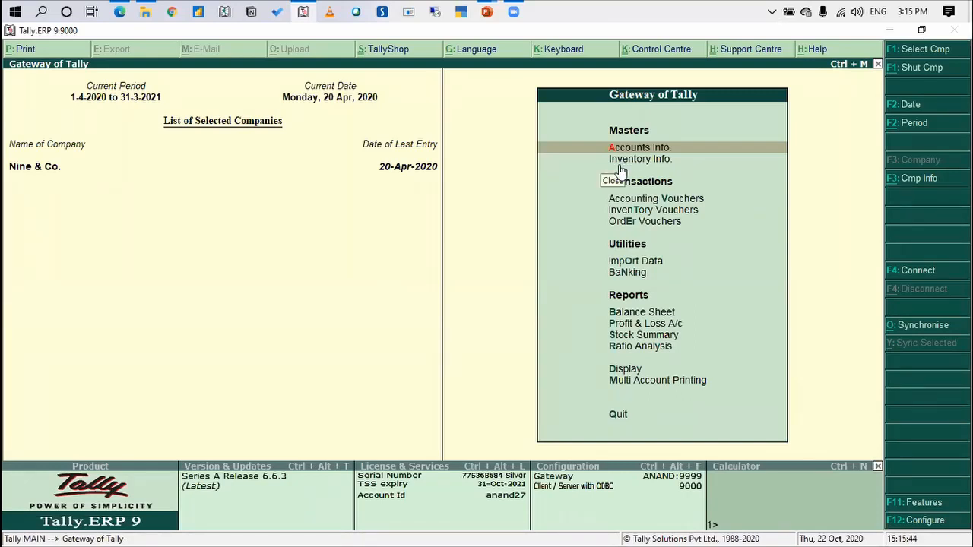
click(436, 240)
key(Down)
key(Down)
key(Down)
key(Down)
key(Down)
key(Down)
key(Down)
key(Down)
key(Down)
key(Down)
key(Down)
key(Down)
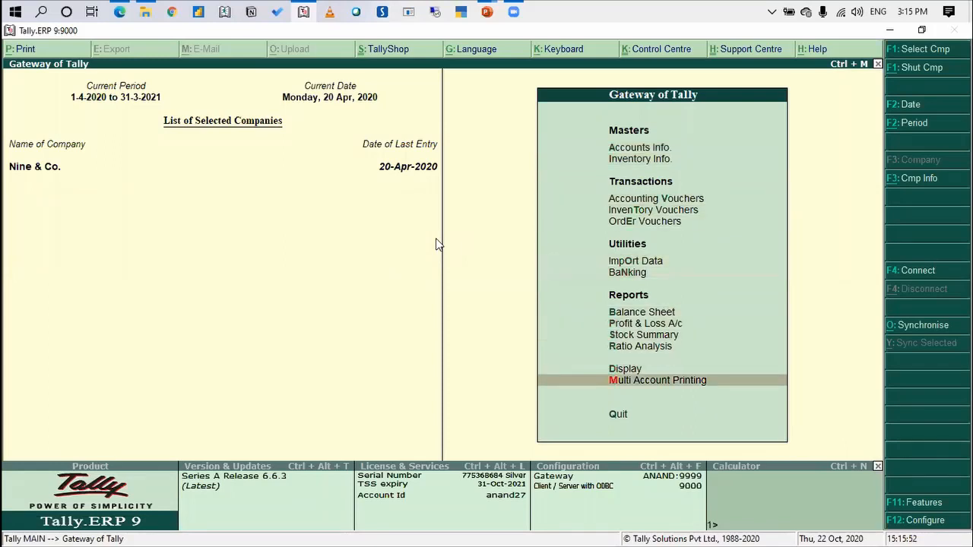
key(Return)
key(Down)
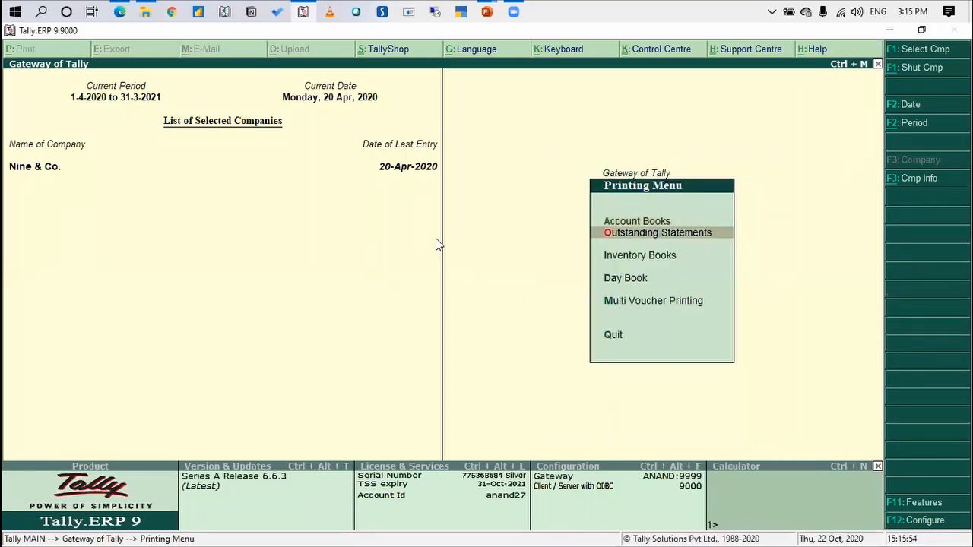
key(Return)
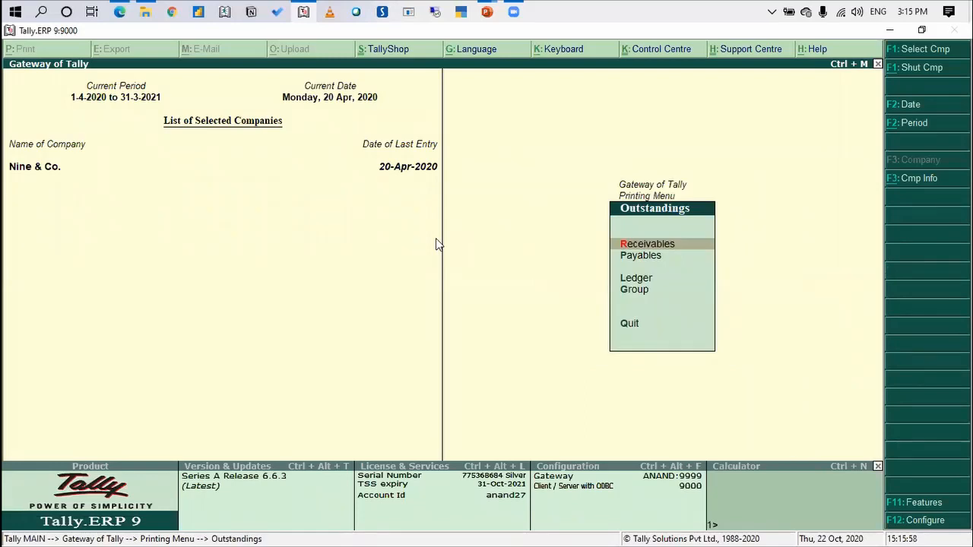
key(Return)
key(Return)
key(Escape)
key(Escape)
Generate the print preview of the Group Outstandings report for the Partner 1 group
key(Down)
key(Down)
key(Down)
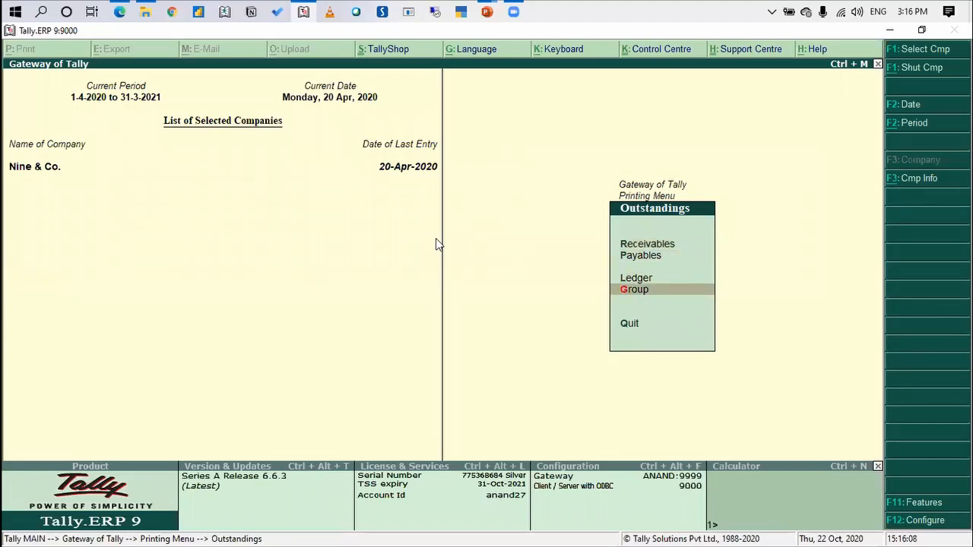
key(Return)
key(Return)
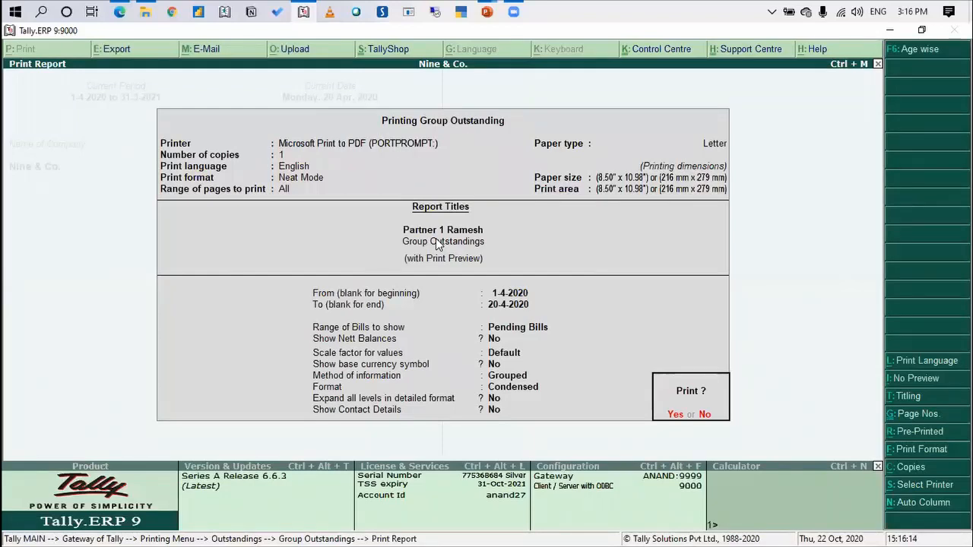
key(Return)
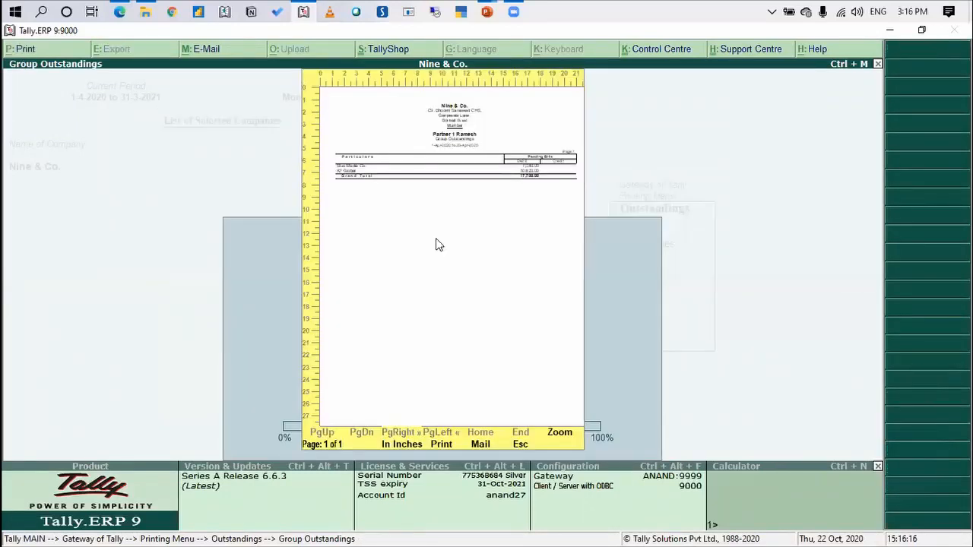
Enlarge the previewed report to read each client's pending bills, and close it back to the Gateway of Tally
key(alt+z)
key(Down)
key(Down)
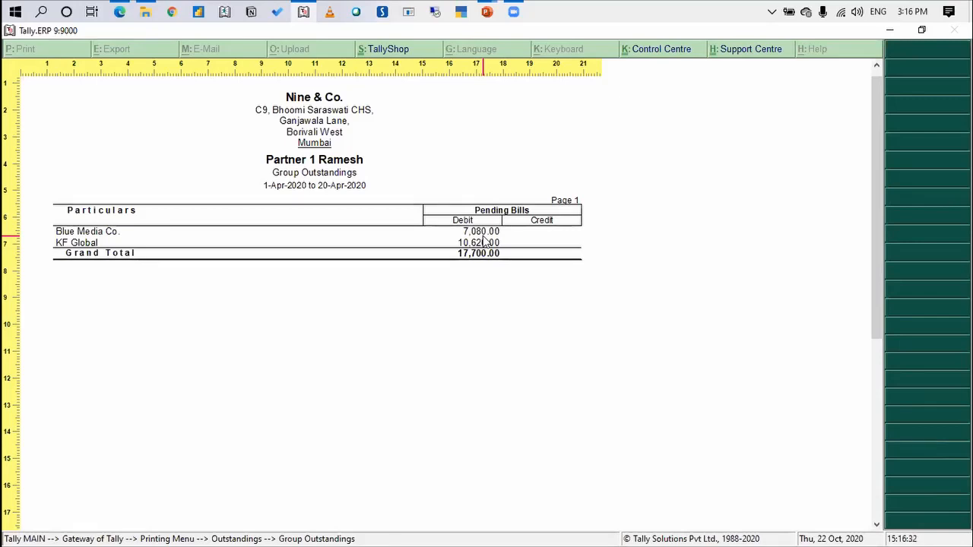
key(Escape)
key(Escape)
key(Escape)
key(Escape)
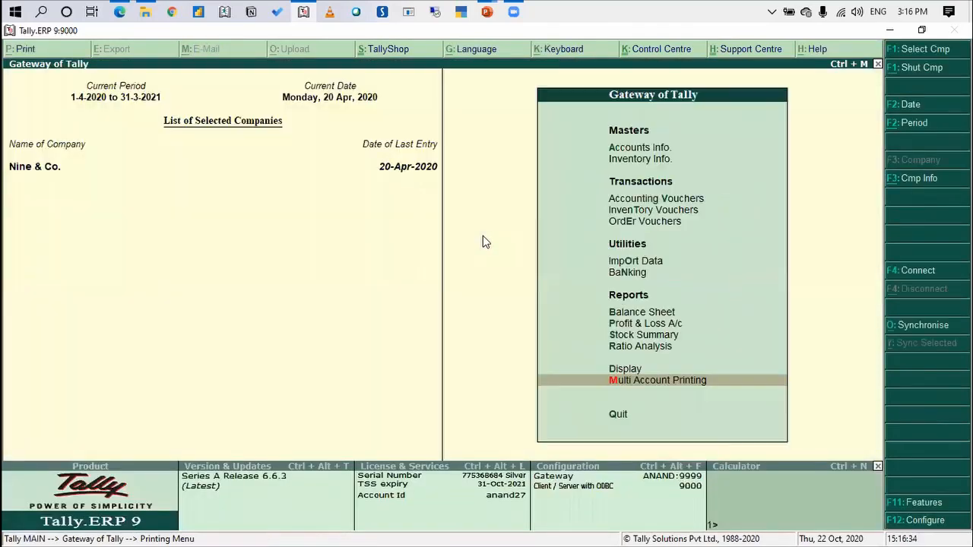
Open the print settings for bill-wise ledger outstandings of all accounts in the Partner 1 group
key(Return)
key(Down)
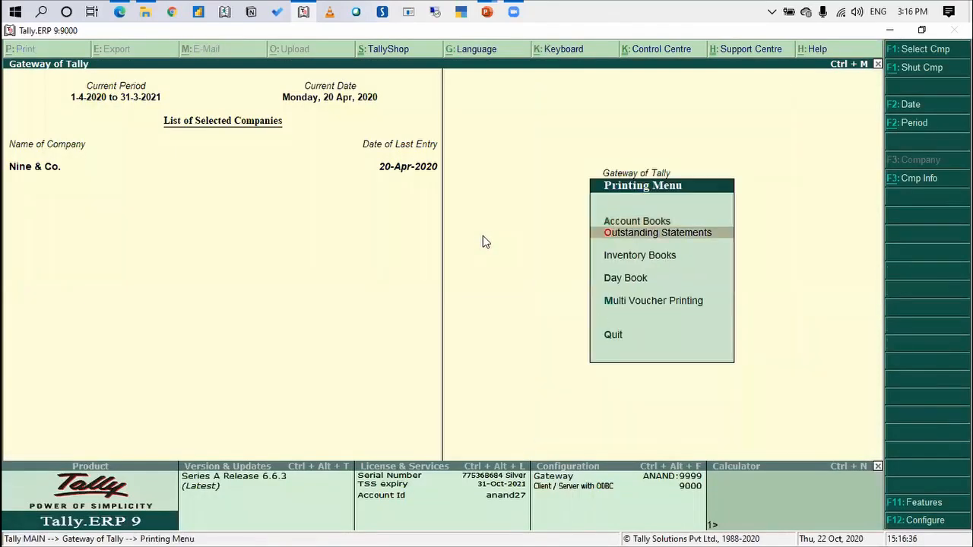
key(Return)
key(Down)
key(Down)
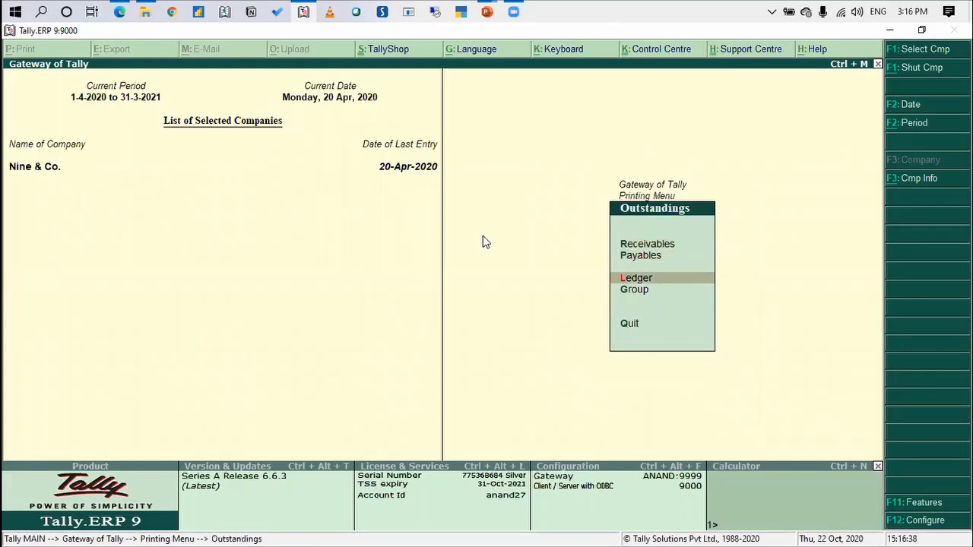
key(Return)
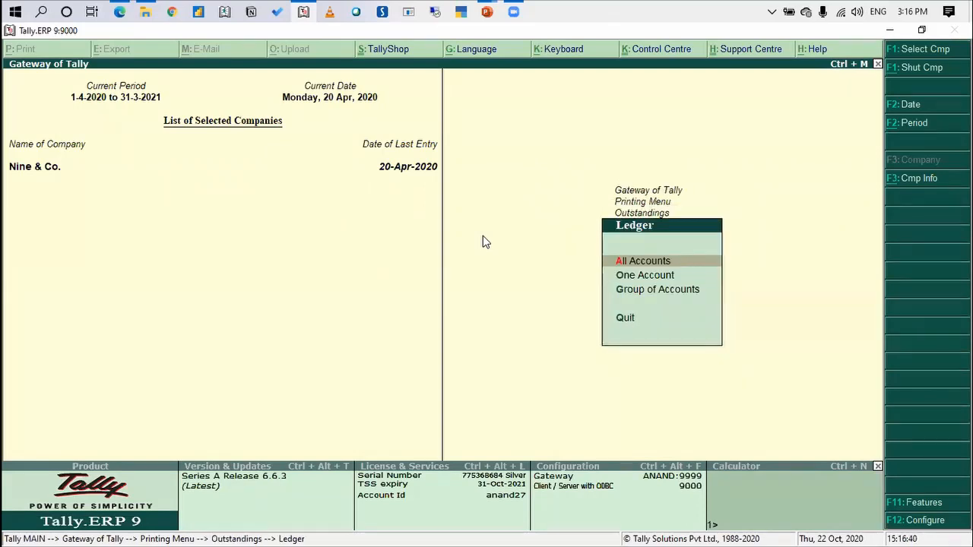
key(Down)
key(Down)
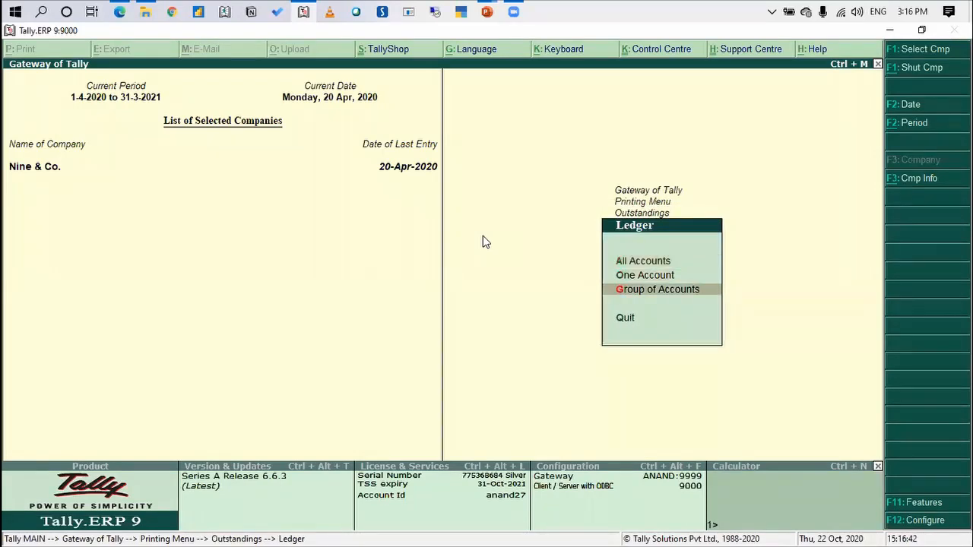
key(Return)
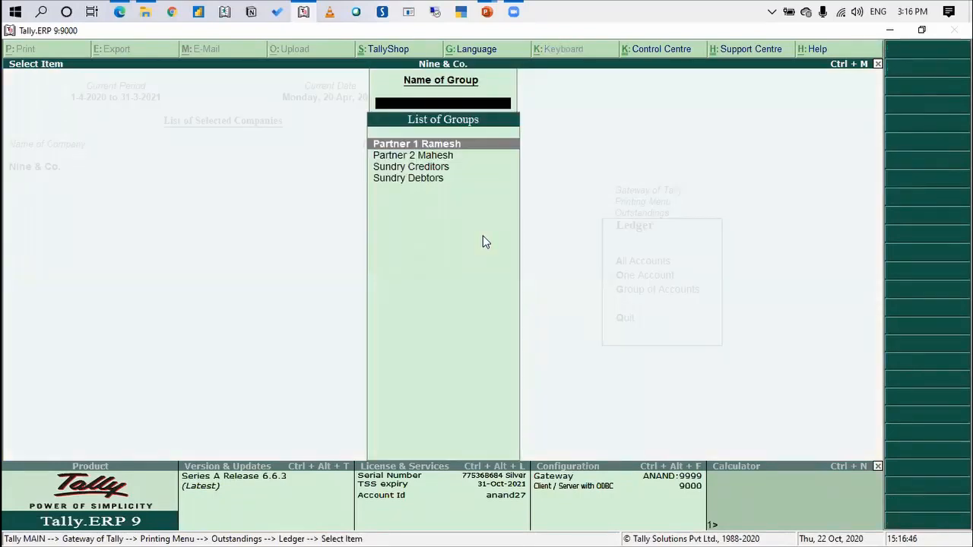
key(Return)
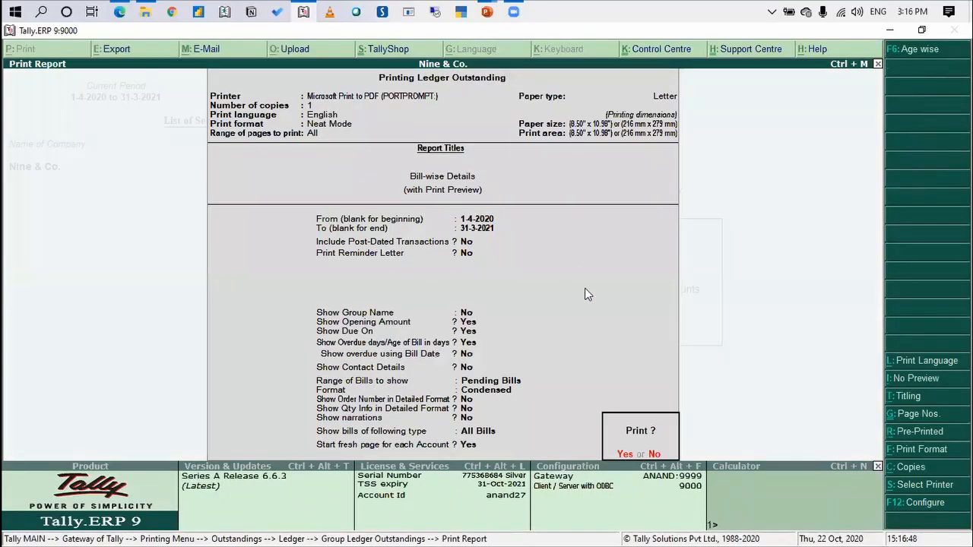
Set the ledger outstandings to be mailed through Gmail as A4 PDF, and enter the sender's e-mail account password
click(197, 54)
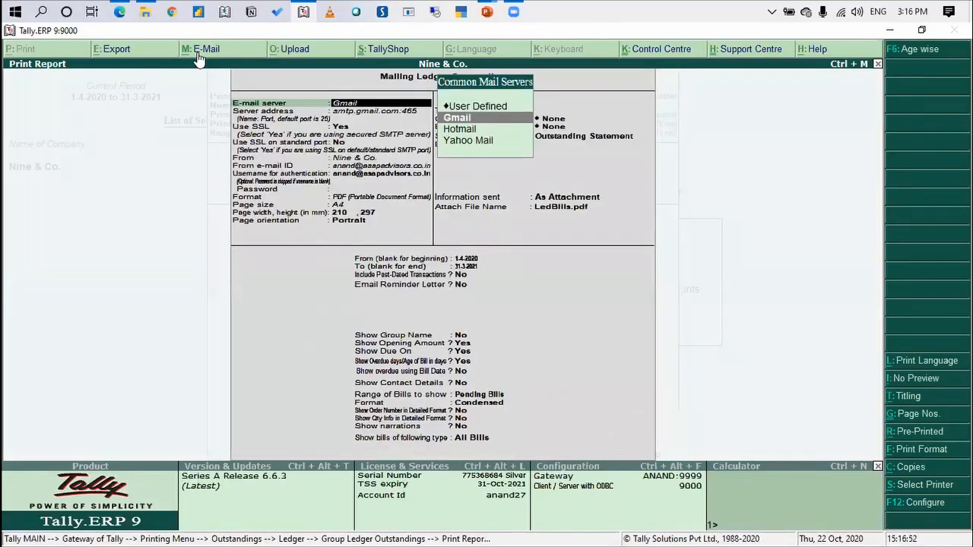
key(Return)
key(Return)
key(Return)
key(Return)
key(Return)
key(Return)
key(Return)
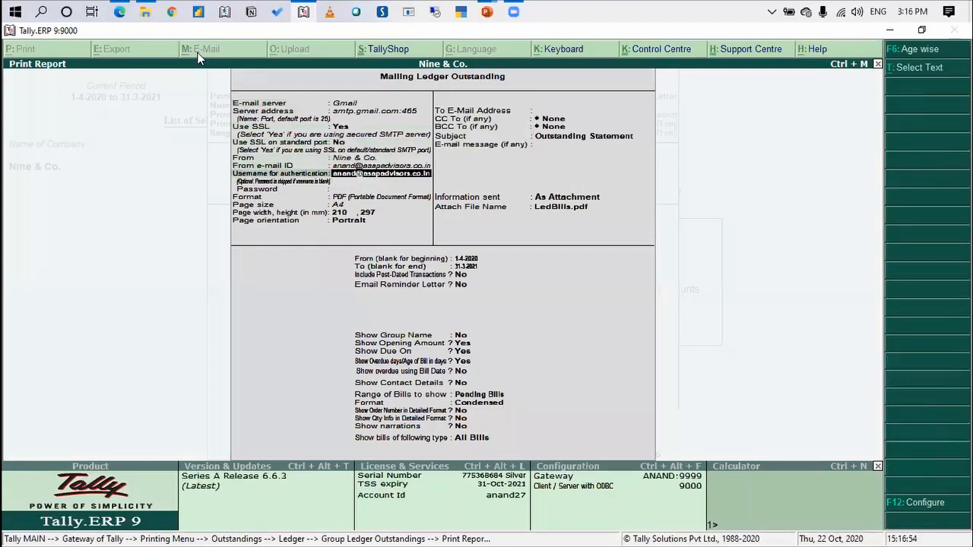
text(*****)
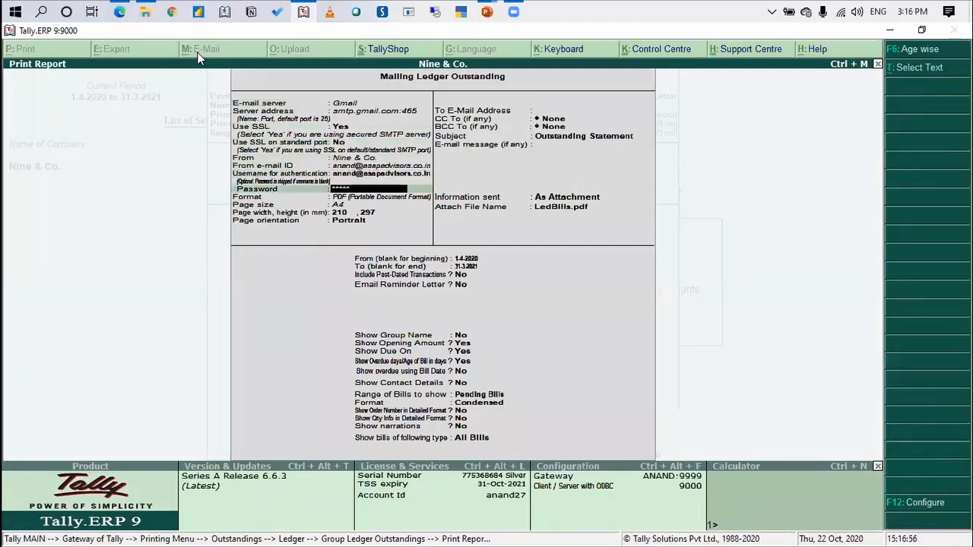
text(*******)
key(Return)
key(Return)
key(Return)
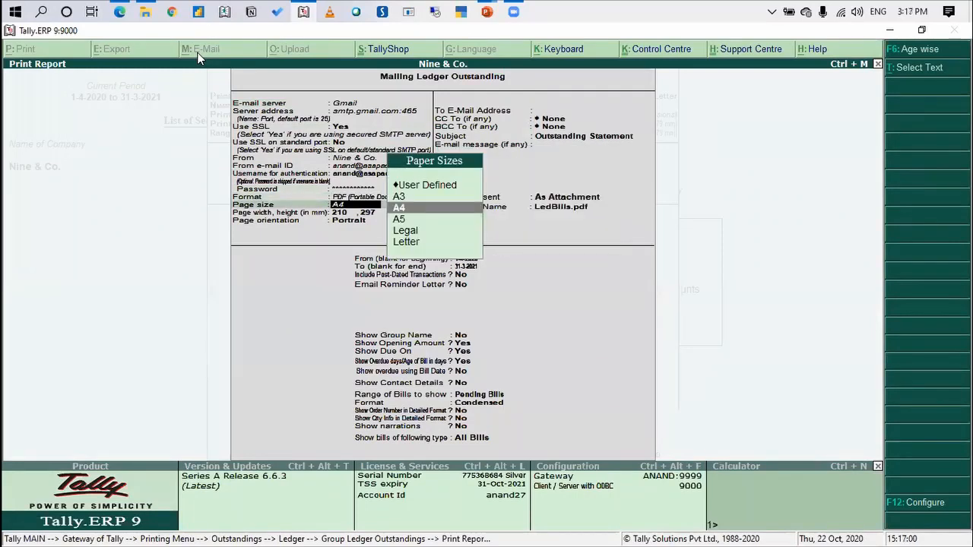
key(Return)
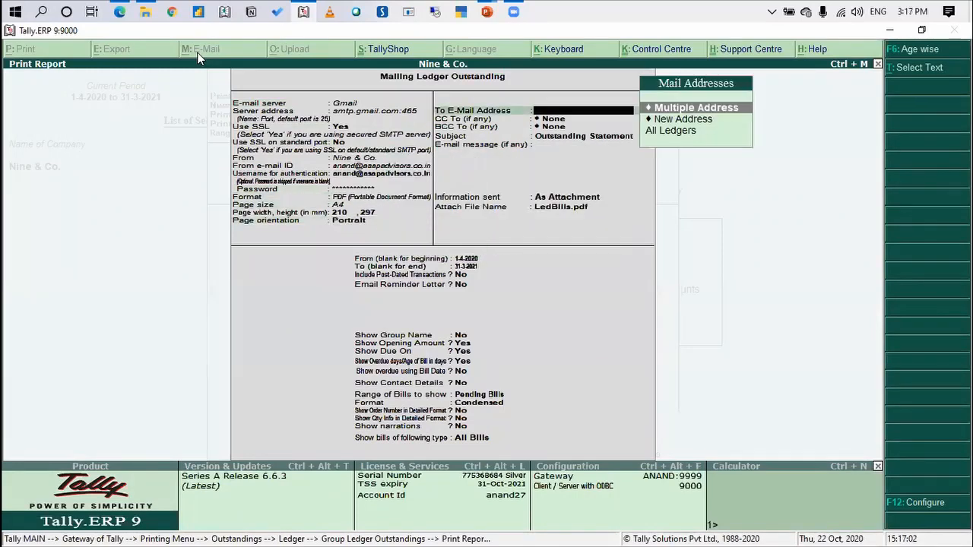
Address the mail to All Ledgers with the subject Outstanding Statement and the message "PFA O/s statement"
key(Down)
key(Down)
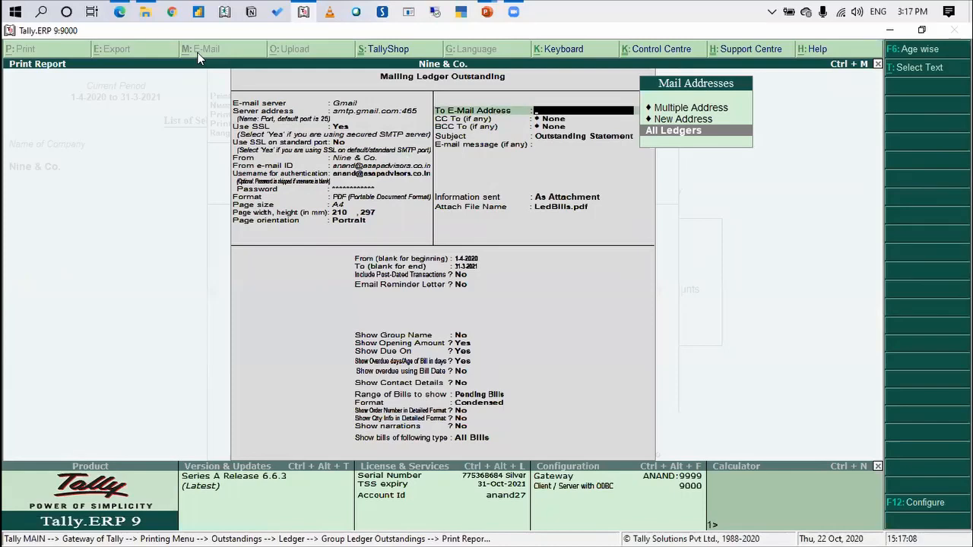
key(Return)
key(Return)
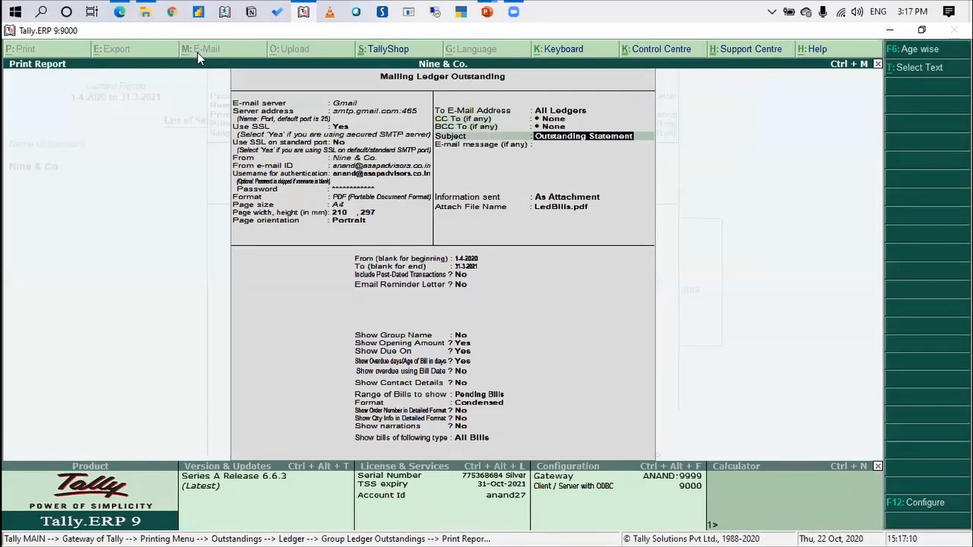
key(Return)
key(Return)
text(PFa)
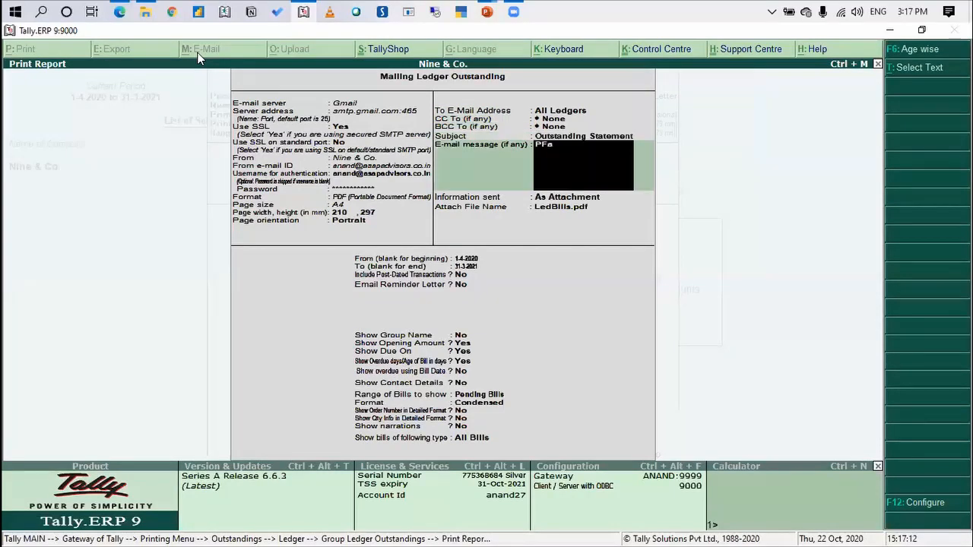
key(BackSpace)
text(A O/s statement)
key(Return)
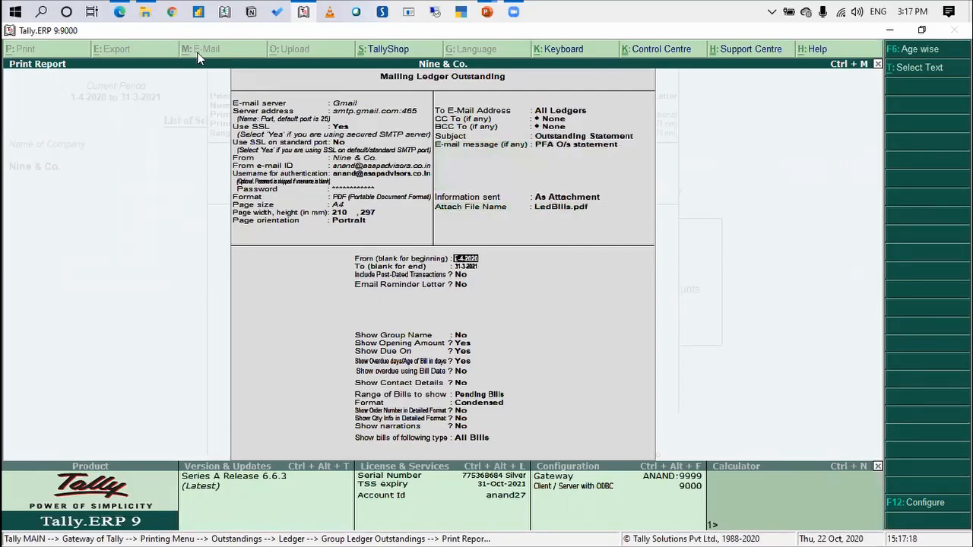
Accept the period 1-4-2020 to 31-3-2021 without post-dated transactions or a reminder letter, and send the outstanding statements
key(Return)
key(Return)
key(Return)
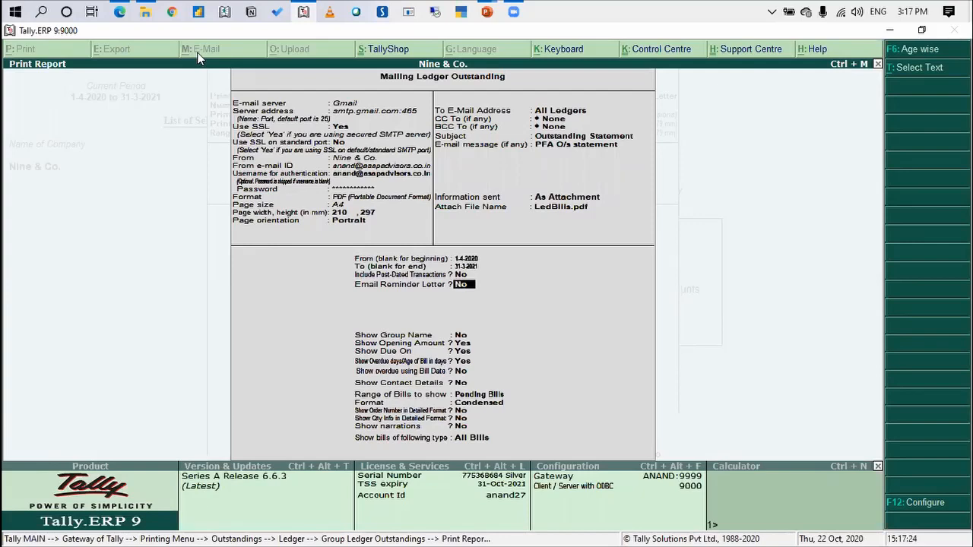
key(Return)
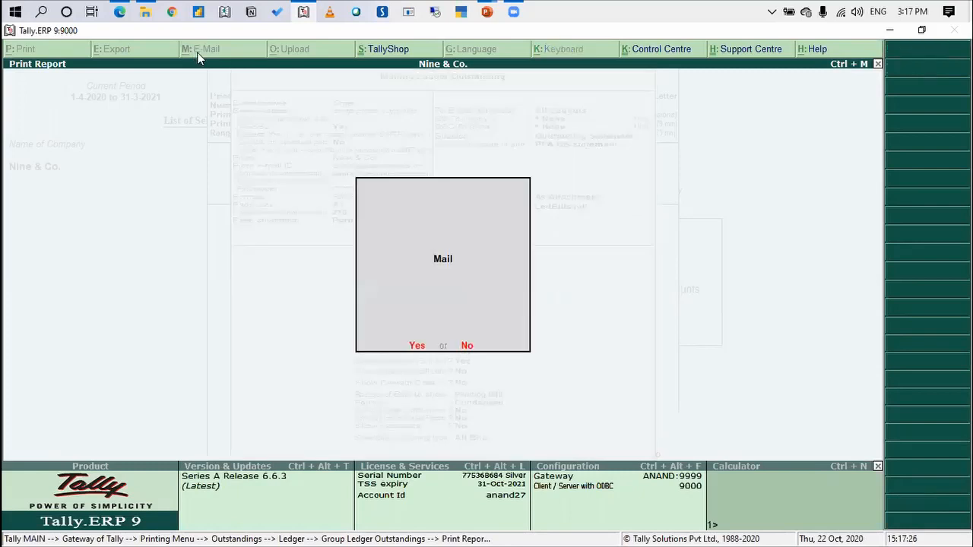
key(Return)
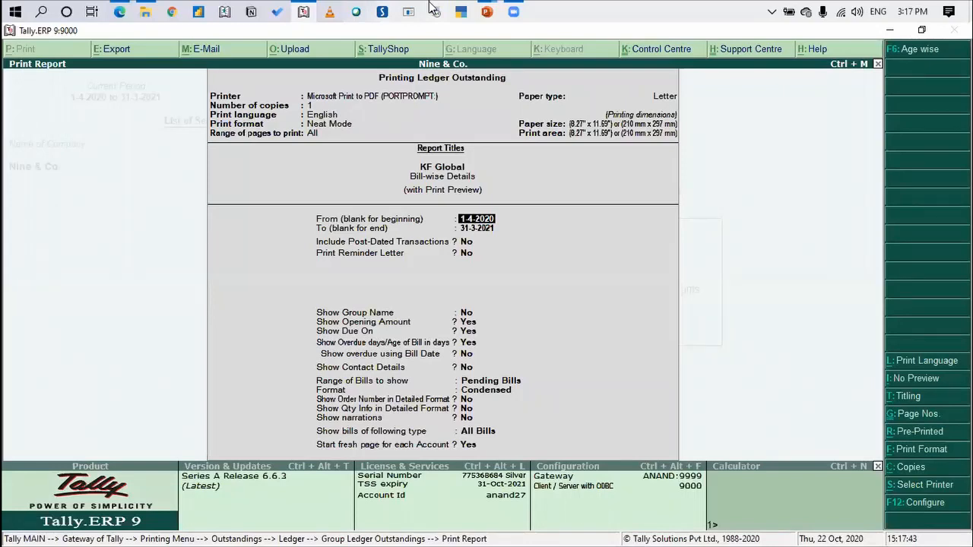
Switch to Gmail in the Edge browser and choose to sign in to the ASAP Advisors training account
click(120, 12)
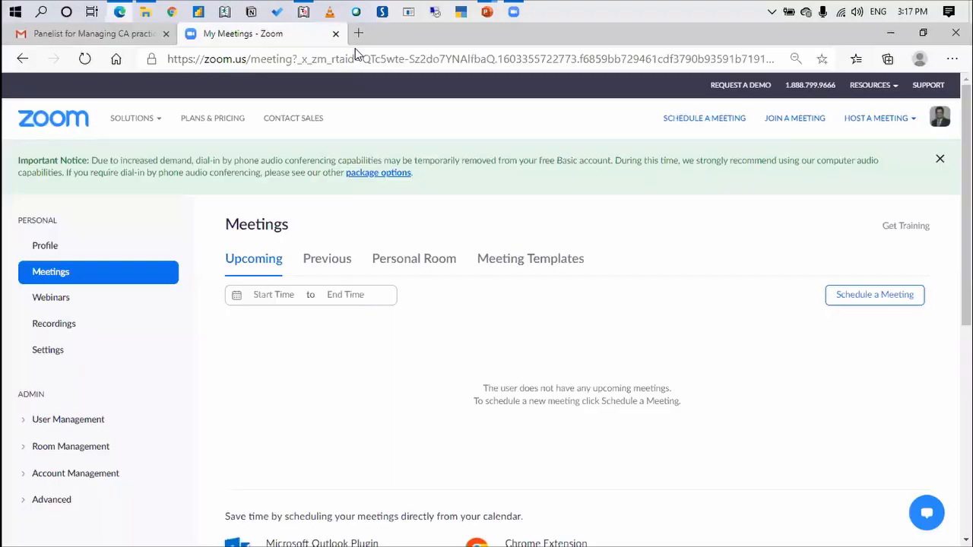
click(149, 35)
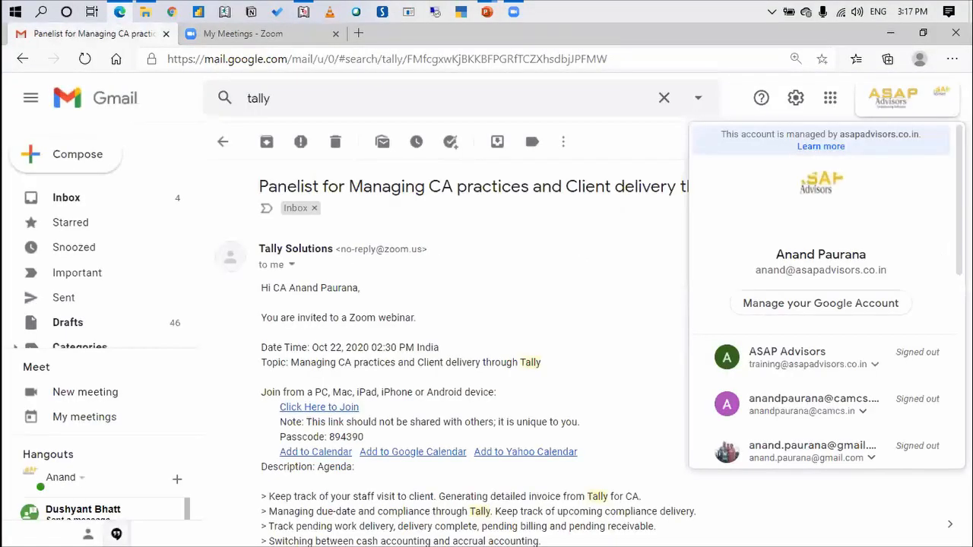
scroll(852, 304, down, 1)
click(874, 301)
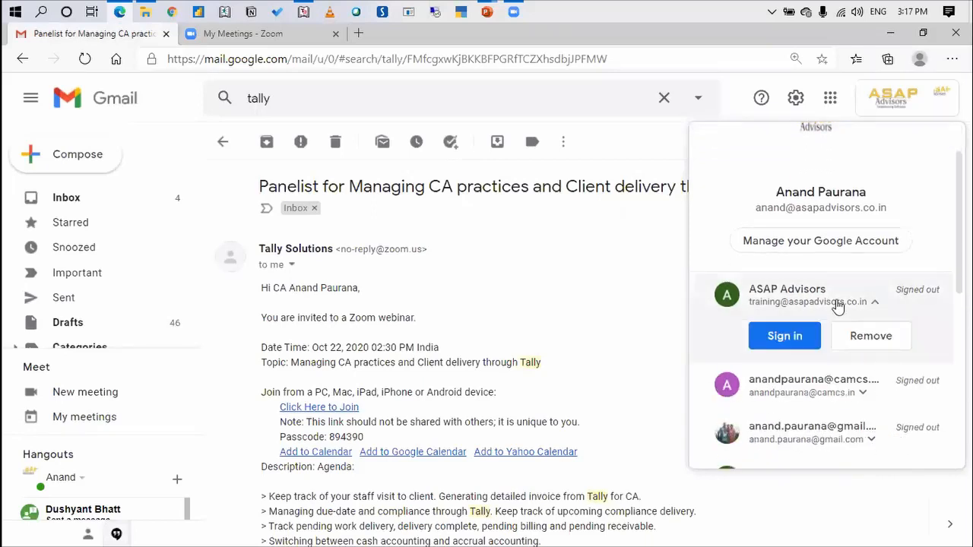
click(785, 339)
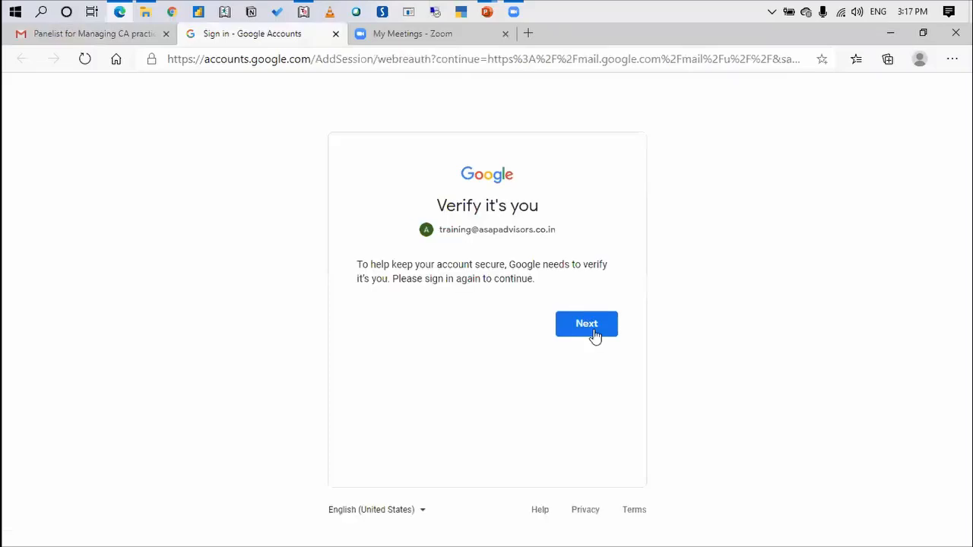
Proceed through the Google identity check and sign in with the account password
click(595, 339)
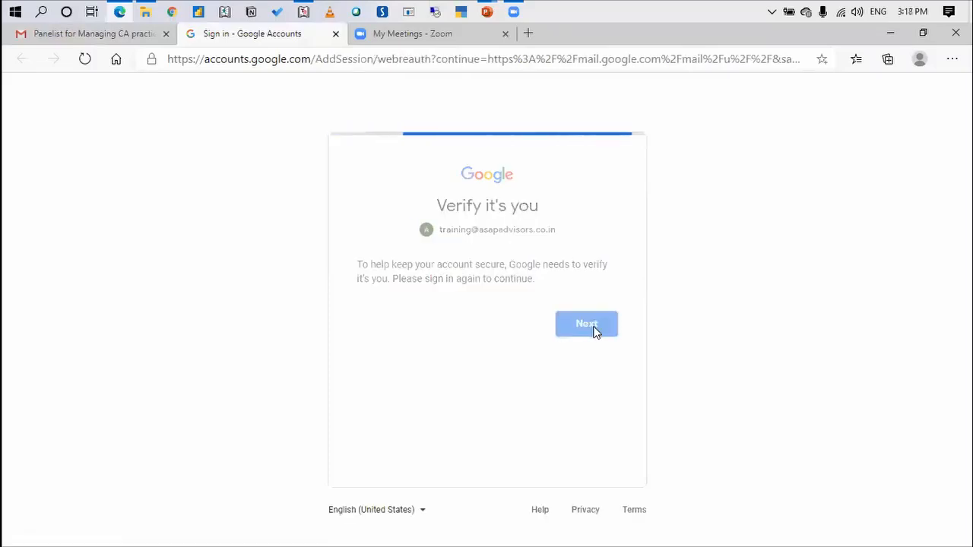
text(•••••)
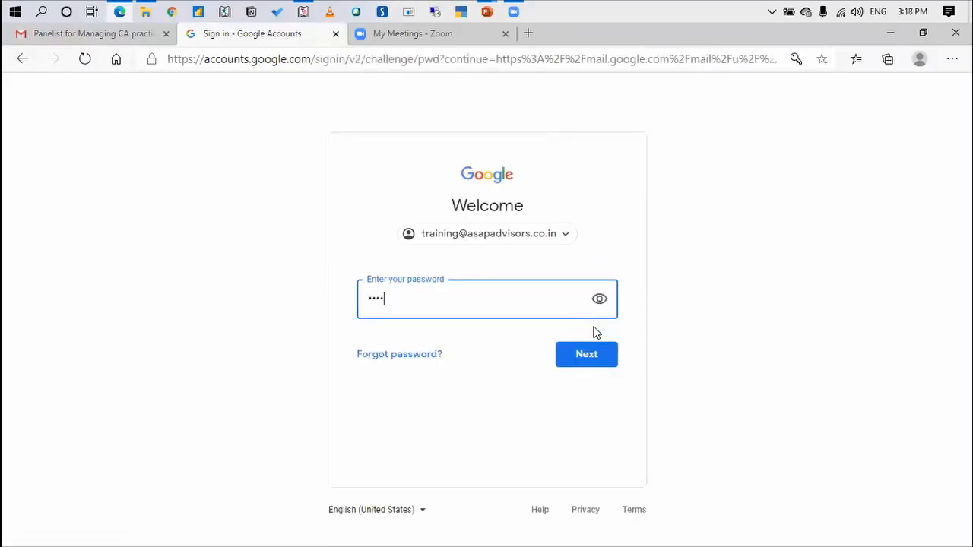
text(••••••)
click(586, 355)
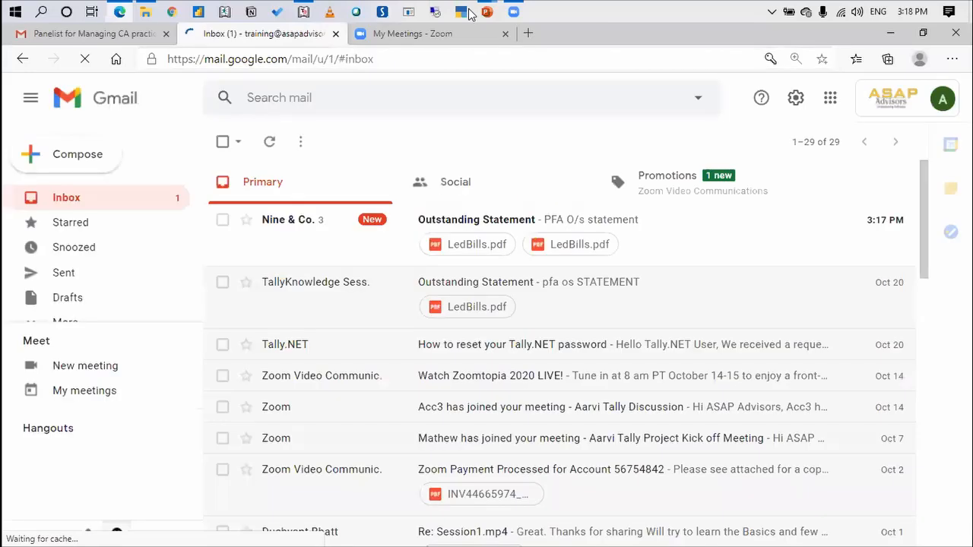
Open the Outstanding Statement mail from Nine & Co. and examine both pages of the LedBills.pdf attachment for KF Global
click(315, 222)
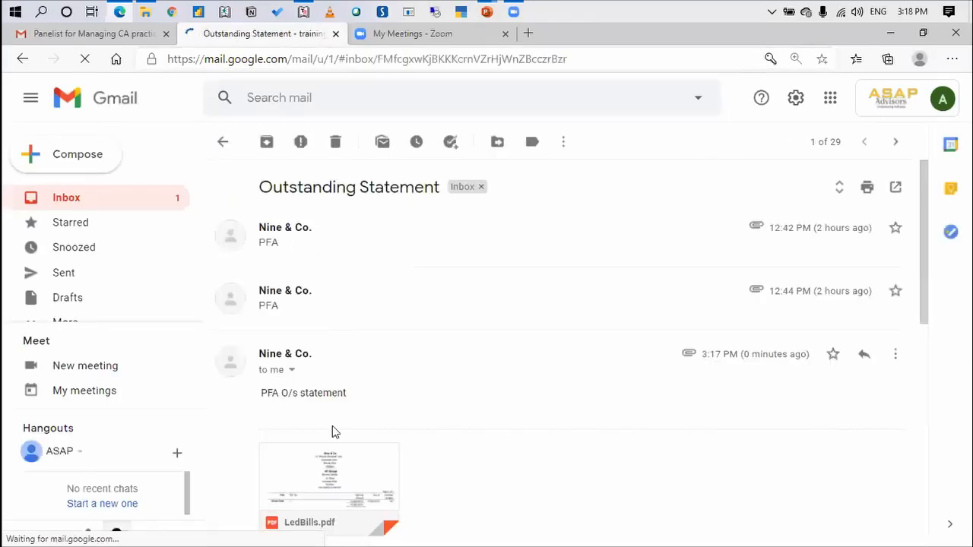
click(330, 461)
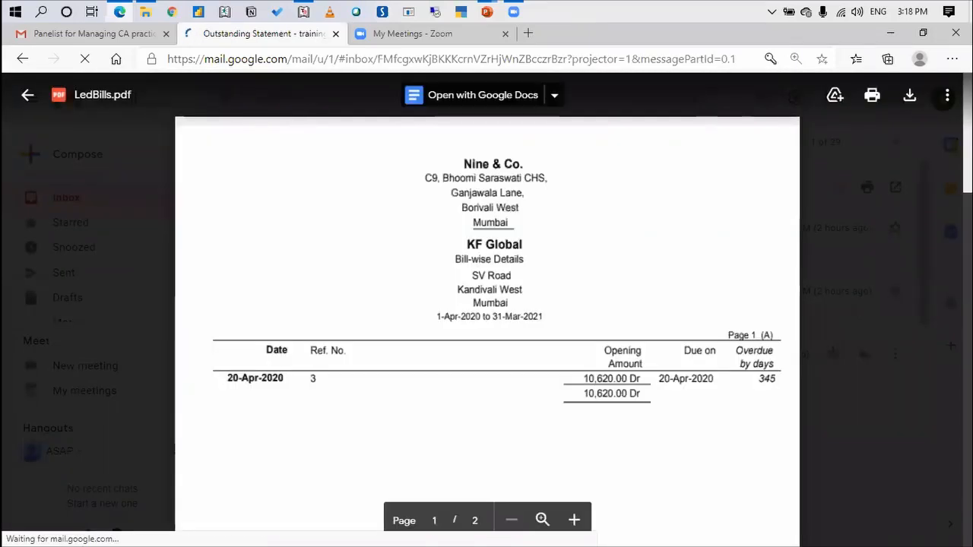
scroll(487, 310, down, 12)
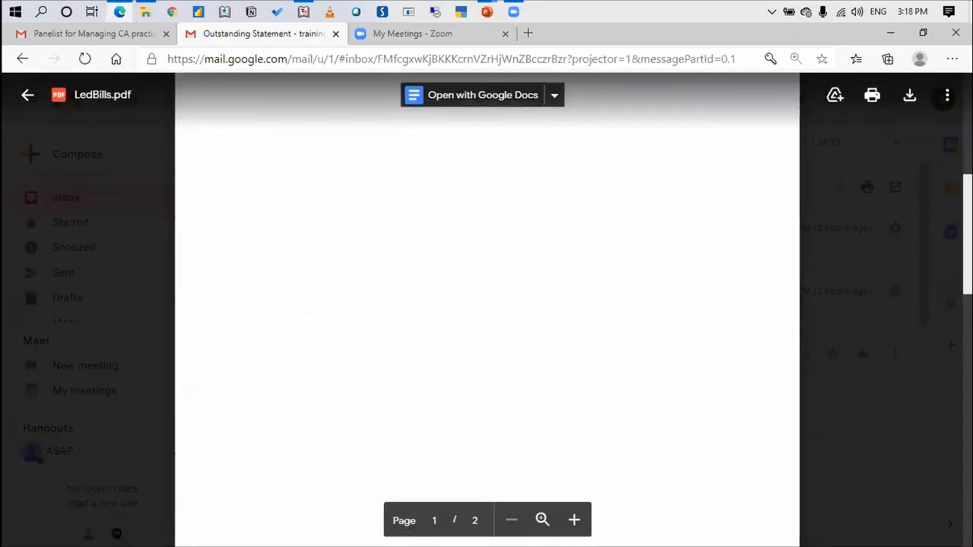
scroll(486, 310, down, 6)
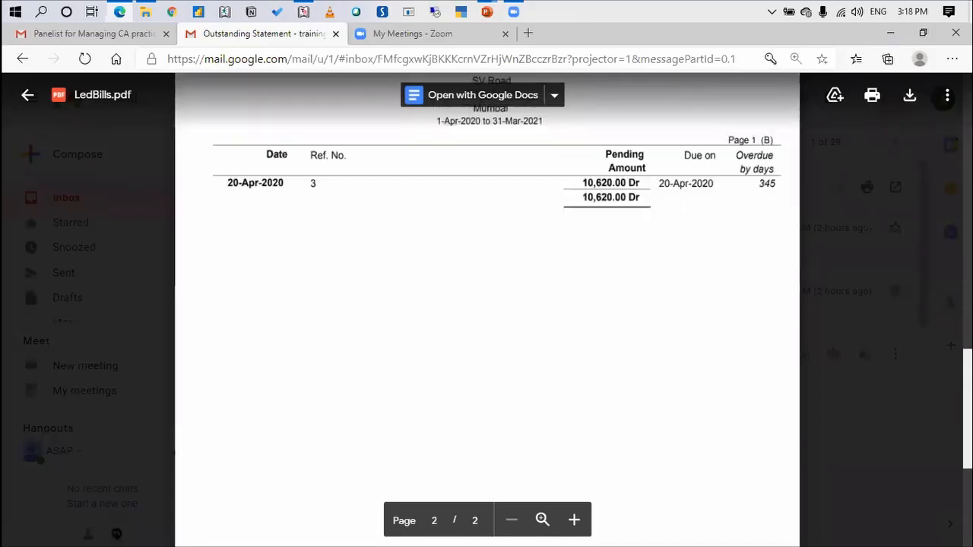
scroll(486, 310, up, 6)
scroll(486, 310, up, 12)
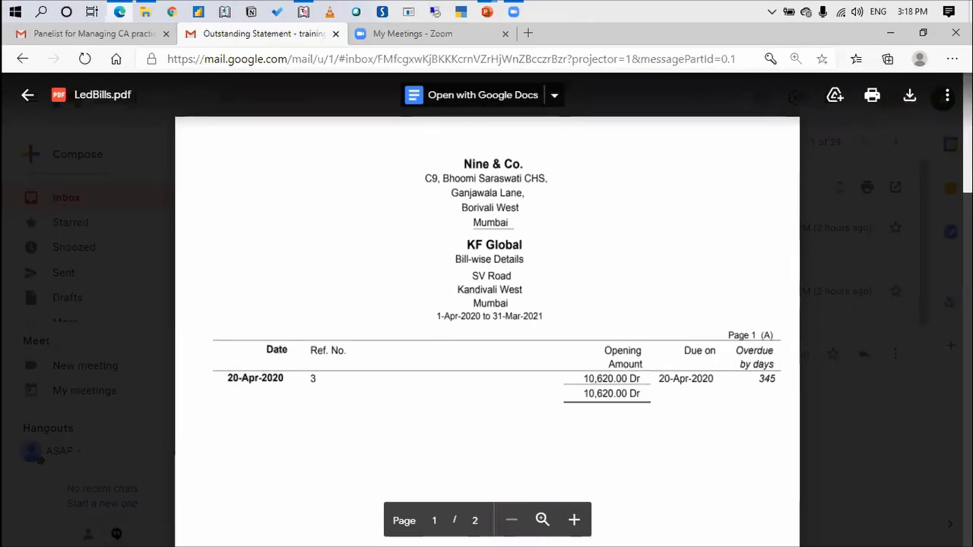
Switch back to Tally.ERP 9 and leave the group selection to return to the Gateway of Tally
key(alt+Tab)
key(Escape)
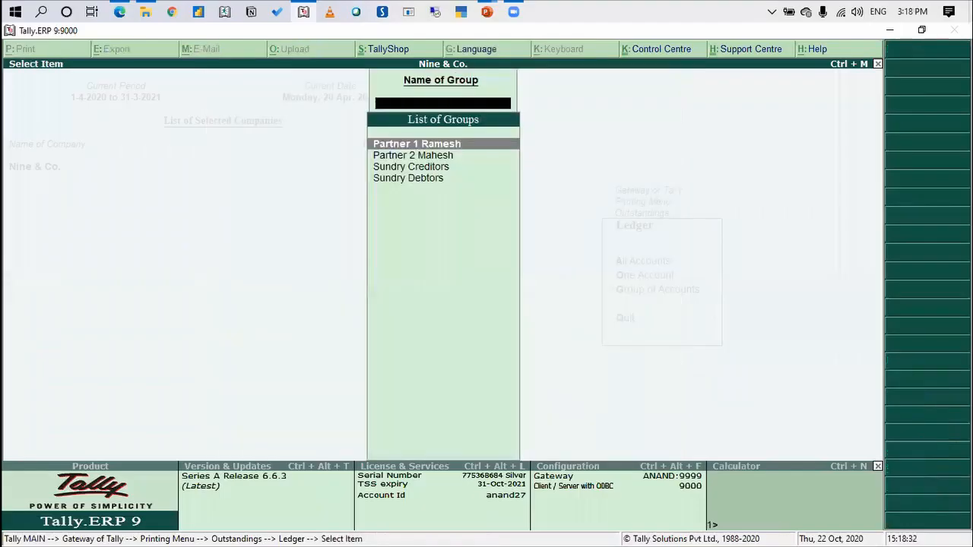
key(Escape)
key(Escape)
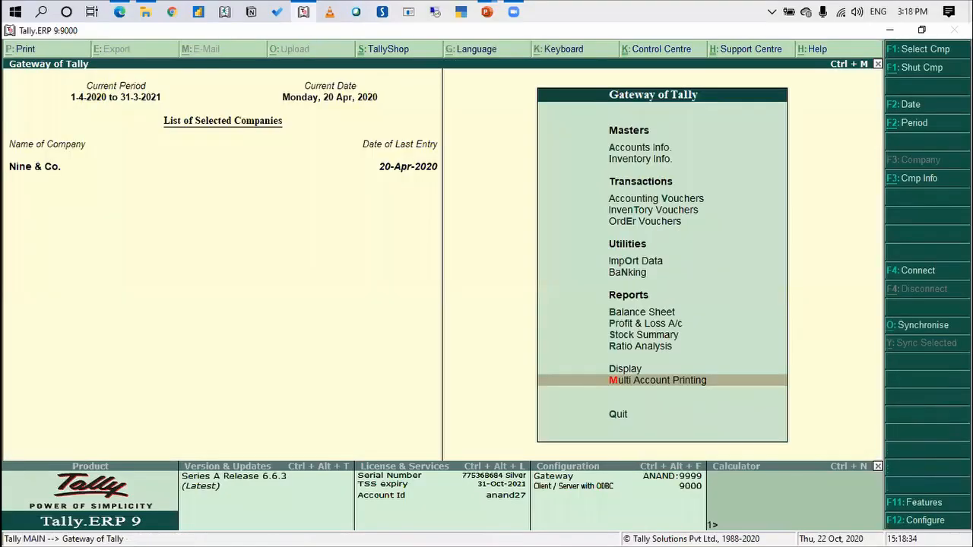
Open the KF Global ledger for alteration and go to its e-mail address under the mailing details
key(Up)
key(Up)
key(Up)
key(Up)
key(Up)
key(Up)
key(Up)
key(Up)
key(Up)
key(Up)
key(Up)
key(Up)
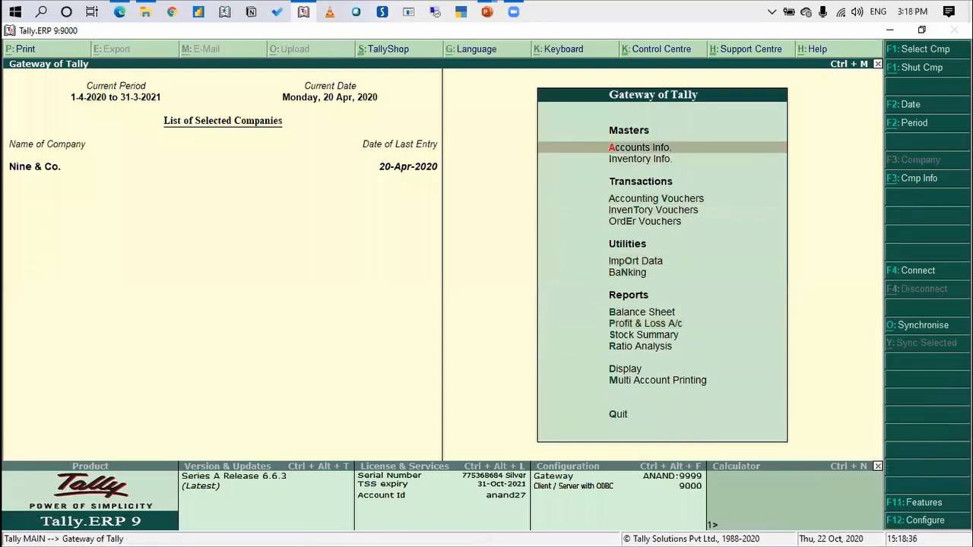
key(Return)
key(Down)
key(Return)
key(Down)
key(Down)
key(Return)
text(KF)
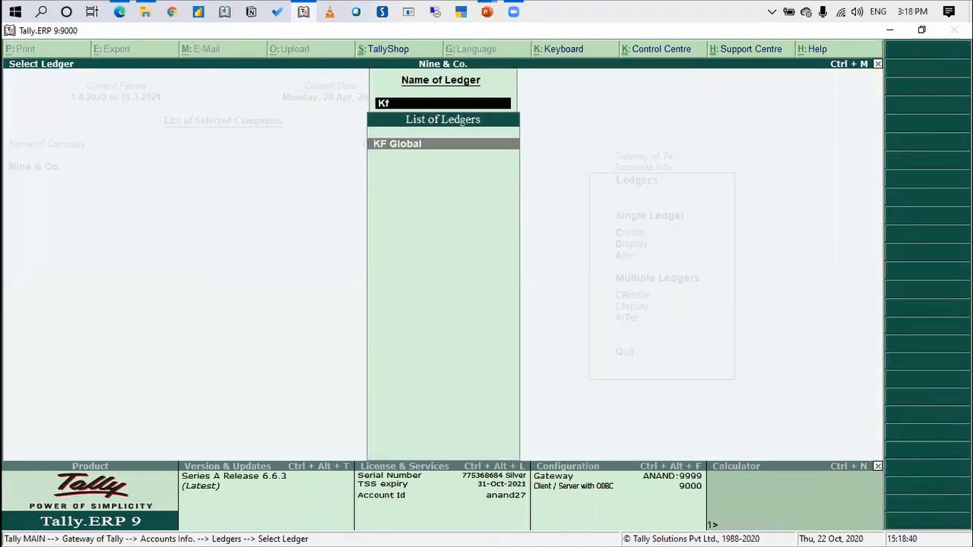
key(Return)
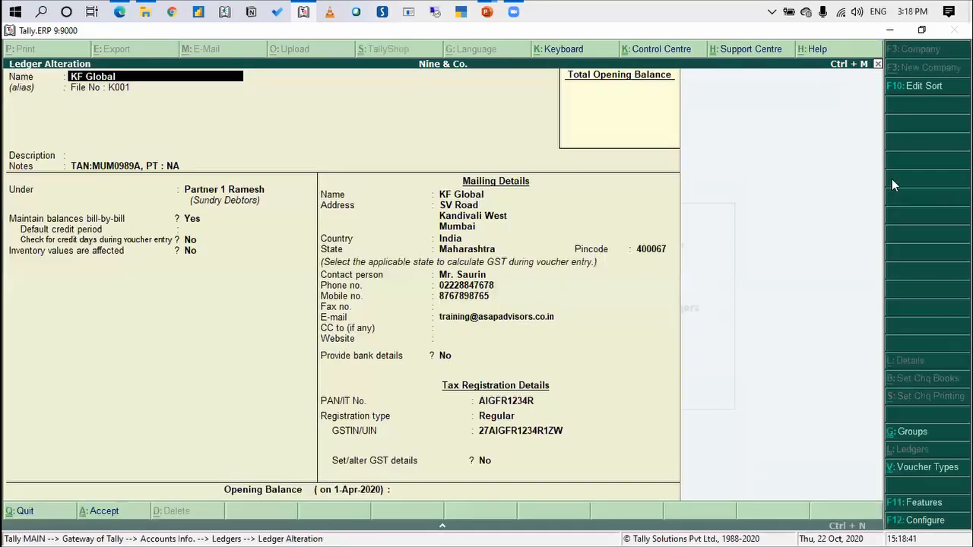
click(452, 320)
Close the LedBills.pdf preview in Gmail and switch back to the KF Global ledger in Tally.ERP 9
key(alt+Tab)
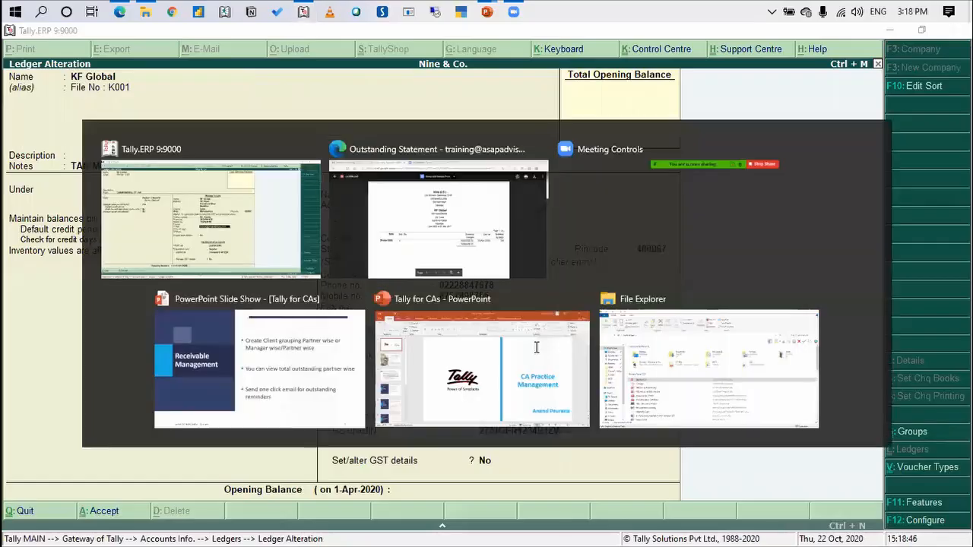
key(Escape)
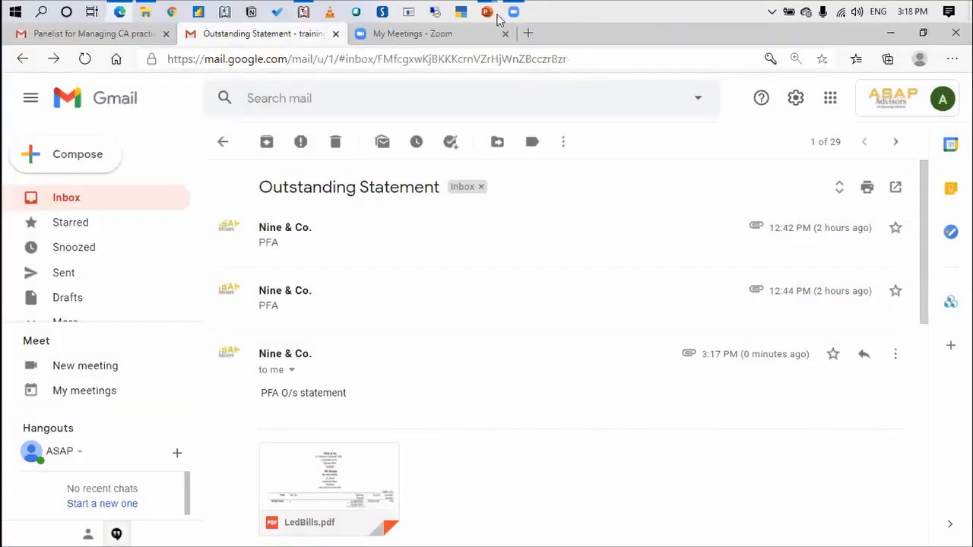
key(alt+Tab)
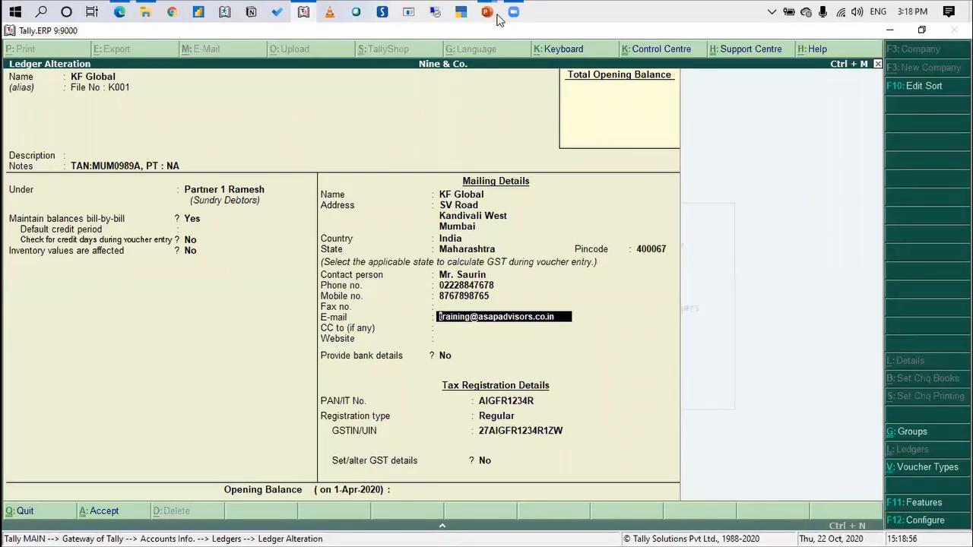
key(alt+Tab)
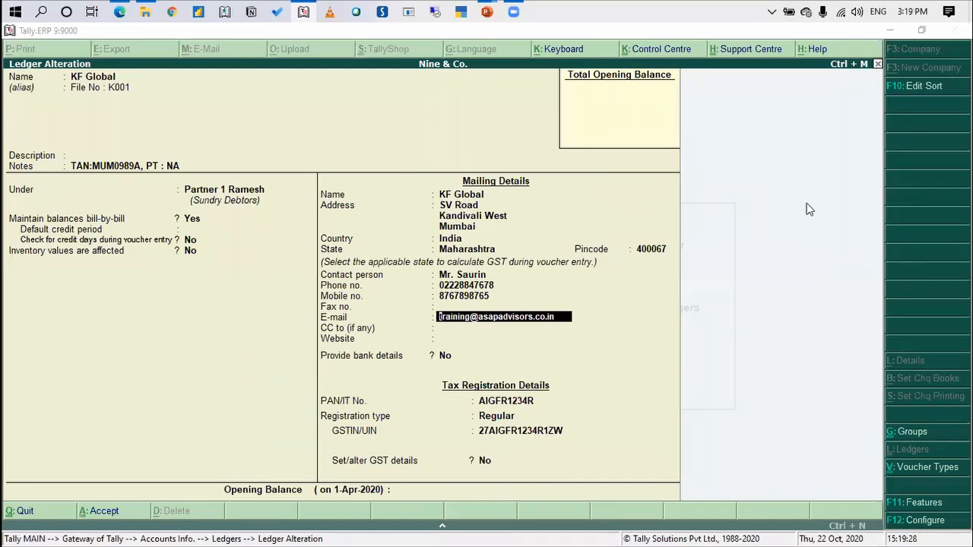
Quit the KF Global ledger alteration without saving and return to the Gateway of Tally
key(Escape)
key(Return)
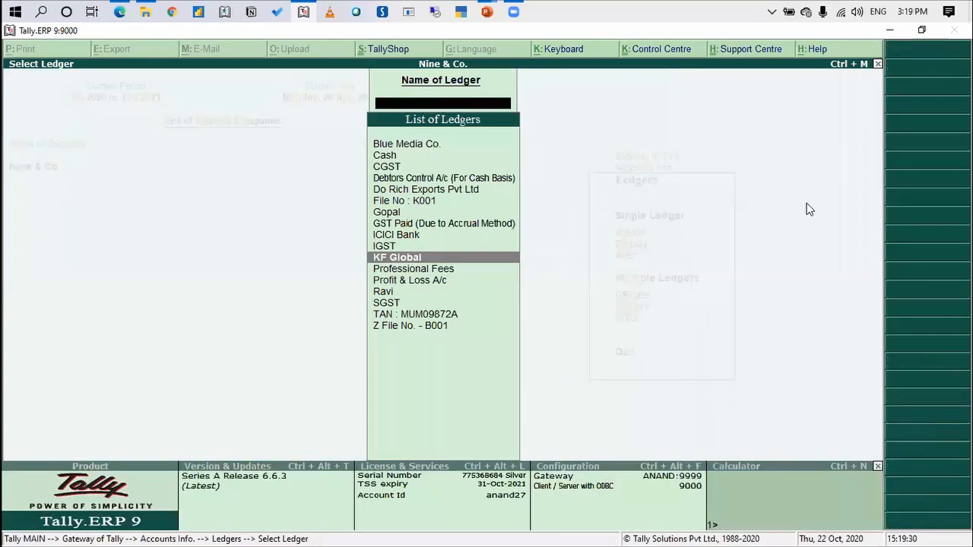
key(Escape)
key(Escape)
key(Escape)
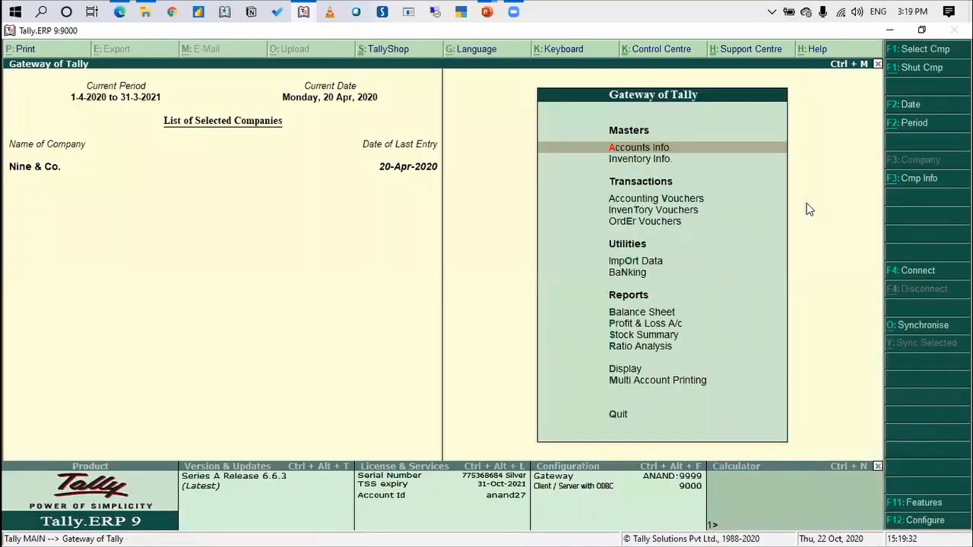
Open the print setup for ledger outstanding statements of the Partner 1 group of accounts
key(Up)
key(Up)
key(Return)
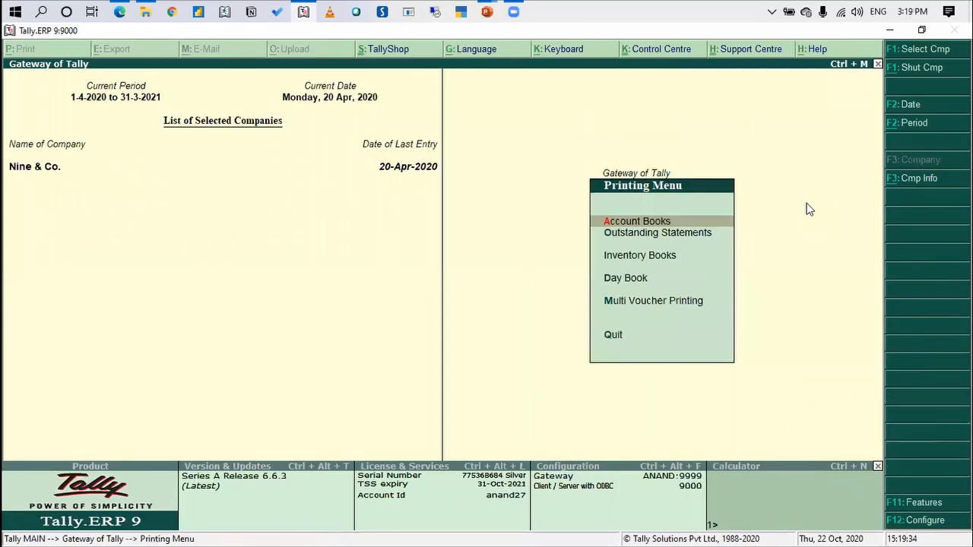
key(Down)
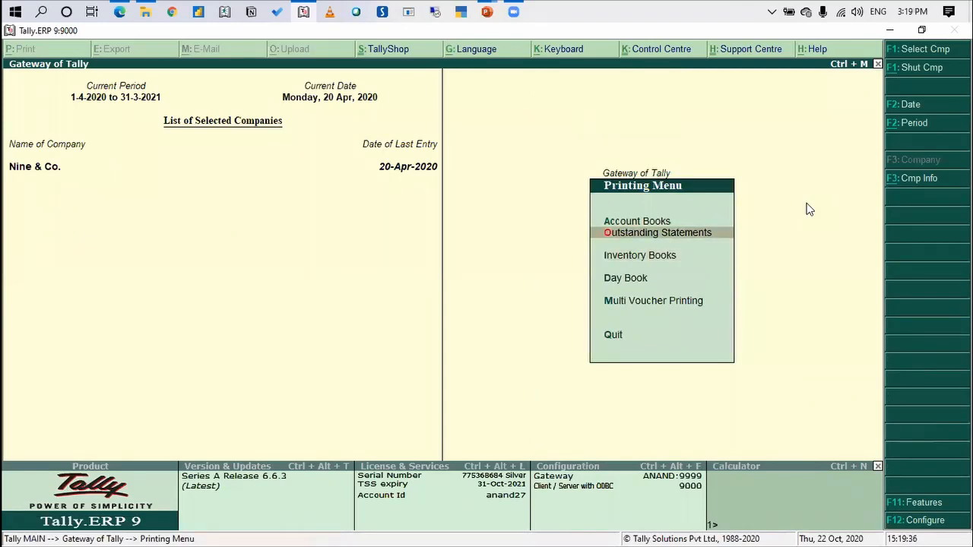
key(Return)
key(Down)
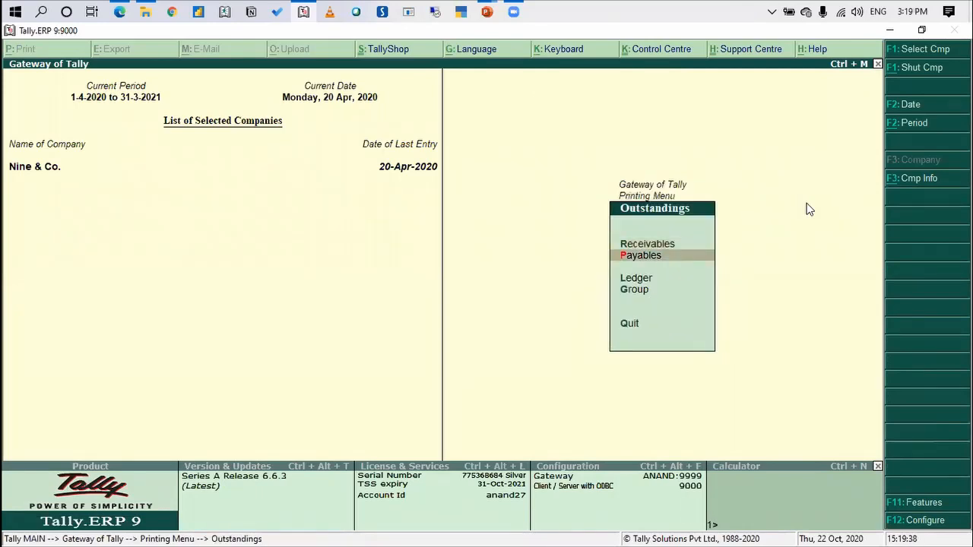
key(Down)
key(Return)
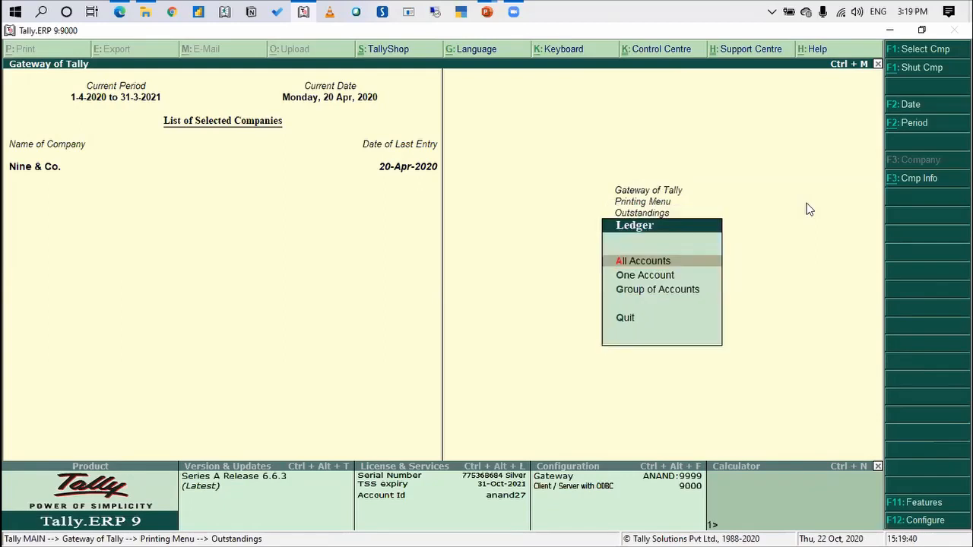
key(Down)
key(Down)
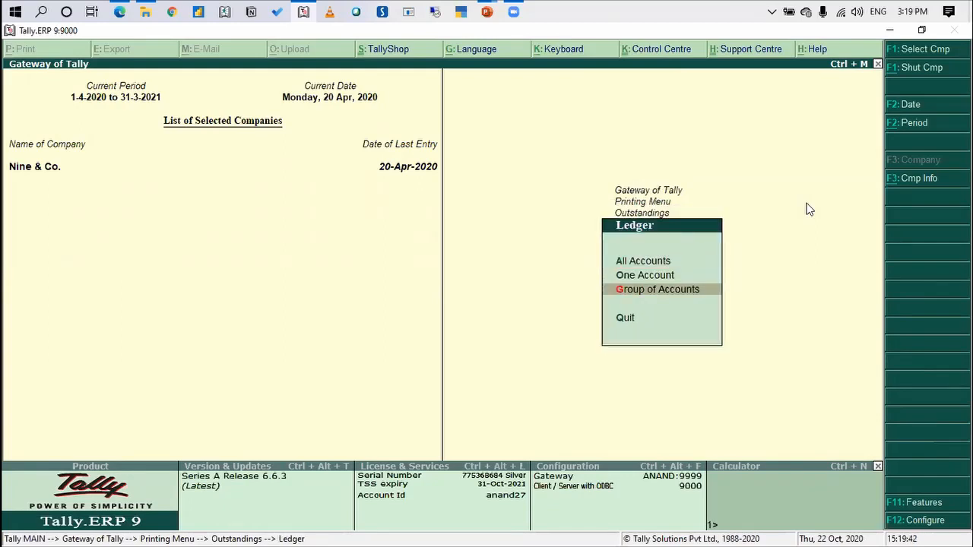
key(Return)
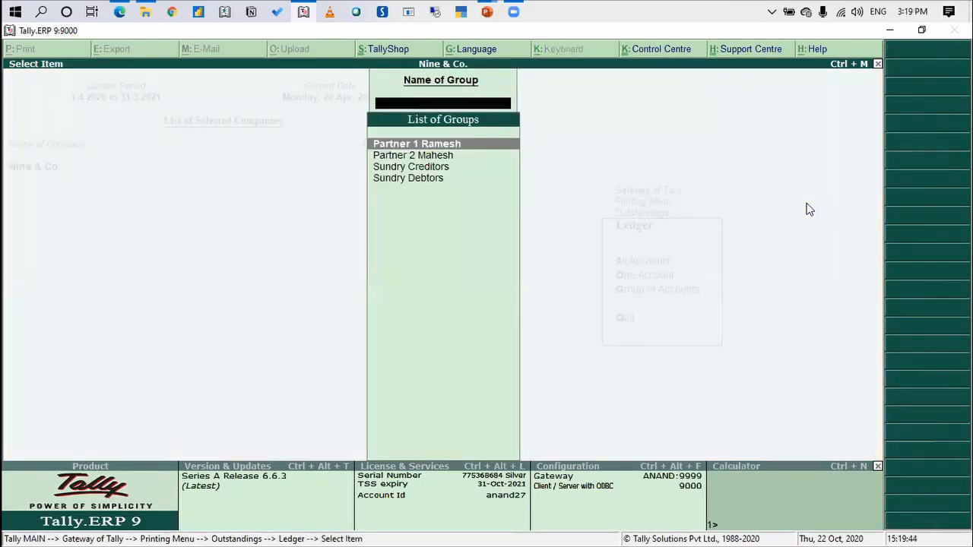
key(Return)
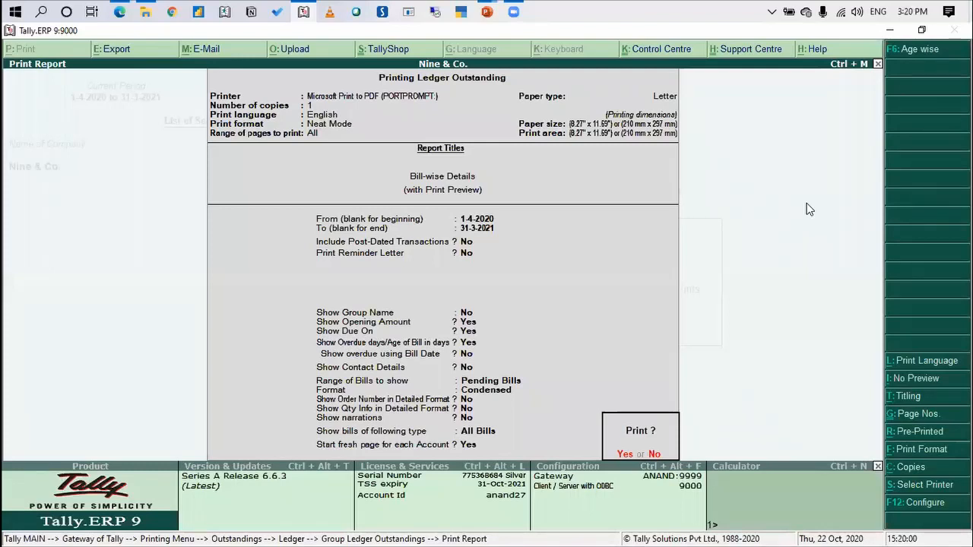
Decline printing for now, set Print Reminder Letter to Yes, and accept the company ageing periods and remaining options
key(n)
key(Return)
key(Return)
key(Return)
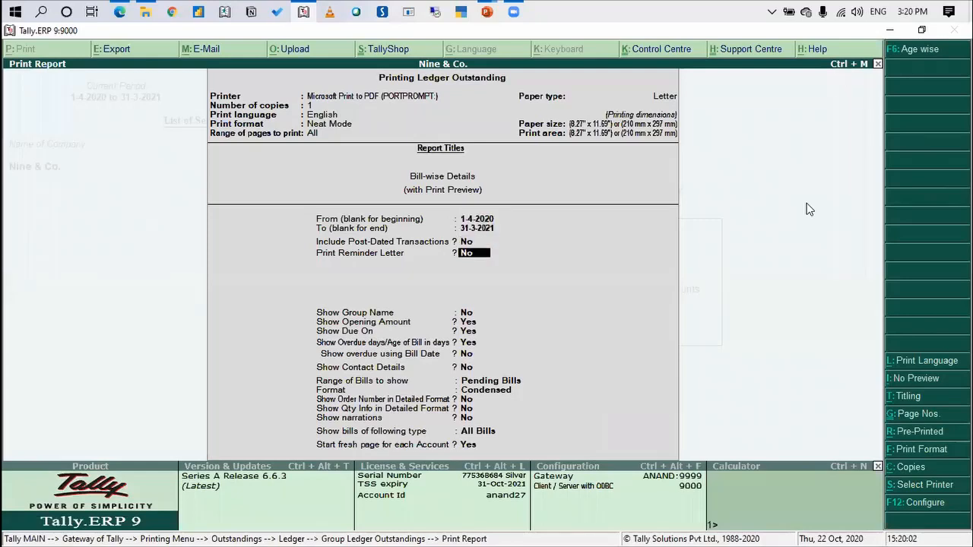
key(y)
key(Return)
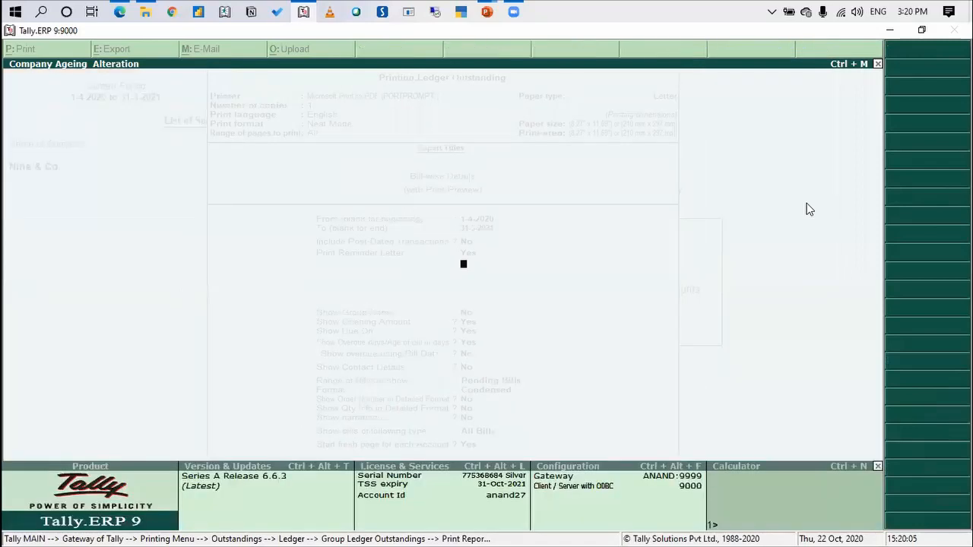
key(Return)
key(Return)
key(Return)
key(ctrl+a)
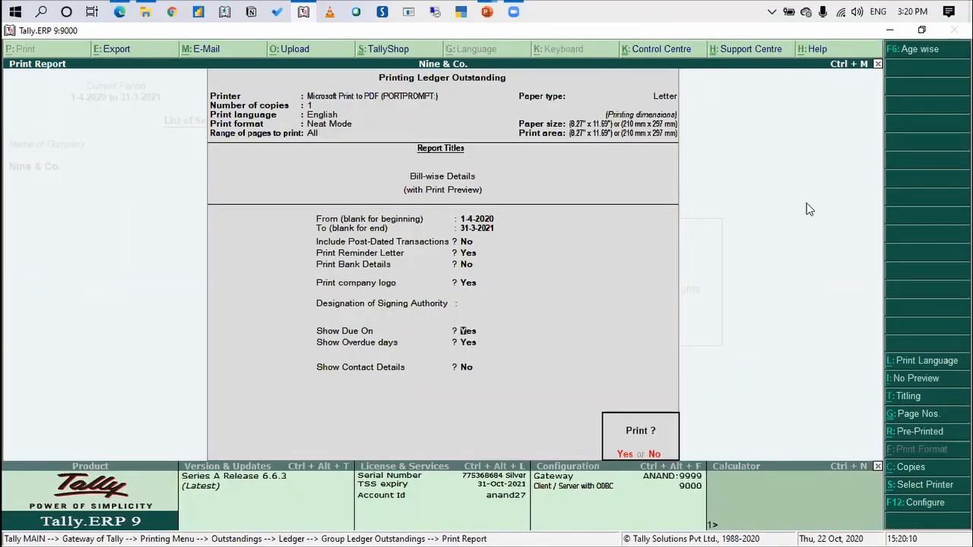
Preview the reminder letter for Blue Media Co. at enlarged size, and return to the group selection
key(Return)
key(alt+z)
key(Down)
key(Down)
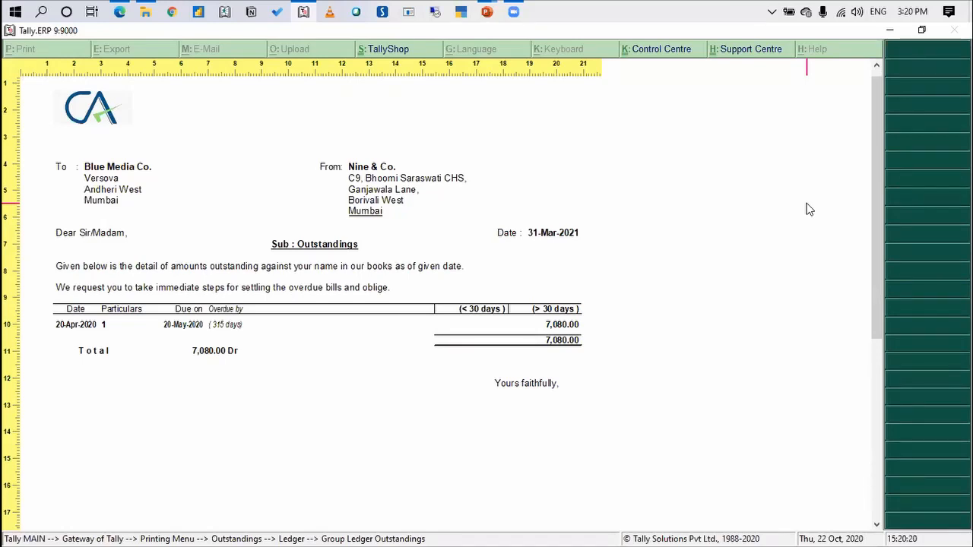
key(Escape)
key(Escape)
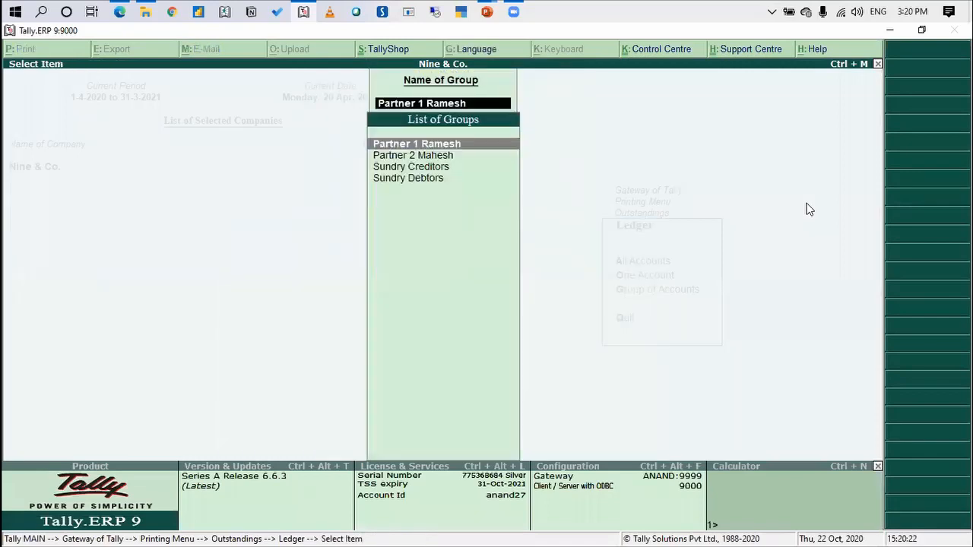
Reopen the outstanding statement print setup for the Partner 1 group and set Print Reminder Letter to Yes
key(Return)
key(BackSpace)
key(Return)
key(Return)
key(Return)
text(yes)
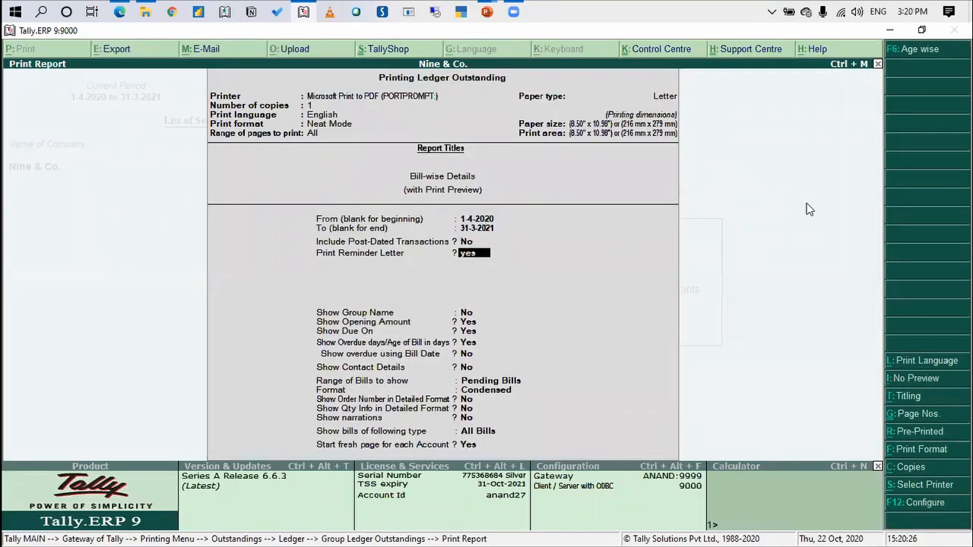
key(Return)
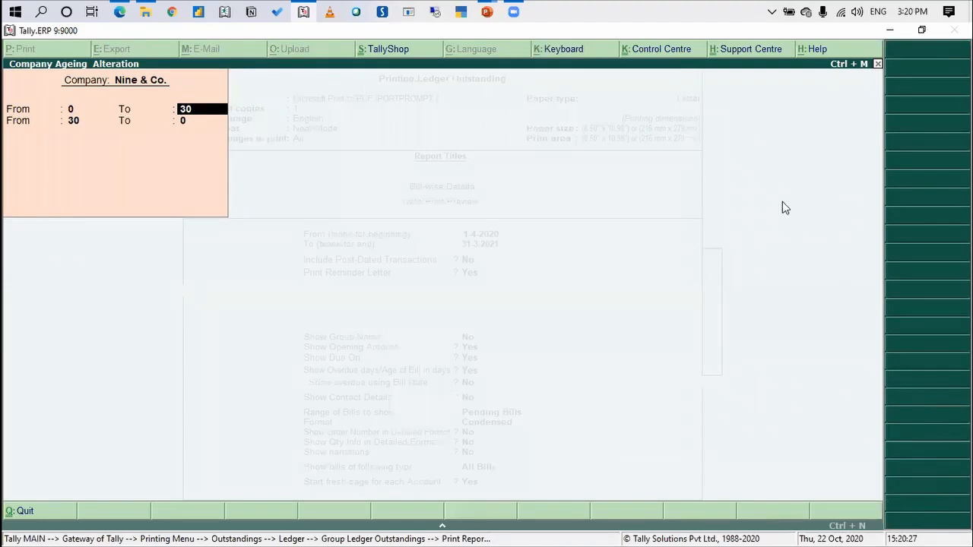
Accept the ageing periods and keep the reminder letter options, with company logo Yes and bank details No
key(ctrl+a)
key(Return)
key(Return)
key(Return)
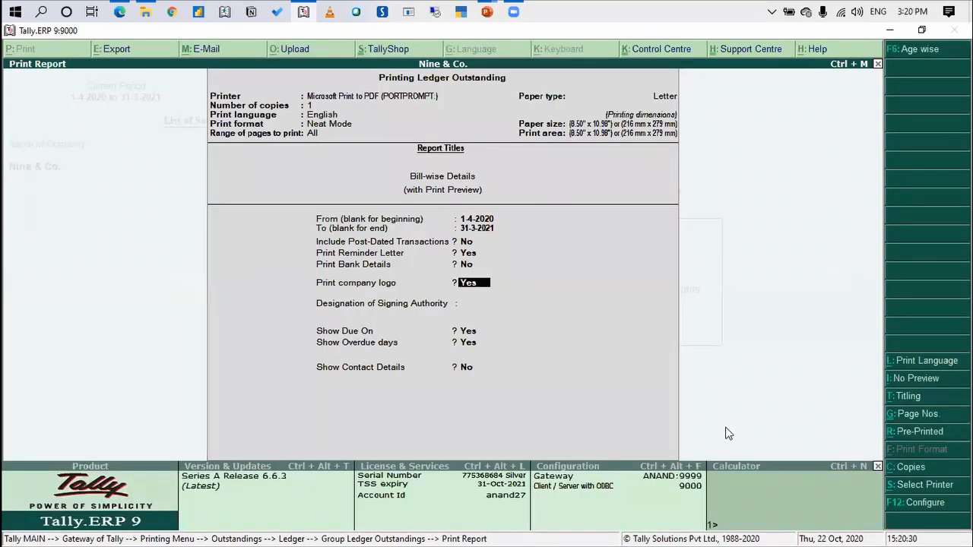
key(Return)
key(Return)
key(Return)
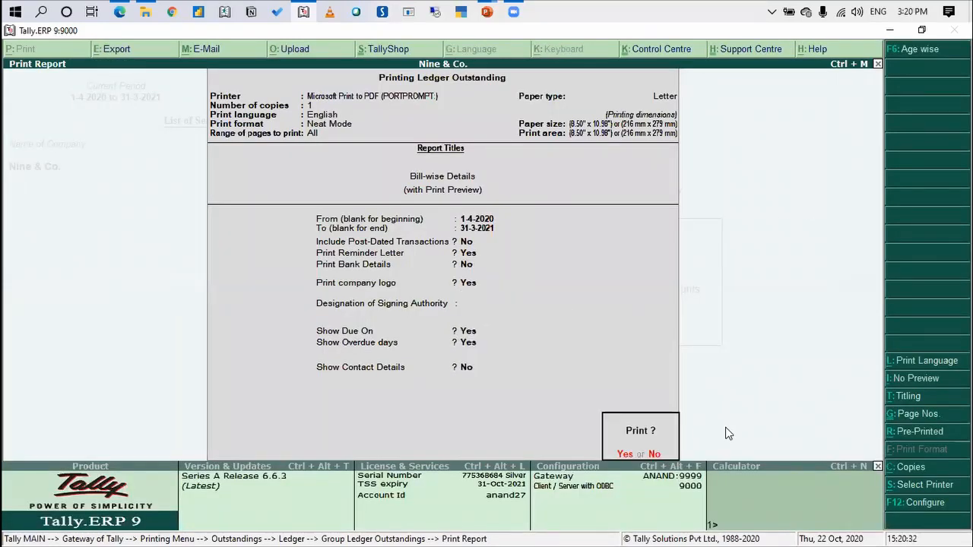
Open the e-mail setup for the ledger outstandings and enter the sender account's password for authentication
click(227, 53)
key(Return)
key(Return)
key(Return)
key(Return)
key(Return)
key(Return)
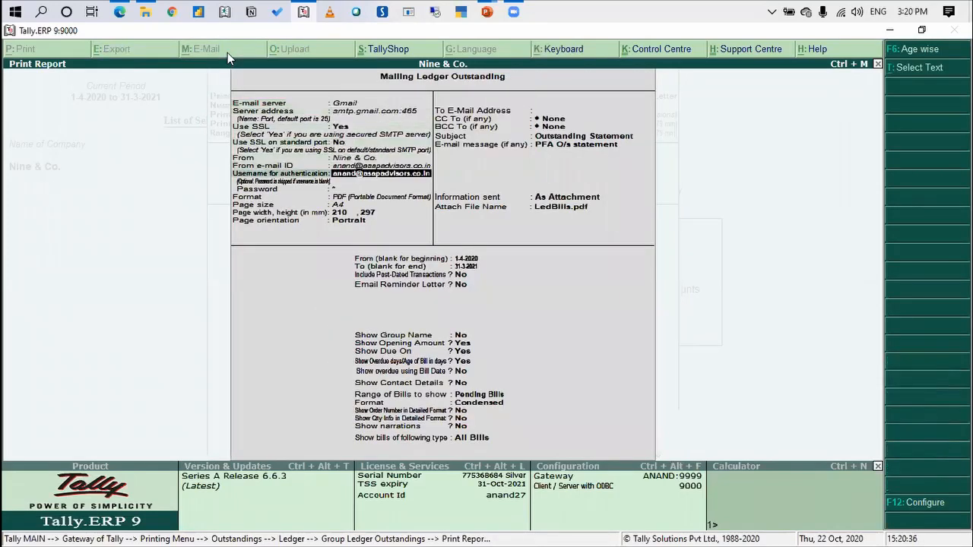
text(******)
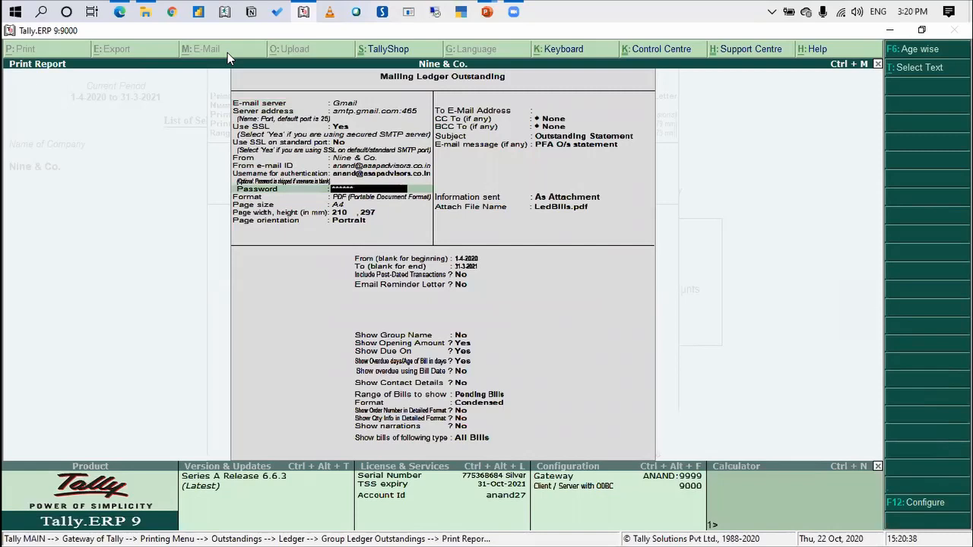
text(****)
Keep the A4 portrait PDF format and highlight All Ledgers as the recipient address option
key(Return)
key(Return)
key(Return)
key(Return)
key(Return)
key(Return)
key(Down)
key(Down)
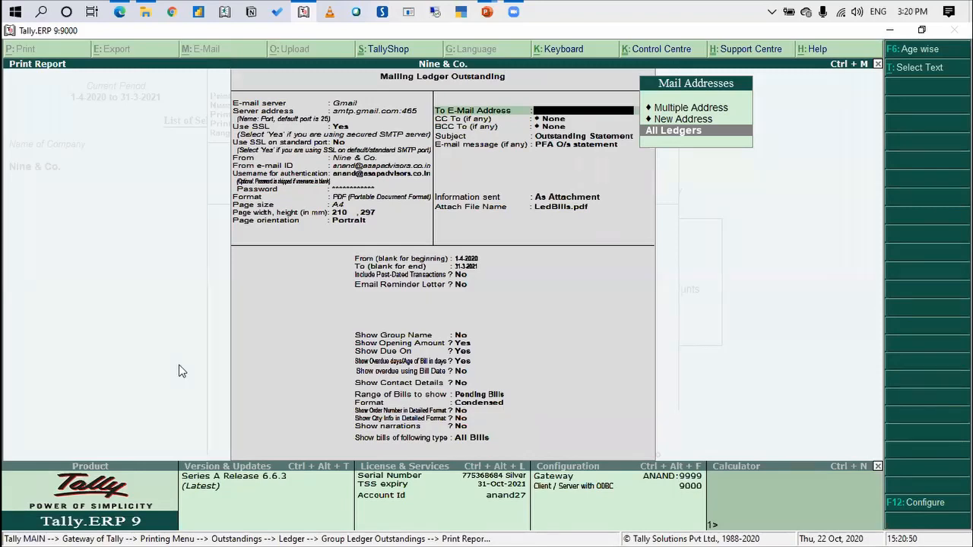
Cancel the outstanding statement e-mail without sending and return to the Gateway of Tally
key(Escape)
key(Escape)
key(Escape)
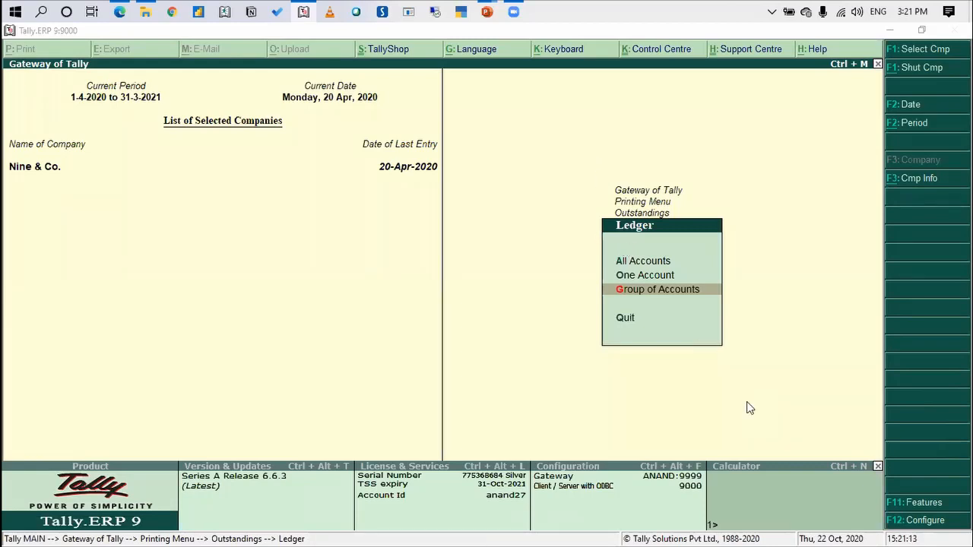
key(Escape)
key(Escape)
key(Escape)
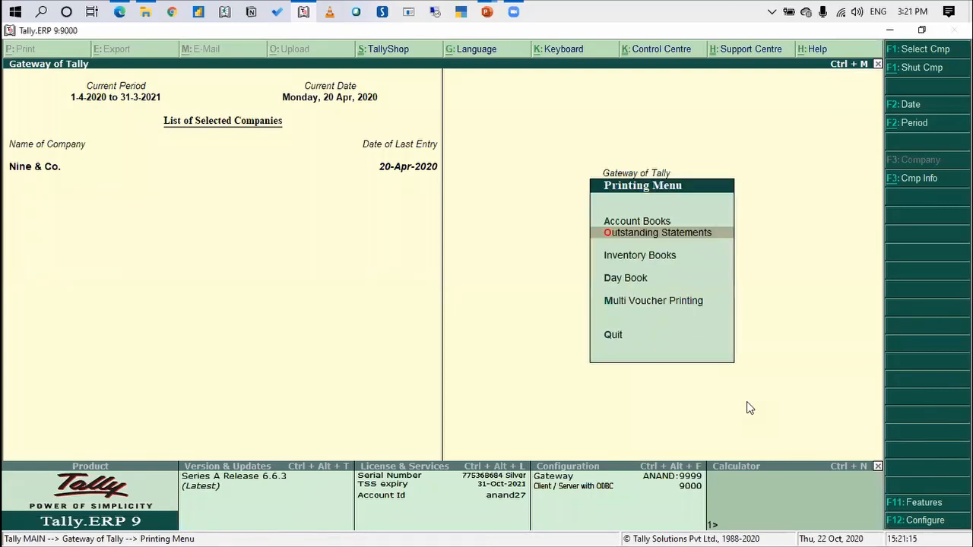
Open the company's accounting features and check the logo file location, keeping Enable company logo set to Yes
click(928, 503)
key(Return)
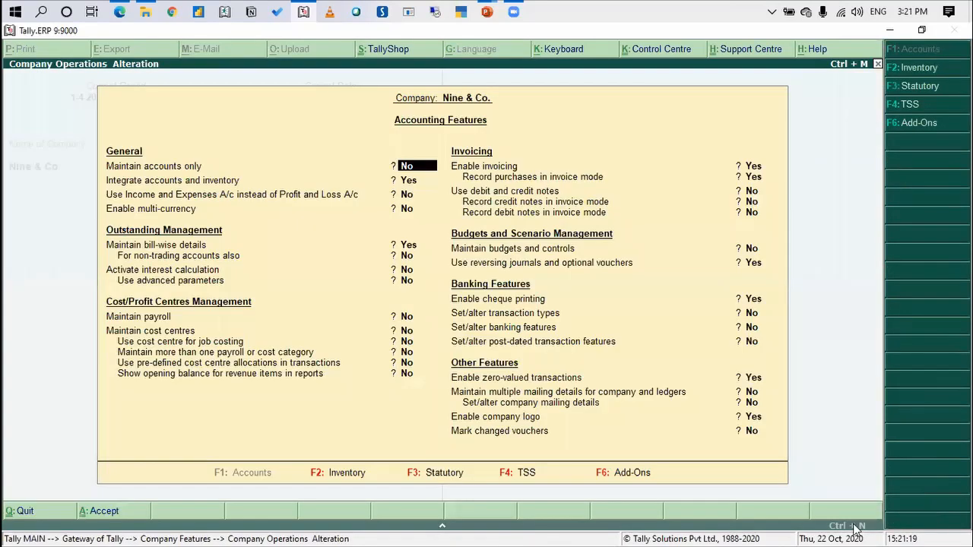
click(751, 418)
key(Return)
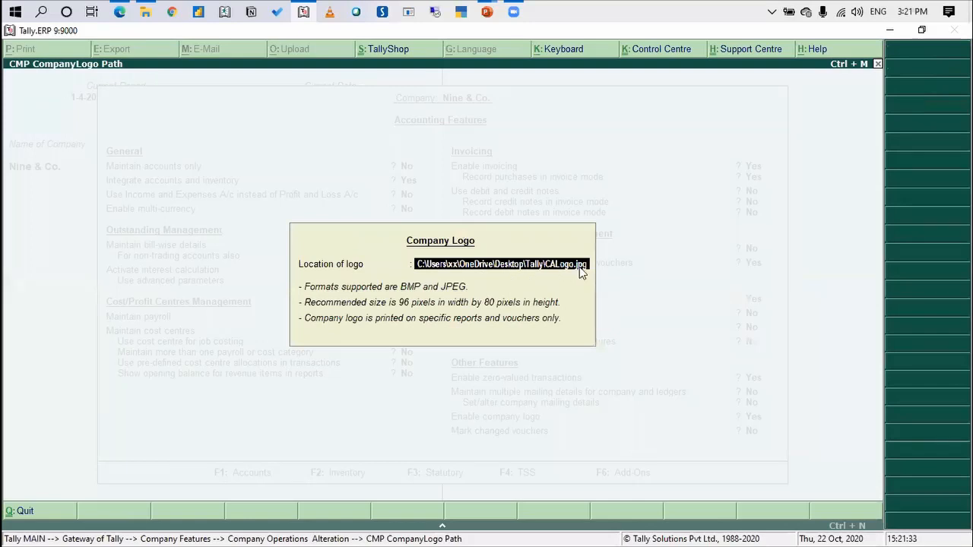
key(Return)
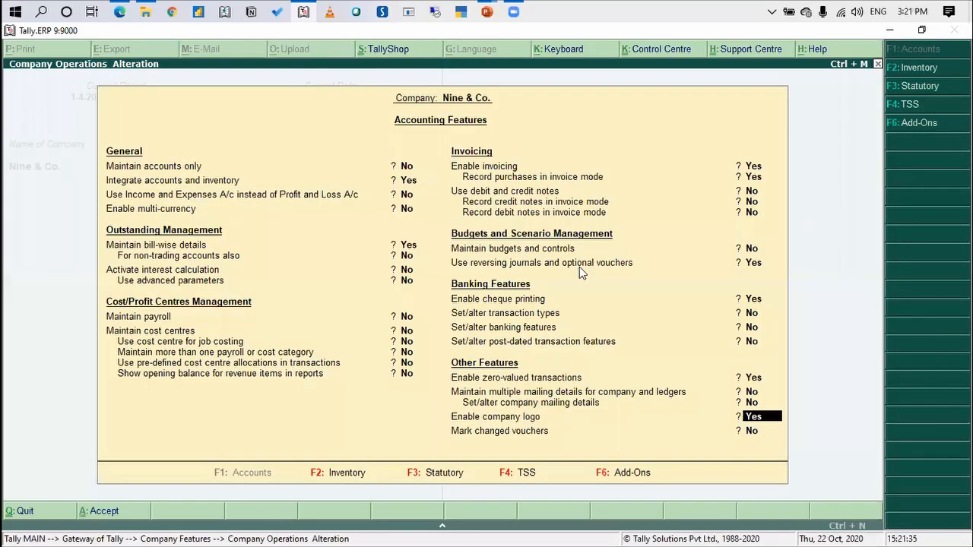
Switch to the Tally for CAs presentation in PowerPoint
click(487, 13)
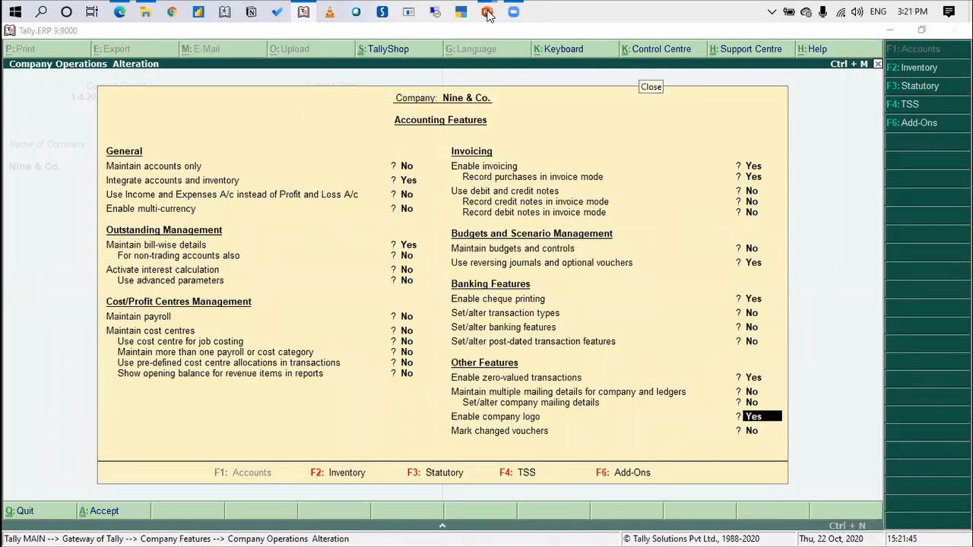
key(alt+Tab)
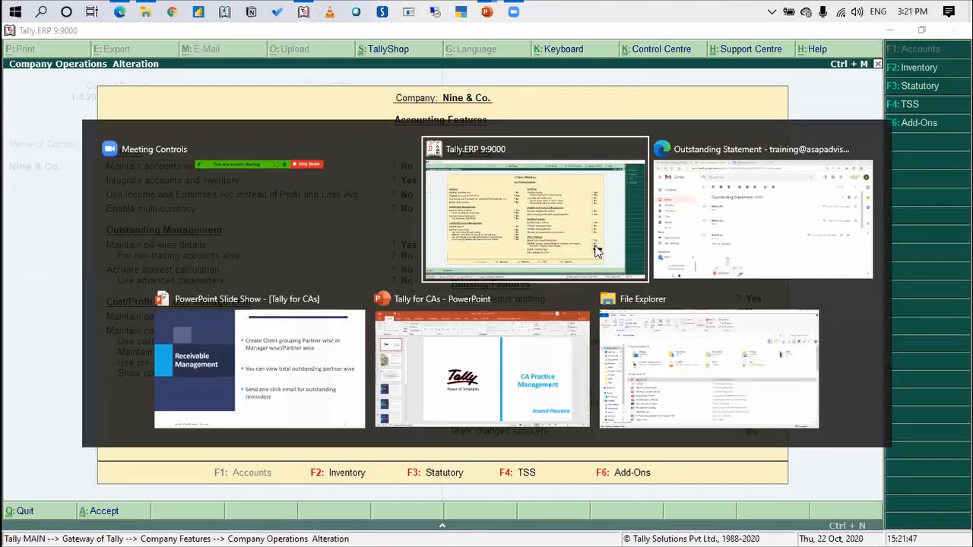
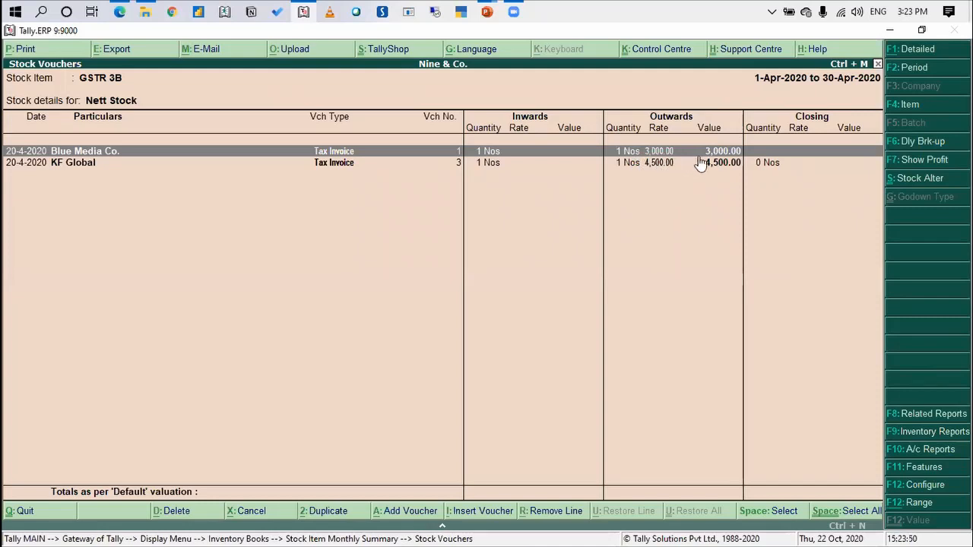
Examine the KF Global tax invoice line in the GSTR 3B stock vouchers and return to Inventory Books
click(703, 165)
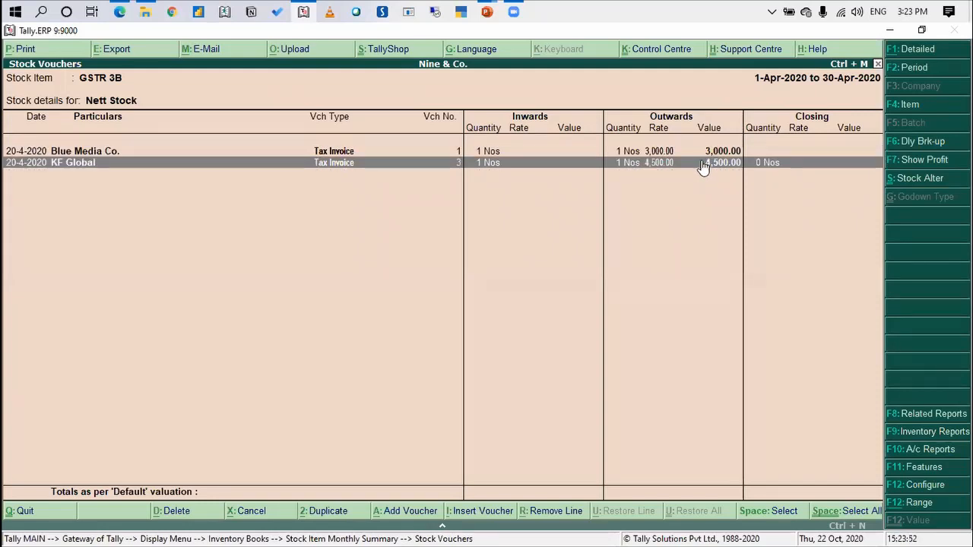
key(Escape)
key(Escape)
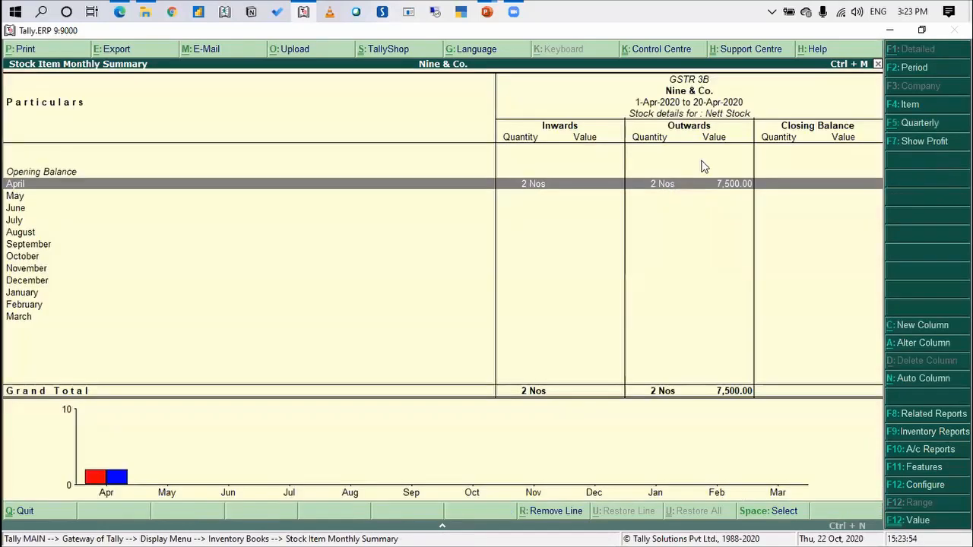
key(Escape)
key(Down)
key(Down)
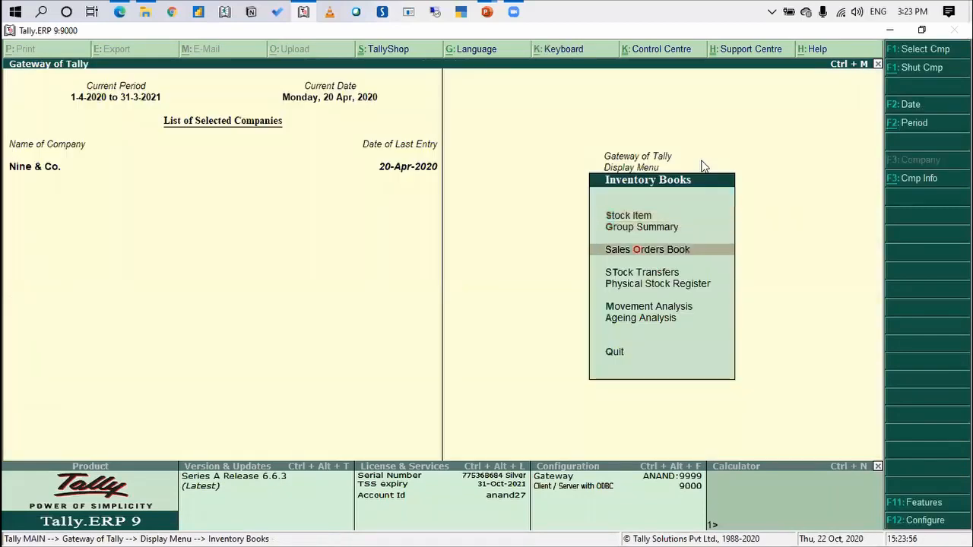
key(Up)
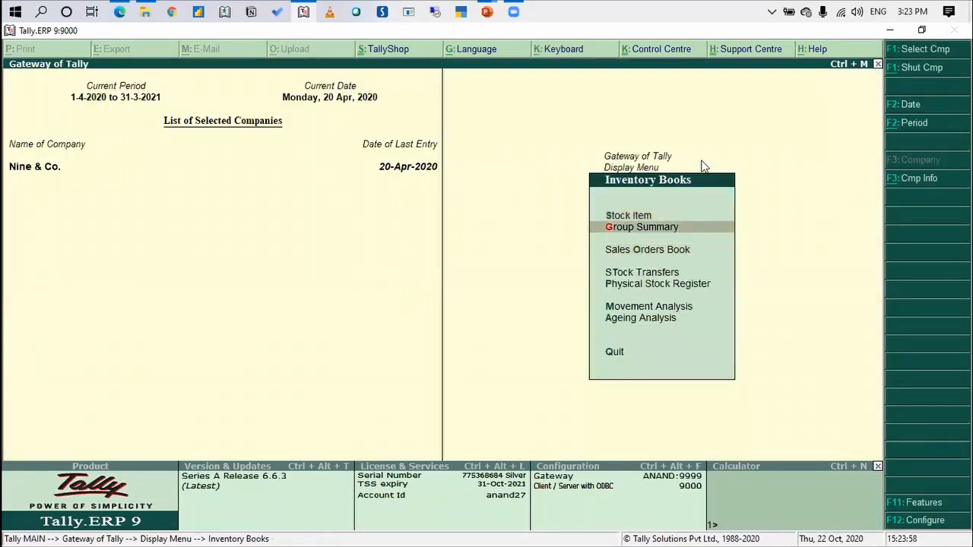
key(Return)
key(Down)
key(Down)
key(Return)
key(Escape)
key(Escape)
Open the April stock vouchers for the stock item GSTR 1 and go to the KF Global invoice
key(Up)
key(Return)
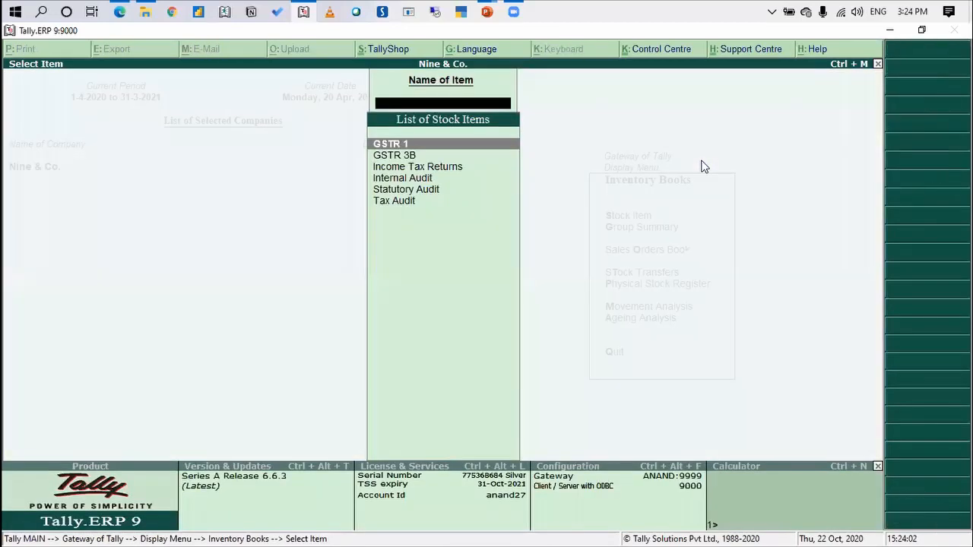
key(Return)
key(Return)
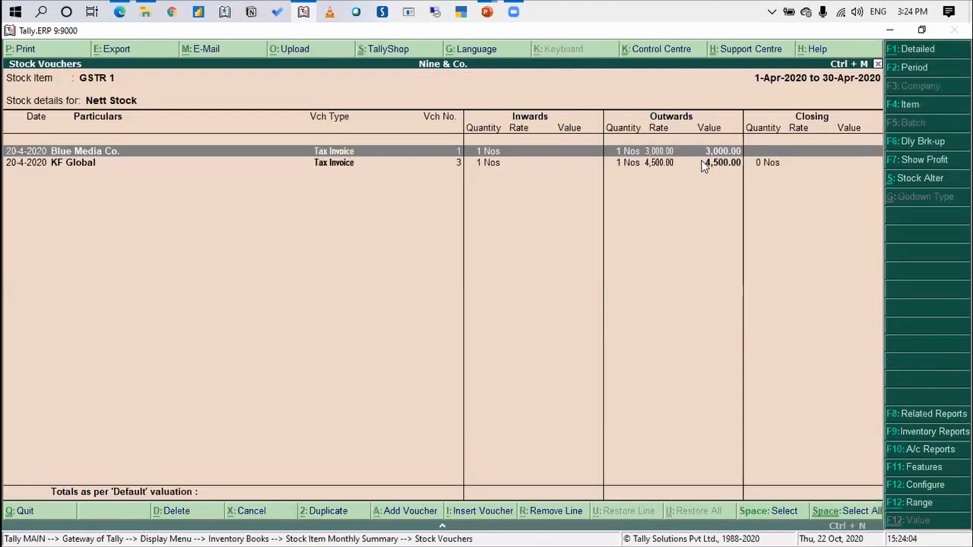
key(Down)
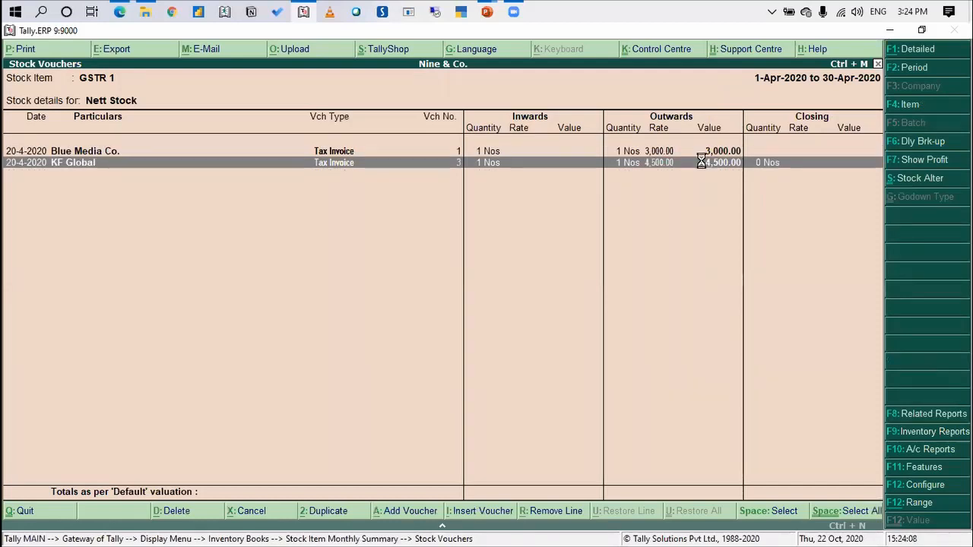
Configure the GSTR 1 stock vouchers report to hide the opening balance, goods inwards and closing balance
key(F12)
key(Return)
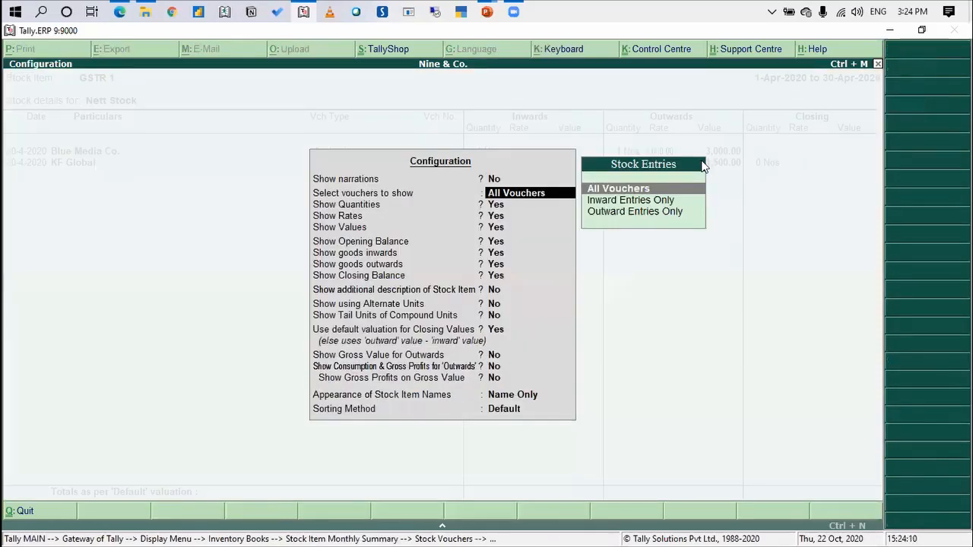
key(Return)
key(Return)
key(Return)
key(Return)
text(n)
key(Return)
text(n)
key(Return)
key(Return)
key(Return)
key(Return)
key(Return)
key(Return)
key(Return)
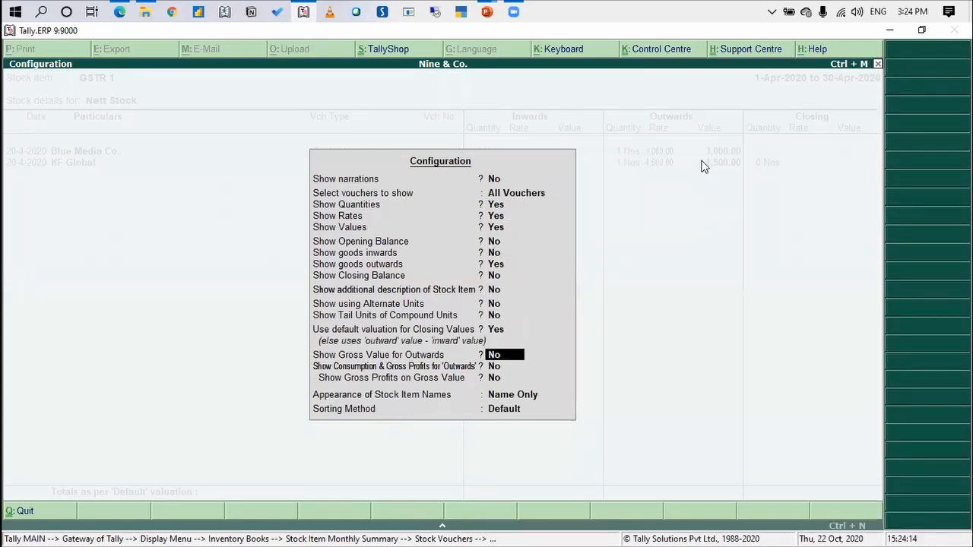
key(Return)
key(Return)
key(Return)
key(Return)
key(Return)
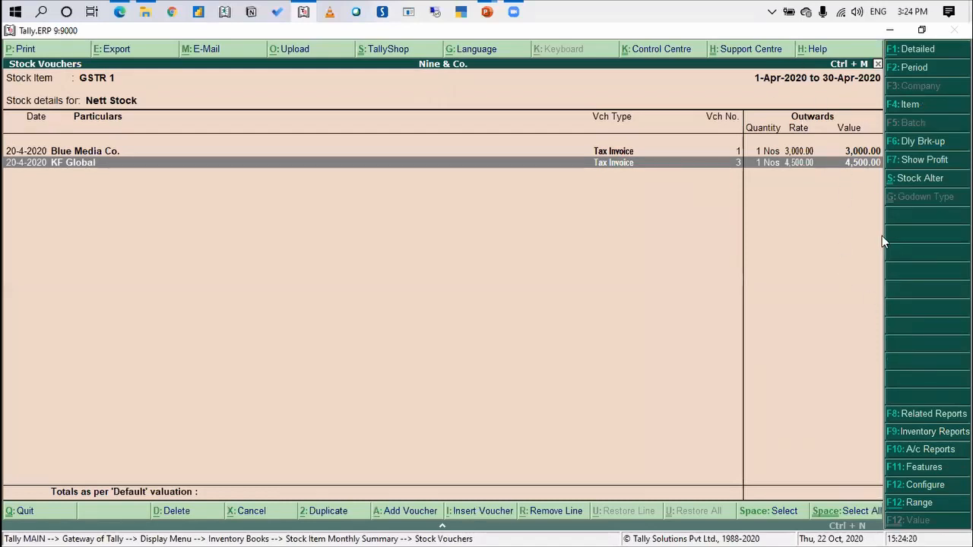
Leave the GSTR 1 stock reports and return to the Gateway of Tally
key(Escape)
key(Escape)
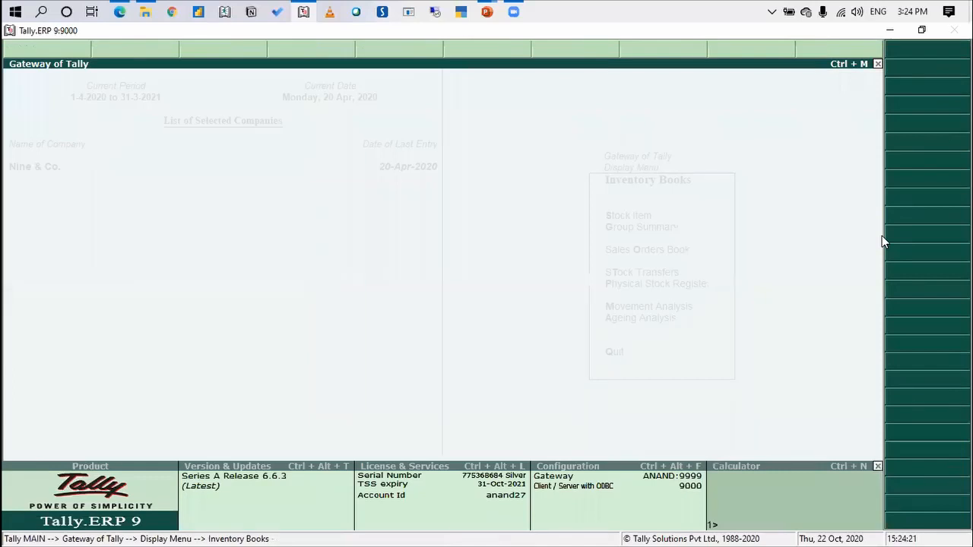
key(Escape)
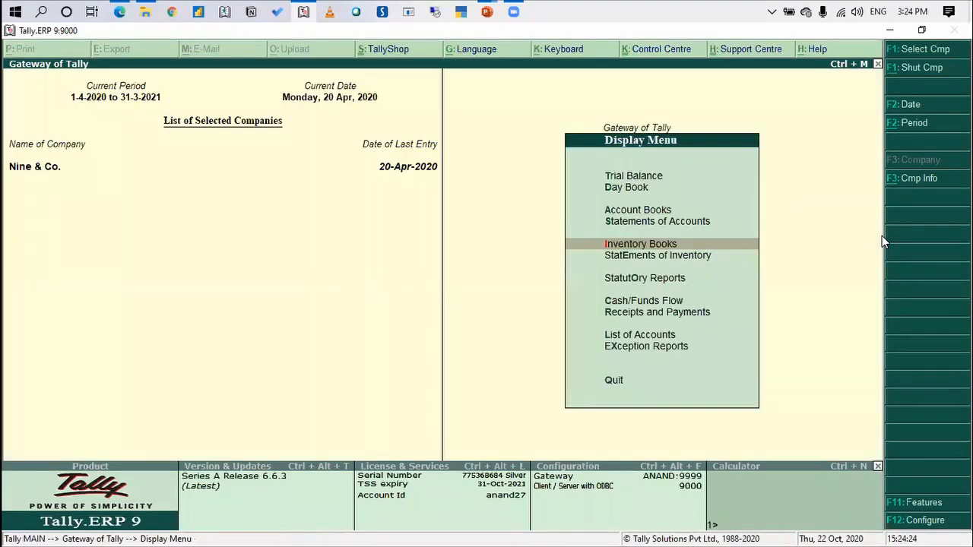
key(Escape)
View Sale Bills Pending in the Statements of Inventory and come back out of it
key(Return)
key(Down)
key(Down)
key(Down)
key(Down)
key(Down)
key(Return)
key(Down)
key(Down)
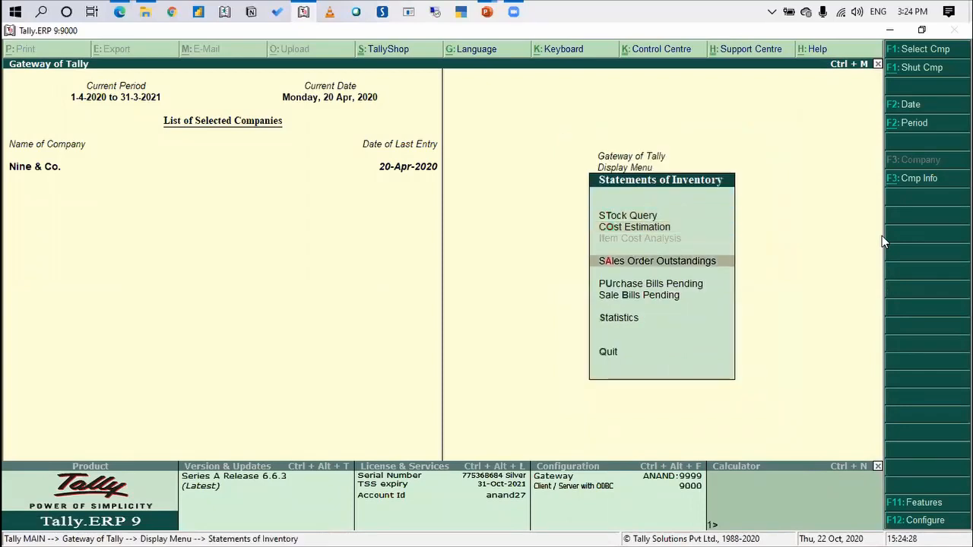
key(Down)
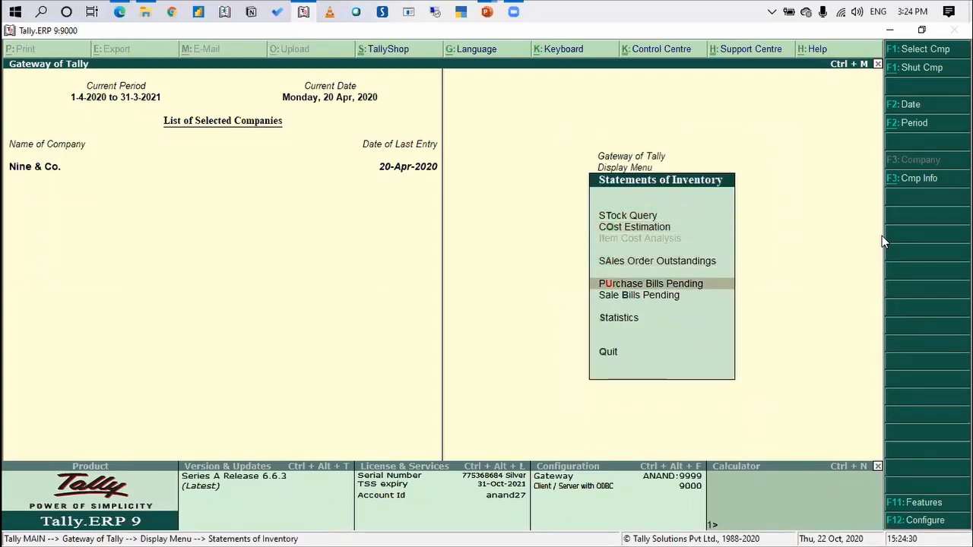
key(Down)
key(Return)
key(Escape)
key(Up)
key(Up)
key(Up)
key(Down)
key(Return)
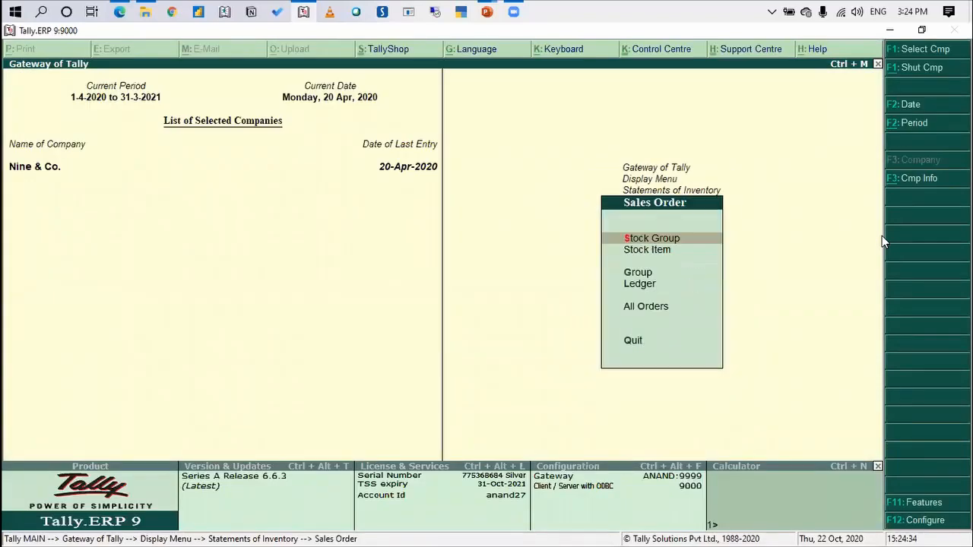
key(Down)
key(Return)
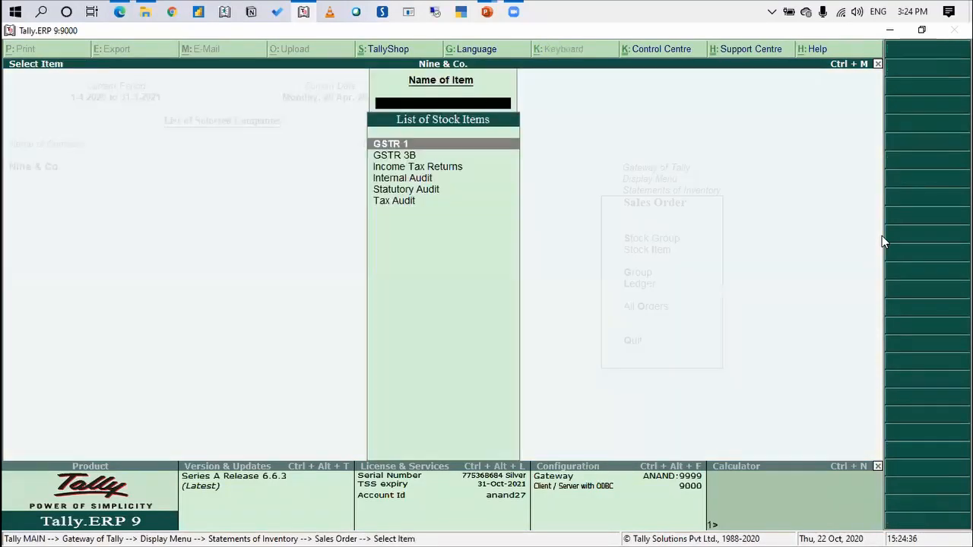
key(Return)
key(Escape)
key(Escape)
key(Escape)
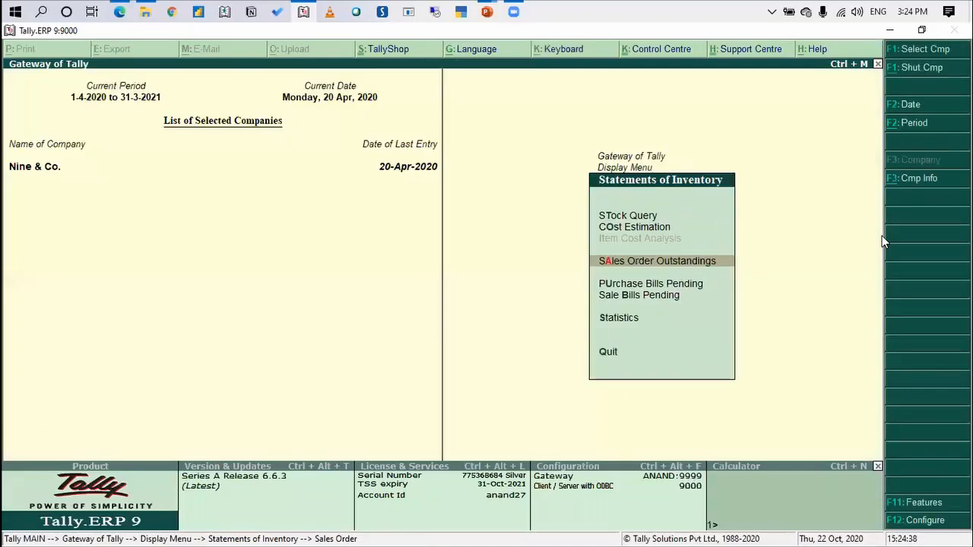
key(Escape)
key(Escape)
Open the stock-item-wise Sales Order Outstandings report for GSTR 1 from the Statements of Inventory
key(Return)
key(Down)
key(Down)
key(Down)
key(Down)
key(Down)
key(Return)
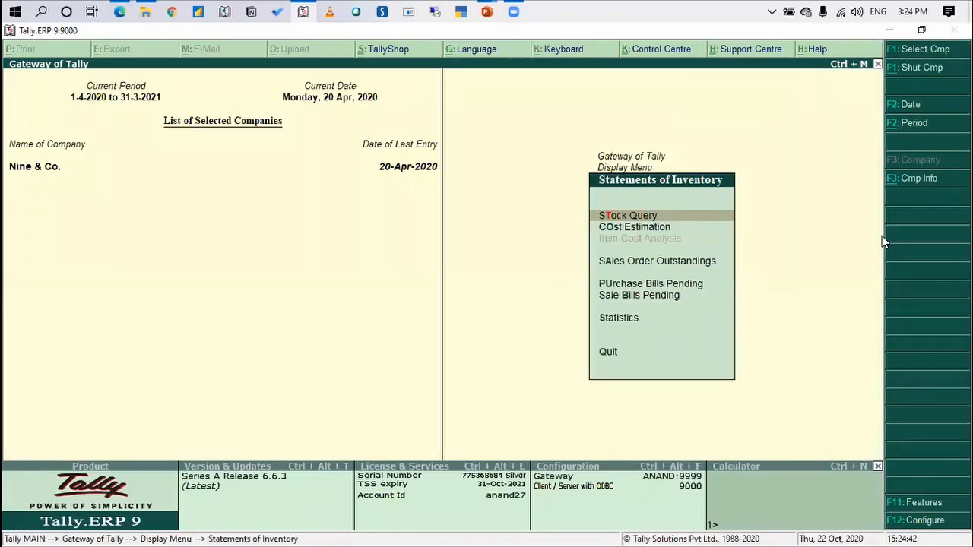
key(Down)
key(Down)
key(Down)
key(Up)
key(Return)
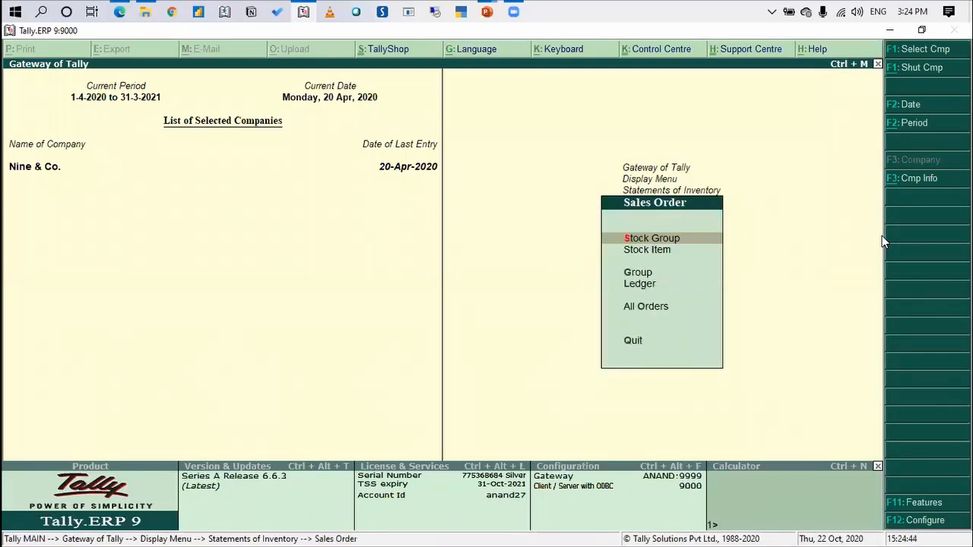
key(Down)
key(Return)
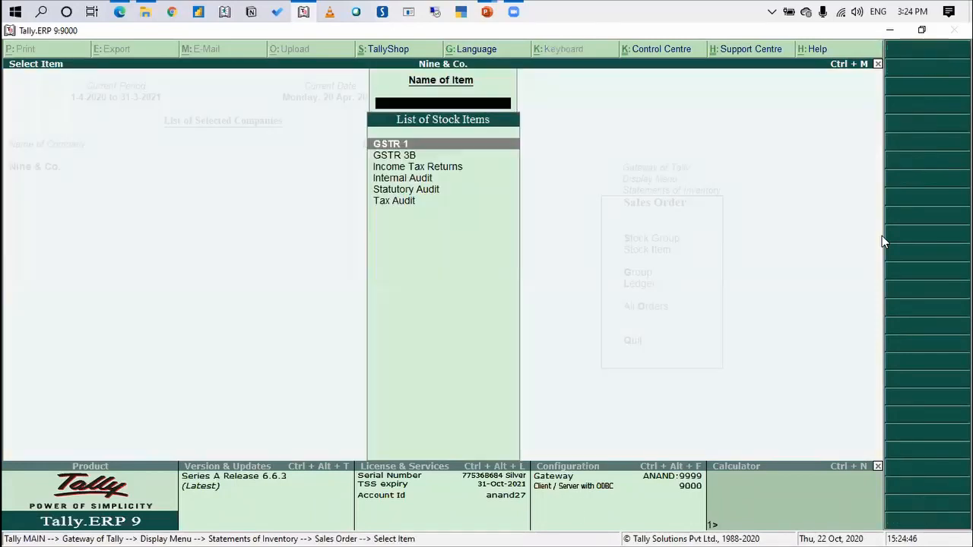
key(Return)
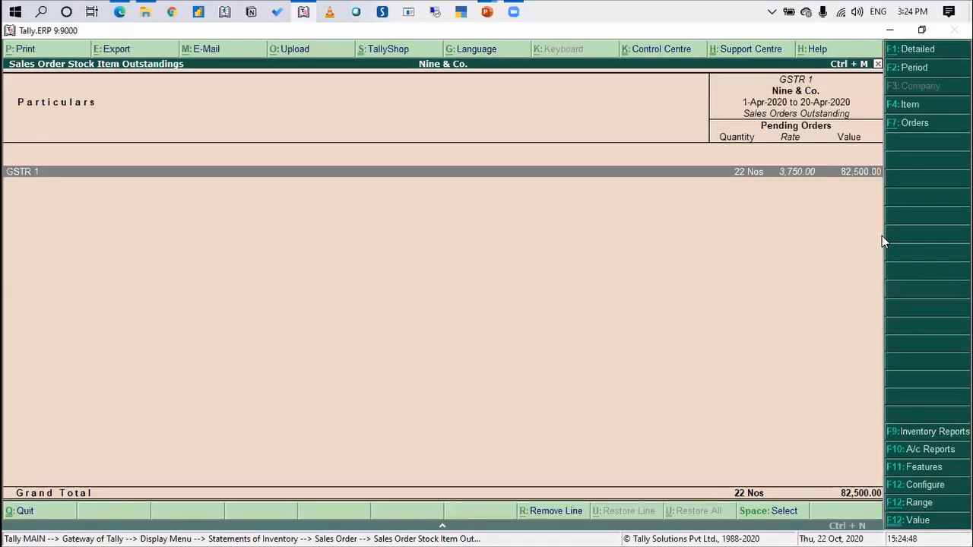
Set the end date of the GSTR 1 outstandings report period to 30-Apr-2020
key(F2)
key(Return)
text(30-4)
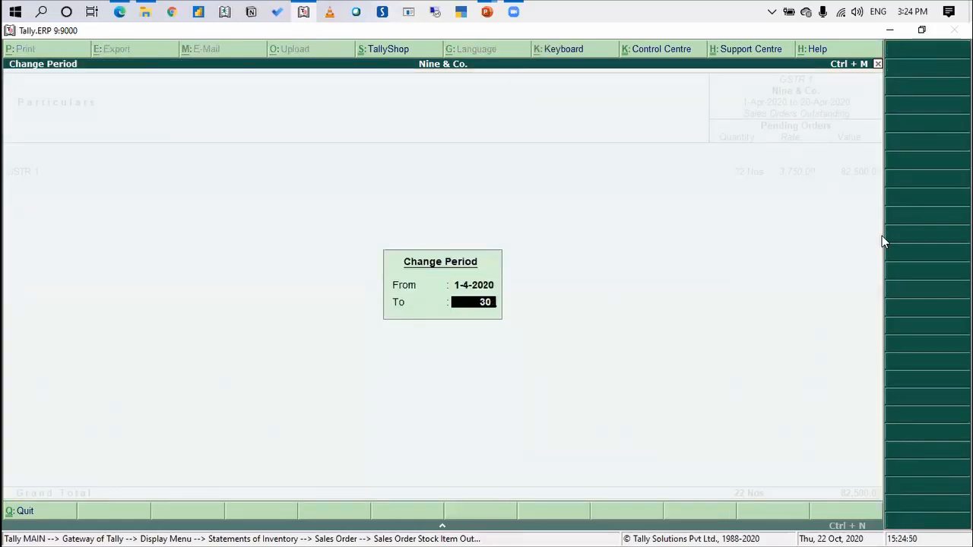
key(Return)
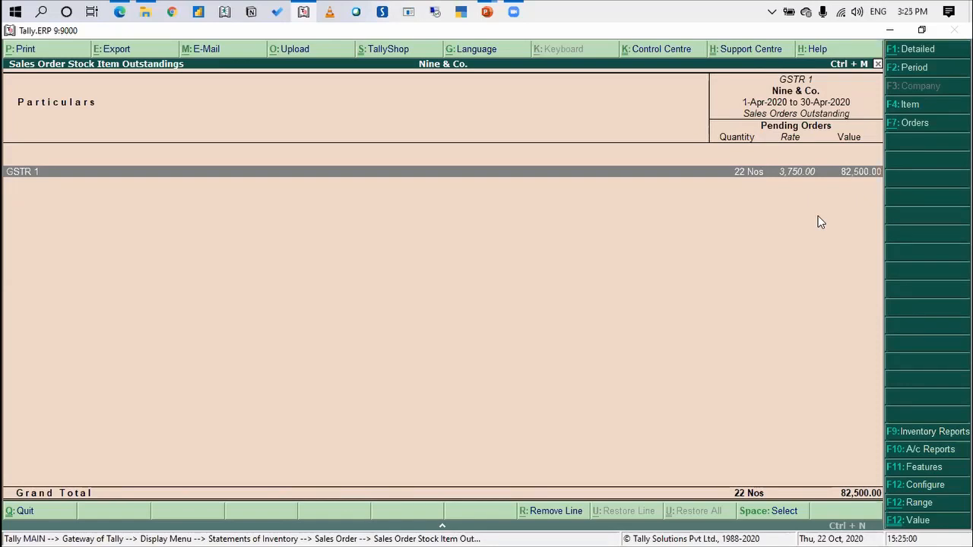
key(F11)
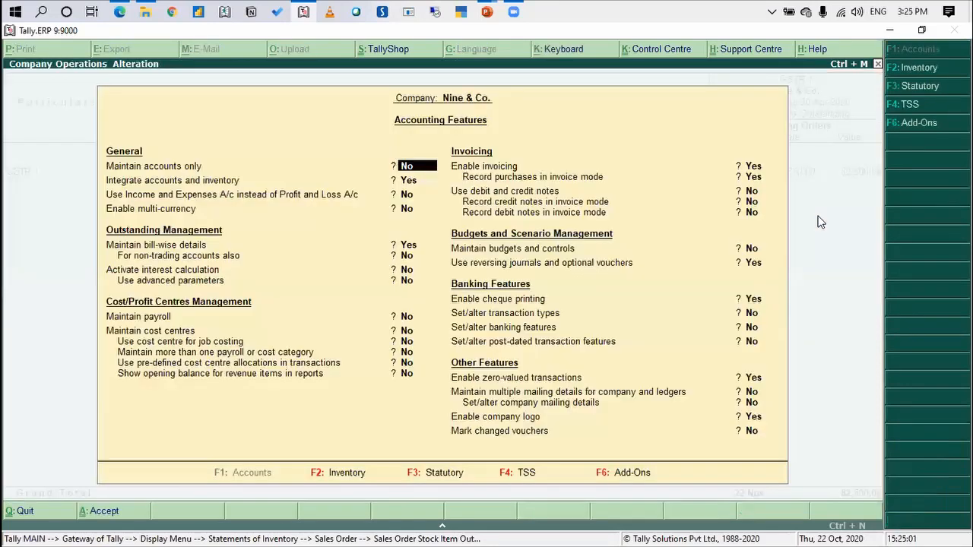
key(Escape)
key(Return)
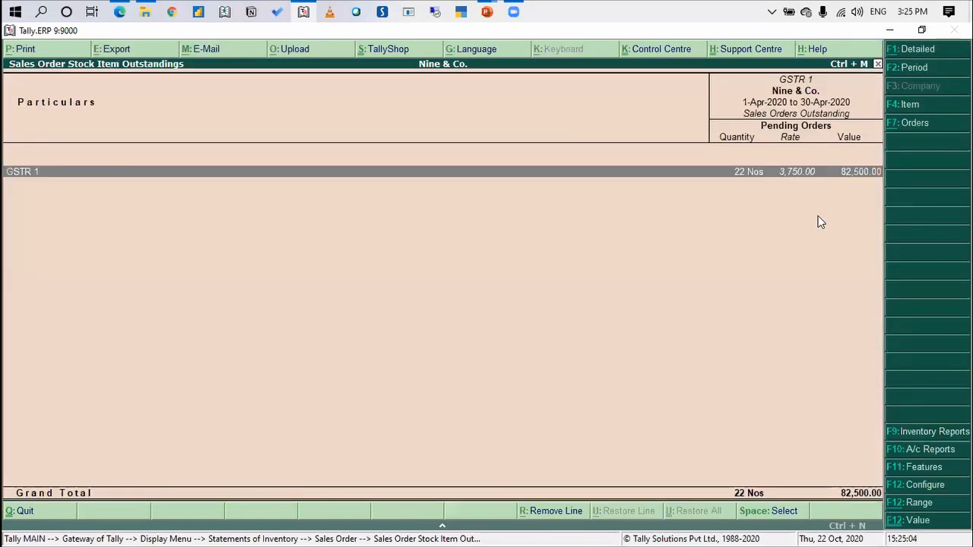
Configure the GSTR 1 outstandings report to show opening orders, orders booked and orders cleared alongside pending orders
key(F12)
key(Return)
key(Return)
key(Return)
key(y)
key(Return)
key(y)
key(Return)
key(y)
key(Return)
key(ctrl+a)
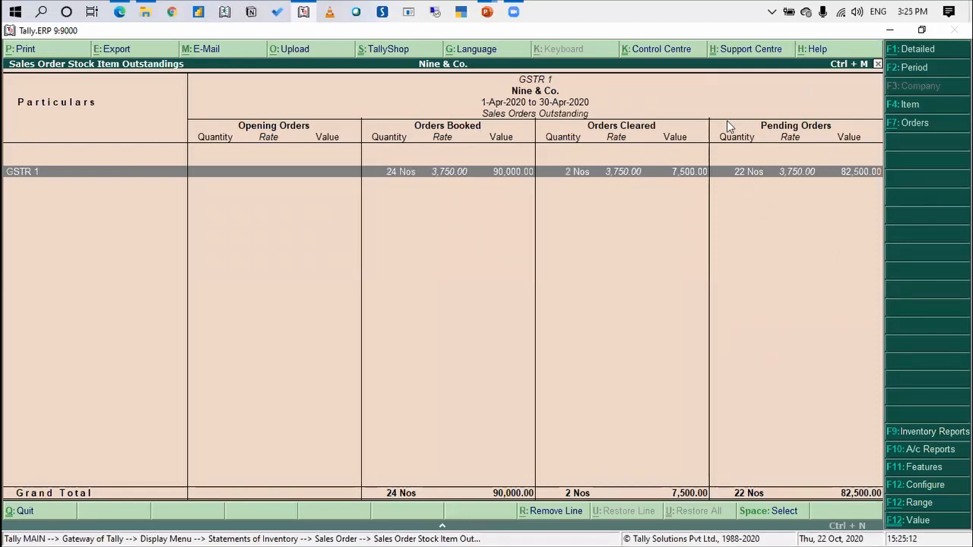
Open the GSTR 1 order details, review the outstanding monthly orders per client, and return to the item summary
click(625, 176)
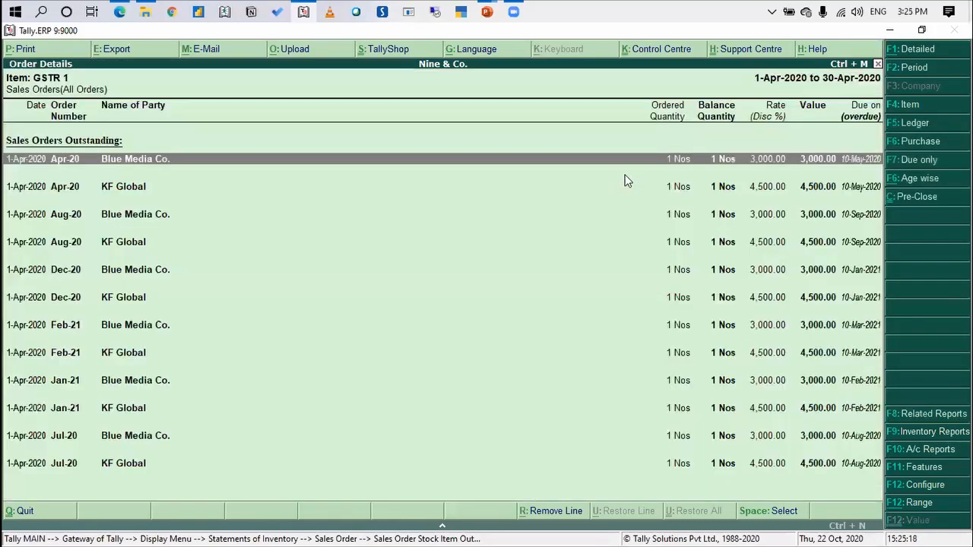
key(Down)
key(Down)
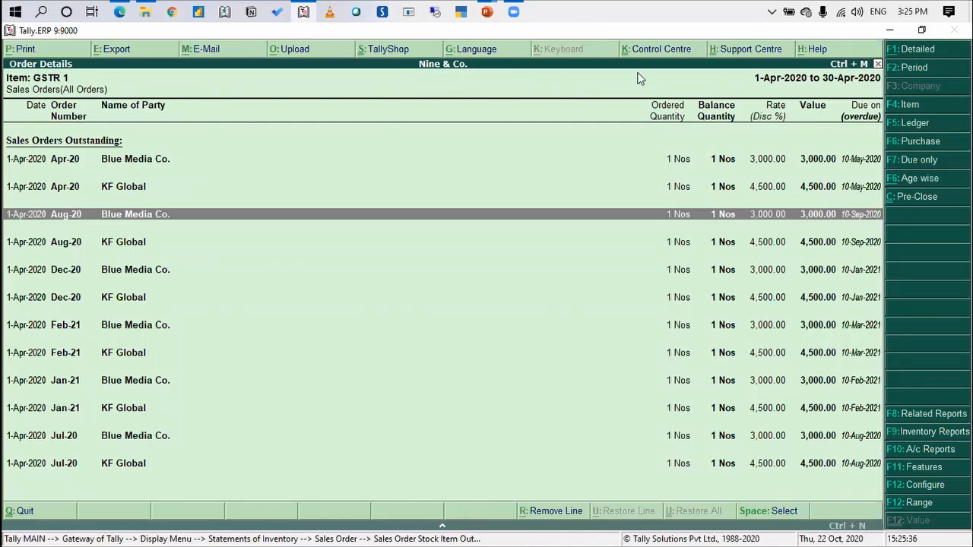
key(Escape)
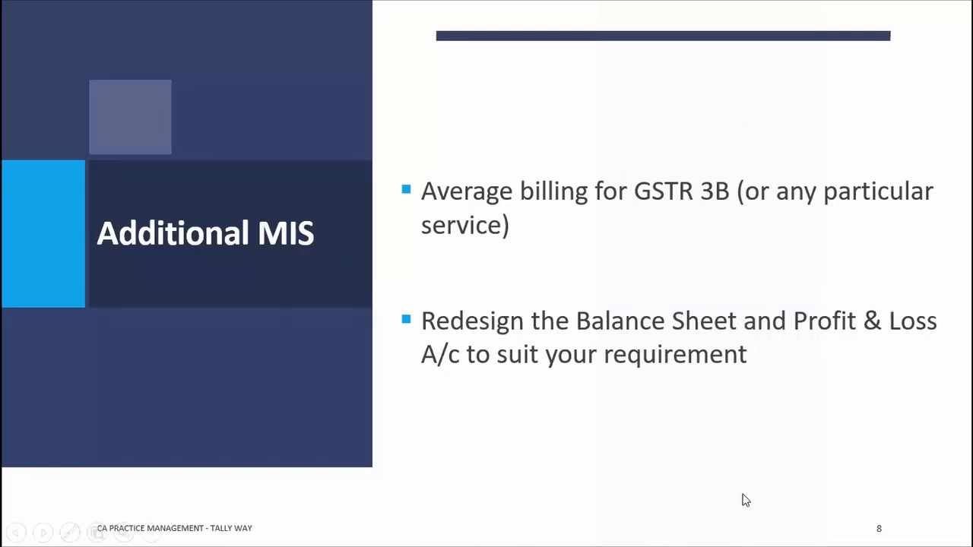
Switch from the PowerPoint slides back to Tally.ERP 9 and return to the Gateway of Tally
key(alt+Tab)
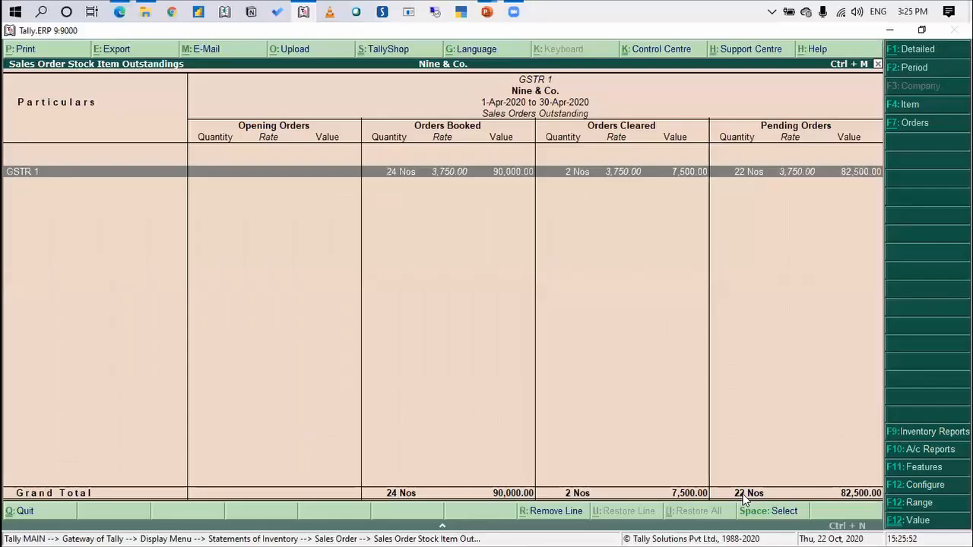
key(Escape)
key(Escape)
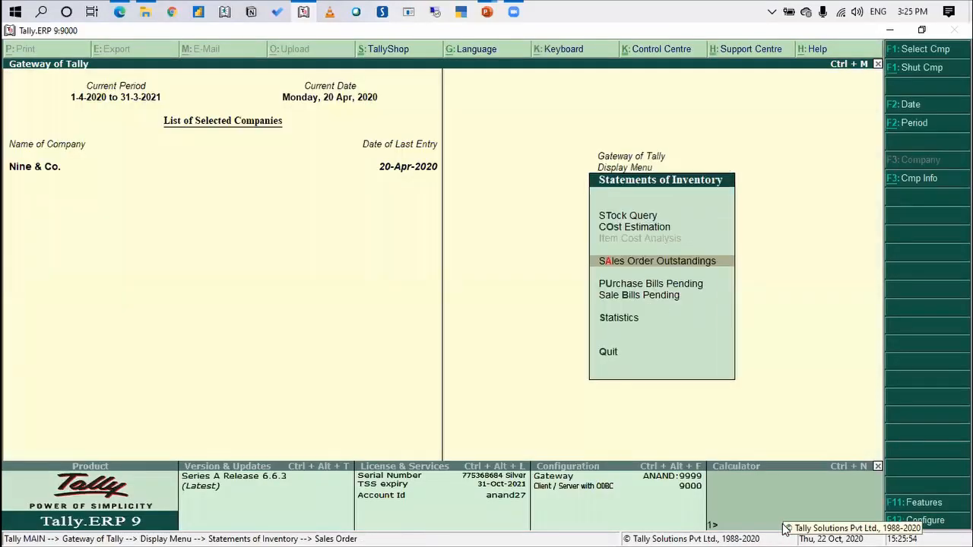
key(Escape)
key(Escape)
Open the Balance Sheet in detailed form and look through its liabilities and assets
key(Up)
key(Up)
key(Up)
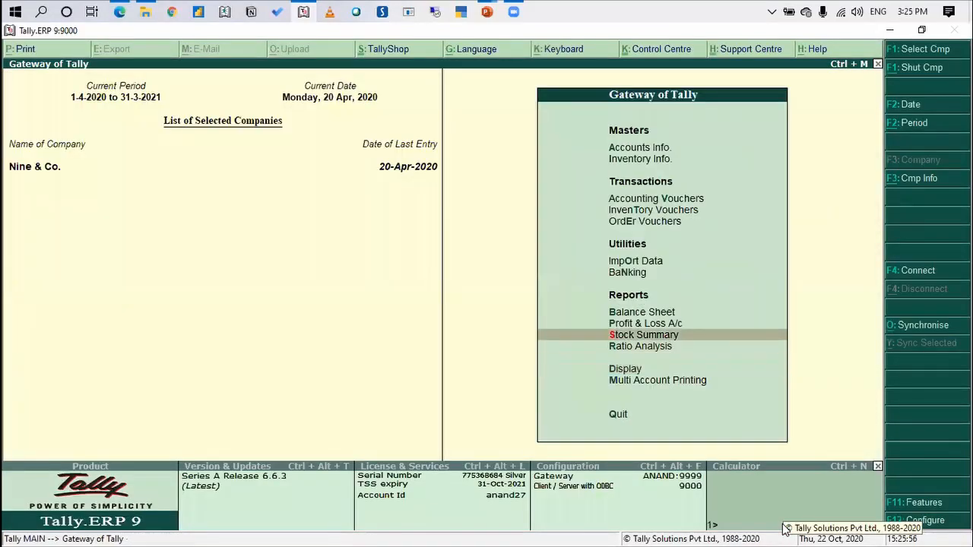
key(Up)
key(Return)
key(alt+F1)
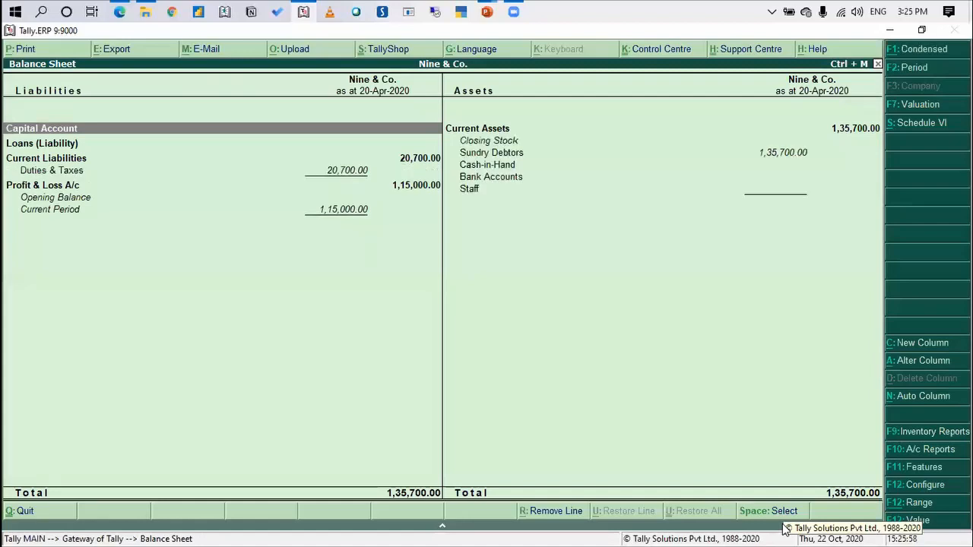
key(Right)
key(Down)
key(Left)
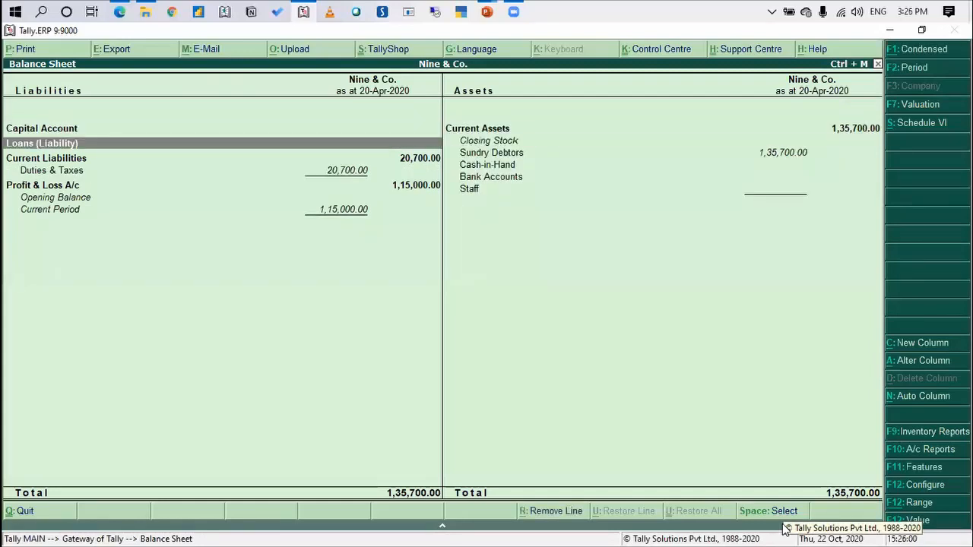
Leave the Balance Sheet and open the Profit & Loss A/c in detailed form
key(Escape)
key(Down)
key(Return)
key(alt+F1)
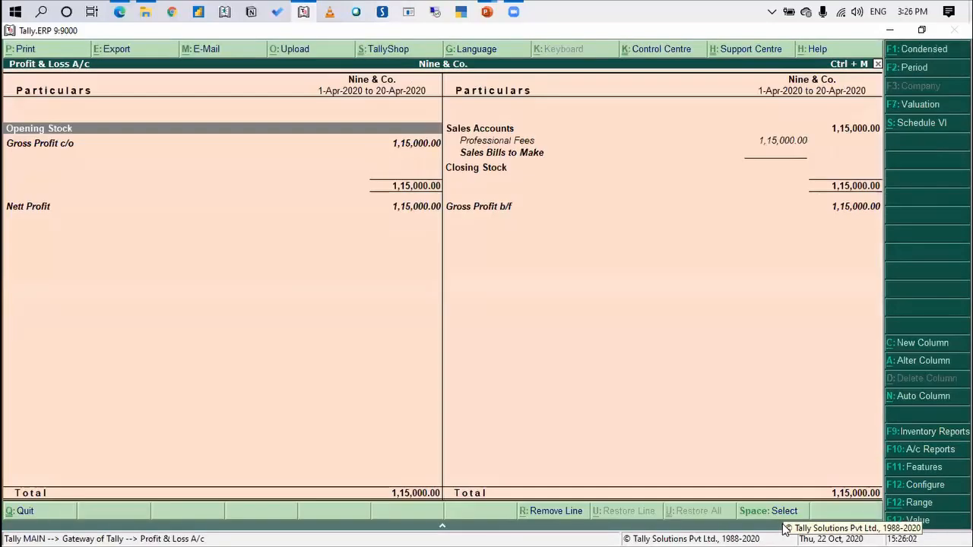
Leave the Profit & Loss A/c and start a new payment accounting voucher with Cash as the account
key(Down)
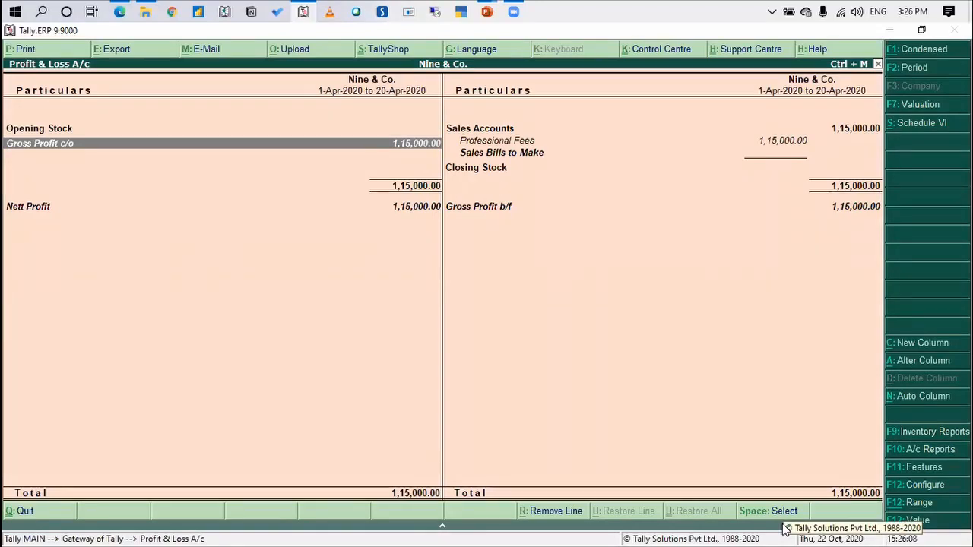
key(Escape)
key(Up)
key(Up)
key(Up)
key(Up)
key(Up)
key(Return)
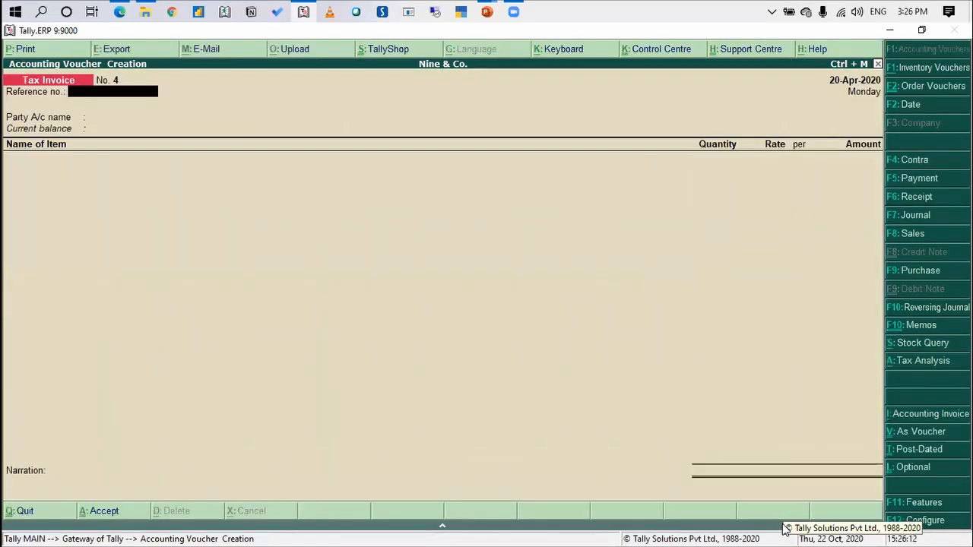
click(939, 179)
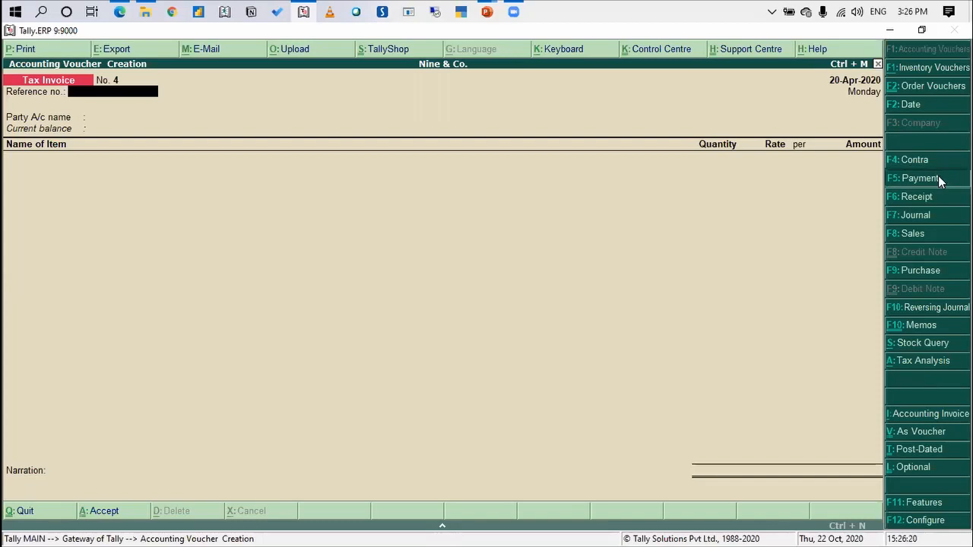
text(Cash)
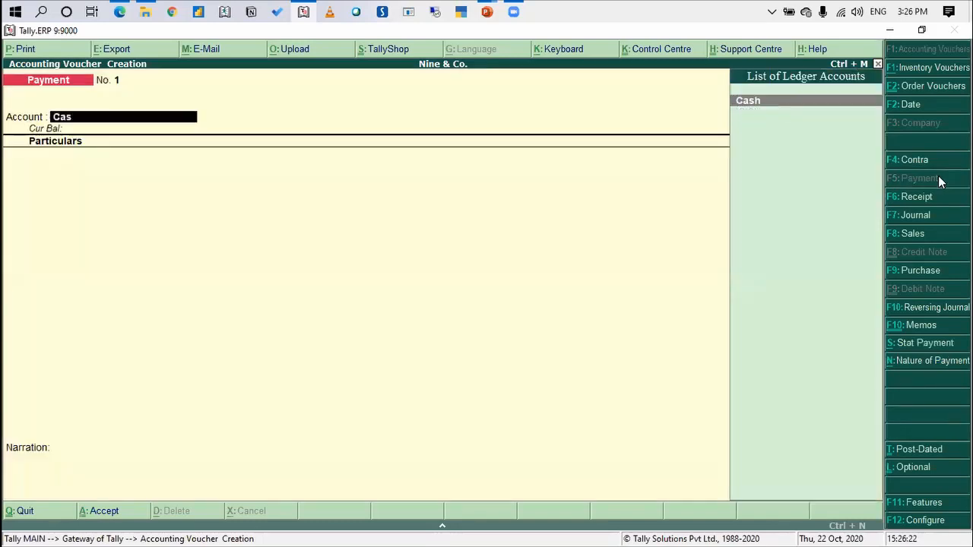
key(Return)
Create a Conveyance ledger under Indirect Expenses from within the payment voucher
key(alt+c)
text(Conveyance)
key(Return)
key(Return)
key(Return)
key(Return)
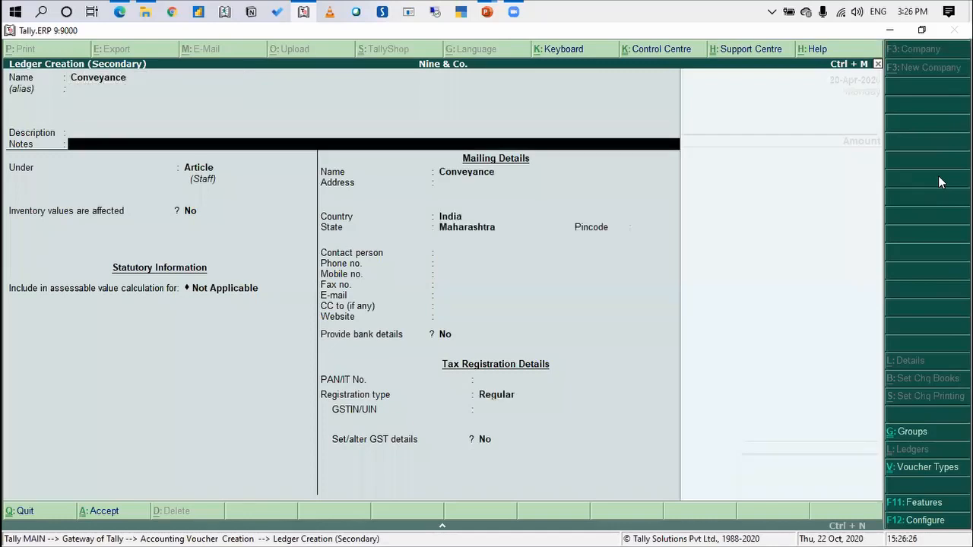
text(Indirec)
key(Return)
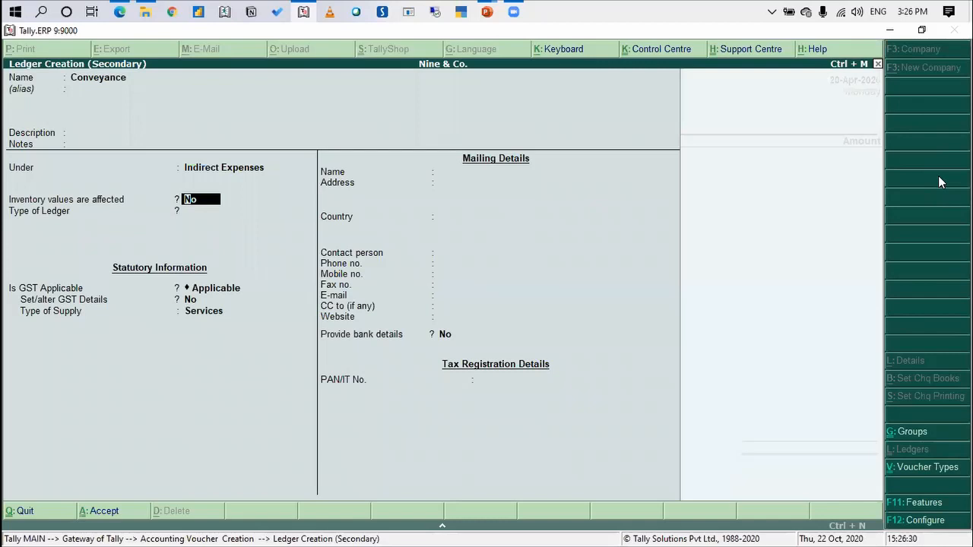
key(ctrl+a)
Enter 1,000 as the Conveyance amount and accept the payment voucher without a narration
text(1000)
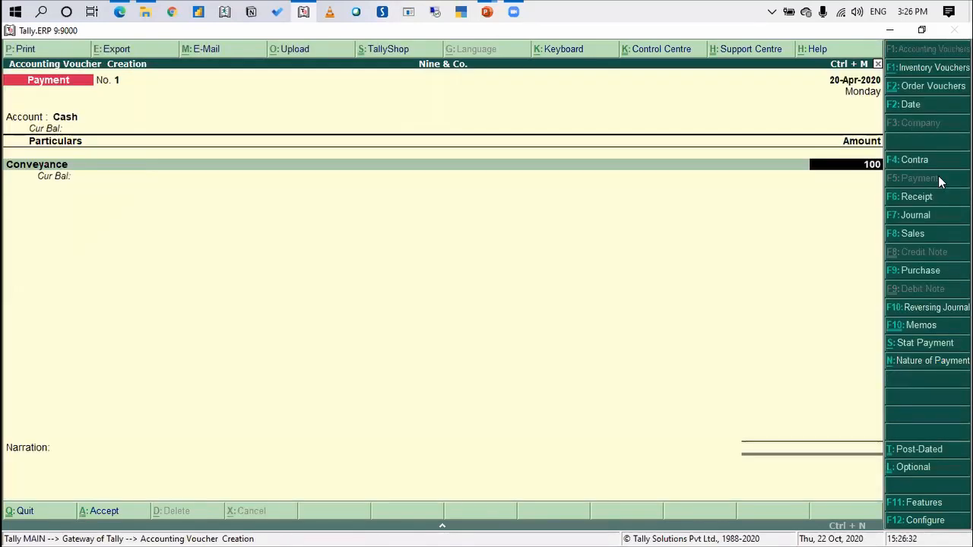
key(Return)
key(Return)
key(Return)
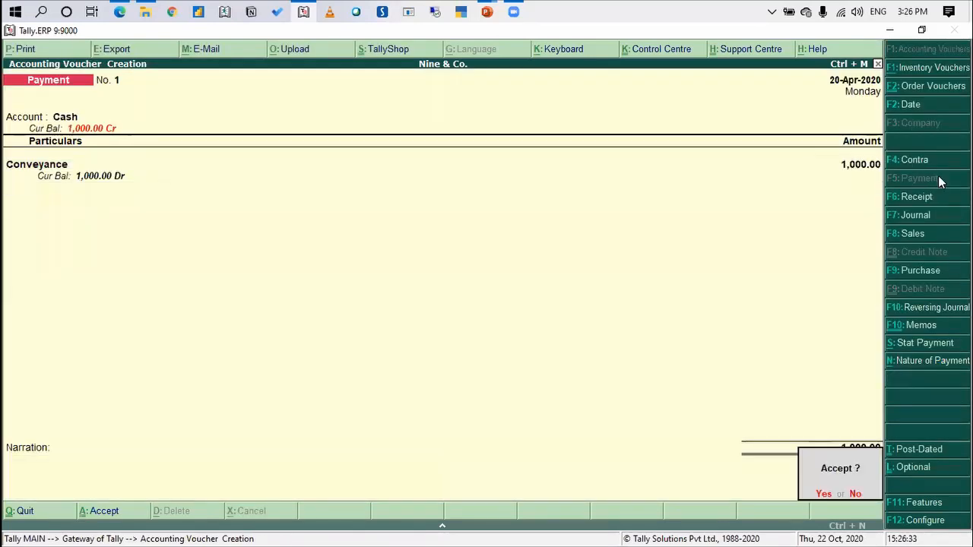
key(Return)
Use Cash as the account of the second payment voucher and create a "Staff Welfate" ledger under Indirect Expenses
key(Return)
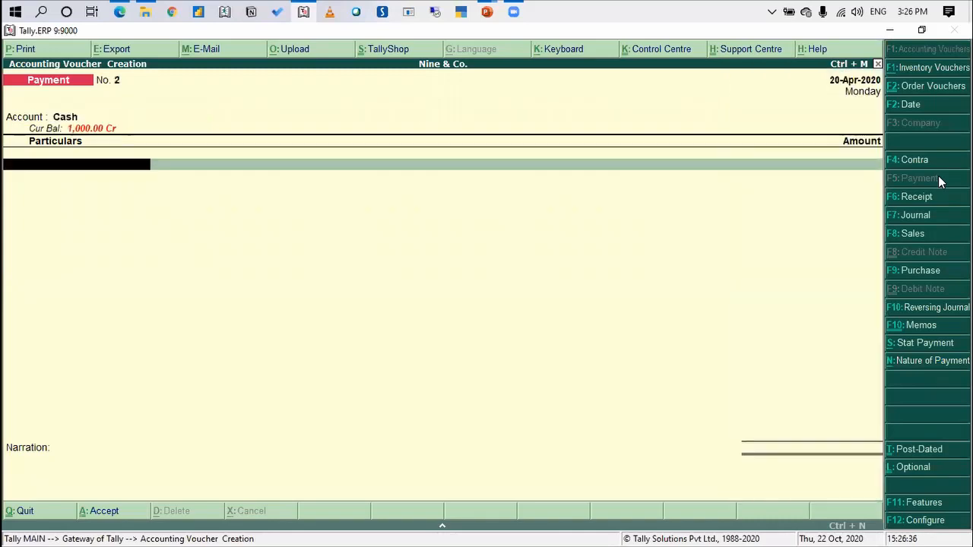
key(alt+c)
text(Staff Welfate)
key(Return)
key(Return)
key(Return)
key(Return)
key(Return)
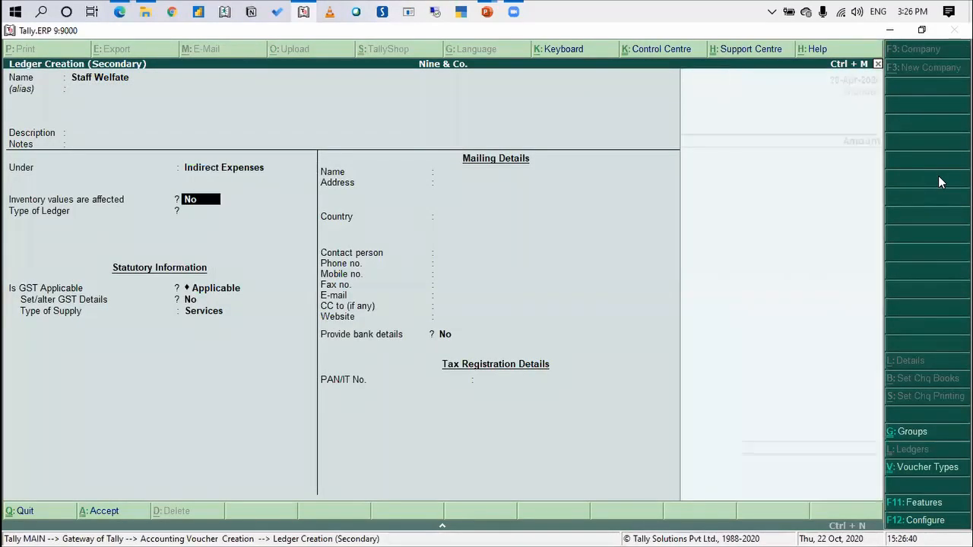
key(ctrl+a)
Enter 20,000 as the staff welfare amount and accept the second payment voucher
text(2)
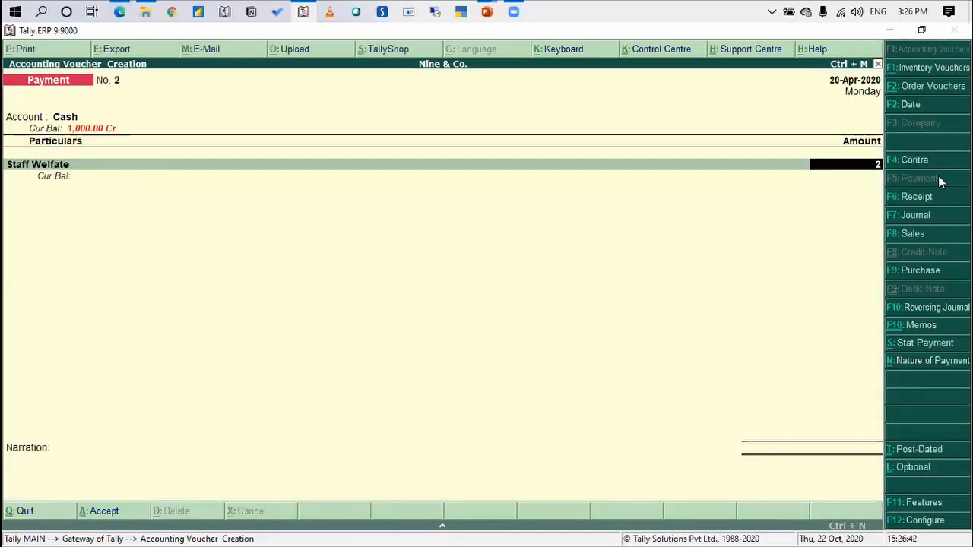
text(0,00000)
key(Return)
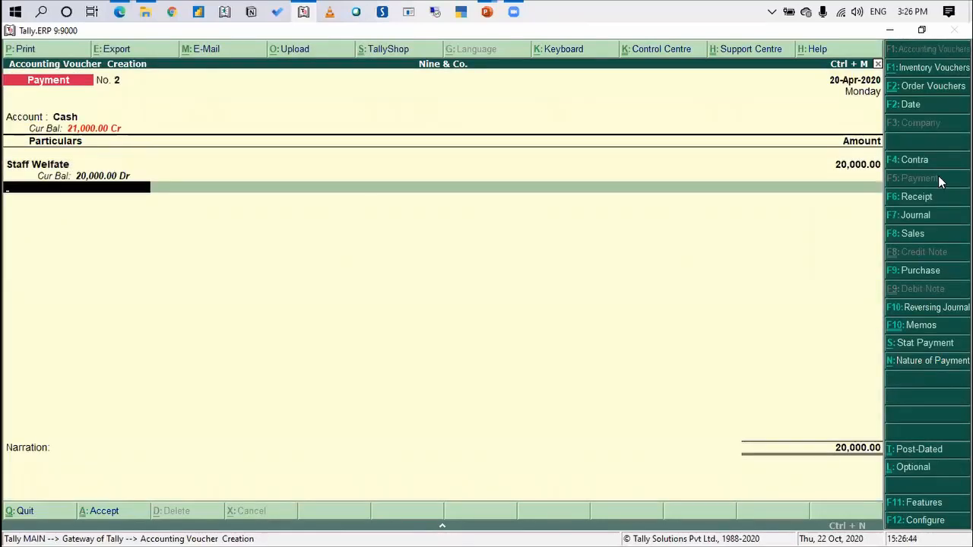
key(Return)
key(Return)
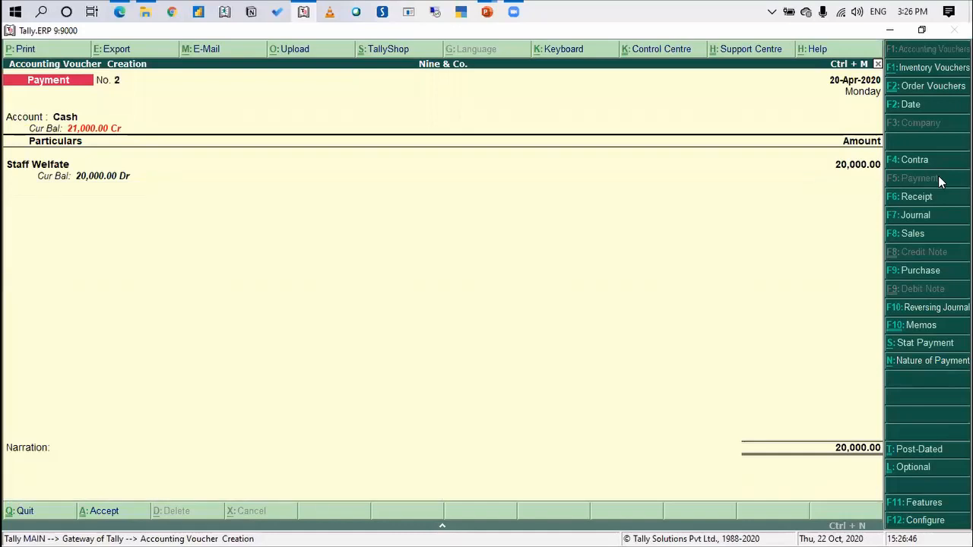
key(Return)
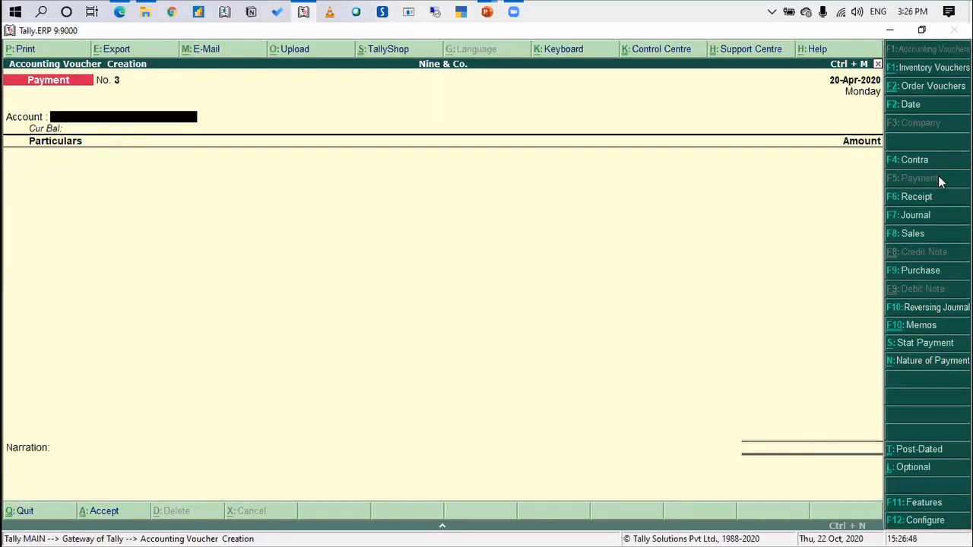
Use Cash as the account of the third payment voucher and start a new ledger named Computer
text(s)
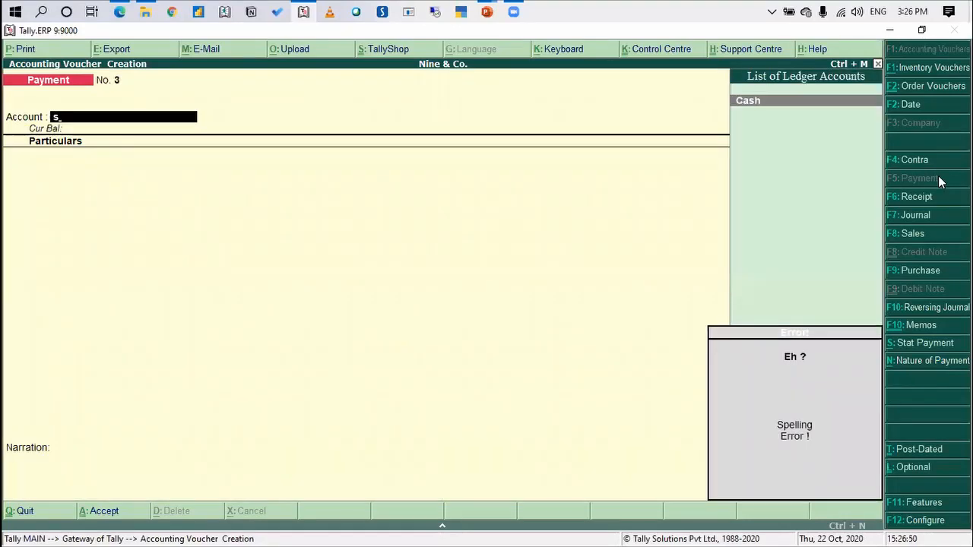
key(BackSpace)
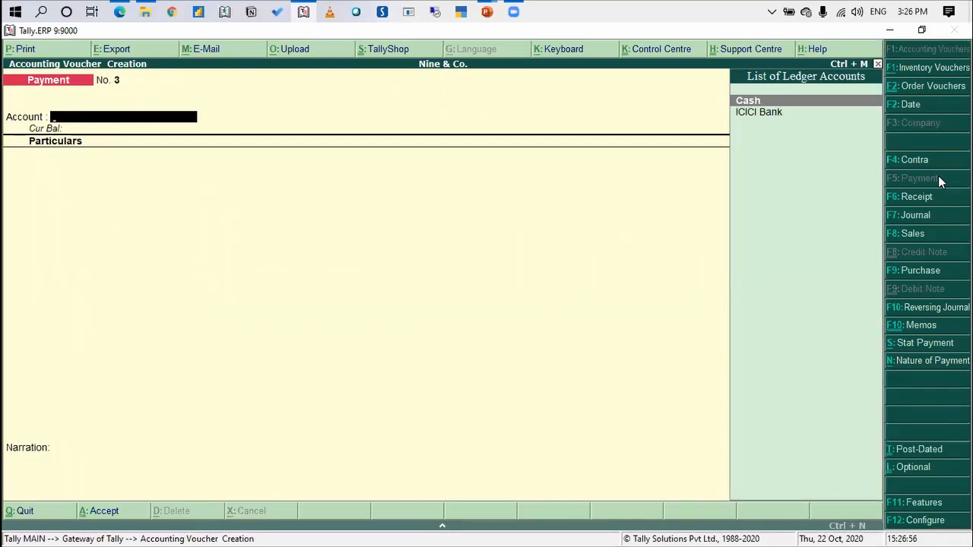
text(cash)
key(Return)
key(alt+c)
text(Computer)
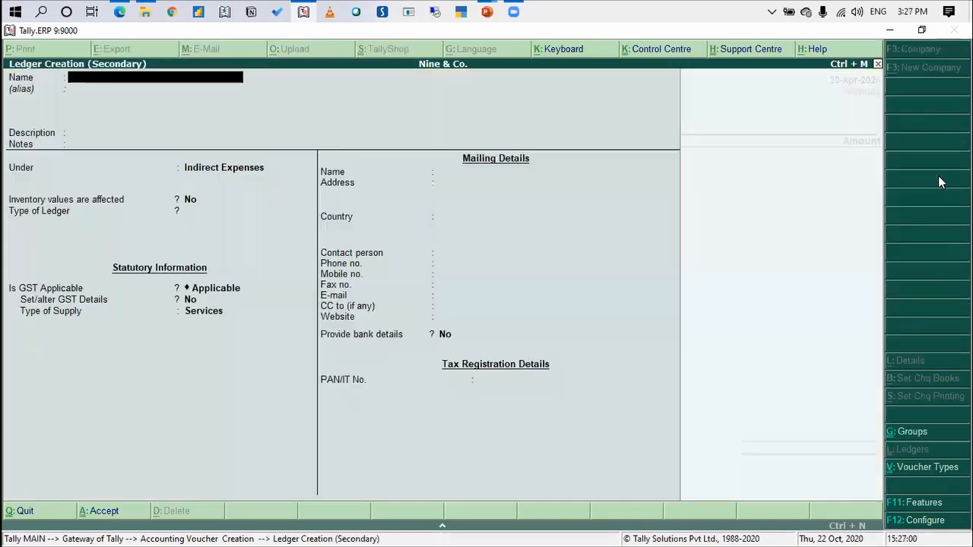
key(Return)
key(Return)
key(Return)
key(alt+c)
text(Fixed Assets)
key(Return)
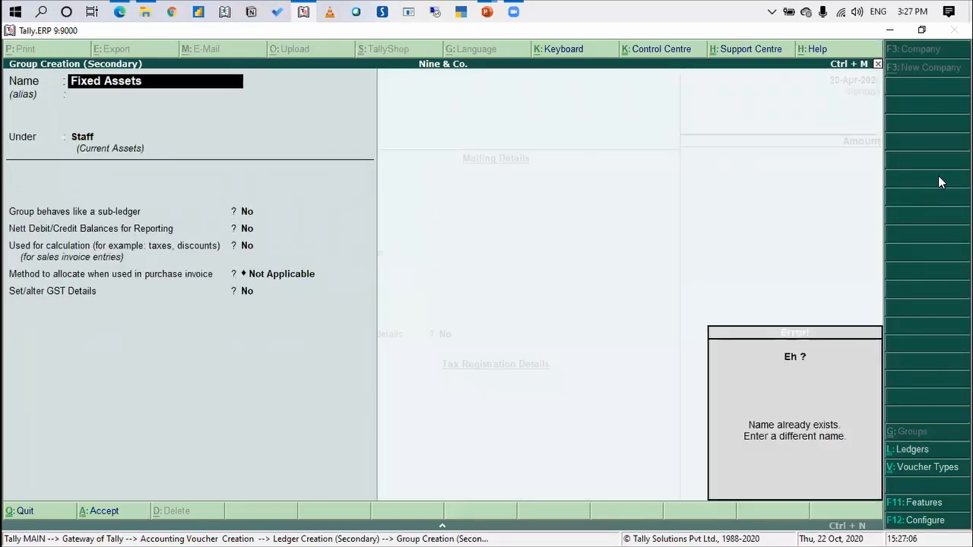
key(Escape)
key(Escape)
text(y)
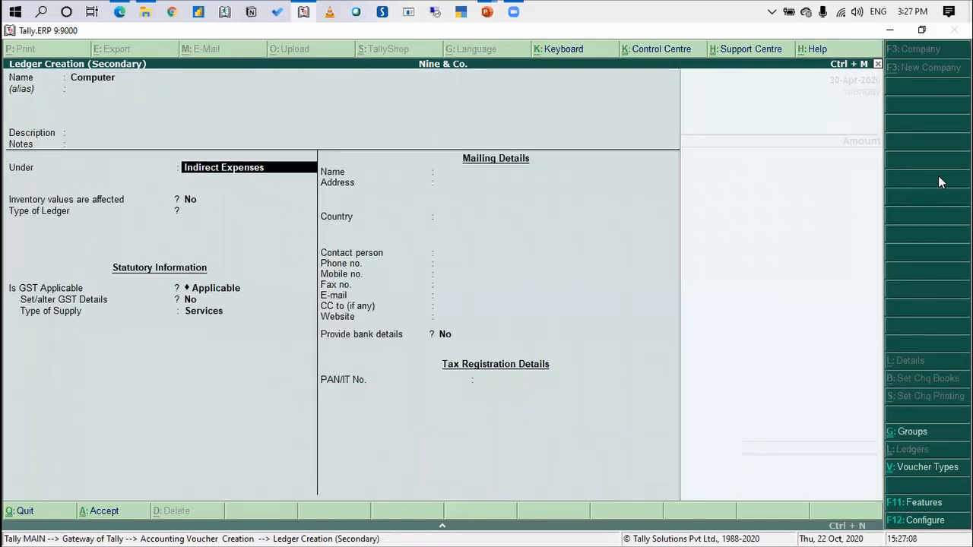
text(Fi)
Place the Computer ledger under Fixed Assets and save it with the remaining details at their defaults
key(Return)
key(Return)
key(Return)
key(Return)
key(Return)
key(Return)
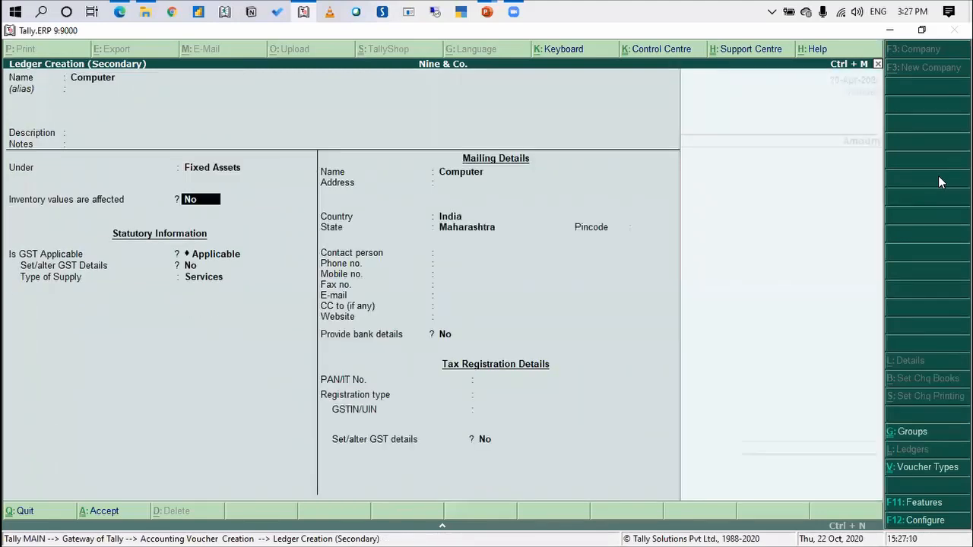
key(Return)
key(Return)
key(Return)
key(Return)
key(Return)
key(Return)
key(Return)
key(Return)
key(Return)
key(Return)
key(Return)
key(Return)
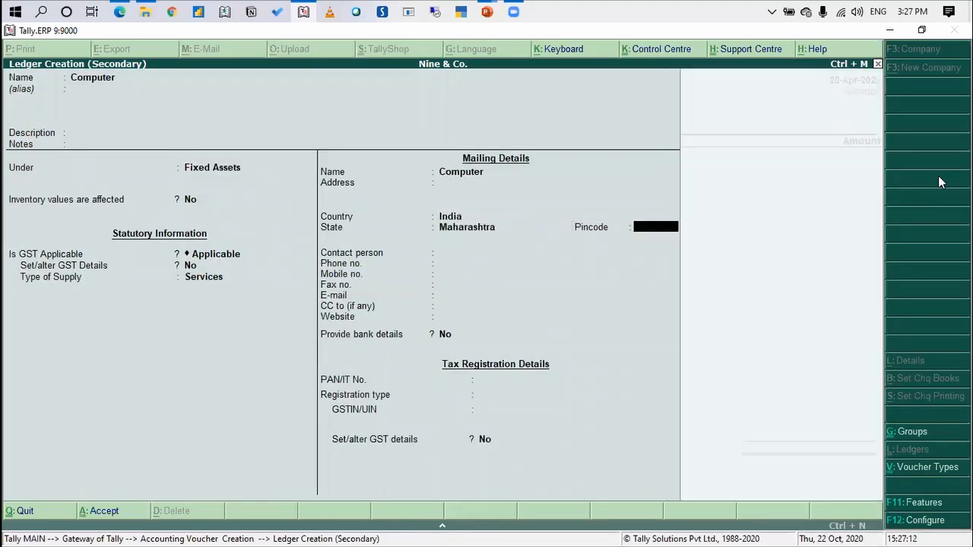
key(Return)
key(Return)
key(Return)
key(Return)
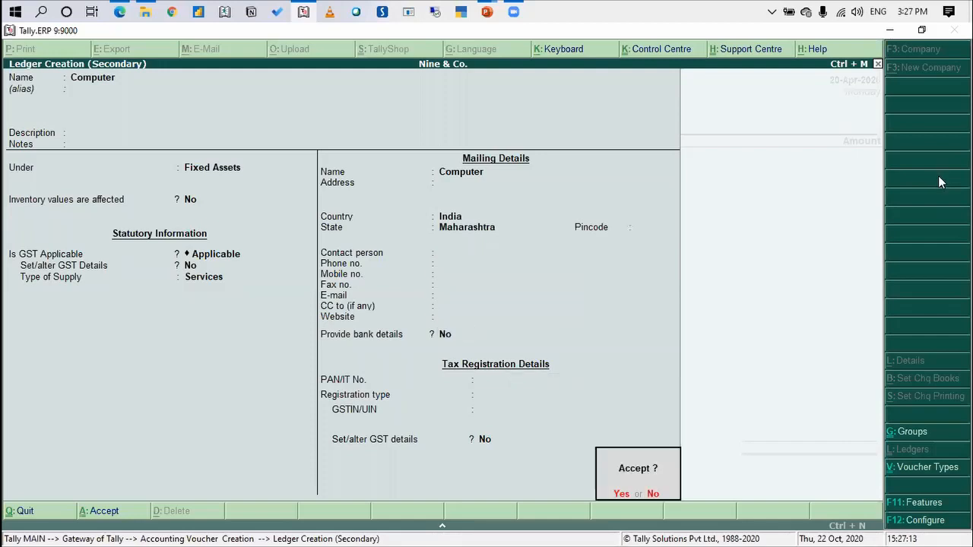
key(Return)
Enter 1,00,000 as the Computer amount and accept the third payment voucher
text(100000)
key(Return)
key(Return)
key(Return)
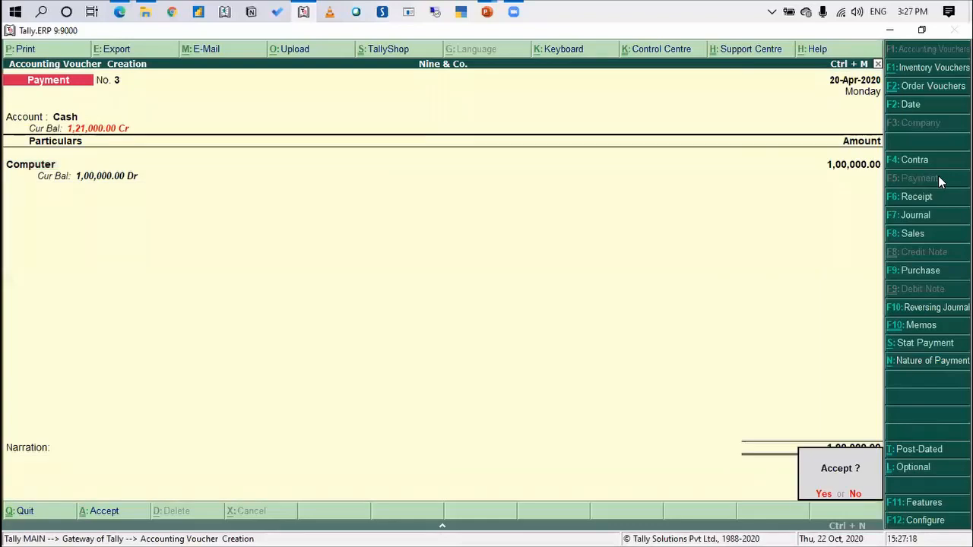
Return to the Gateway of Tally and open the Balance Sheet in detailed form
key(Return)
key(Escape)
key(Return)
key(Escape)
key(Escape)
key(Down)
key(Down)
key(Down)
key(Down)
key(Down)
key(Down)
key(Down)
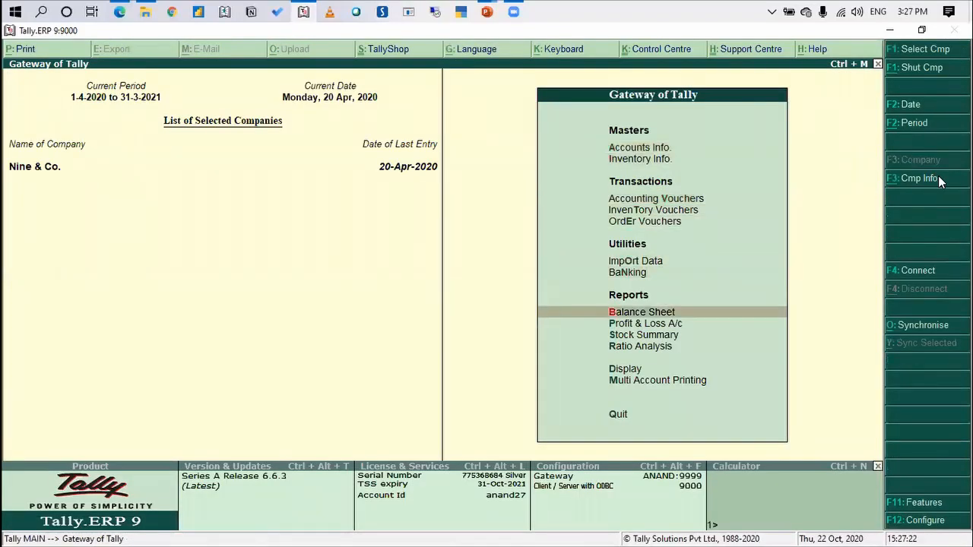
key(Return)
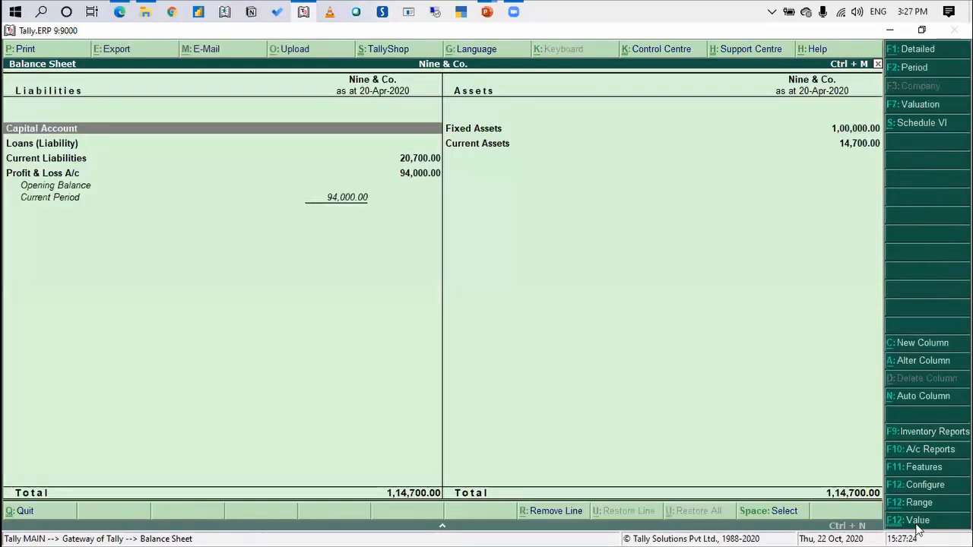
key(alt+F1)
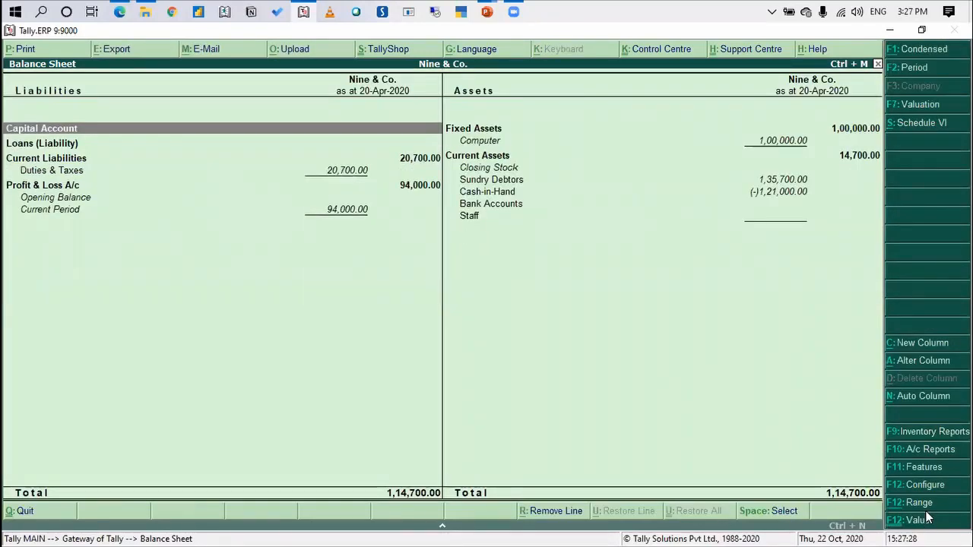
Configure the Balance Sheet to display in vertical format, keeping the other options as they are
click(926, 485)
key(y)
key(Return)
key(Return)
key(Return)
key(Return)
key(Return)
key(Return)
key(Return)
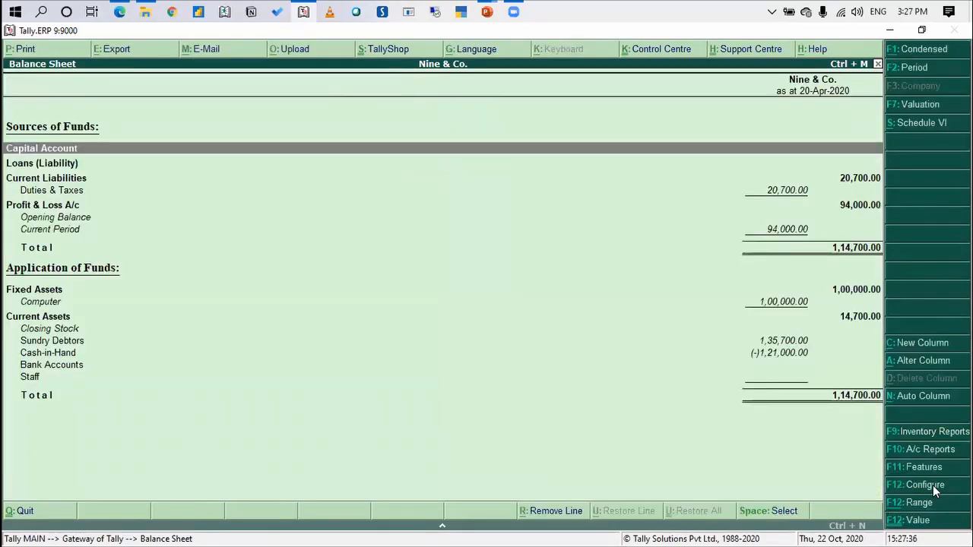
Examine the order of Fixed Assets and Current Assets in the vertical Balance Sheet, and leave the report
key(Down)
key(Down)
key(Down)
key(Down)
key(Down)
key(Down)
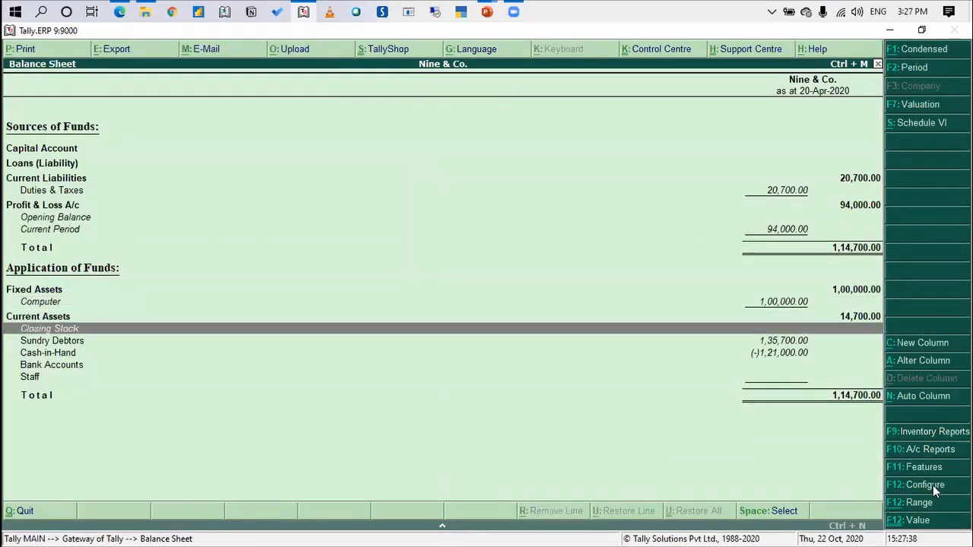
key(Up)
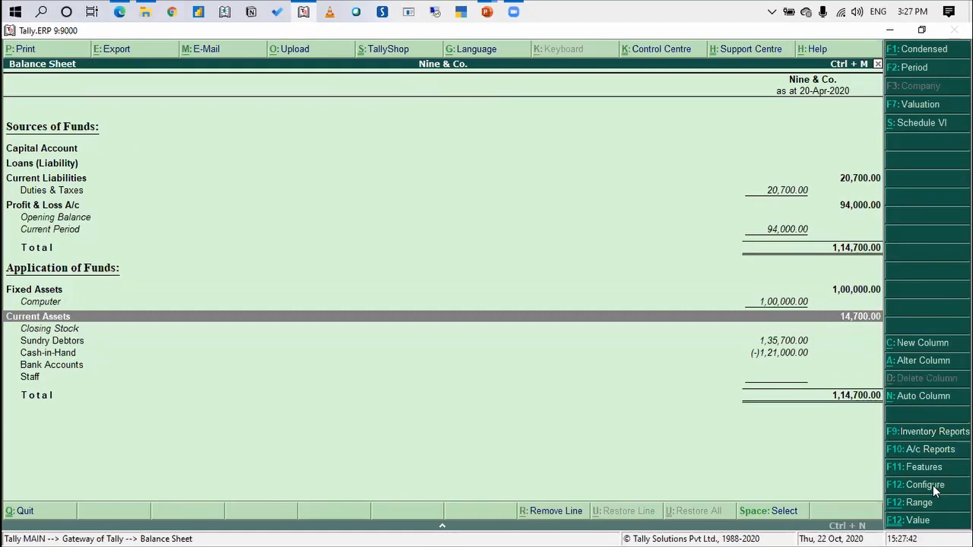
key(Up)
key(Up)
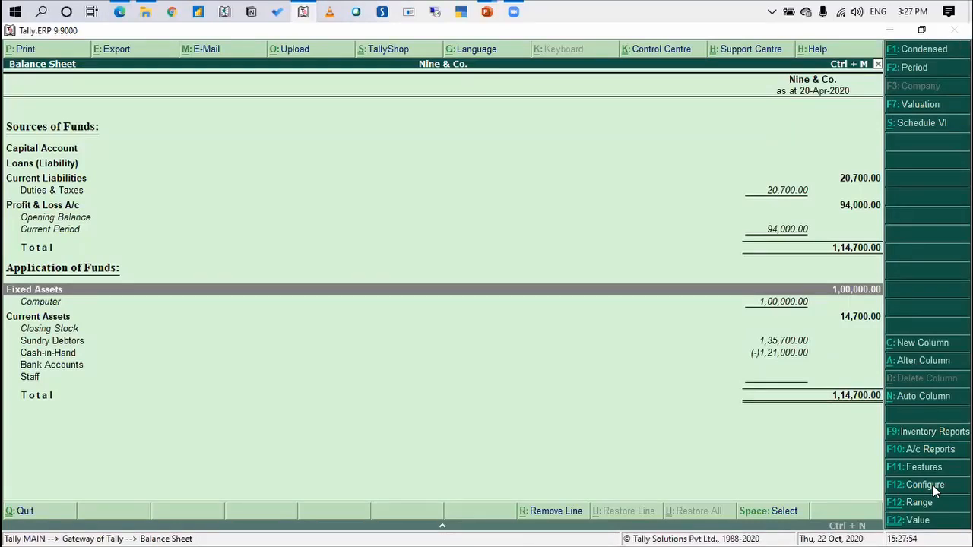
key(Escape)
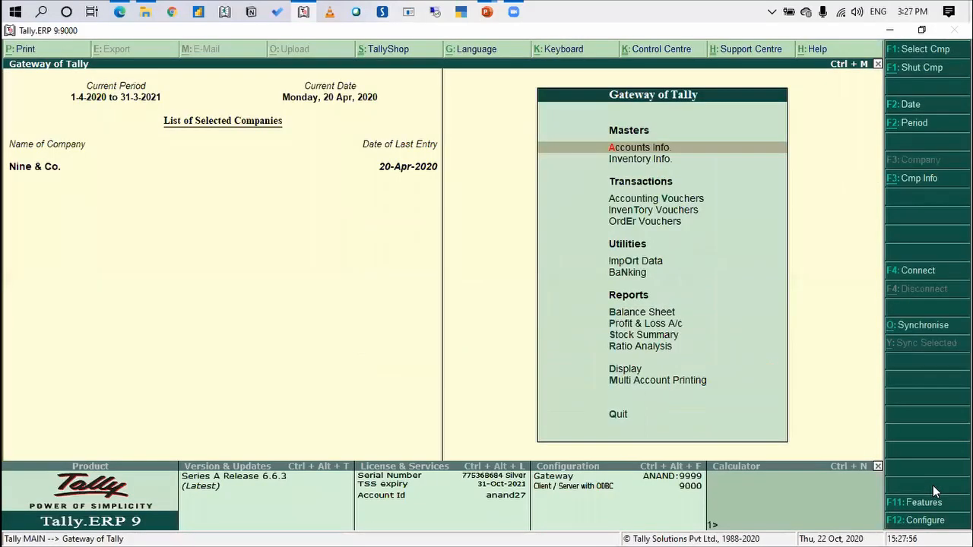
Open the Current Assets group for alteration from the account masters and reveal its position index in reports
key(Return)
key(Down)
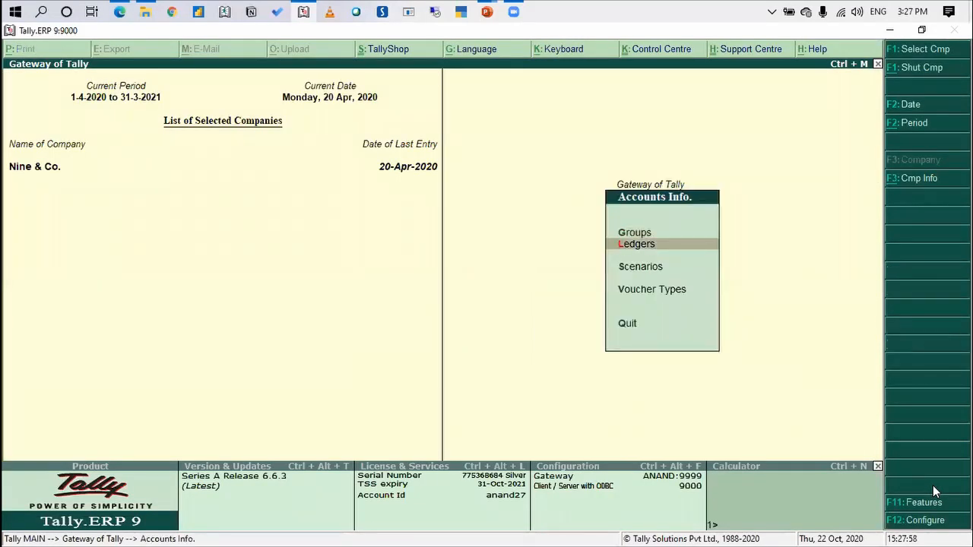
key(Up)
key(Return)
key(Down)
key(Down)
key(Return)
text(Cu)
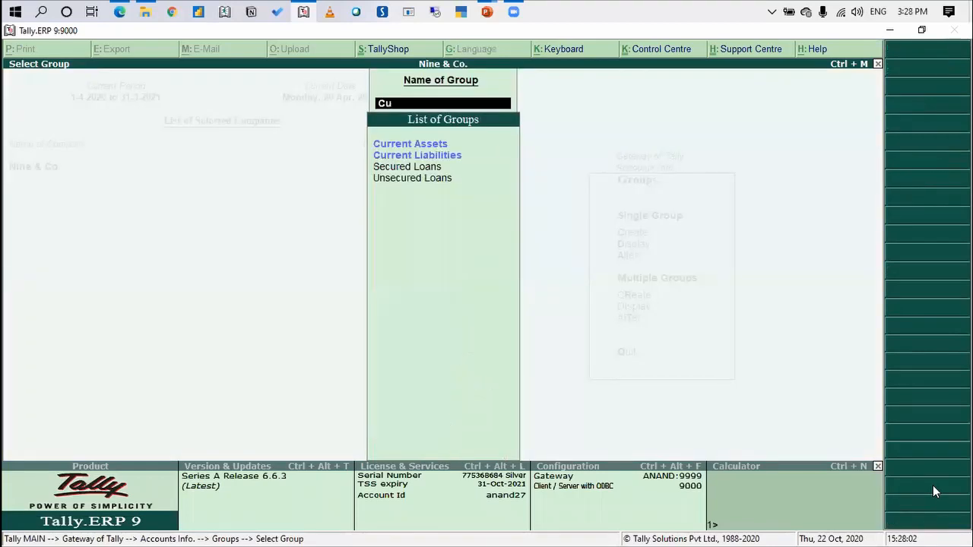
text(rrent)
key(Return)
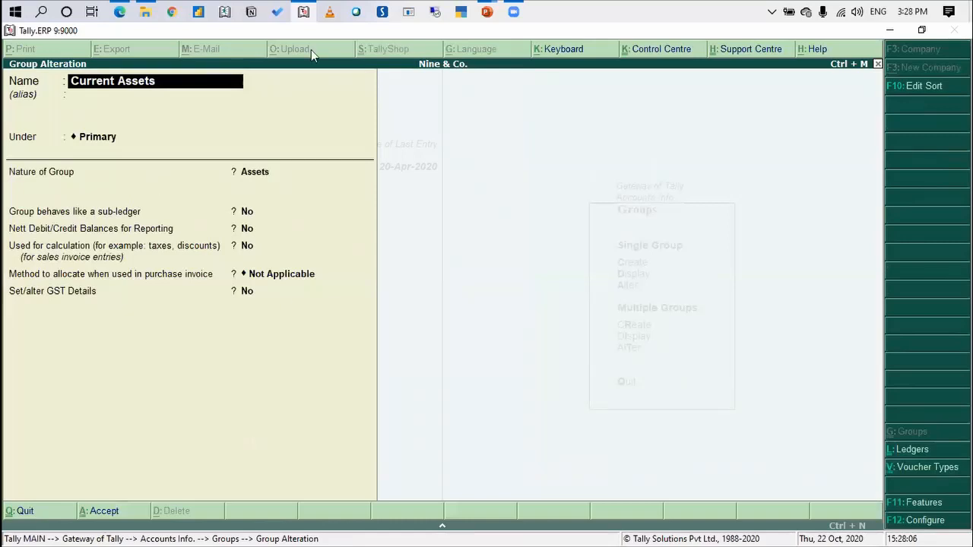
click(946, 94)
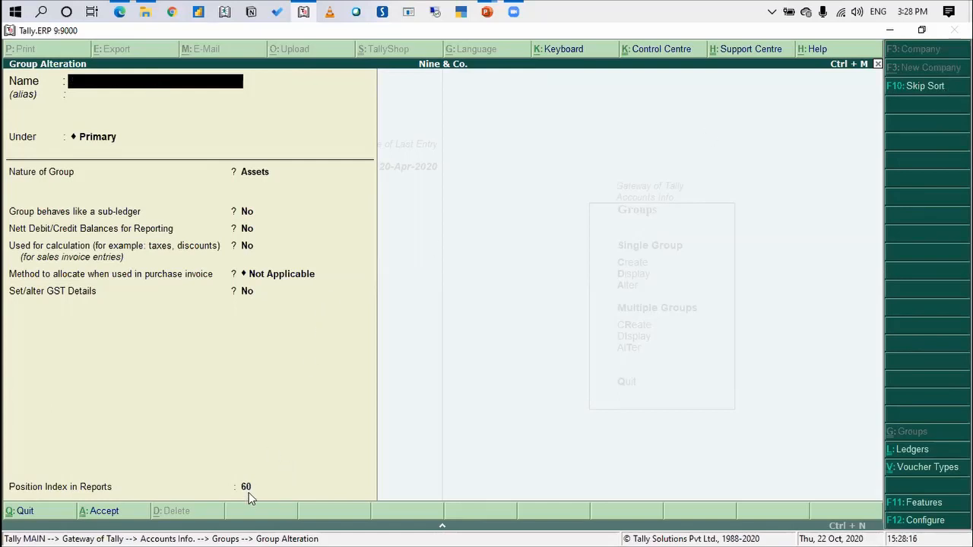
Open the Fixed Assets group for alteration, set its position index in reports to 61, and save the group
key(Escape)
key(Return)
text(Fixed)
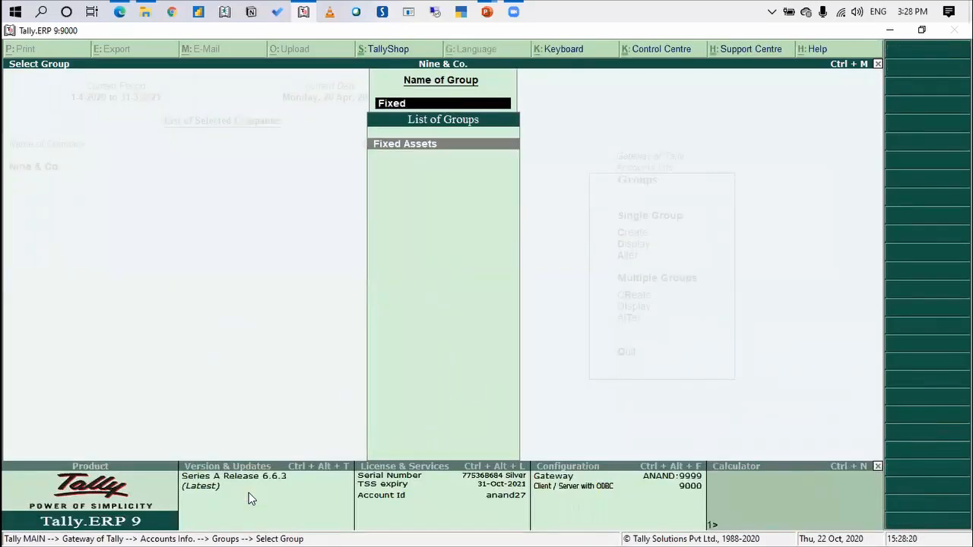
key(Return)
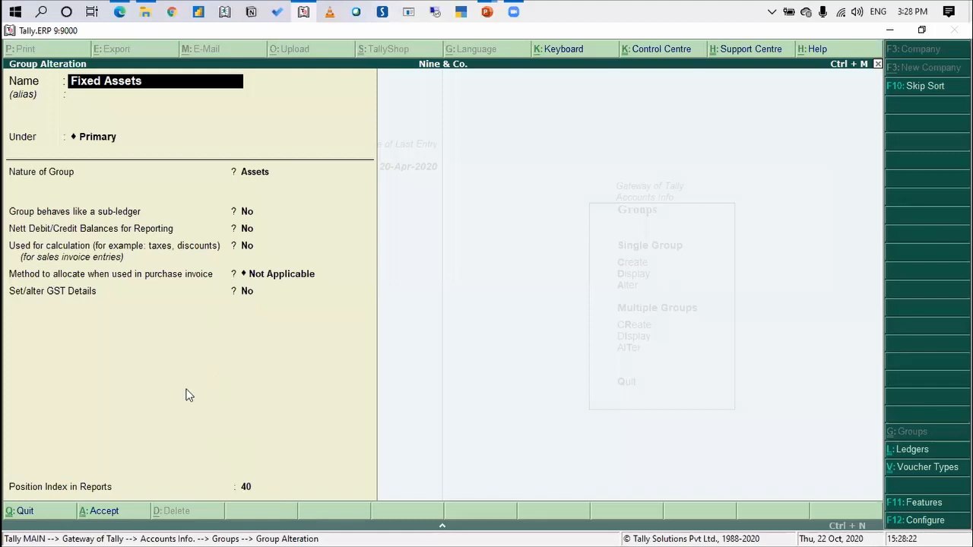
click(245, 488)
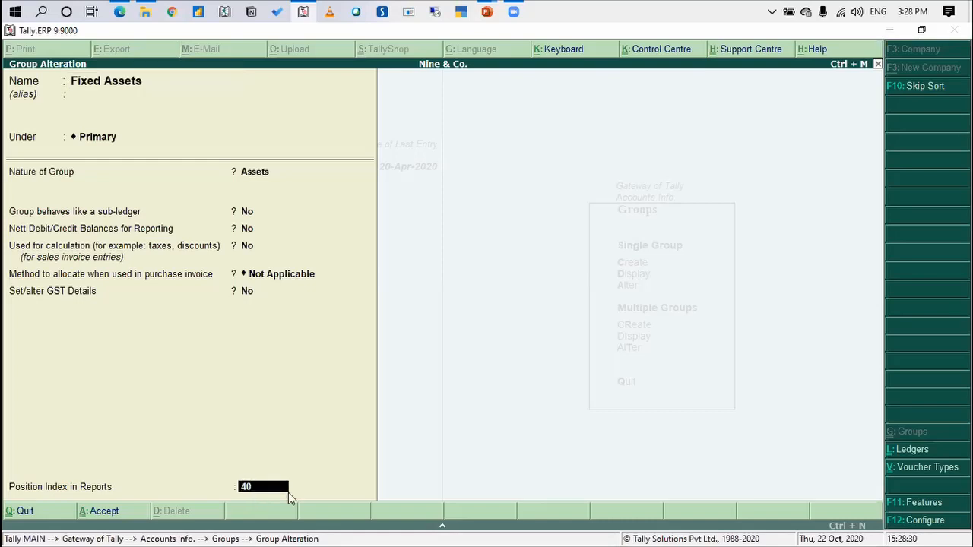
text(61)
key(Return)
key(Return)
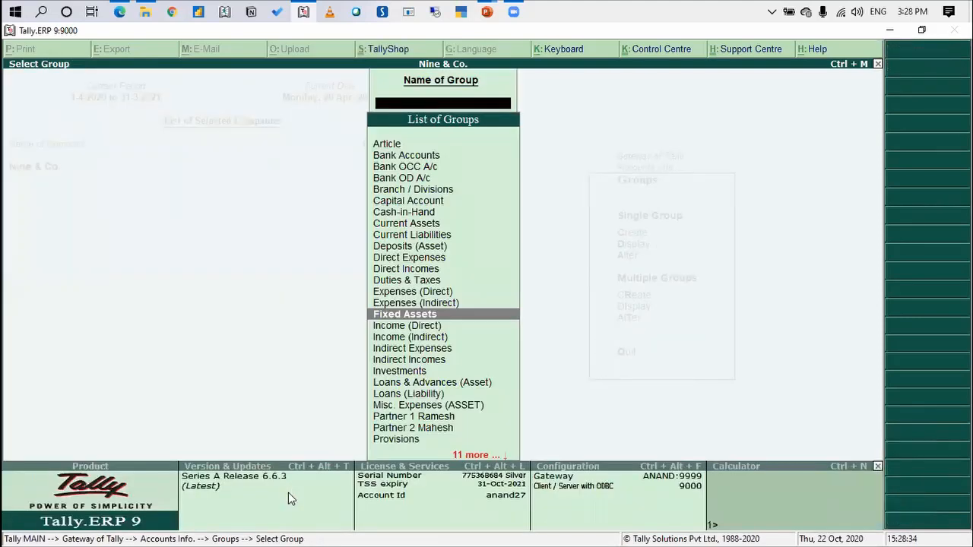
Return to the Gateway of Tally and display the Balance Sheet in detailed form
key(Escape)
key(Escape)
key(Down)
key(Down)
key(Down)
key(Down)
key(Down)
key(Down)
key(Down)
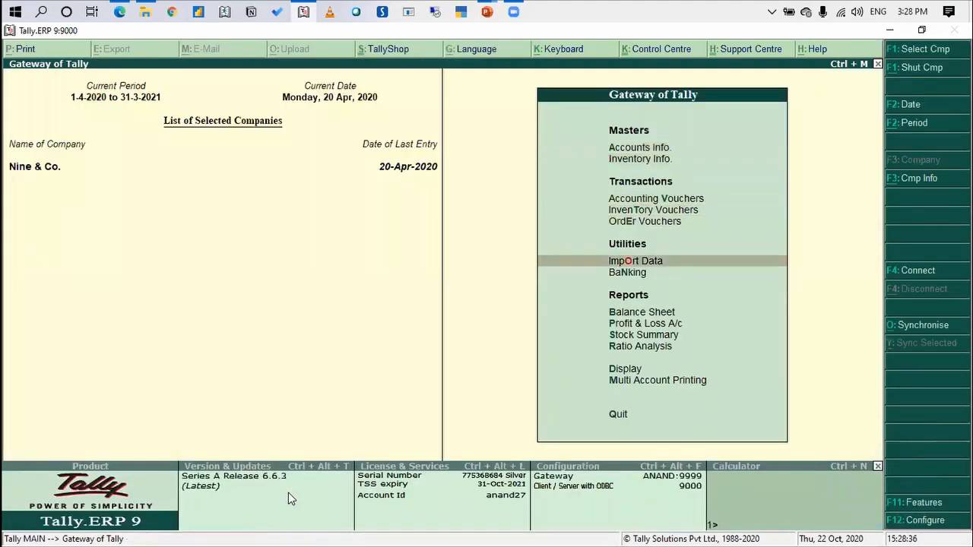
key(Return)
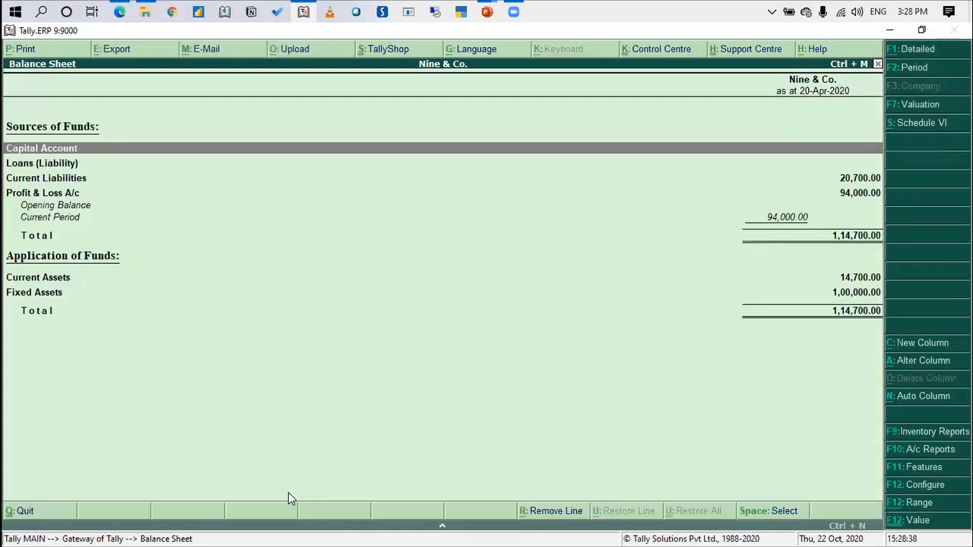
key(alt+F1)
Examine the order of Current Assets, its sub-groups and Fixed Assets under Application of Funds
key(Down)
key(Down)
key(Down)
key(Down)
key(Down)
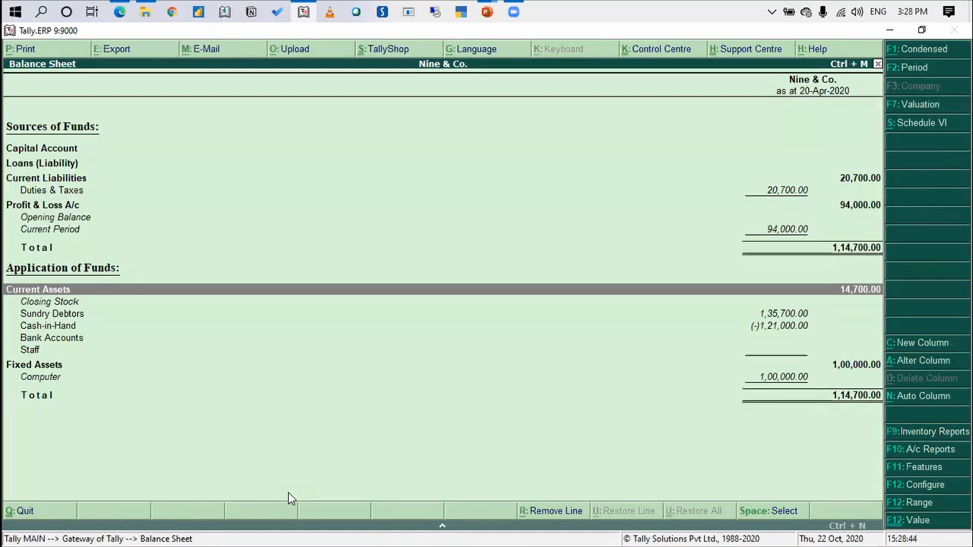
key(Down)
key(Down)
key(Down)
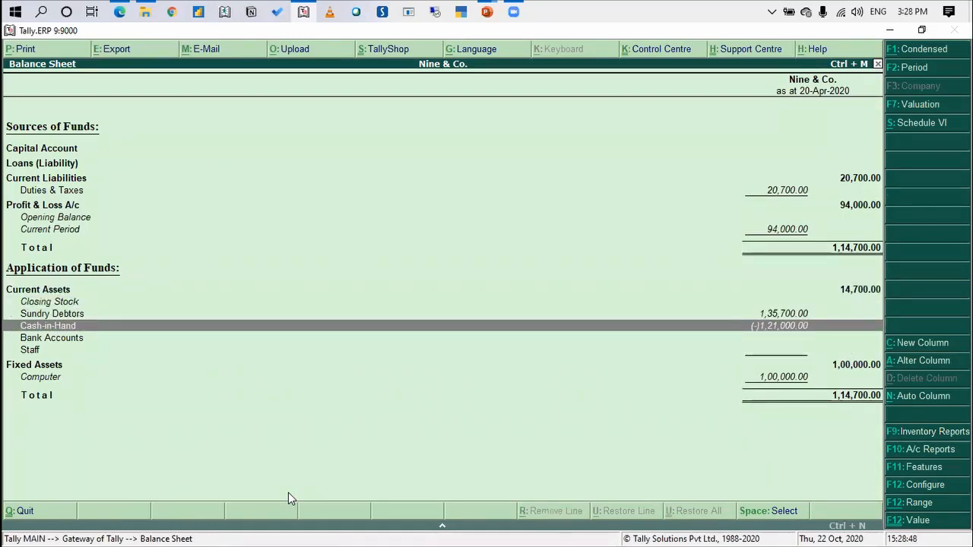
Open the Profit & Loss A/c in detailed form and examine the order of ledgers under Indirect Expenses
key(Escape)
key(Down)
key(Return)
key(alt+F1)
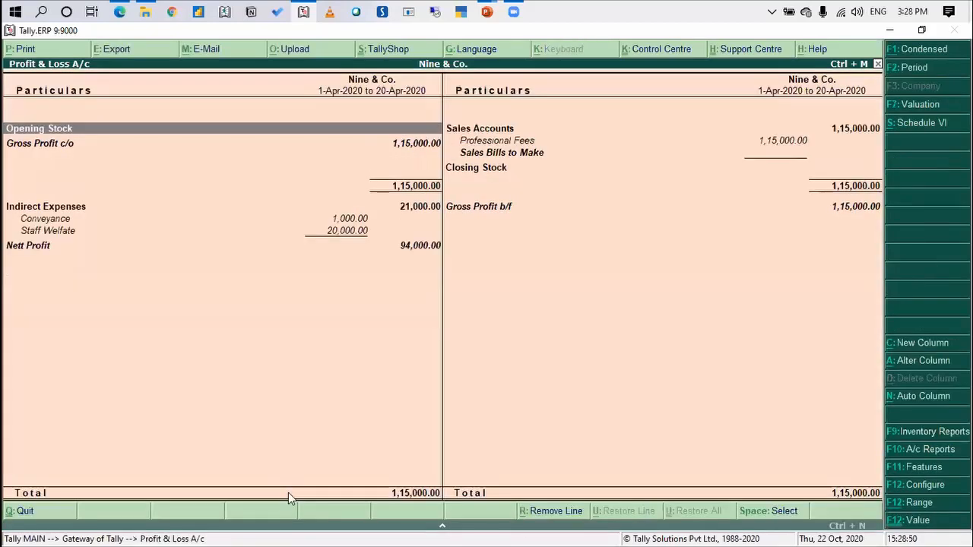
key(Down)
key(Down)
key(Down)
key(Down)
key(Up)
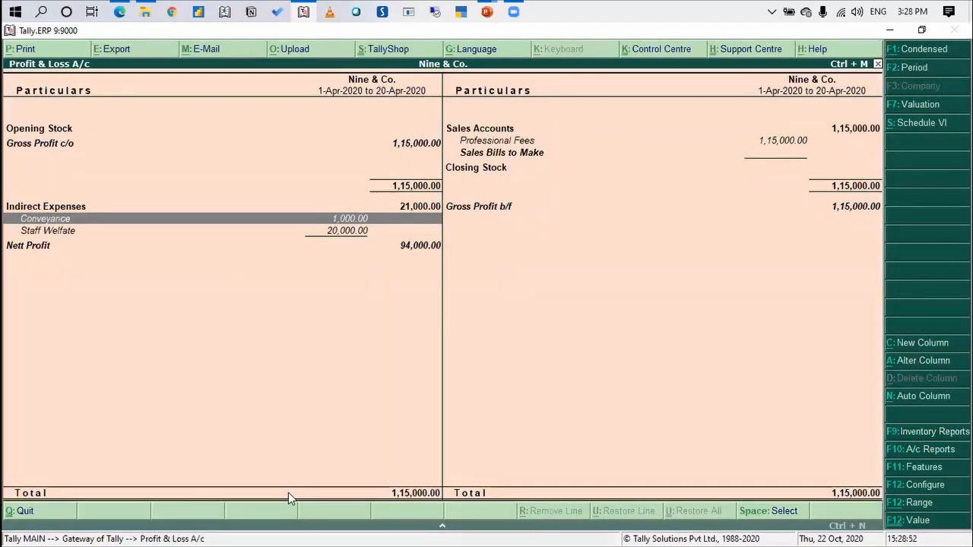
key(Down)
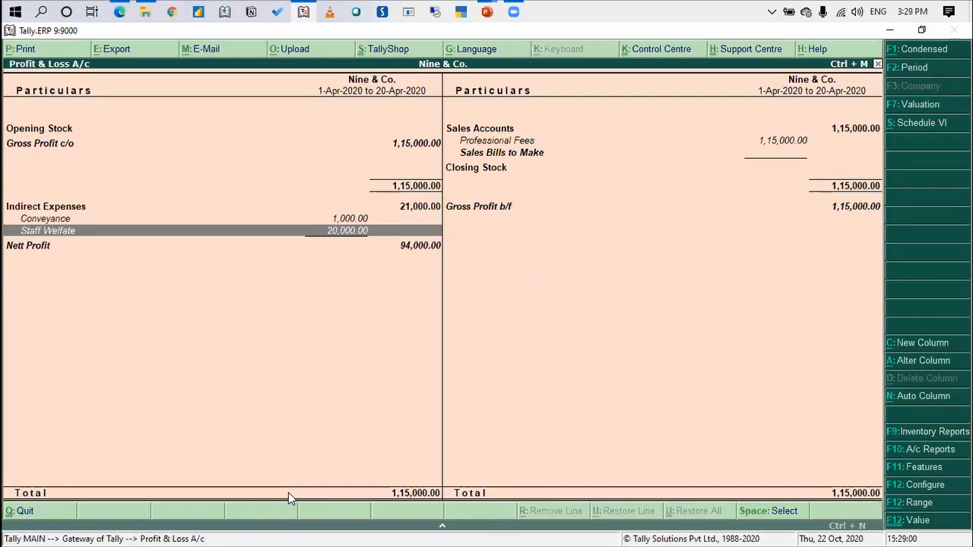
Alter the Conveyance ledger from the report, setting its position index in reports to 1001, and save it
key(ctrl+Return)
key(Escape)
key(Up)
key(ctrl+Return)
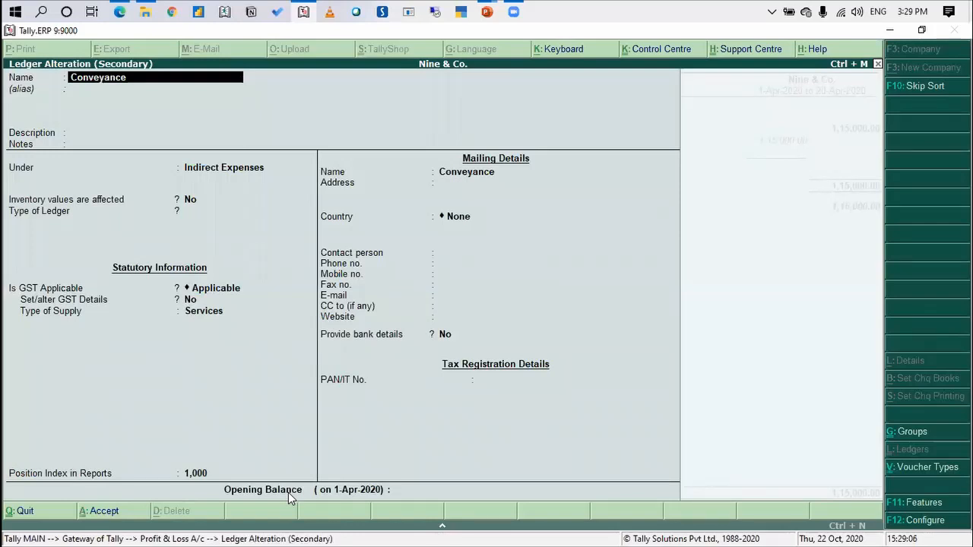
key(Return)
key(Return)
key(Return)
key(Return)
key(Return)
key(Return)
key(Return)
key(Return)
key(Return)
key(Return)
key(Return)
key(Return)
key(Return)
key(Return)
key(Return)
key(Return)
key(Return)
key(Return)
key(Return)
key(Return)
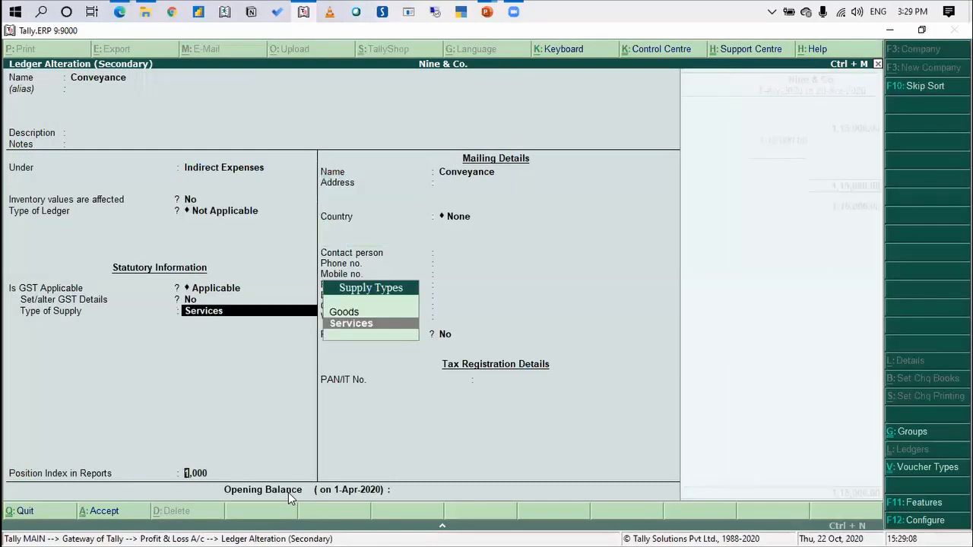
key(Return)
text(1001)
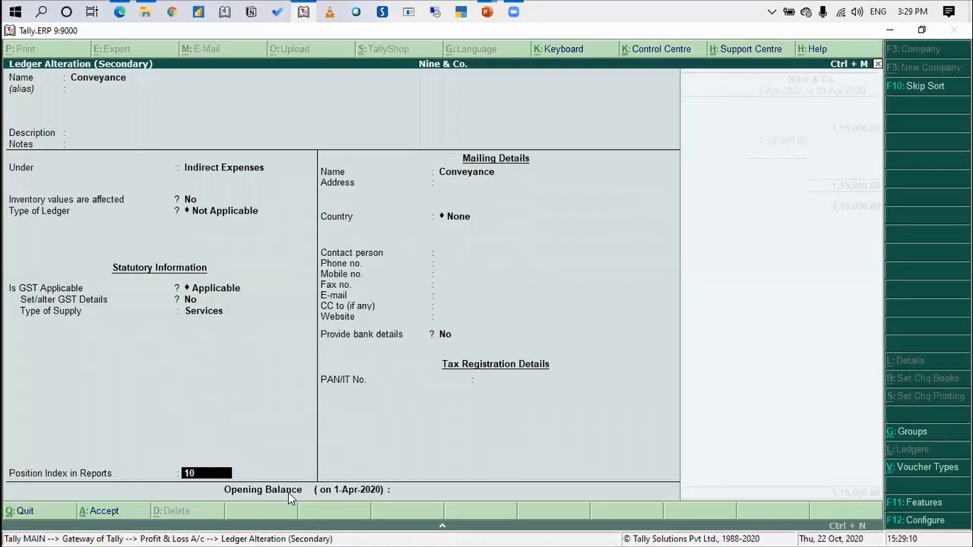
key(Return)
key(Return)
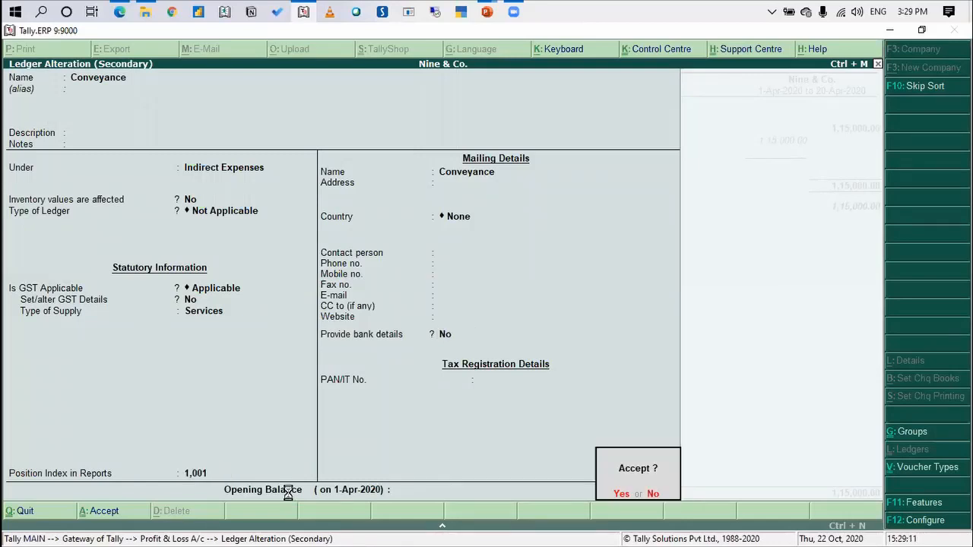
key(Return)
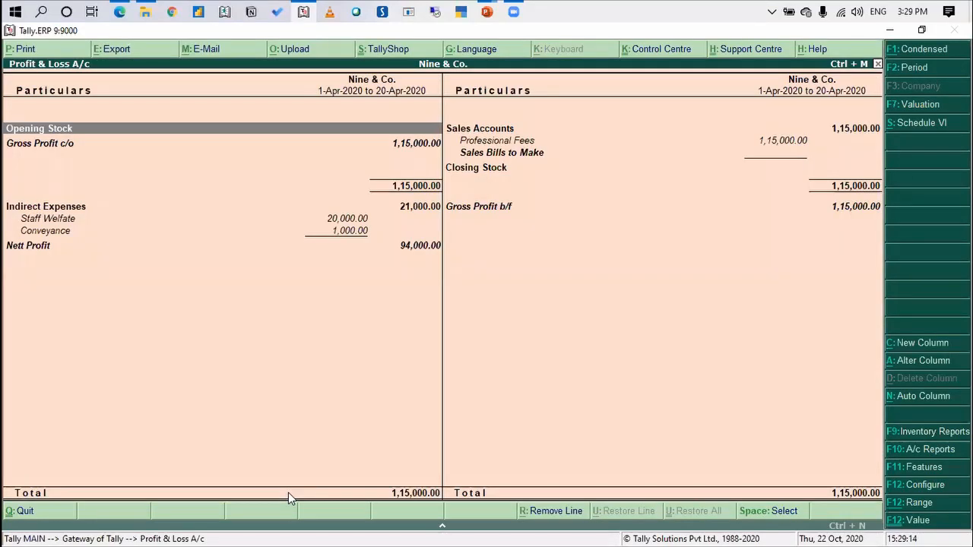
Configure the Profit & Loss A/c to display in vertical format, keeping the other options as they are
key(Down)
key(Down)
key(Down)
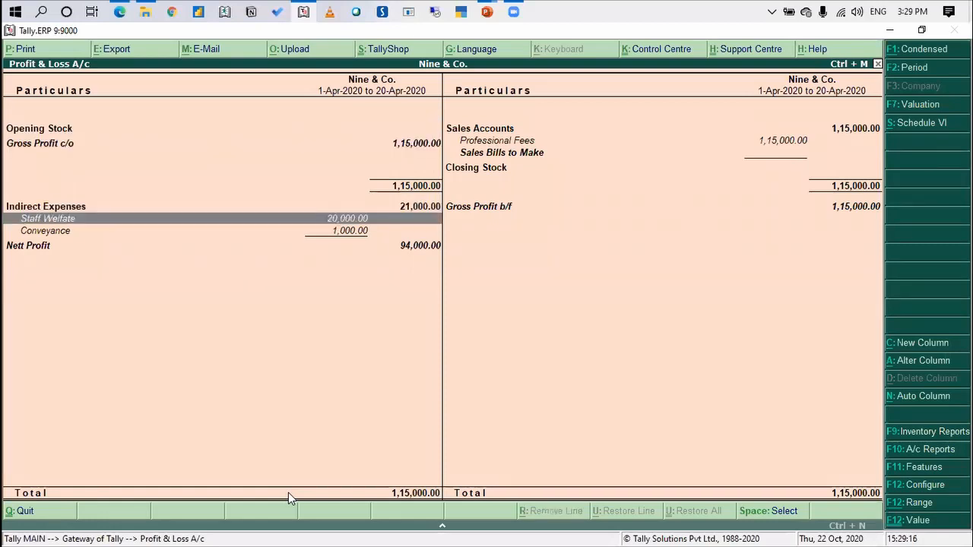
key(F12)
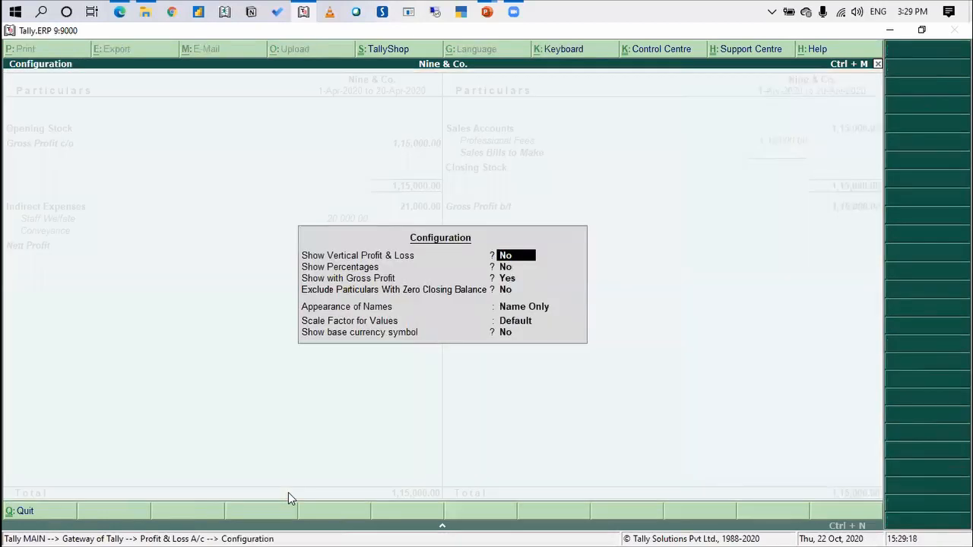
key(y)
key(Return)
key(Return)
key(Return)
key(Return)
key(Return)
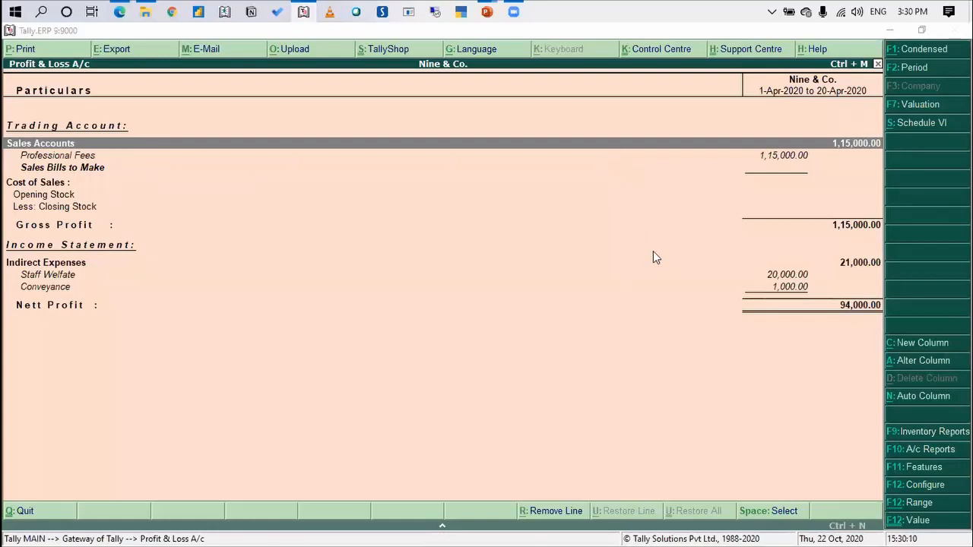
Leave the Profit & Loss A/c and open the Outstandings reports under Statements of Accounts
key(alt+Tab)
key(Escape)
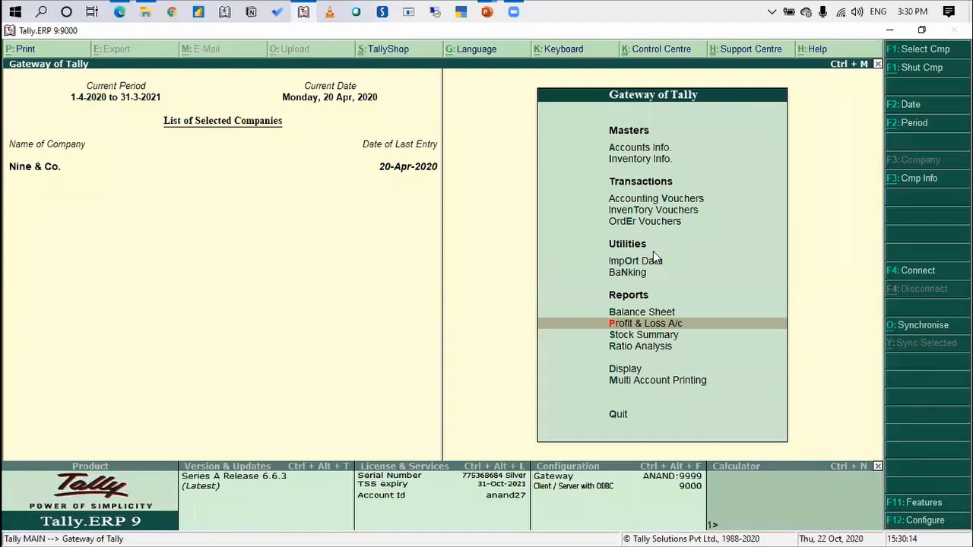
key(d)
key(Down)
key(Down)
key(Down)
key(Down)
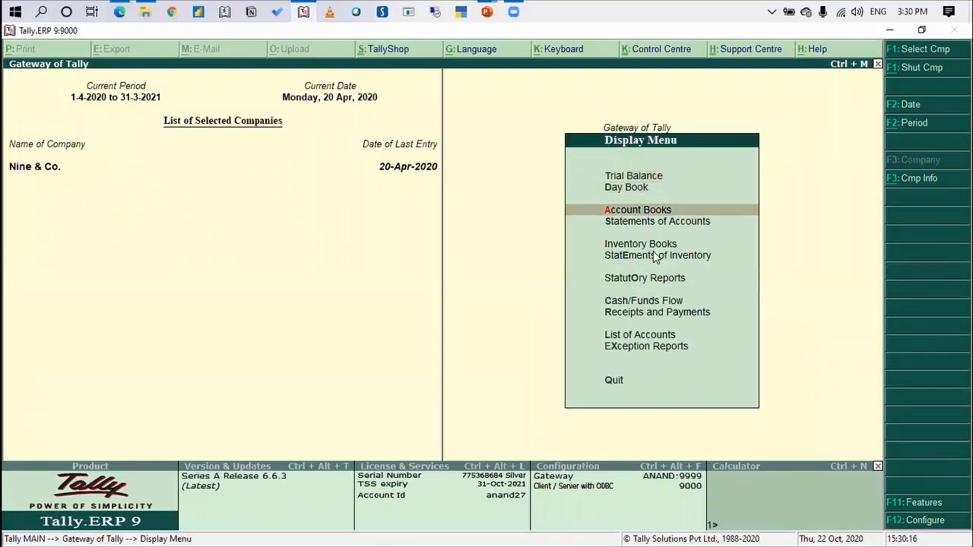
key(Up)
key(Up)
key(Down)
key(Return)
Display the group outstandings for the Partner 1 group
key(Return)
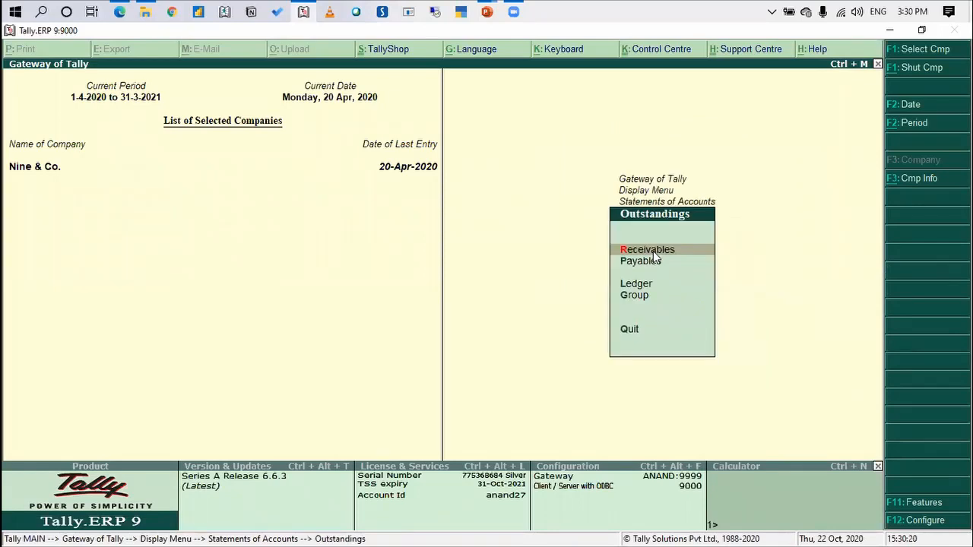
key(Down)
key(Down)
key(Down)
key(Return)
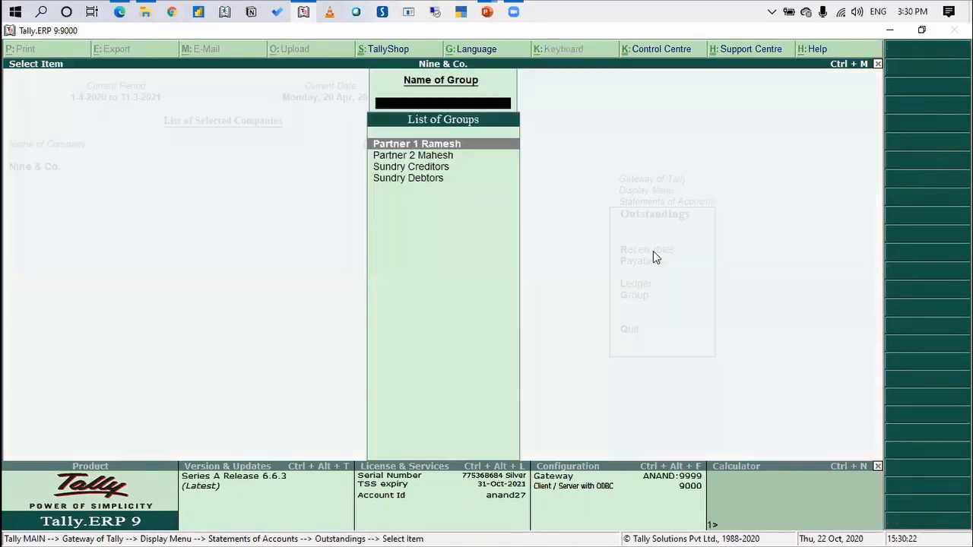
key(Return)
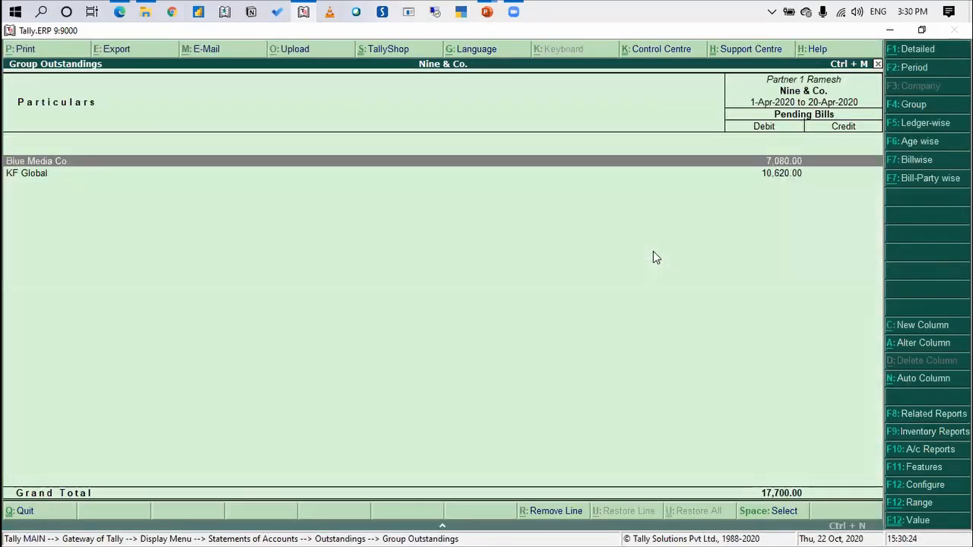
Check the list of reports related to the Partner 1 outstandings and return to the Gateway of Tally
key(F8)
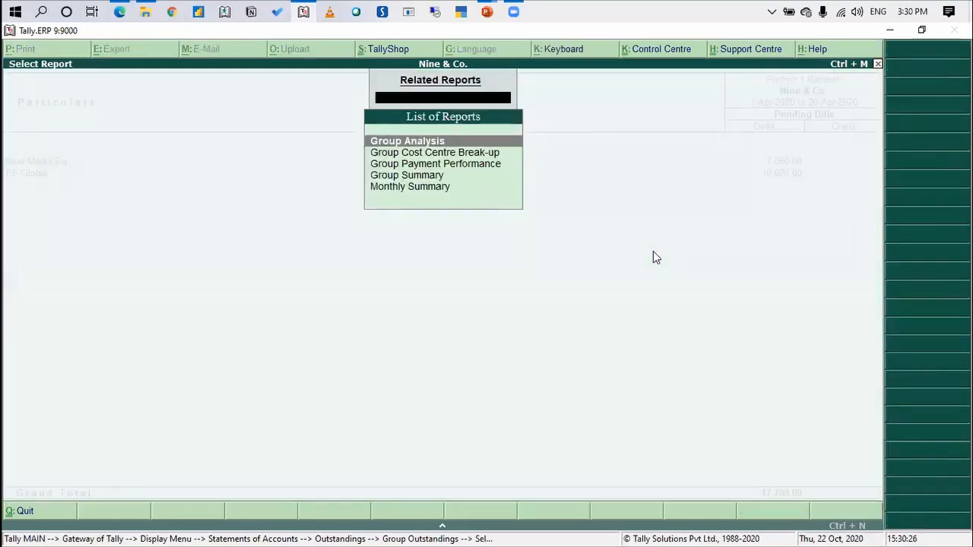
key(Escape)
key(Escape)
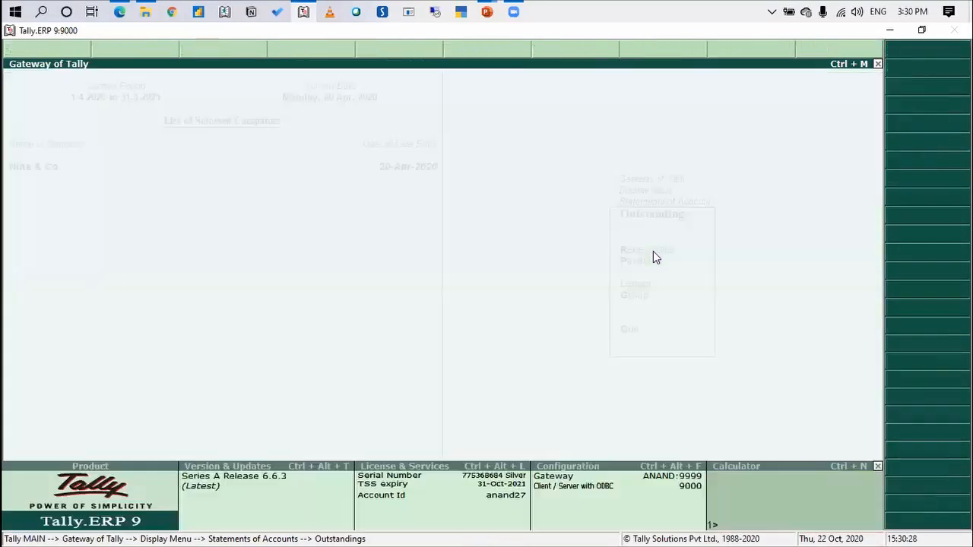
key(Escape)
key(Escape)
key(Escape)
key(Escape)
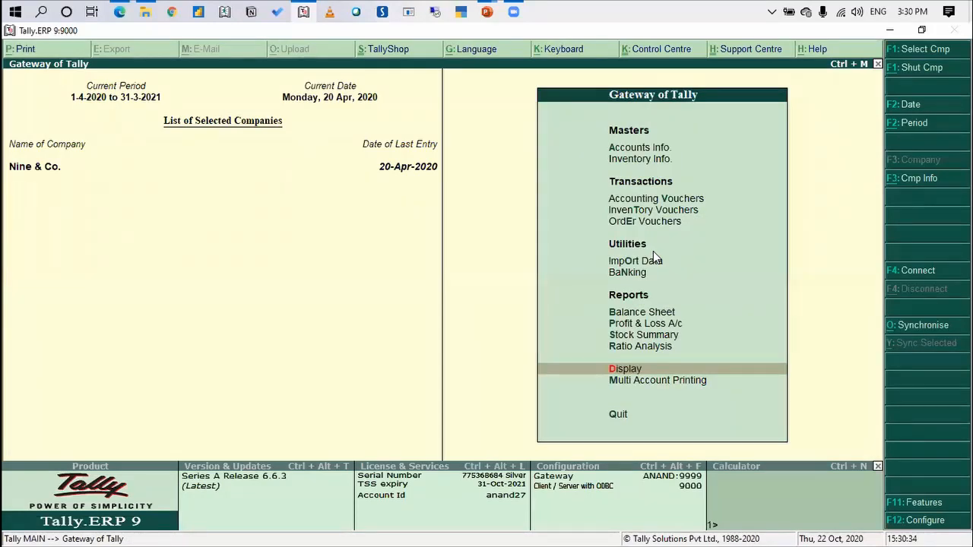
Start a receipt voucher and set its date to 30-Jun-2020
key(Up)
key(Up)
key(Up)
key(Up)
key(Up)
key(Up)
key(Up)
key(Up)
key(Up)
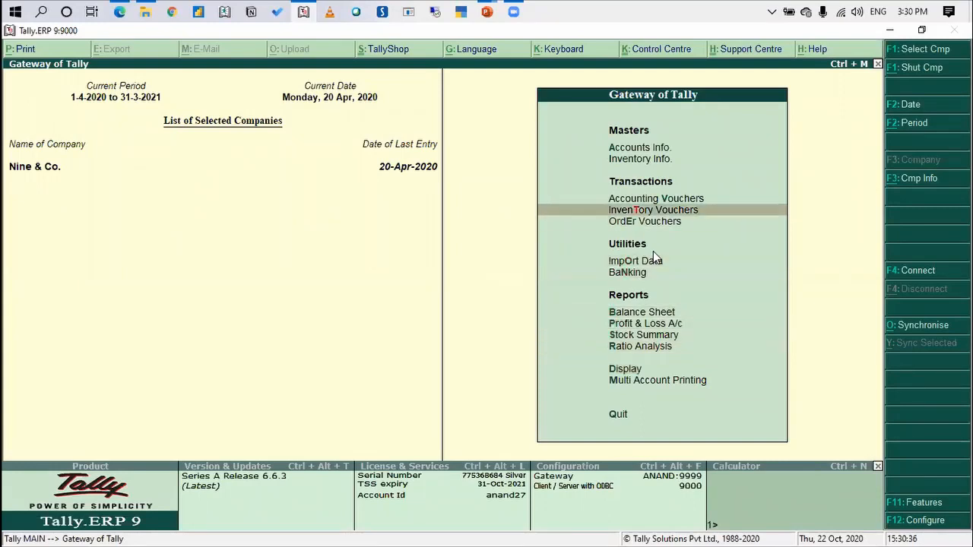
key(Return)
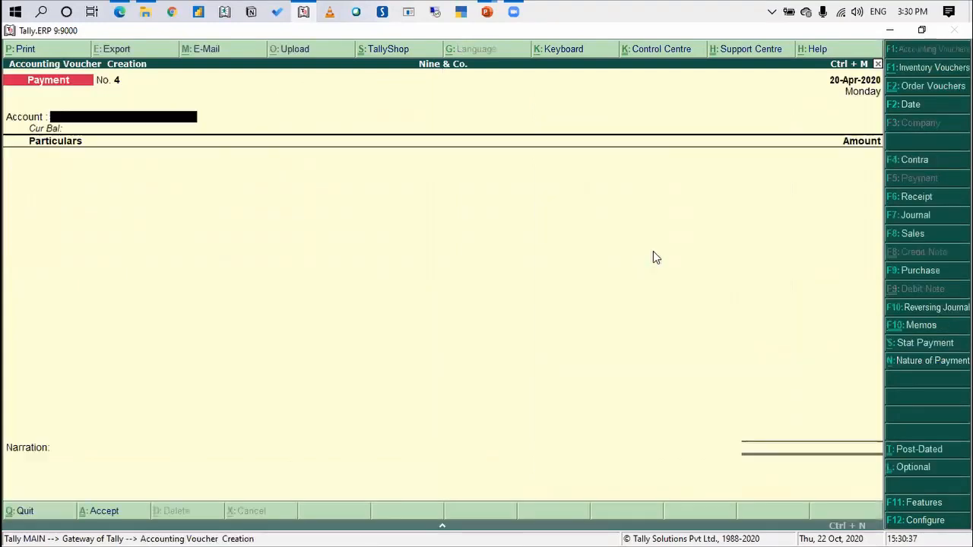
click(918, 197)
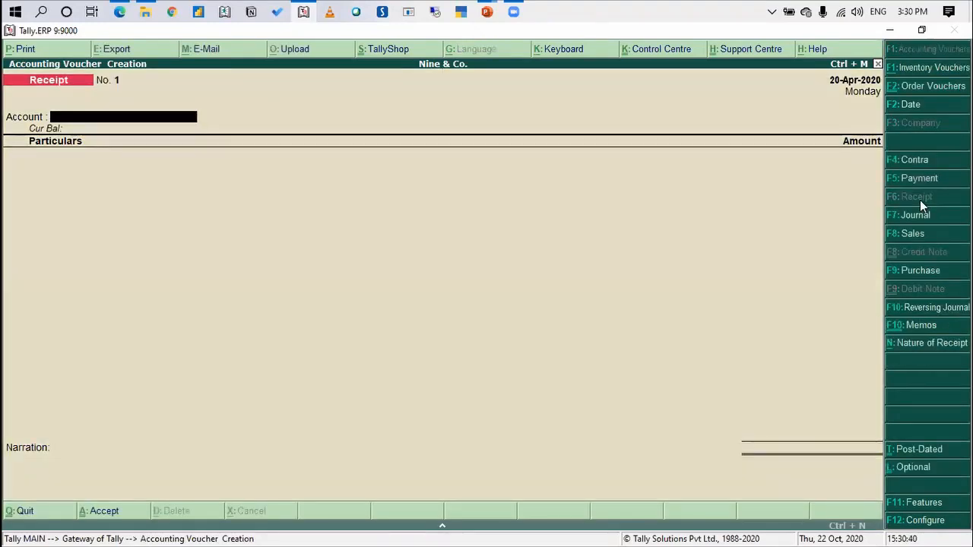
key(F2)
text(30-6)
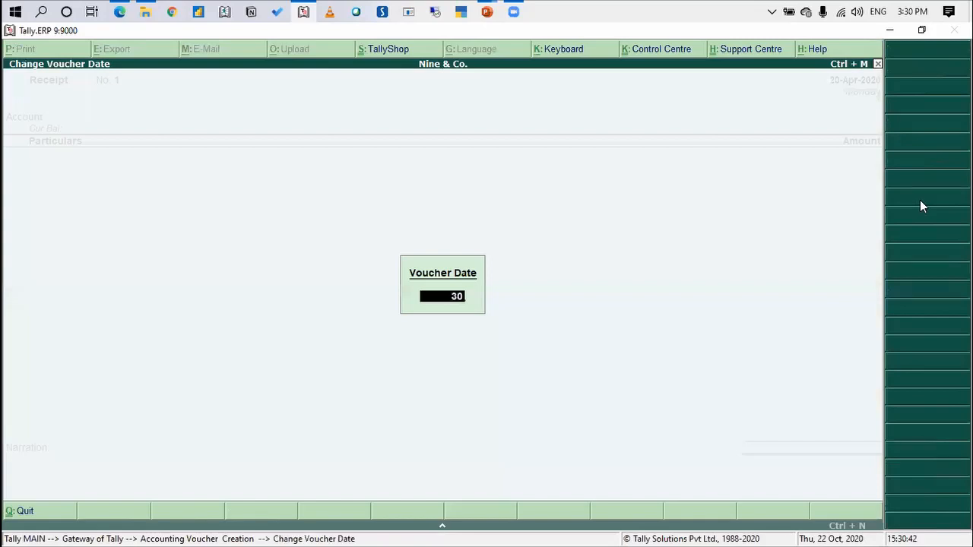
key(Return)
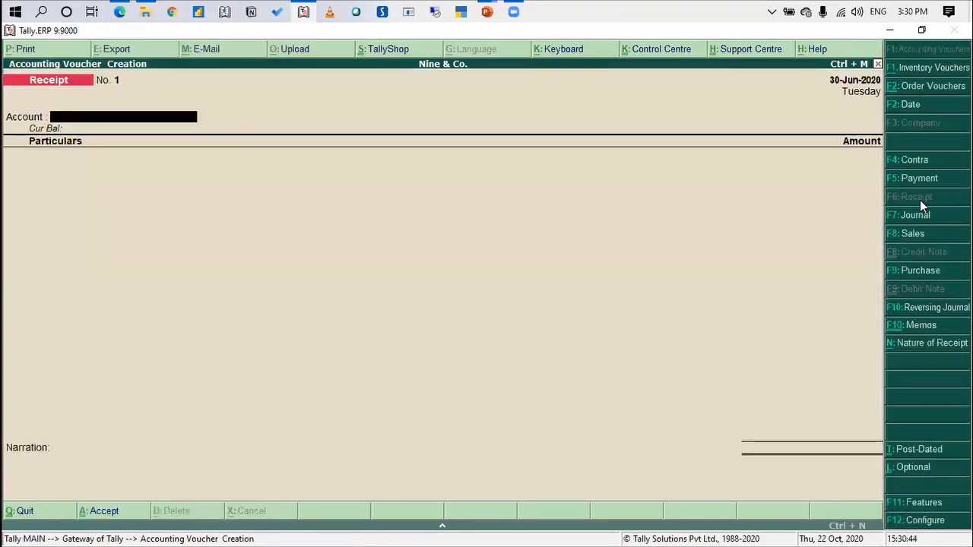
Record 10,620 received from KF Global into the ICICI Bank account, allocated against bill reference 3
text(icici)
key(Return)
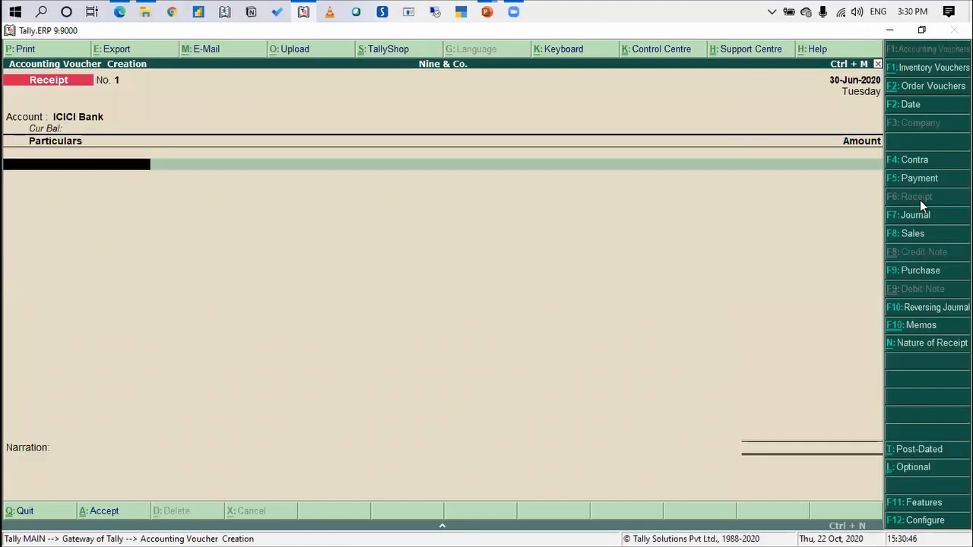
text(kf)
key(Return)
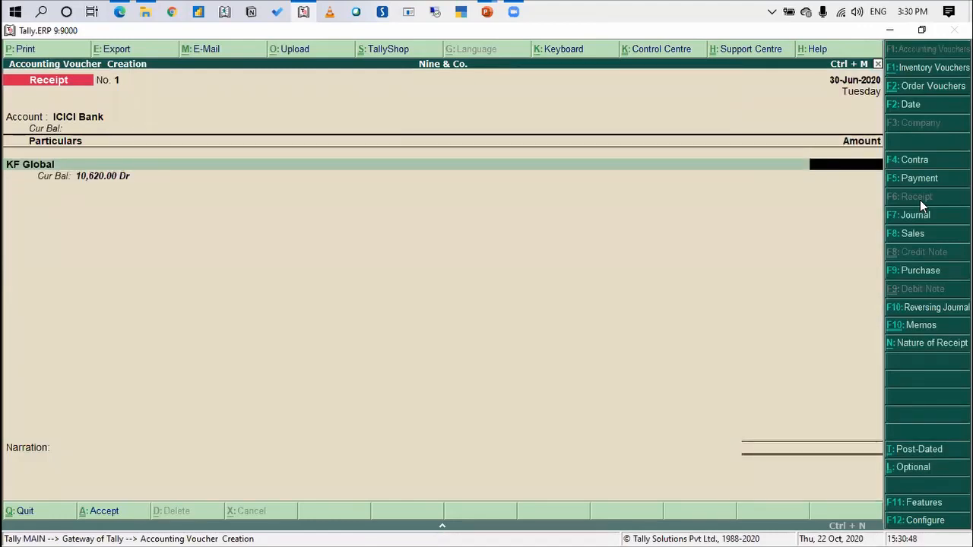
text(10620)
key(Return)
key(Return)
Save the KF Global receipt and begin another receipt voucher with ICICI Bank as the receiving account
key(Return)
key(Return)
key(Return)
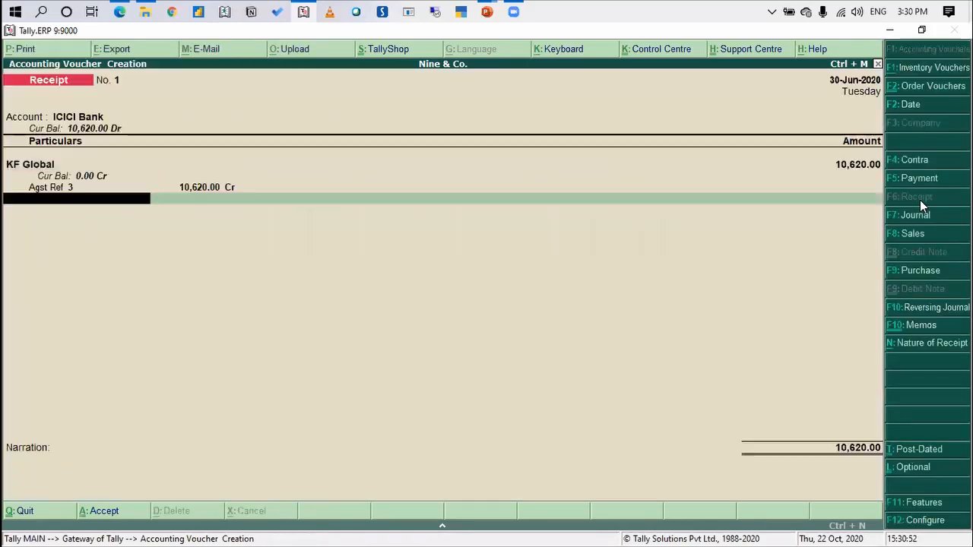
key(Return)
key(Return)
key(Return)
key(Return)
key(Return)
key(Return)
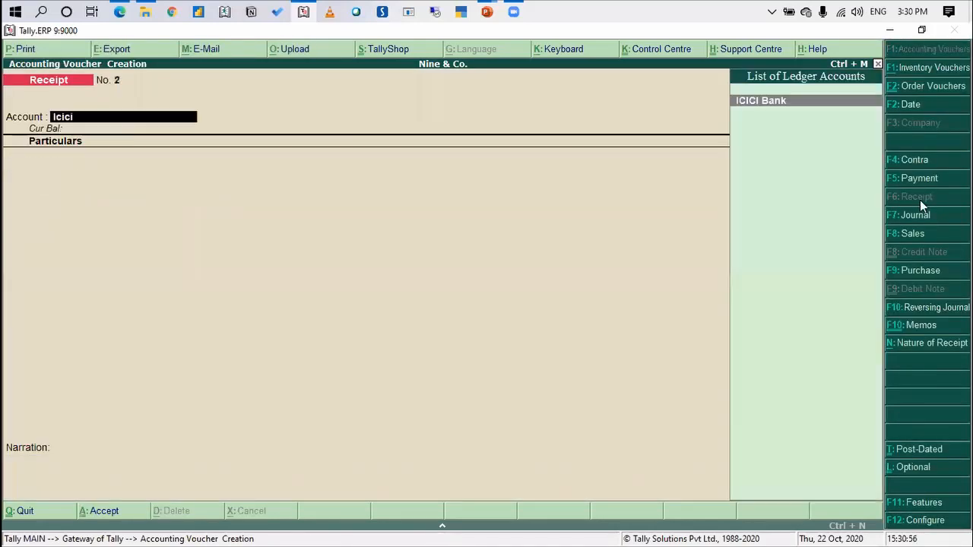
key(Return)
Select Blue Media Co. as the paying party and set the receipt date to 31-Jul-2020
text(Bl)
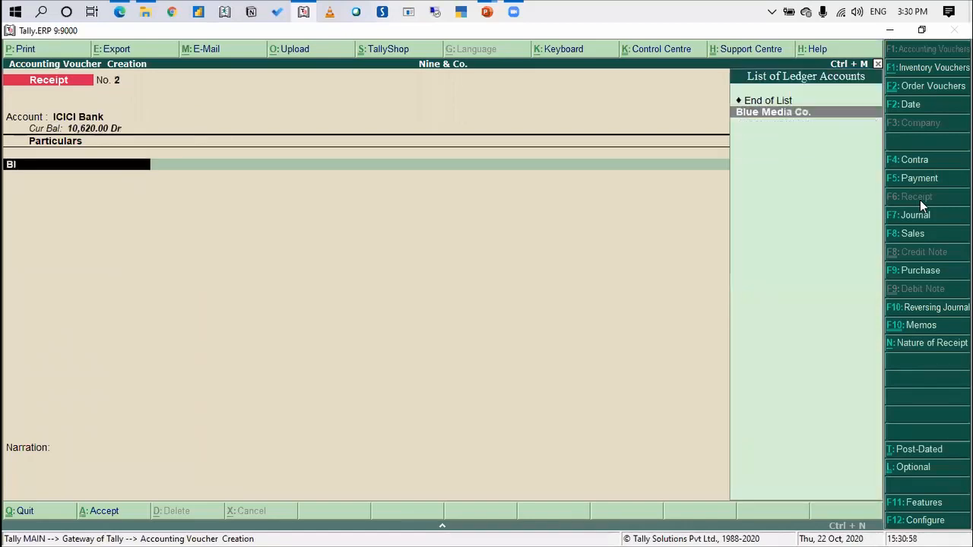
text(ue)
key(F2)
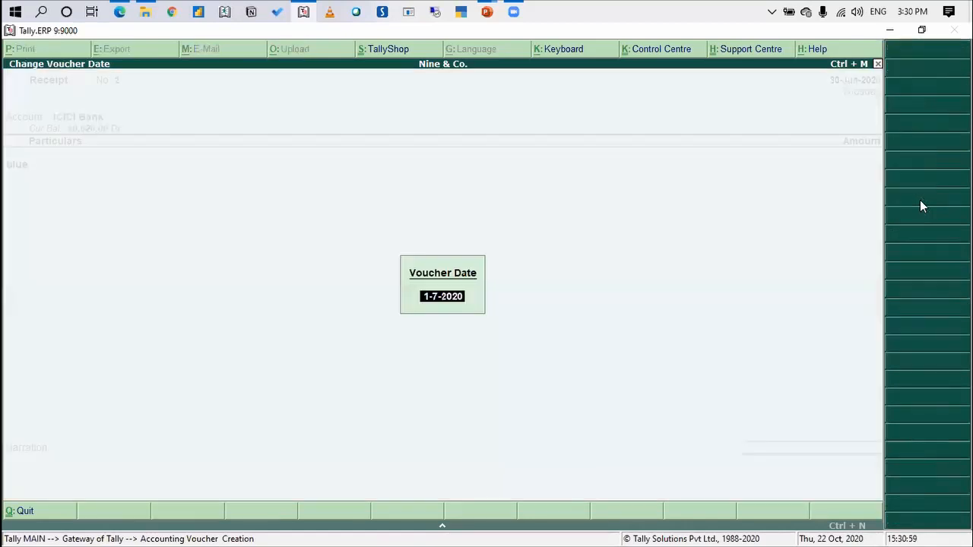
text(31)
key(Return)
Enter 7,080 received from Blue Media Co., allocate it against bill reference 1, save the voucher and leave voucher entry
key(Return)
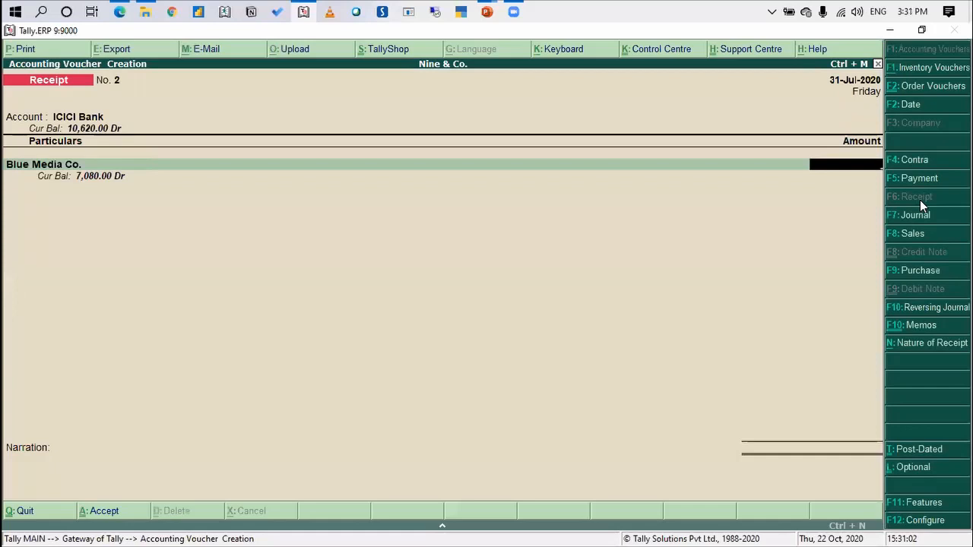
text(7080)
key(BackSpace)
key(BackSpace)
key(BackSpace)
key(BackSpace)
text(7080)
key(Return)
key(Return)
key(Return)
key(Return)
key(Return)
key(Return)
key(Return)
key(Return)
key(Return)
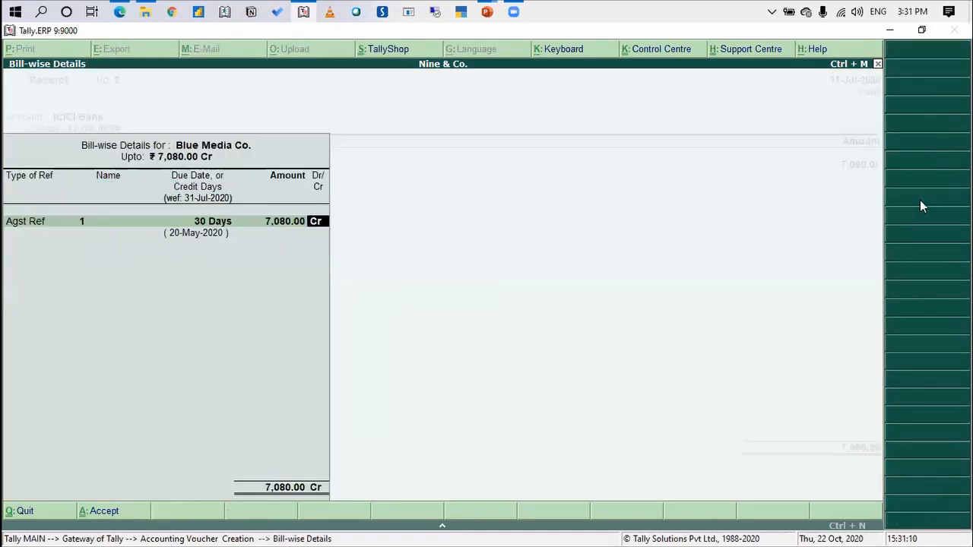
key(Return)
key(Return)
key(Return)
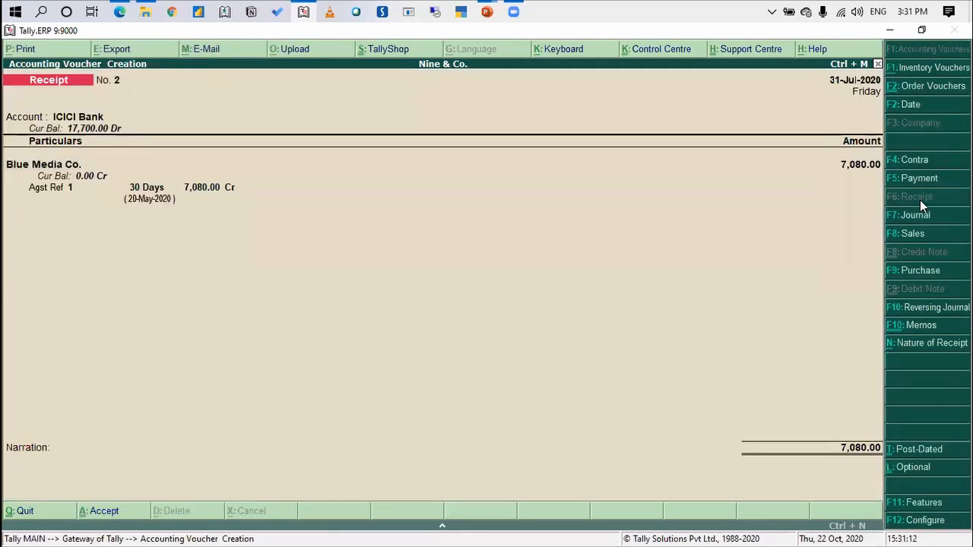
key(Escape)
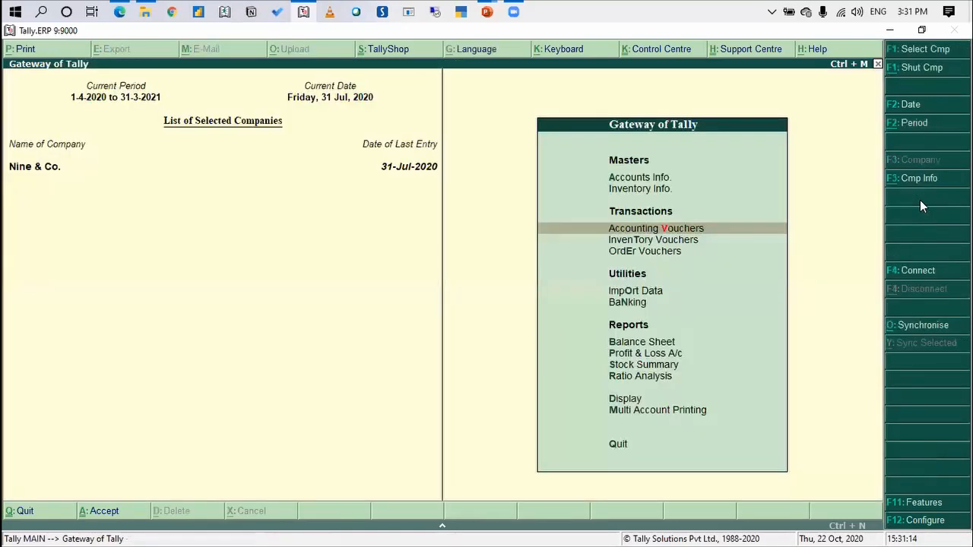
Open the Balance Sheet and go to the Current Assets line
key(Escape)
key(Escape)
key(Return)
key(Down)
key(Down)
key(Down)
key(Down)
key(Down)
key(Up)
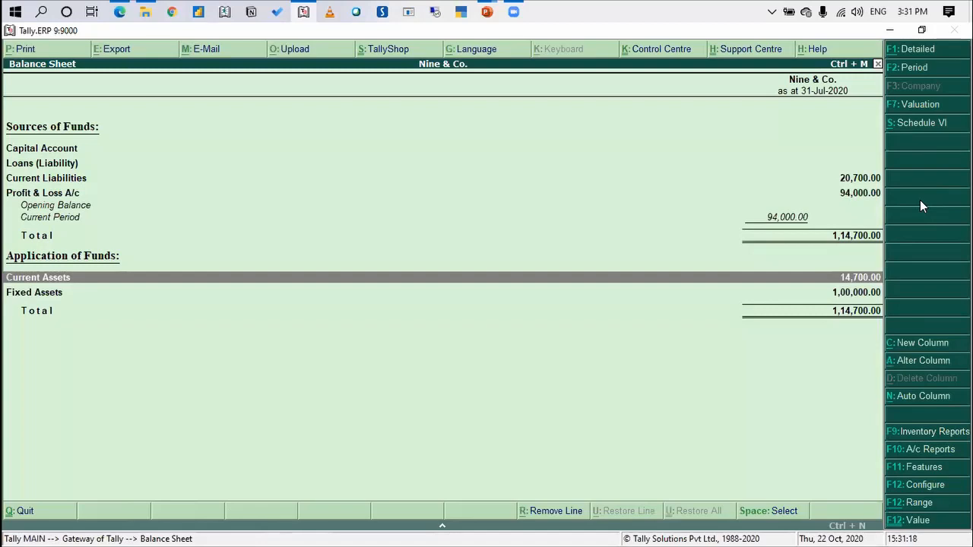
Drill down through Current Assets and Sundry Debtors to the Partner 1 group, and return to the Gateway of Tally
key(Return)
key(Down)
key(Return)
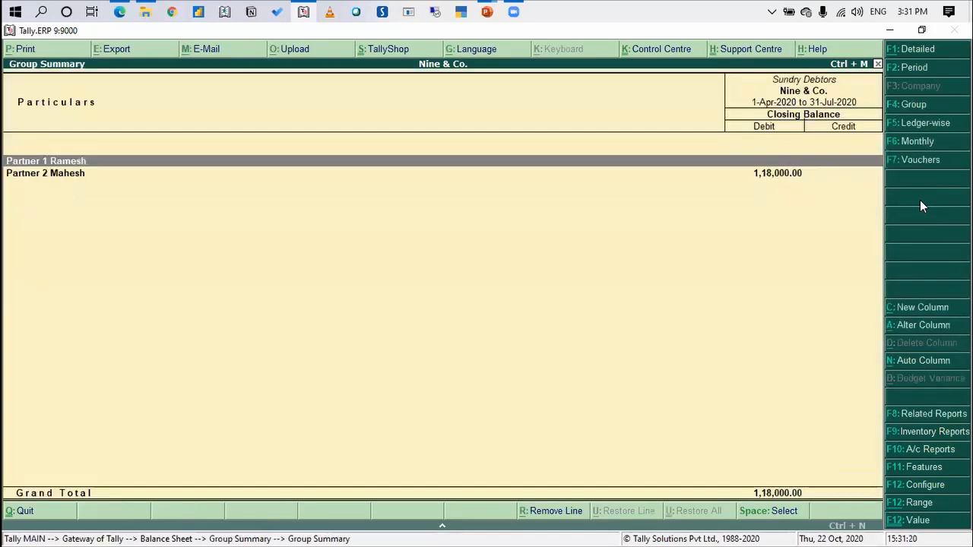
key(Return)
key(Escape)
key(Escape)
key(Escape)
key(Escape)
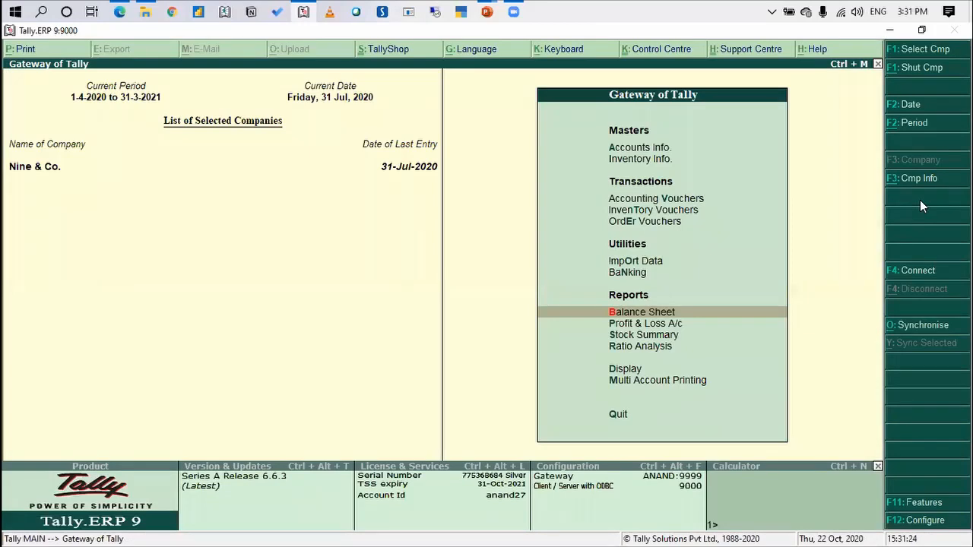
Display the group outstandings statement for the Partner 1 group
key(Down)
key(Down)
key(Down)
key(Down)
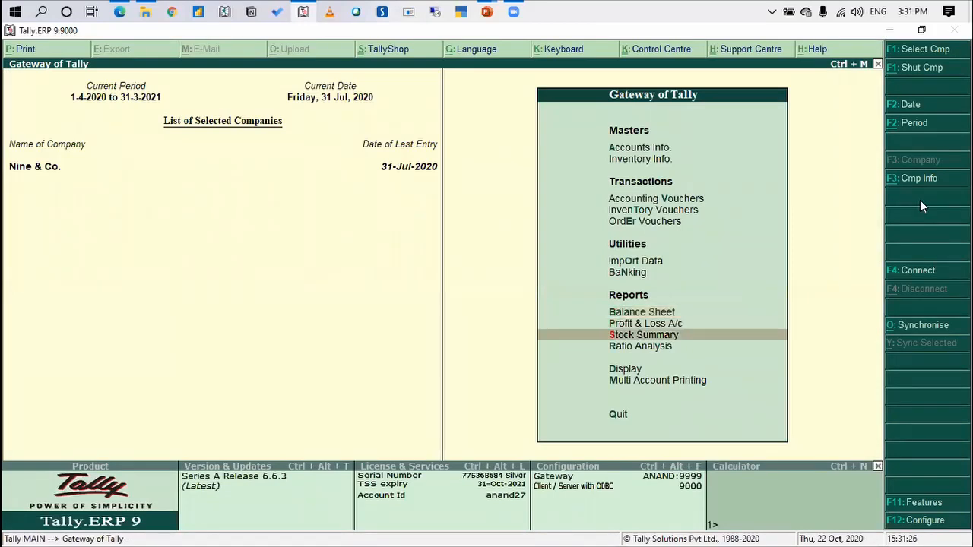
key(Return)
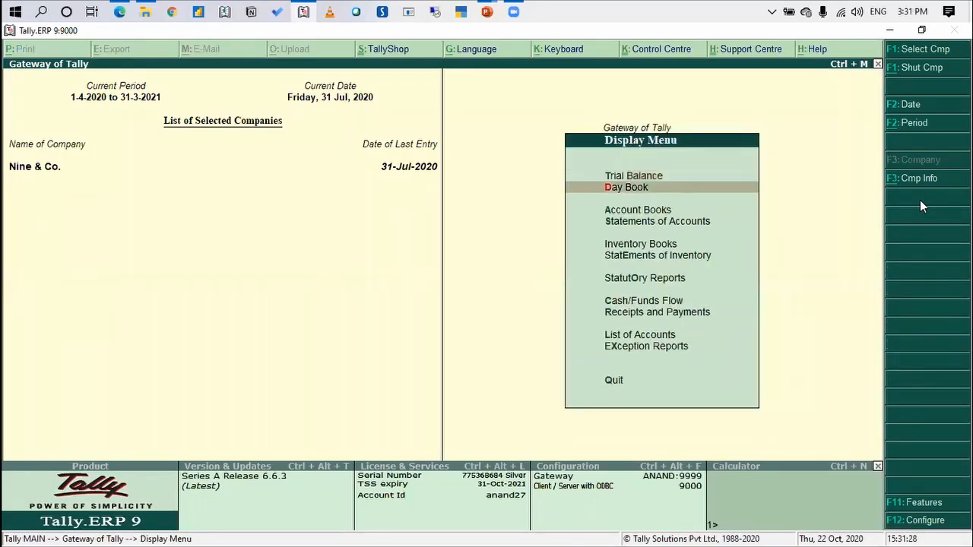
key(Down)
key(Down)
key(Down)
key(Return)
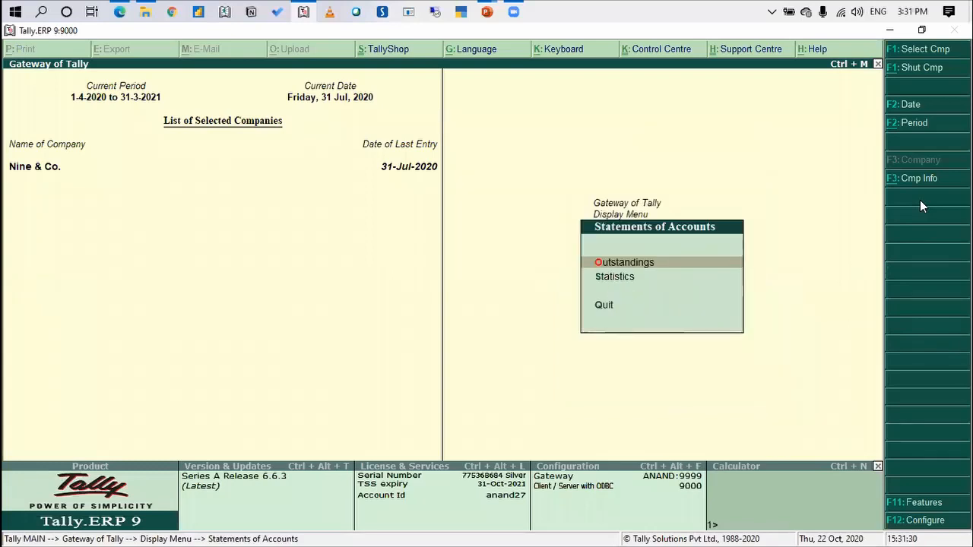
key(Return)
key(Down)
key(Down)
key(Down)
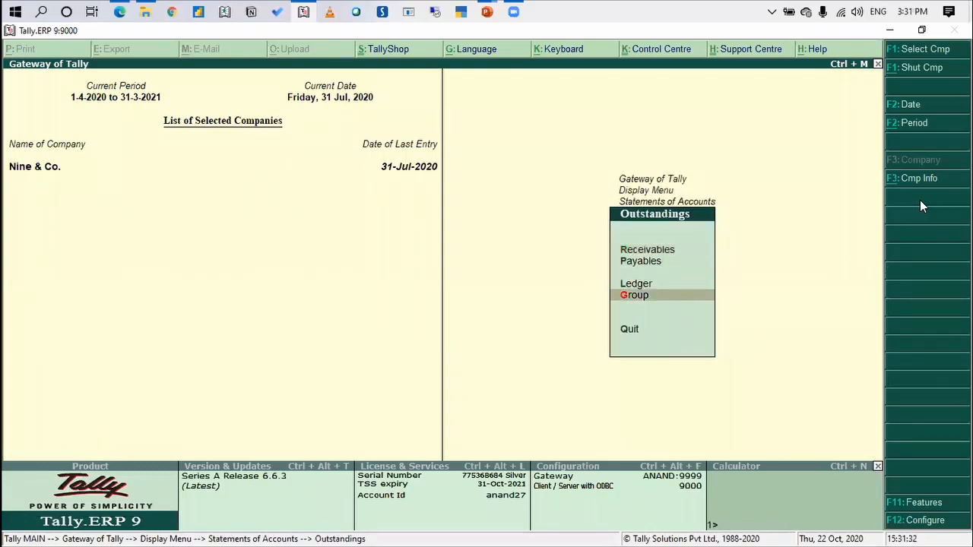
key(Return)
key(Return)
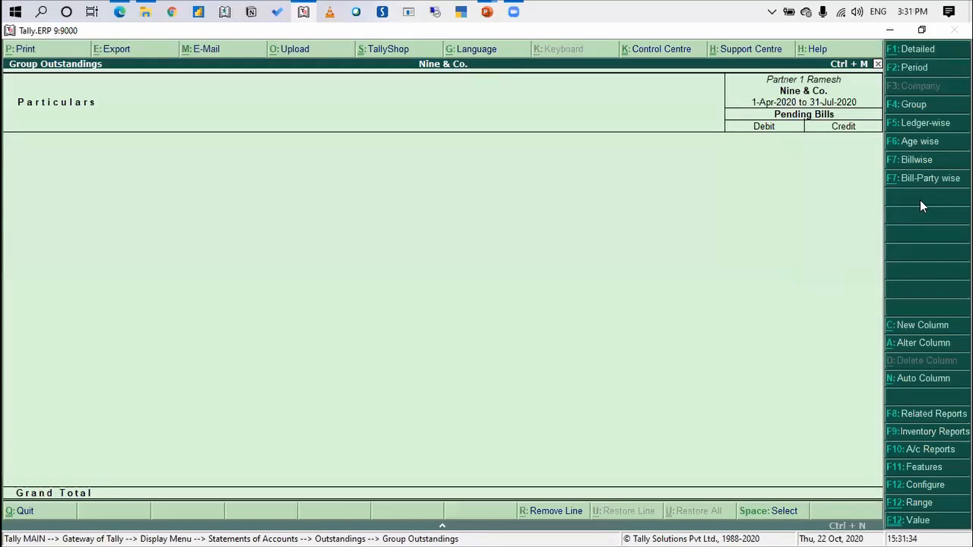
Open the Group Payment Performance report related to the Partner 1 outstandings
click(911, 414)
key(Down)
key(Down)
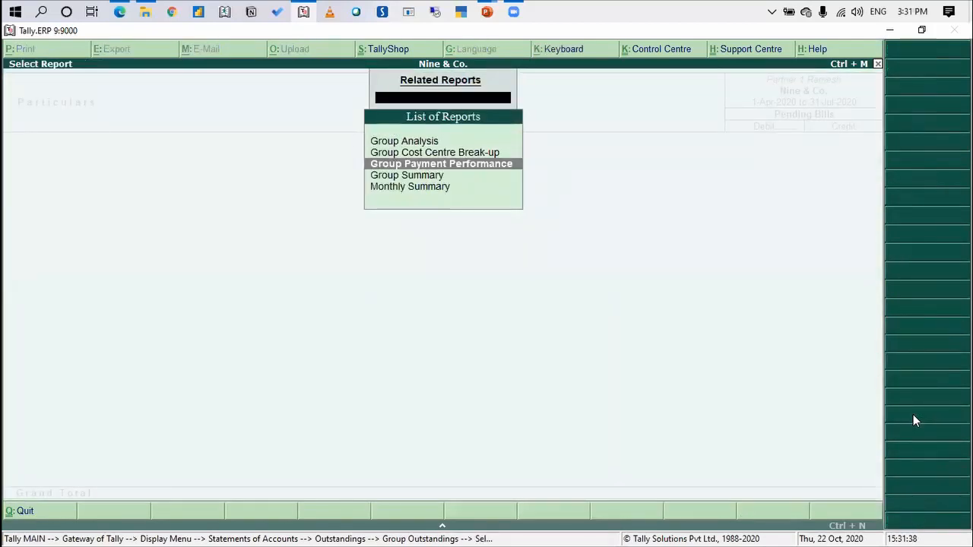
key(Return)
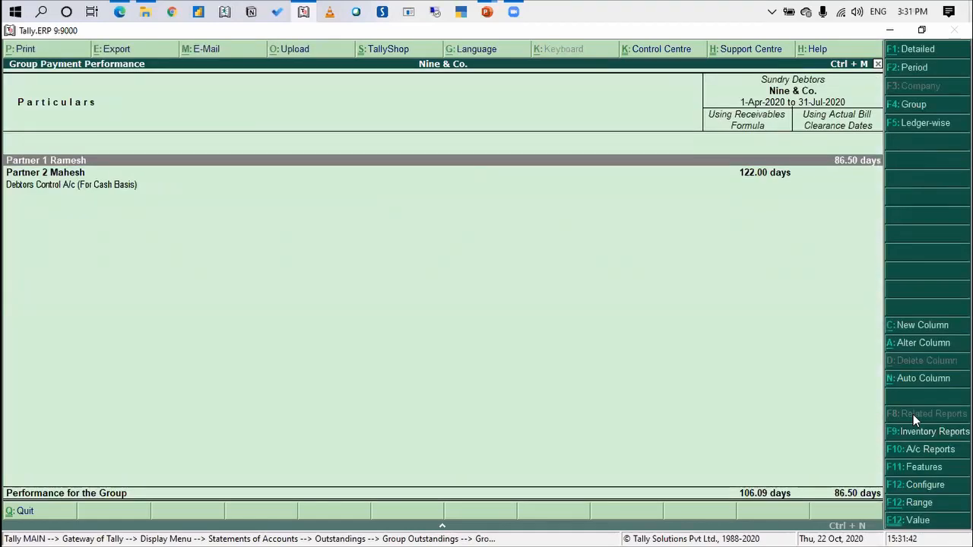
Expand both partner groups to compare payment days by client, and go back to the outstandings group selection
key(shift+Return)
key(Down)
key(Down)
key(Down)
key(shift+Return)
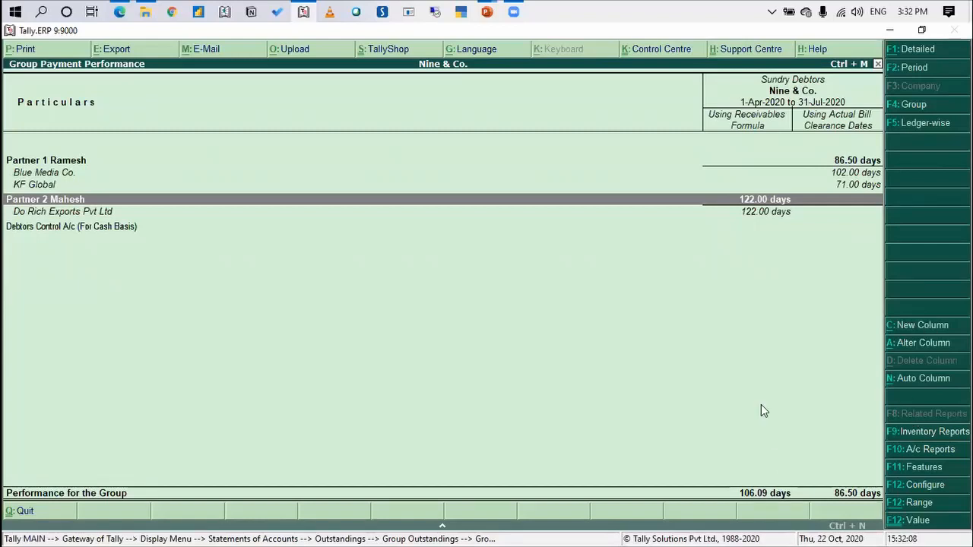
key(Escape)
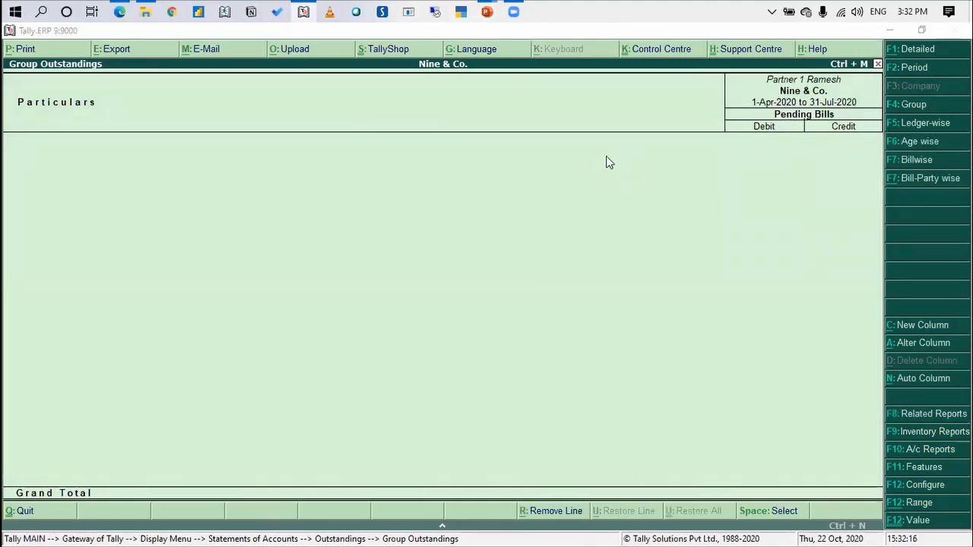
key(Escape)
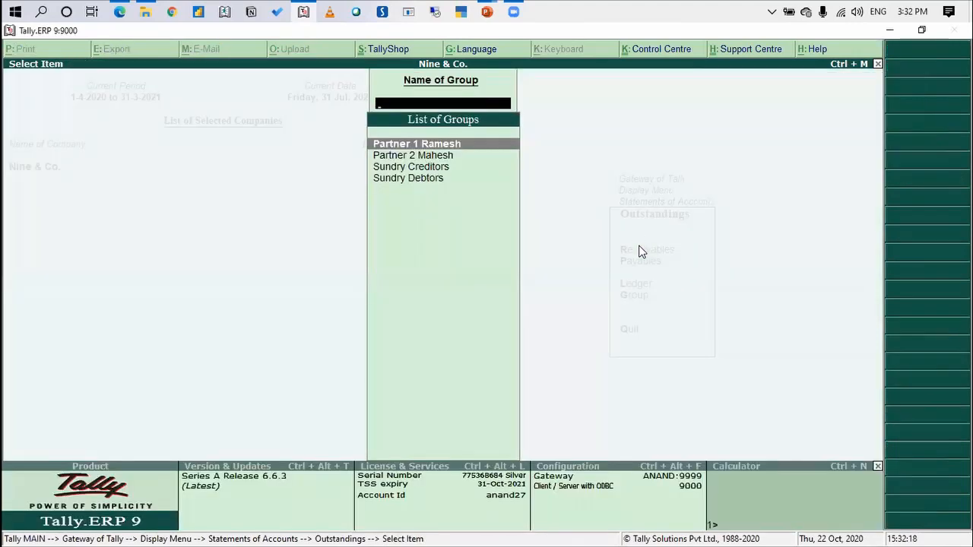
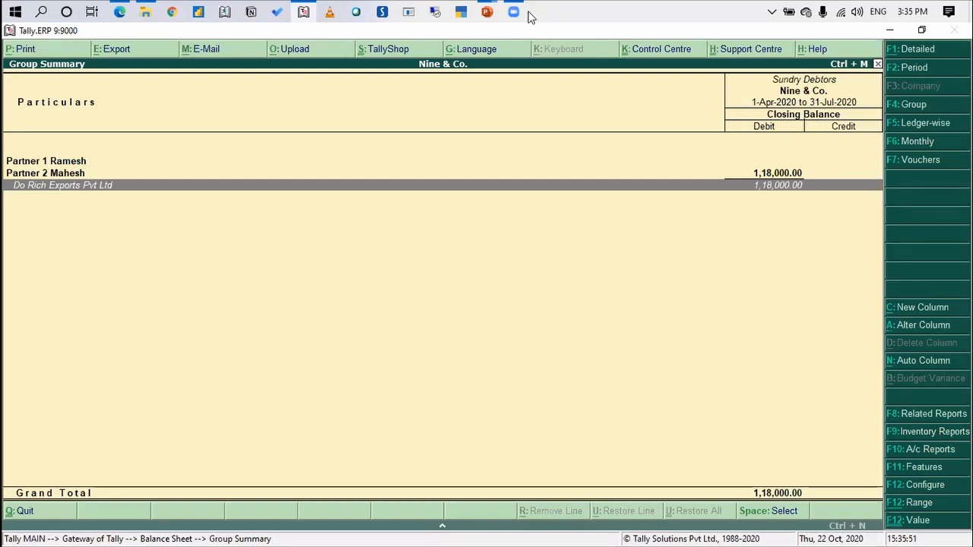
Examine the Partner 1 and Partner 2 client groups in the Sundry Debtors group summary
click(603, 167)
click(603, 163)
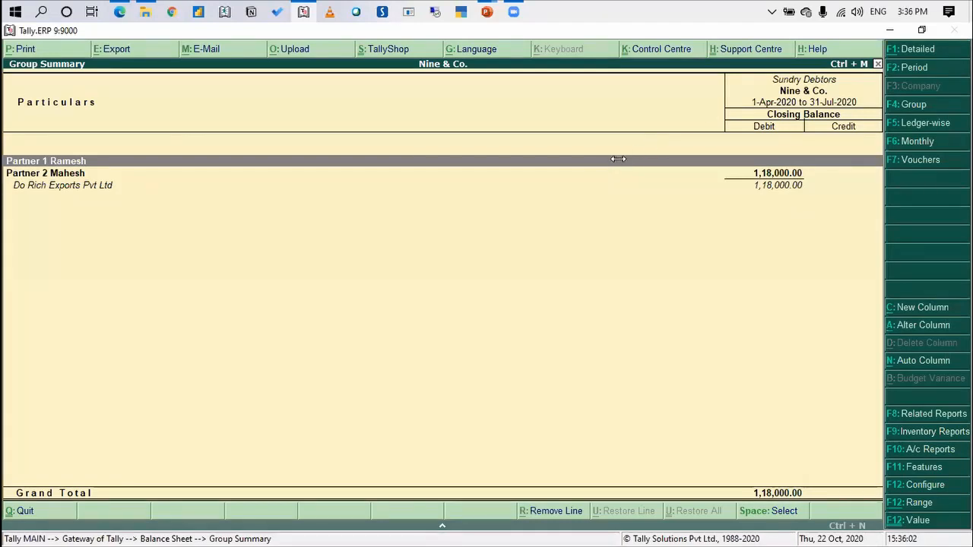
click(606, 167)
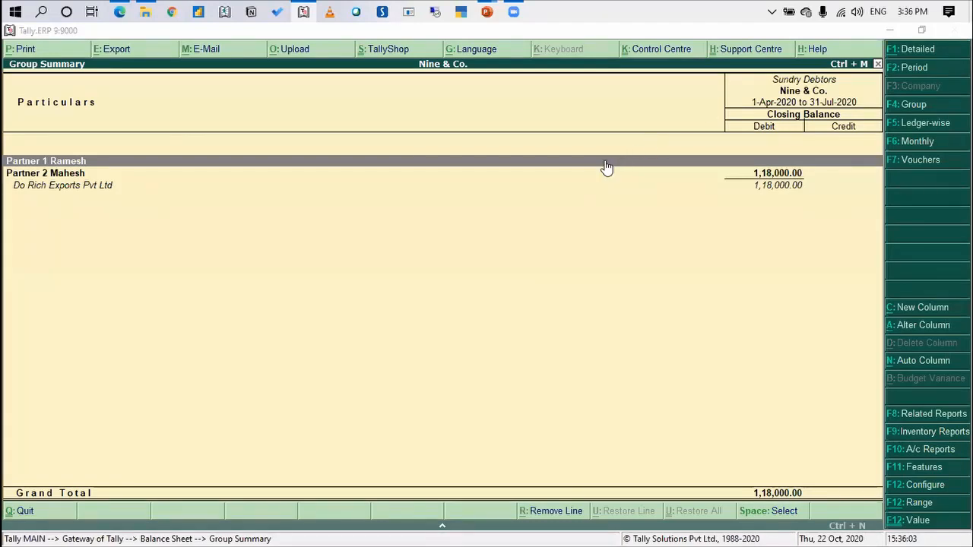
click(563, 265)
key(Down)
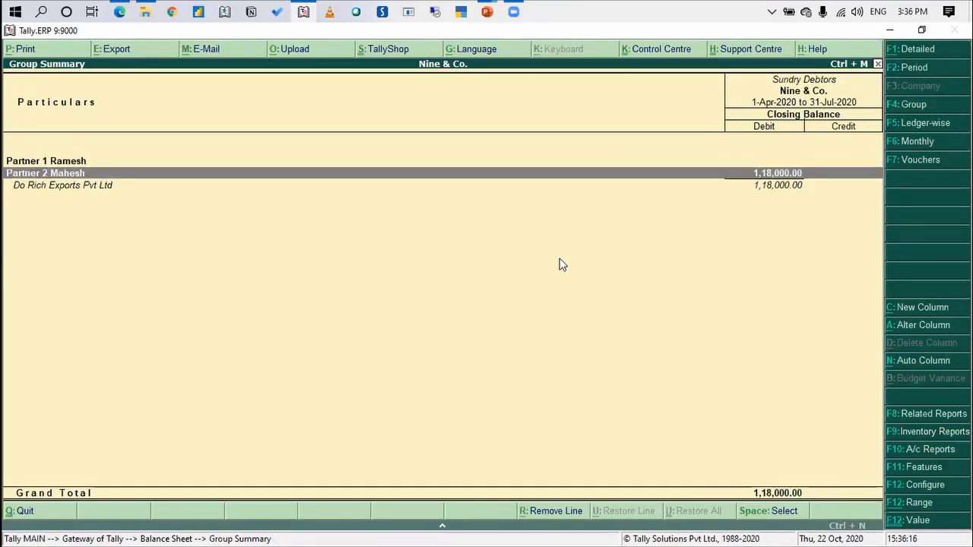
Switch to the presentation to view the Cash basis vs Accrual basis slide, and return to Tally
key(alt+Tab)
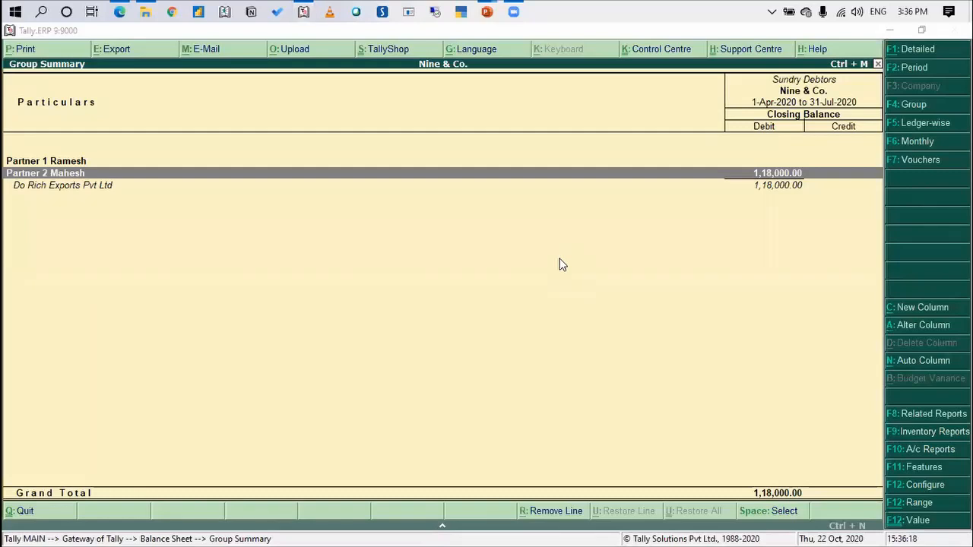
key(alt+Tab)
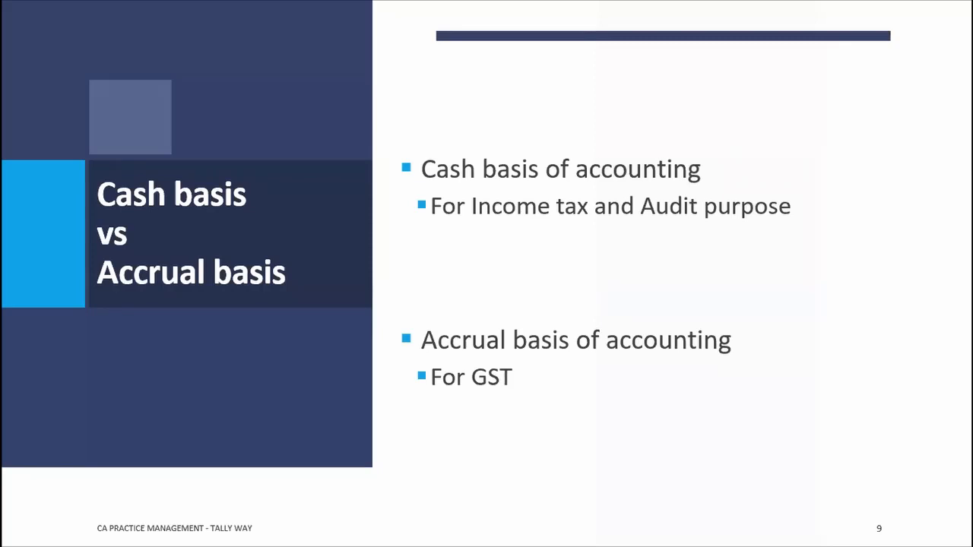
key(alt+Tab)
key(alt+Tab)
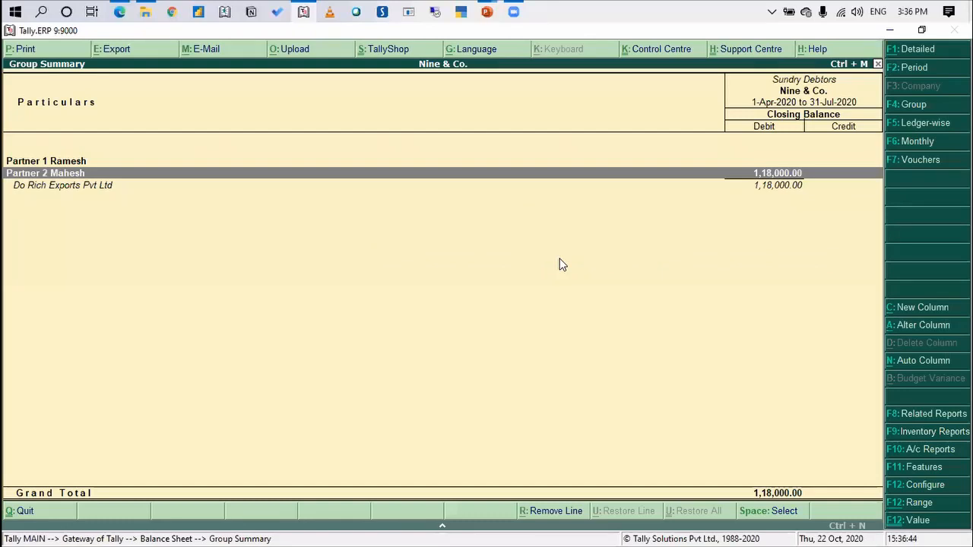
Go back to the balance sheet and work out the debtors' amount excluding GST as 118000/118*100 in the calculator
key(Escape)
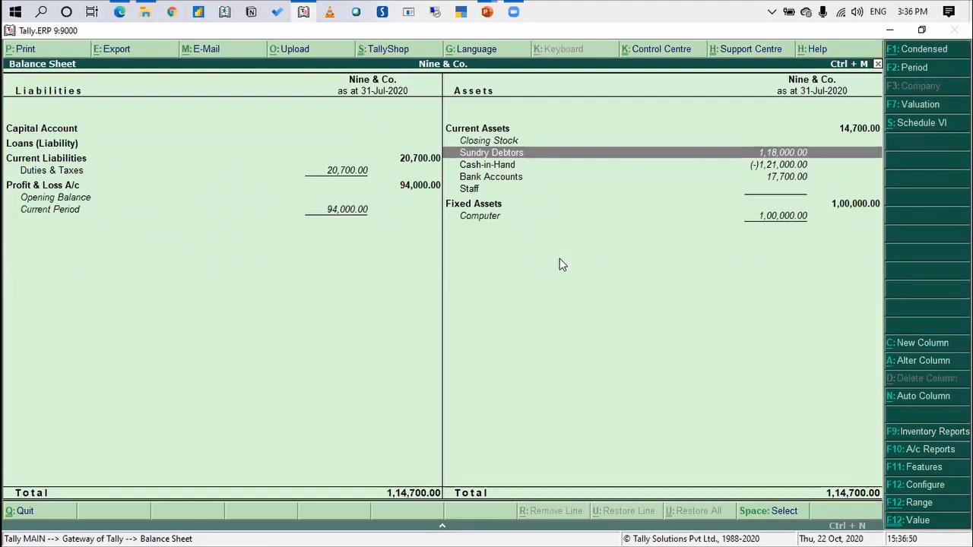
key(ctrl+n)
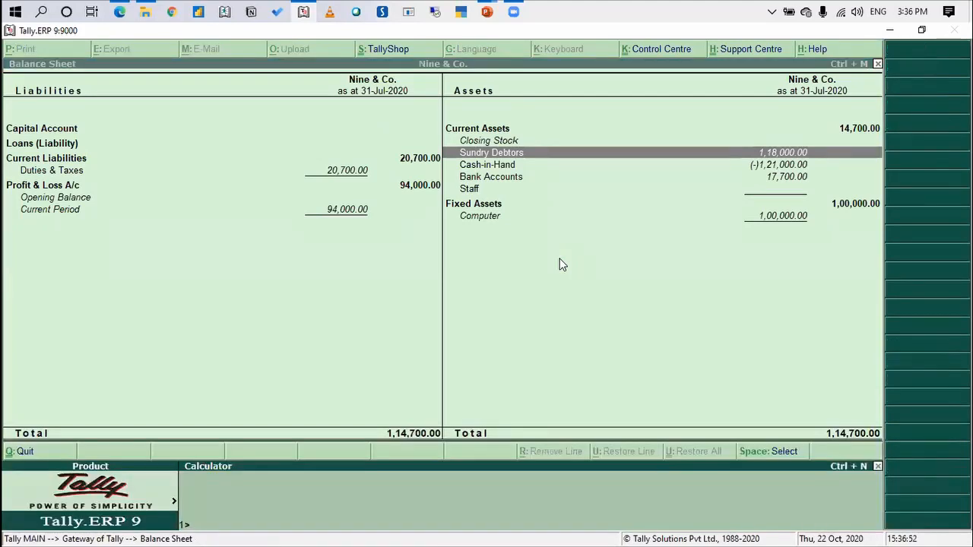
text(118000/)
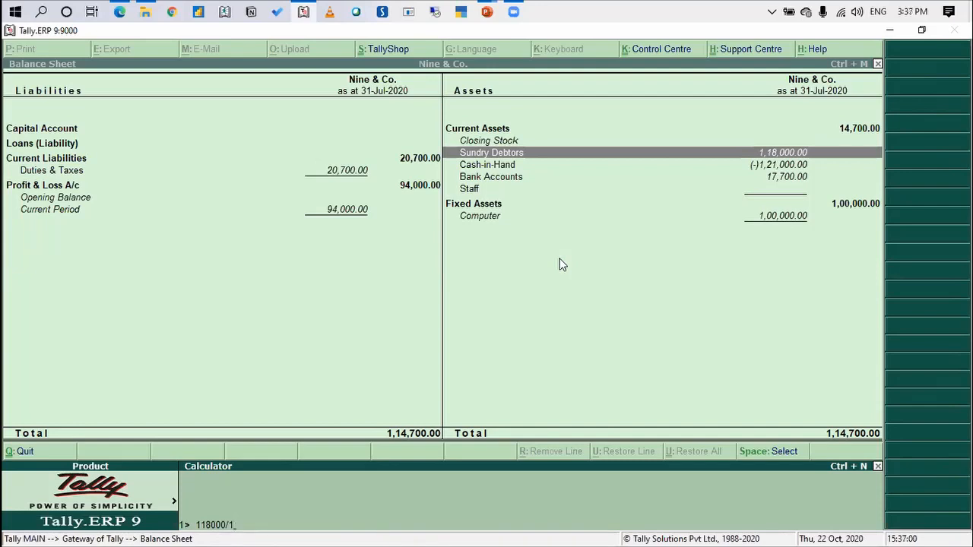
text(18*100)
key(Return)
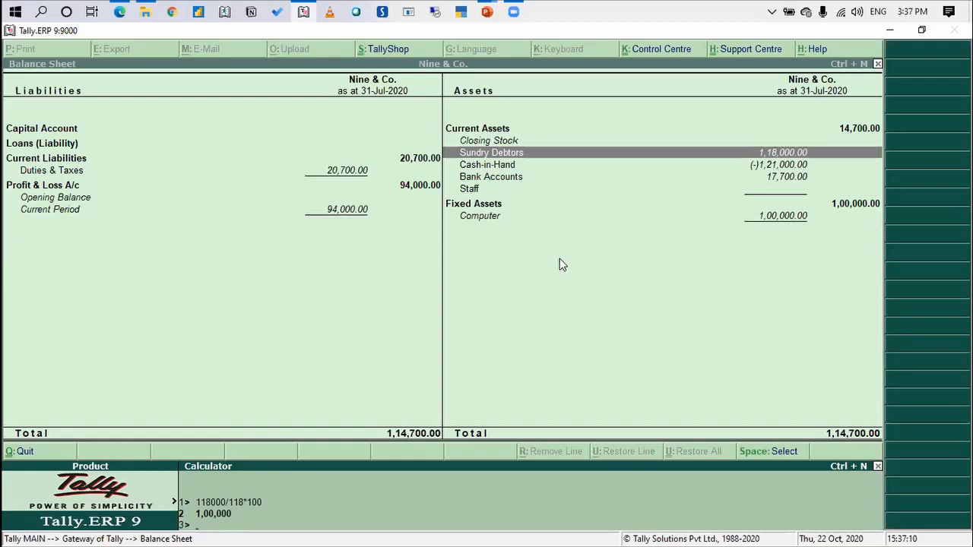
key(ctrl+m)
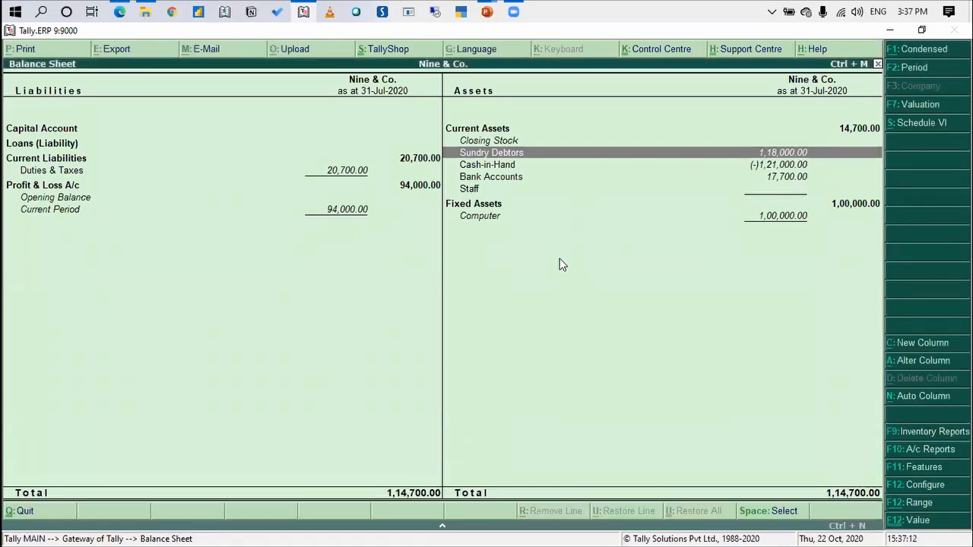
Open the Debtors Control A/c (For Cash Basis) ledger for alteration to review its group and settings
key(Escape)
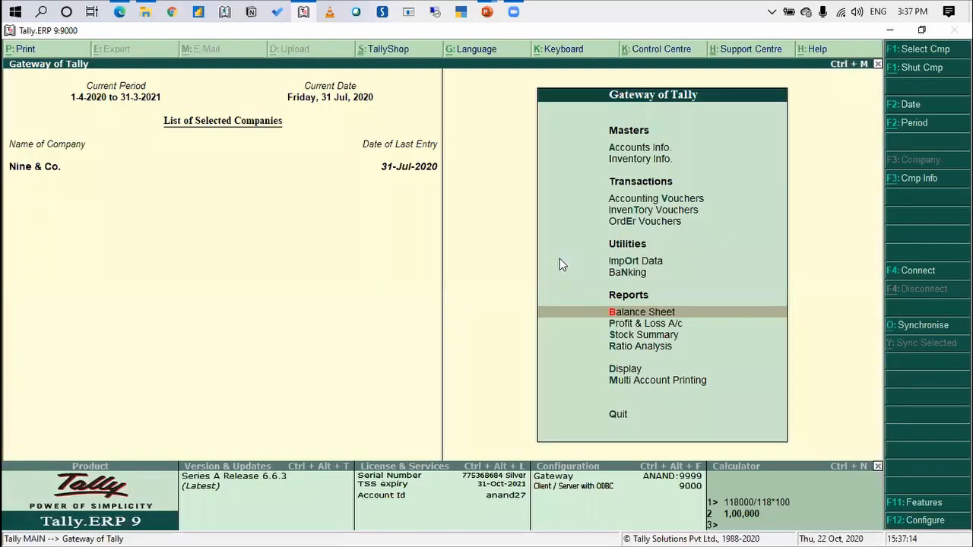
key(Down)
key(Down)
key(Down)
key(Down)
key(Down)
key(Down)
key(Down)
key(Return)
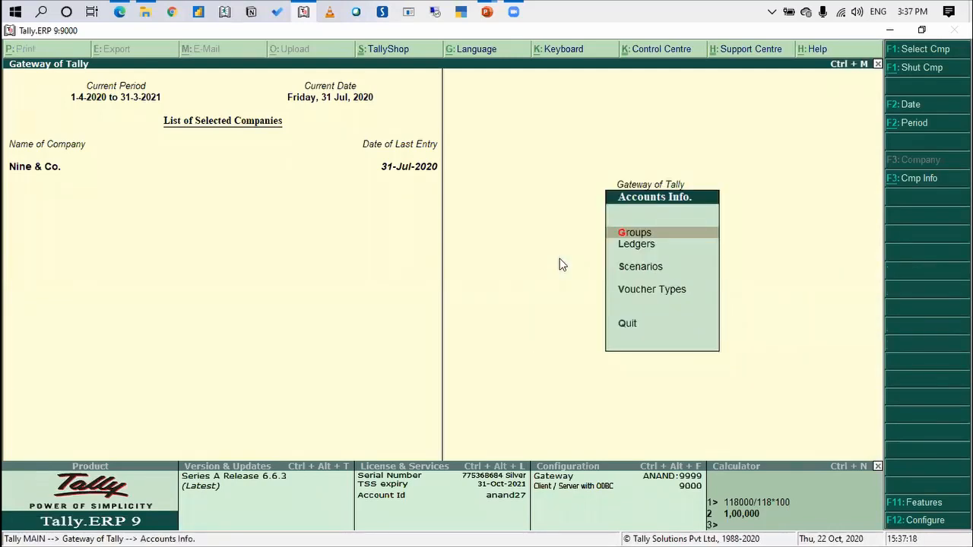
key(Down)
key(Return)
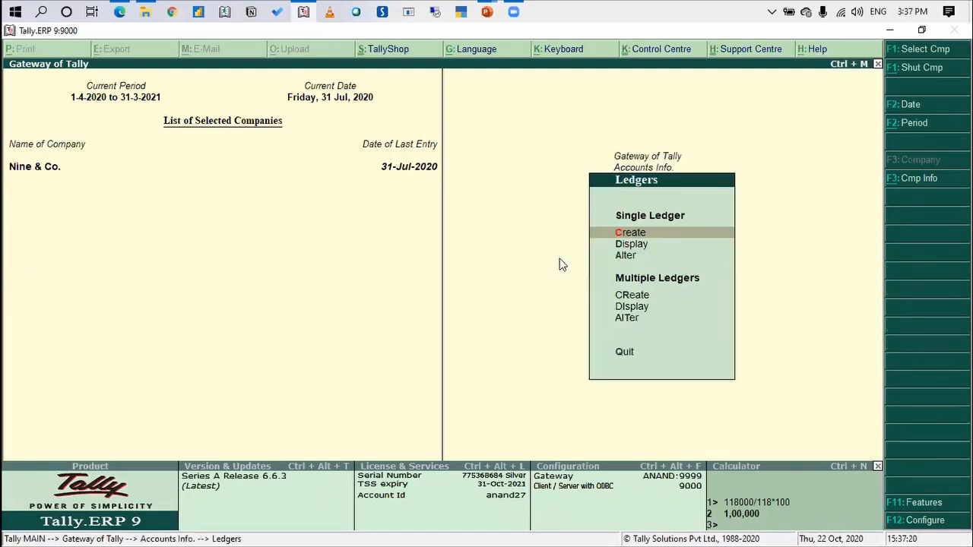
key(Down)
key(Down)
key(Return)
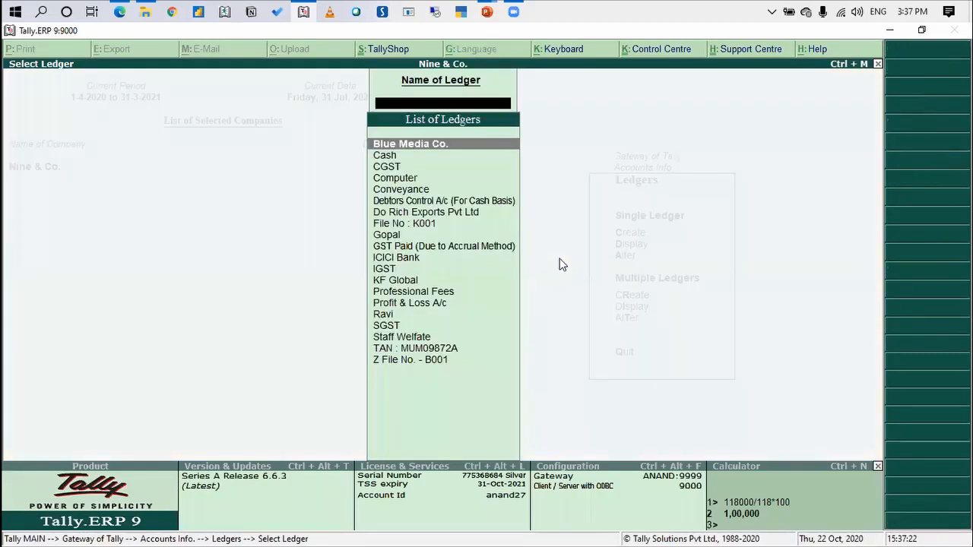
key(Down)
key(Down)
key(Down)
key(Down)
key(Down)
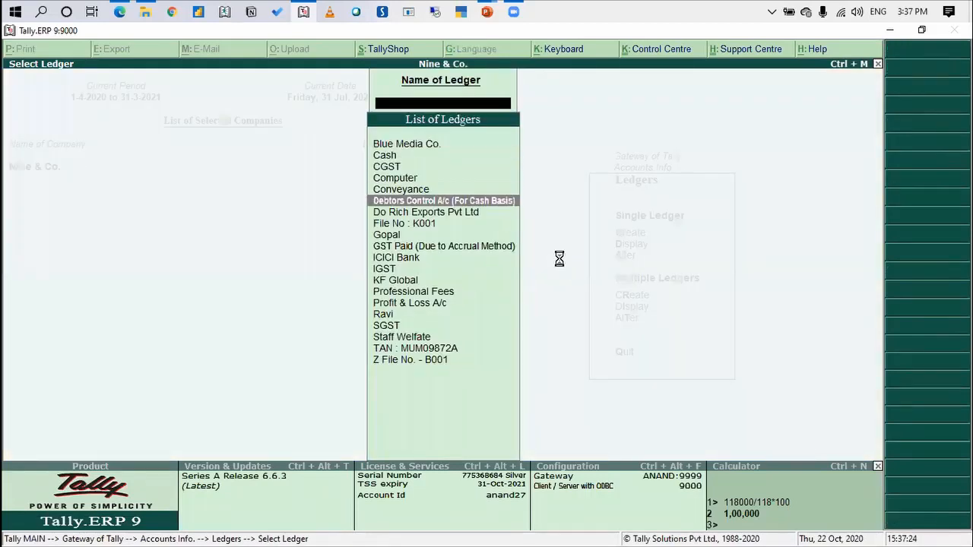
key(Return)
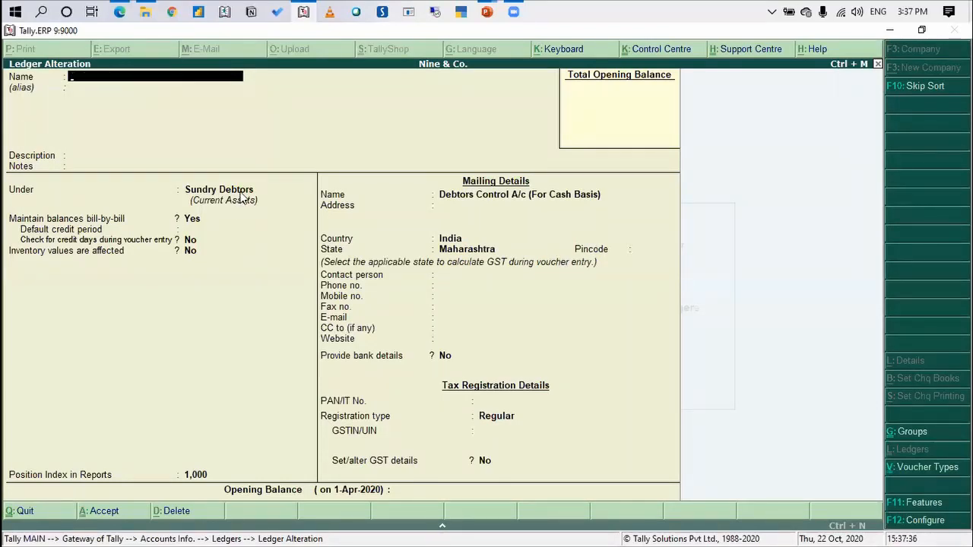
Open the GST Paid (Due to Accrual Method) ledger to check its group, and return to the Gateway of Tally without changes
key(Escape)
key(Return)
key(Down)
key(Down)
key(Down)
key(Down)
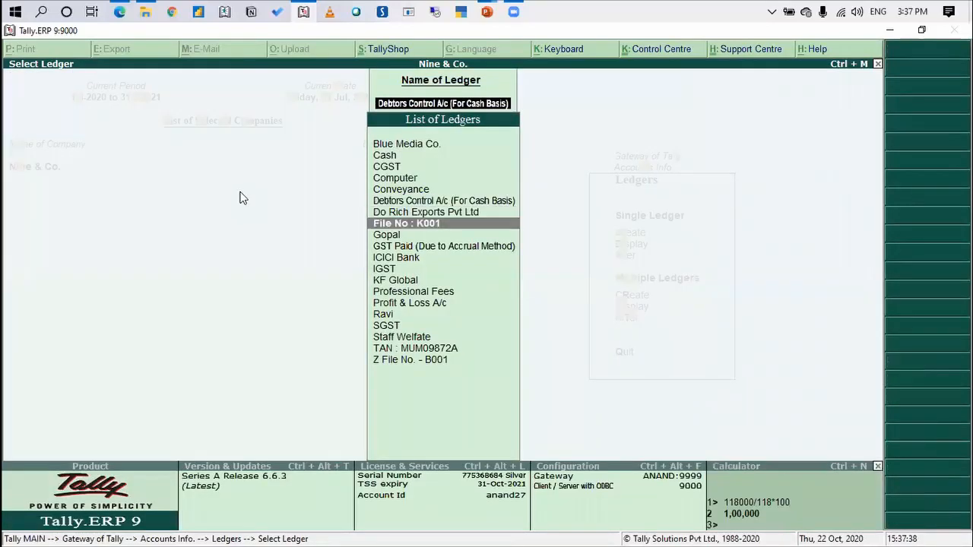
key(Return)
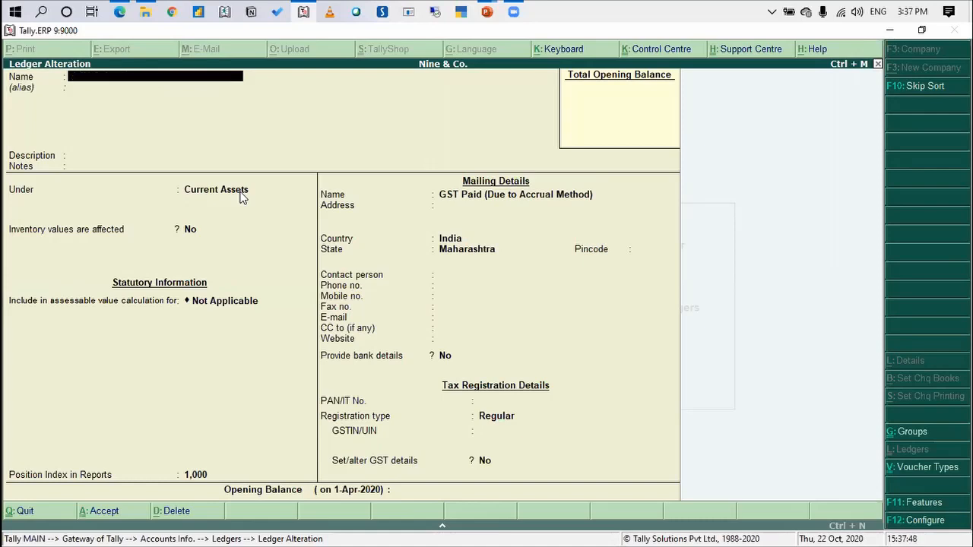
key(Escape)
key(y)
key(Escape)
Display the balance sheet in detailed form to check Sundry Debtors under Current Assets, and return to the Gateway of Tally
key(Escape)
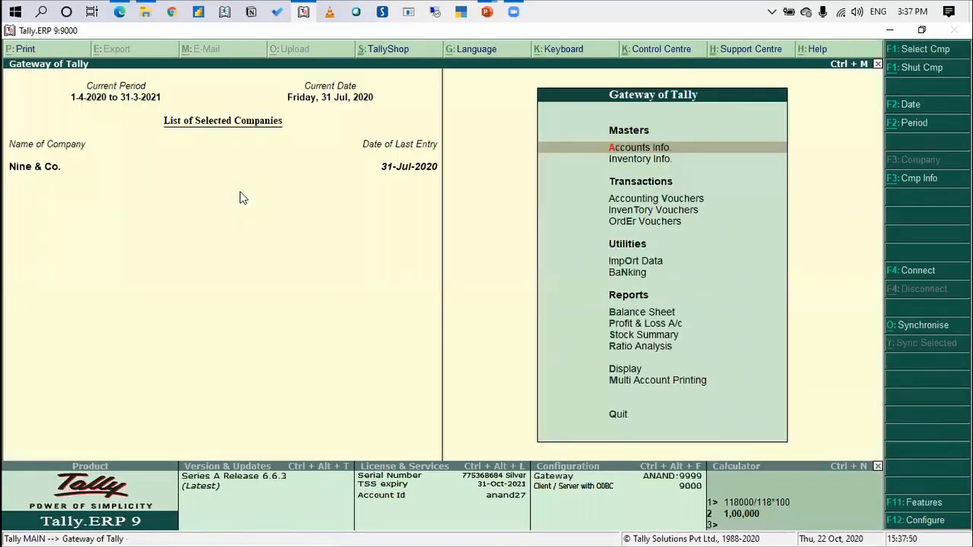
key(Escape)
key(n)
key(b)
key(Right)
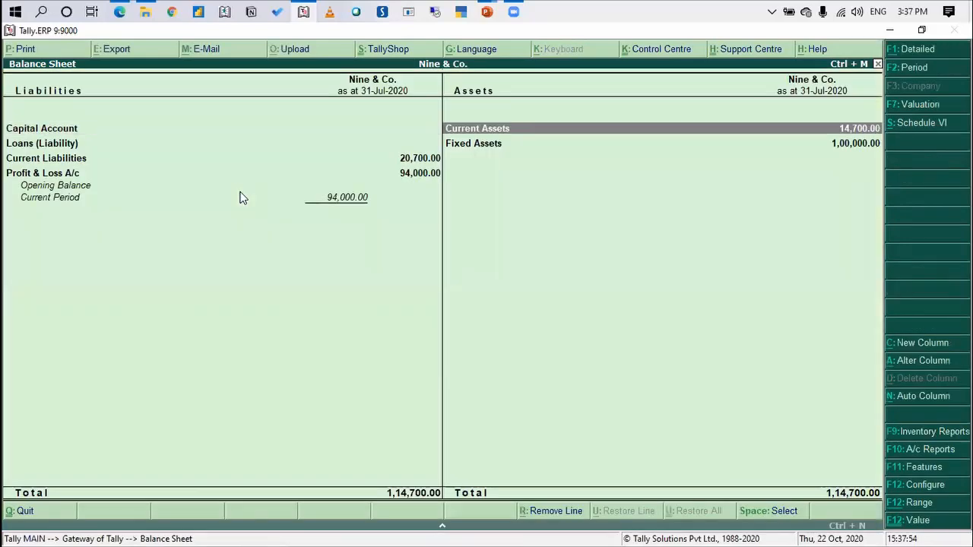
key(alt+F1)
key(Down)
key(Down)
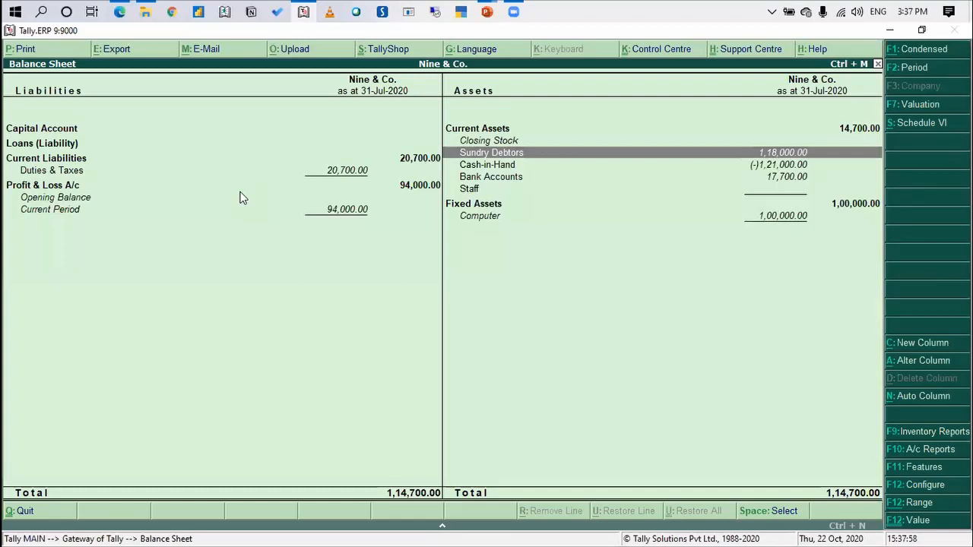
key(Escape)
Start a Journal voucher in Accounting Vouchers dated 31-3-2021
key(Escape)
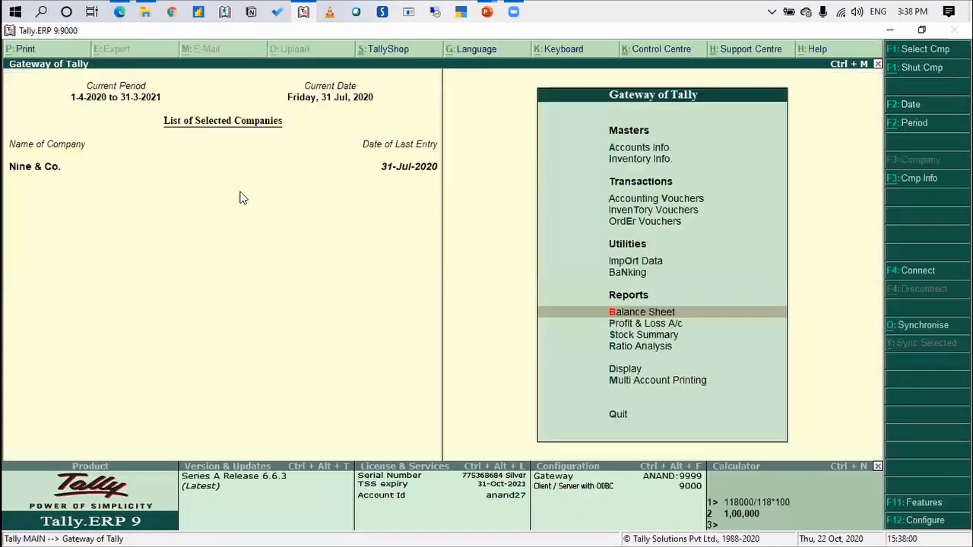
key(Escape)
key(Down)
key(Down)
key(Down)
key(Up)
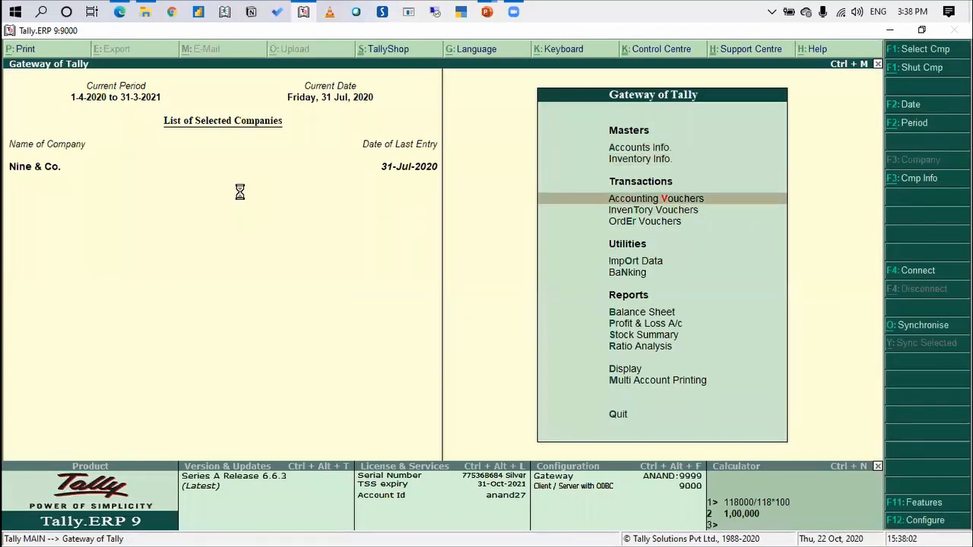
key(Return)
key(F2)
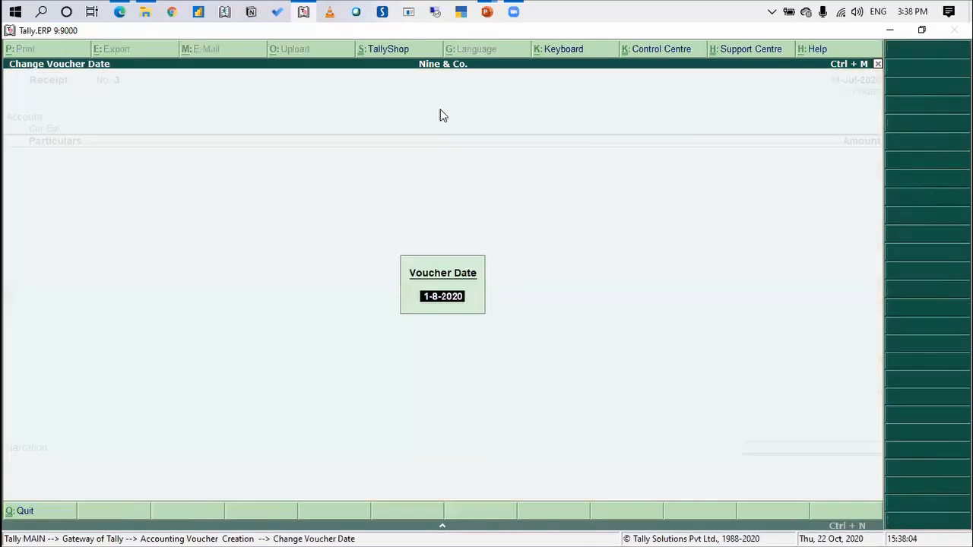
text(31-3)
key(Return)
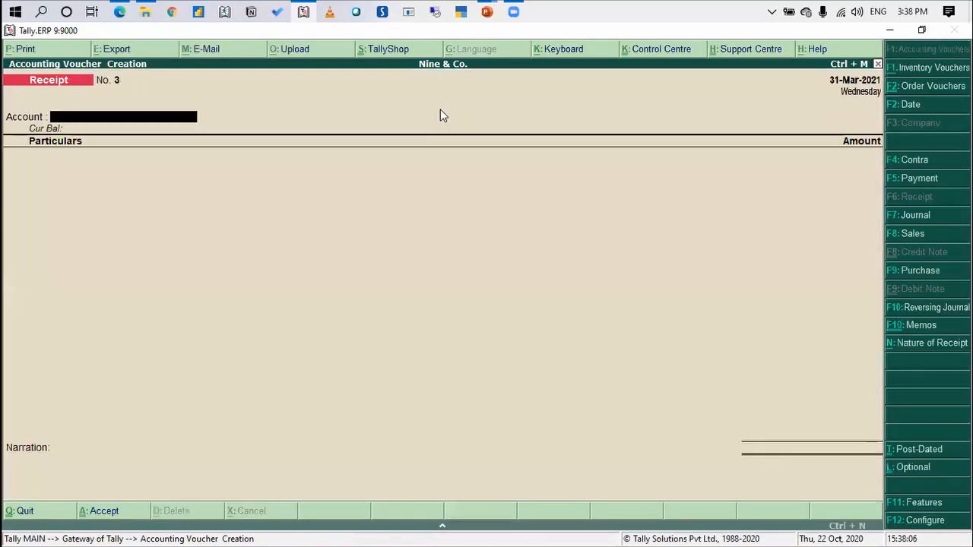
click(938, 217)
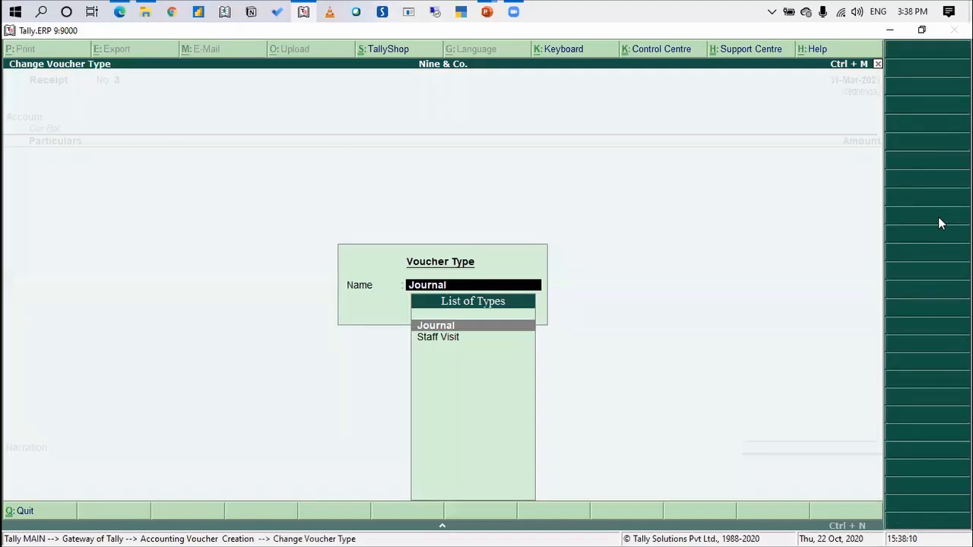
key(Return)
Debit the Professional Fees ledger with 1,00,000 in the journal voucher
text(Prof)
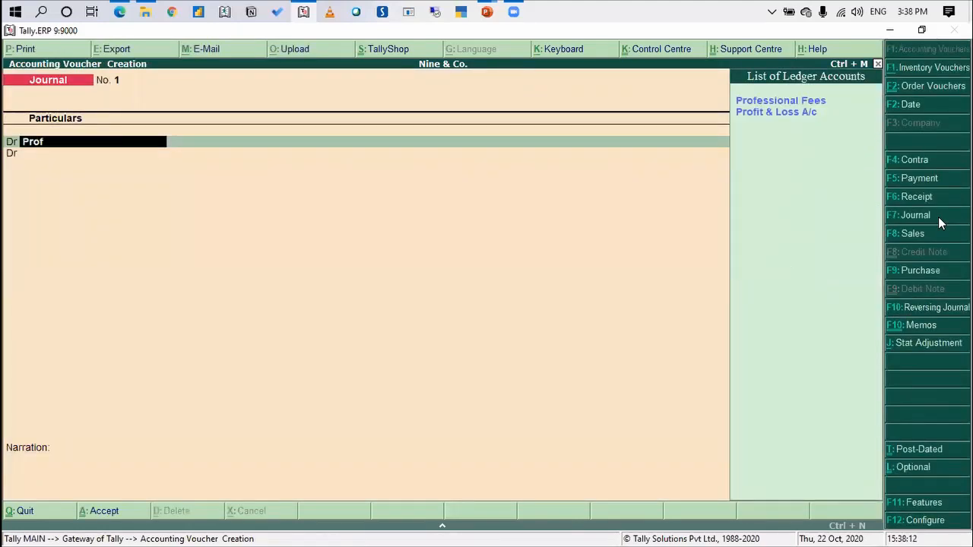
text(essional)
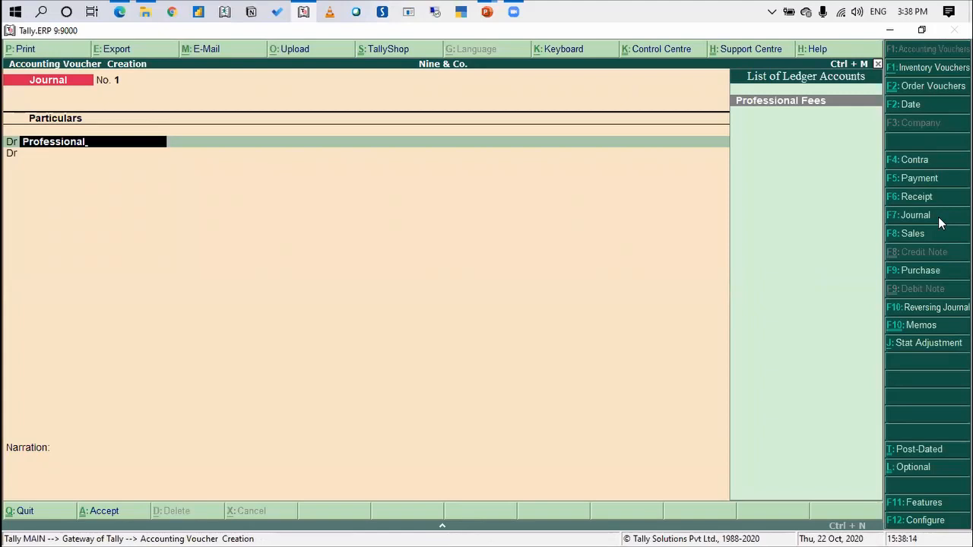
key(Return)
key(Escape)
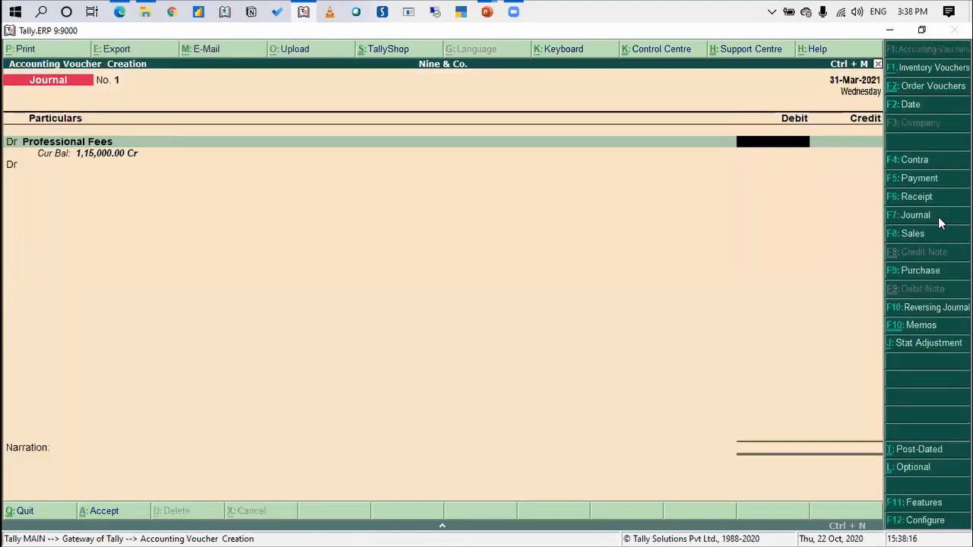
text(1,00,00)
text(00000)
key(Return)
key(Return)
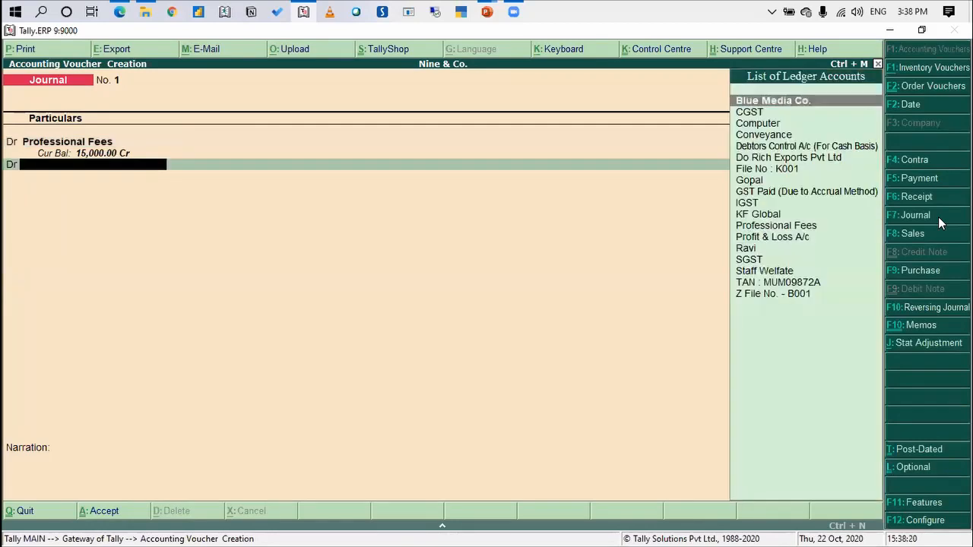
Debit the GST Paid (Due to Accrual Method) ledger with 18,000 on the next journal line
text(Gst)
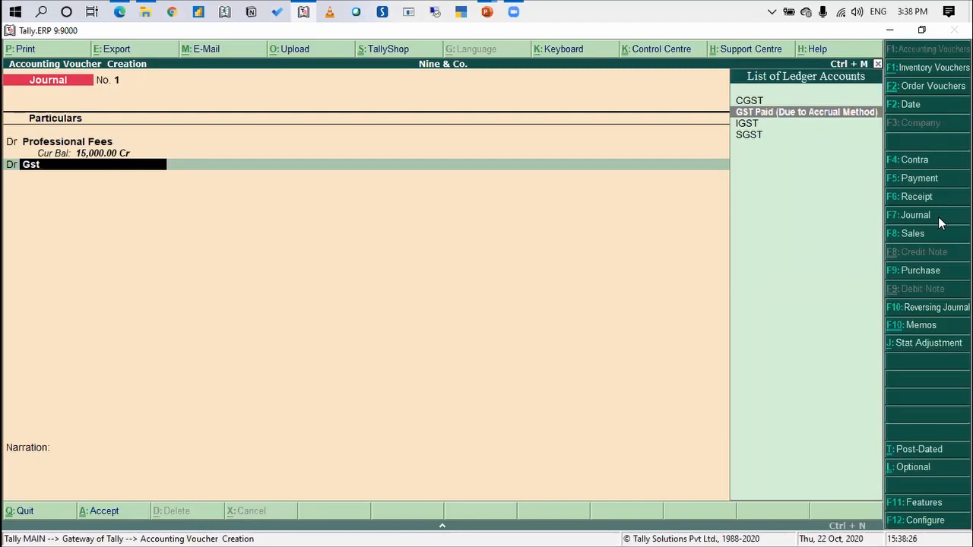
key(Return)
text(18000)
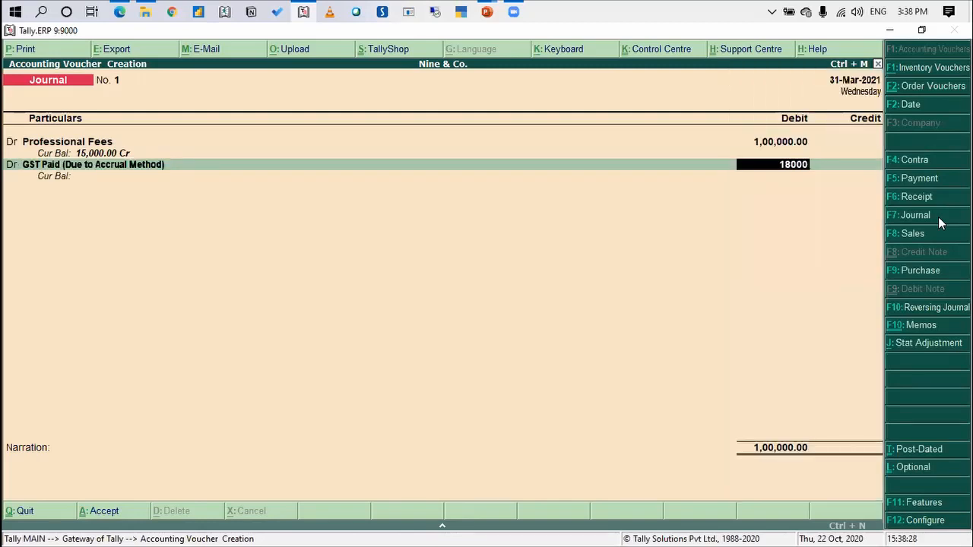
key(Return)
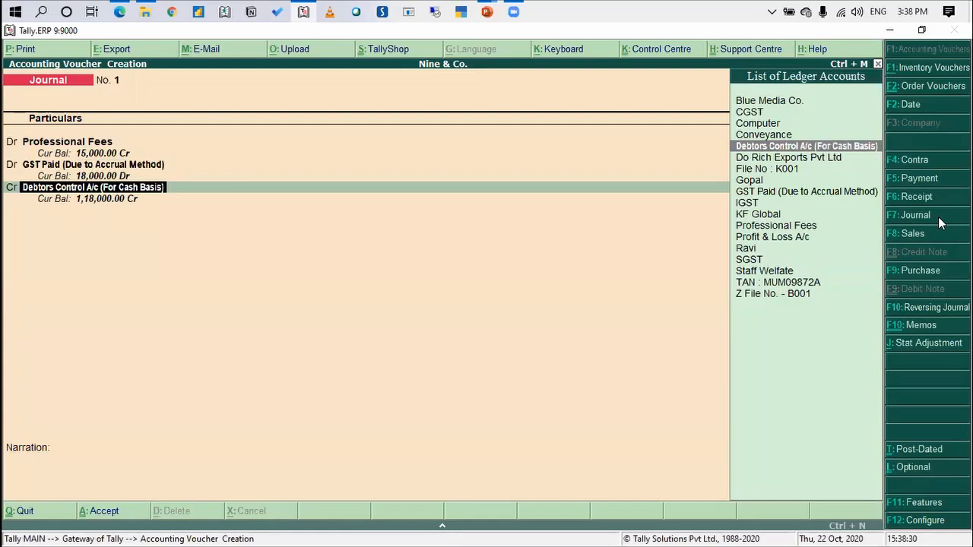
Credit Debtors Control A/c (For Cash Basis) with 1,18,000, allocating it bill-wise to a new reference named Fy20-21
key(Return)
key(Return)
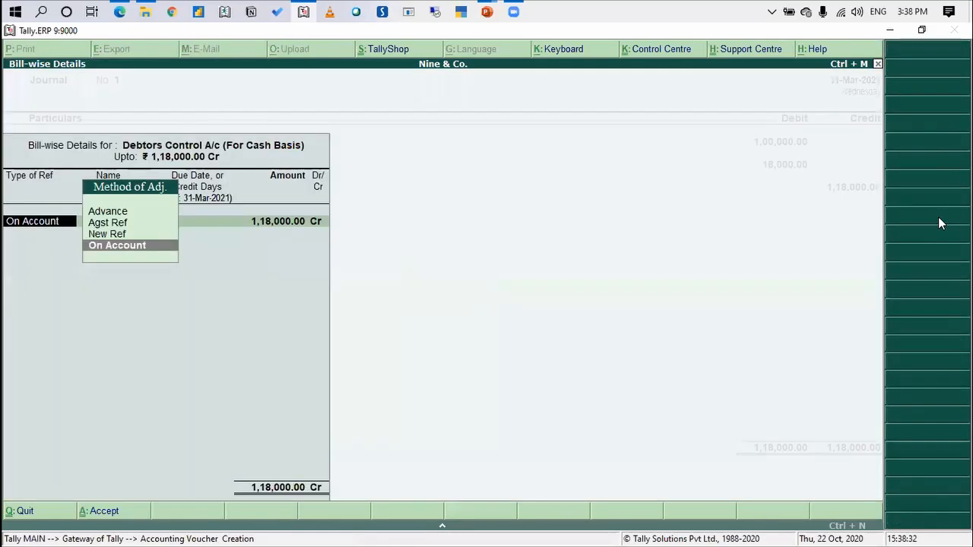
key(Up)
key(Return)
text(Fy20-21)
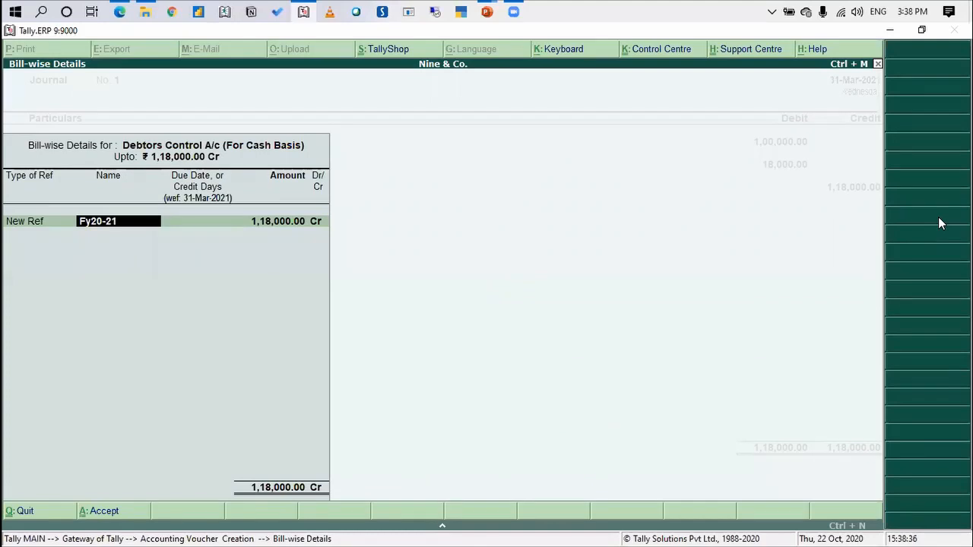
key(Return)
key(Return)
key(Return)
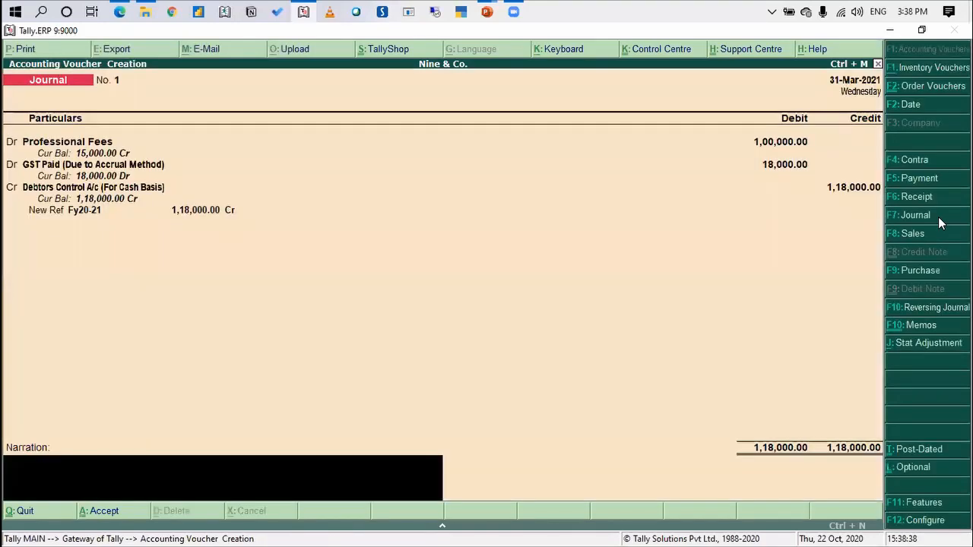
Add the narration "Entry passed to convert from Accrual basis to Cash basis" and save the journal voucher
text(Entry)
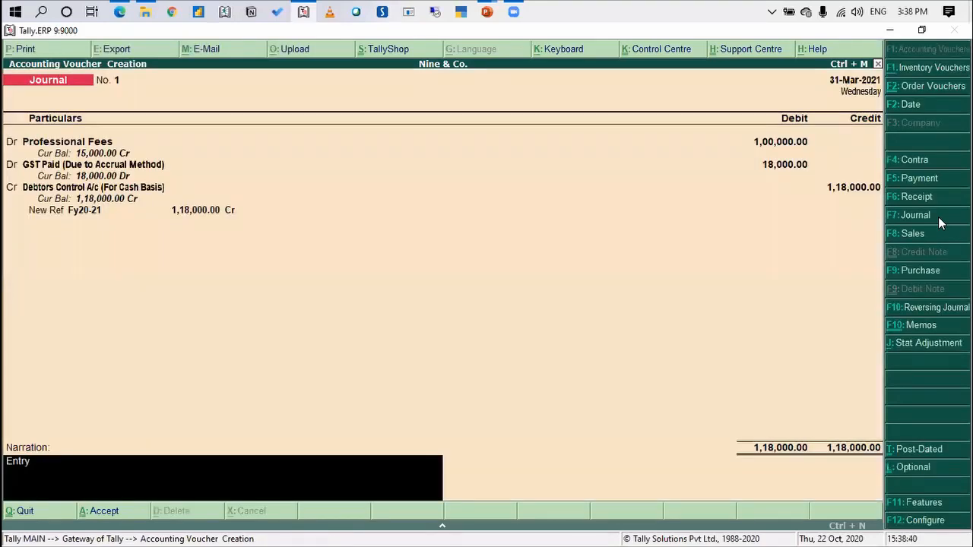
text( passed to)
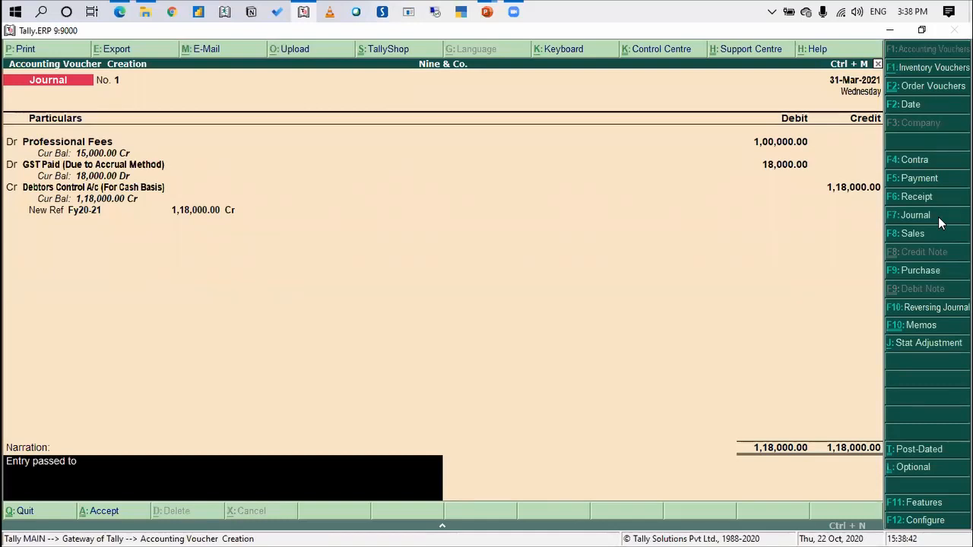
text( convert fro)
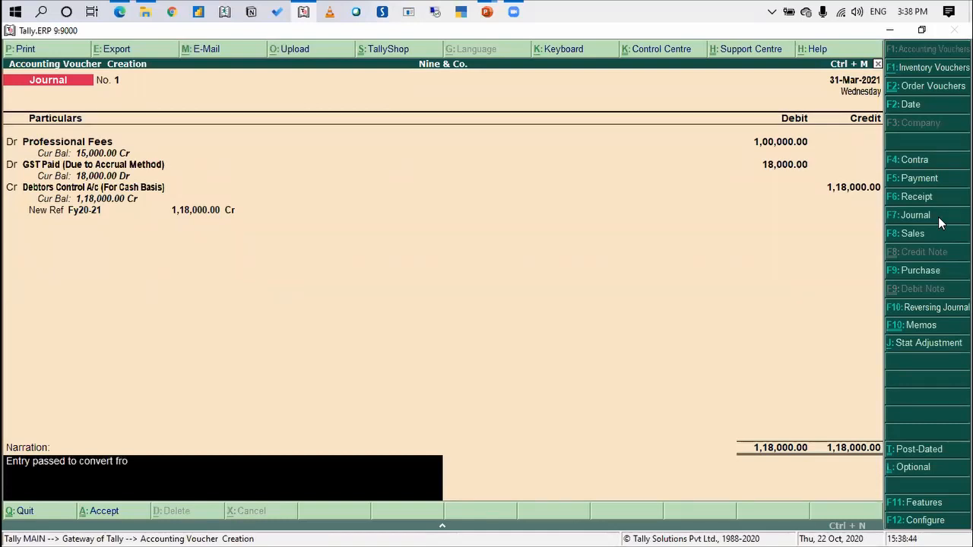
text(m Accrual basis to Cash basis.)
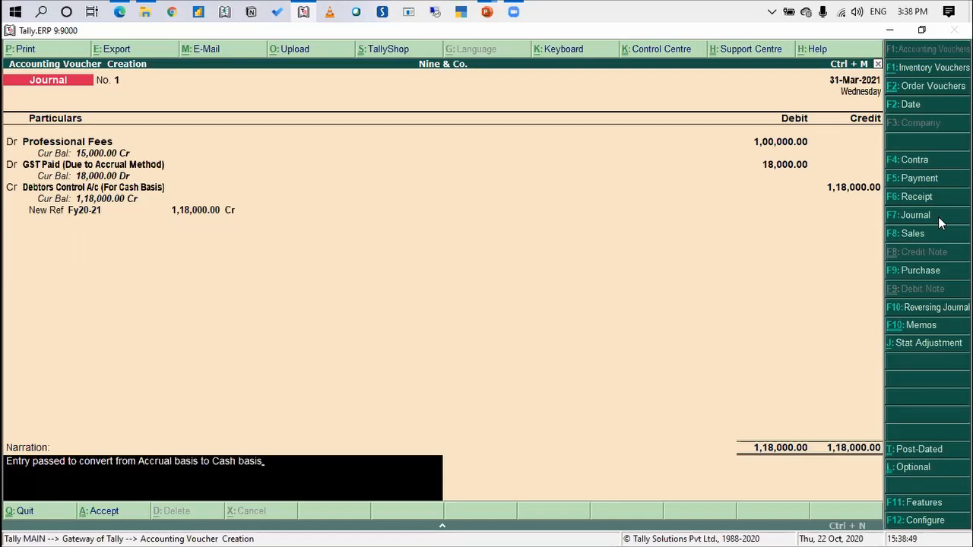
key(Return)
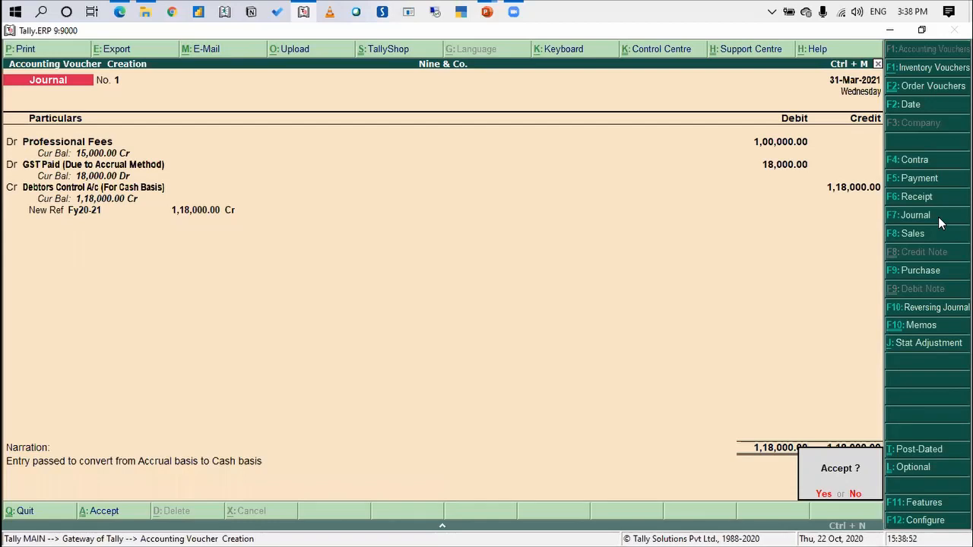
key(Return)
key(Escape)
Display the detailed balance sheet as at 31-Mar-2021 to examine Sundry Debtors and GST Paid (Due to Accrual Method)
key(Return)
key(Down)
key(Down)
key(Down)
key(Down)
key(Down)
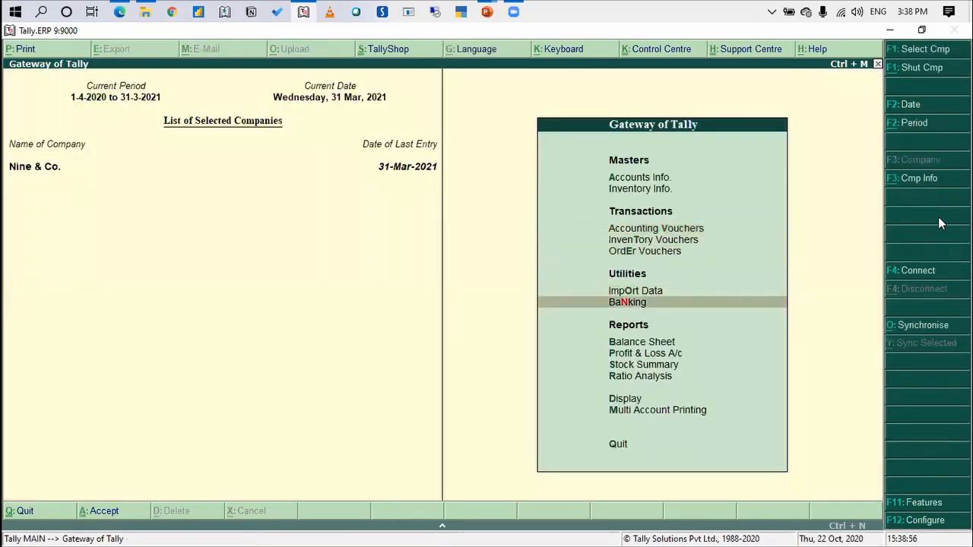
key(Return)
key(alt+F1)
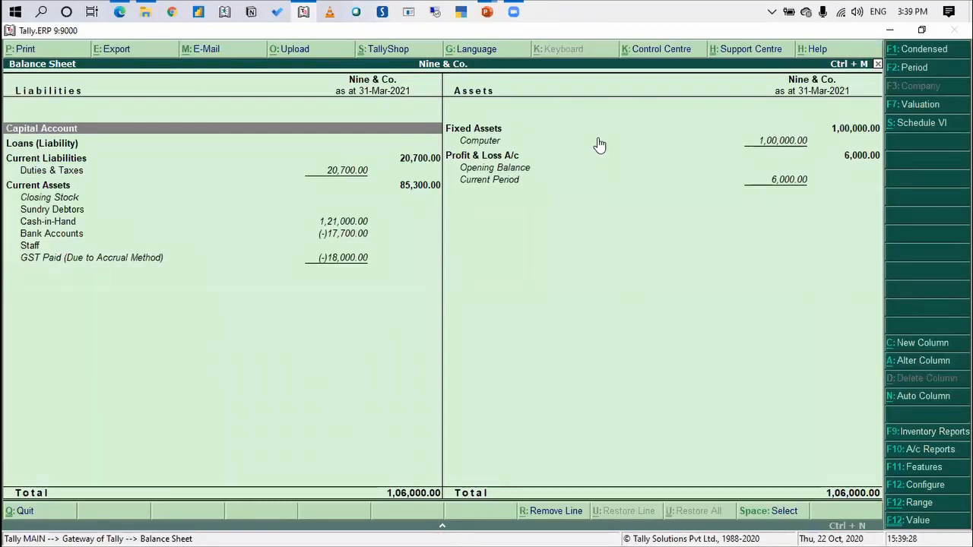
click(588, 235)
Return to the Gateway of Tally and change the current period to 1-4-2021 to 31-3-2022
key(Escape)
key(Escape)
key(Escape)
key(alt+F2)
text(1 4 2021)
key(Return)
text(31 3 2022)
key(Return)
Start a Journal voucher in Accounting Vouchers dated 1-Apr-2021
key(Down)
key(Down)
key(Down)
key(Up)
key(Return)
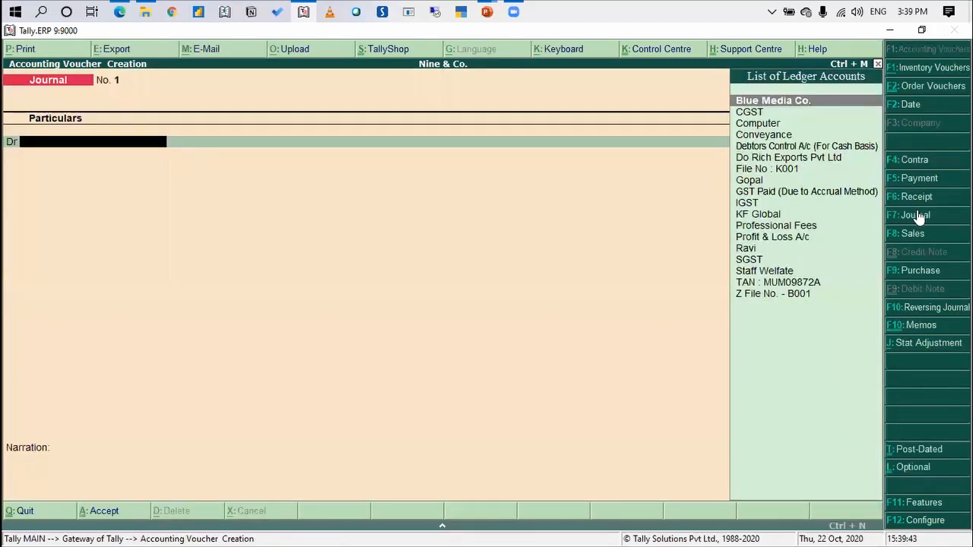
click(919, 217)
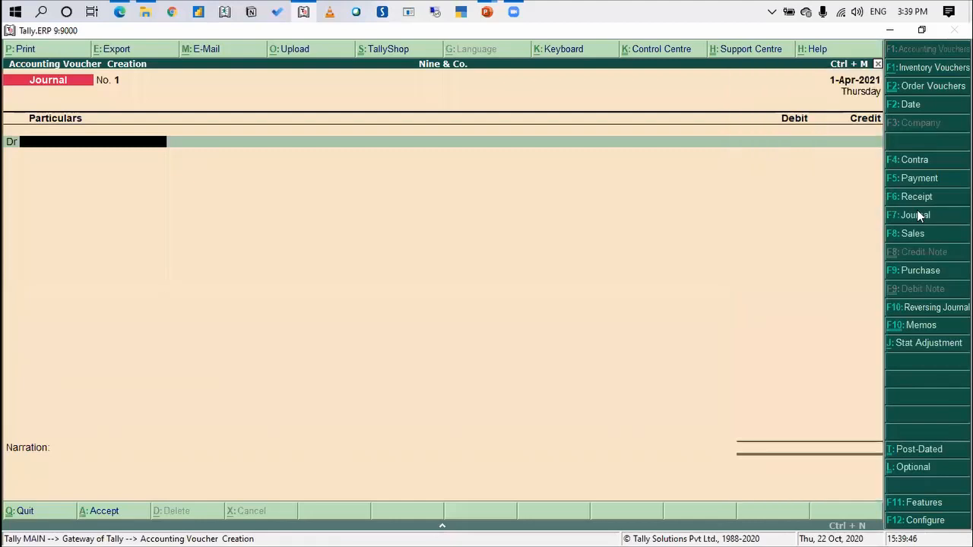
Debit Debtors Control A/c (For Cash Basis) with 1,18,000, adjusting it against the pending reference Fy20-21
text(Debtors Control A/c (For Cash Basis)
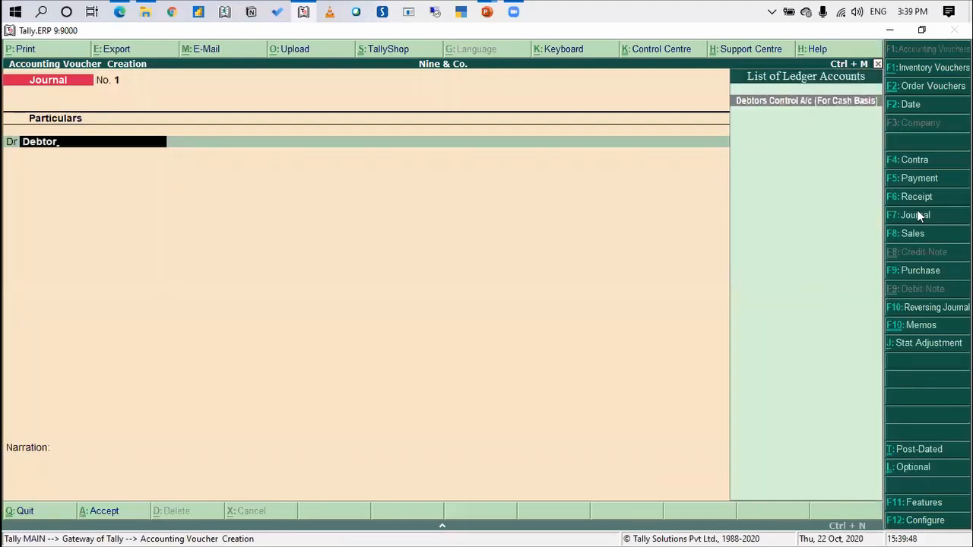
key(Return)
text(118000)
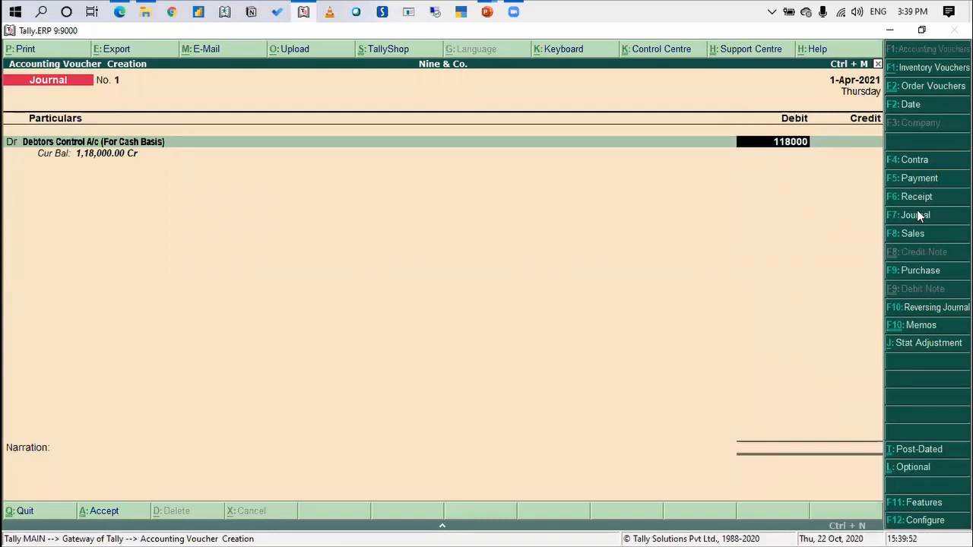
key(Return)
Credit the Professional Fees ledger with 1,00,000, skipping its inventory allocation
key(Return)
key(Return)
key(Return)
key(Return)
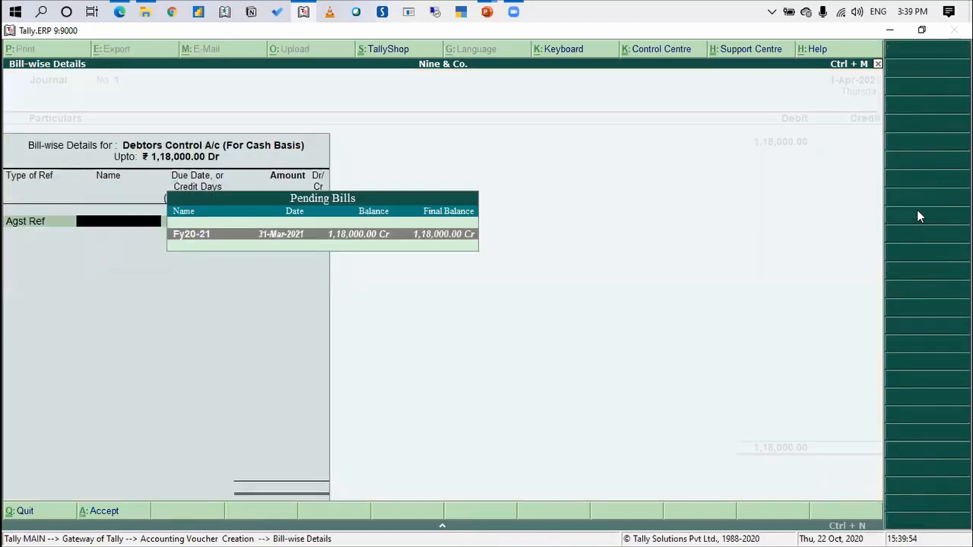
text(Profe)
key(Return)
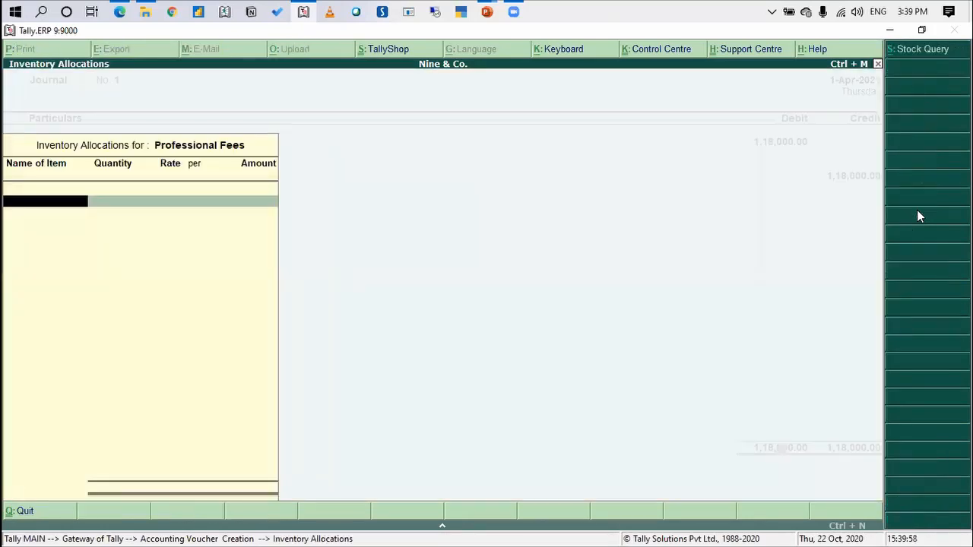
key(Escape)
text(100000)
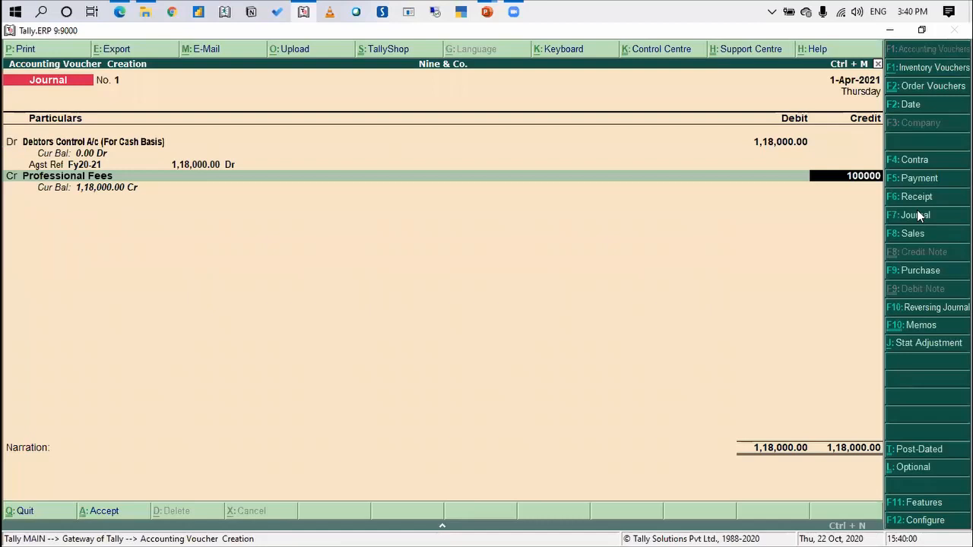
key(Return)
Credit GST Paid (Due to Accrual Method) with 18,000, save the reversing journal, and return to the Gateway of Tally
text(GST)
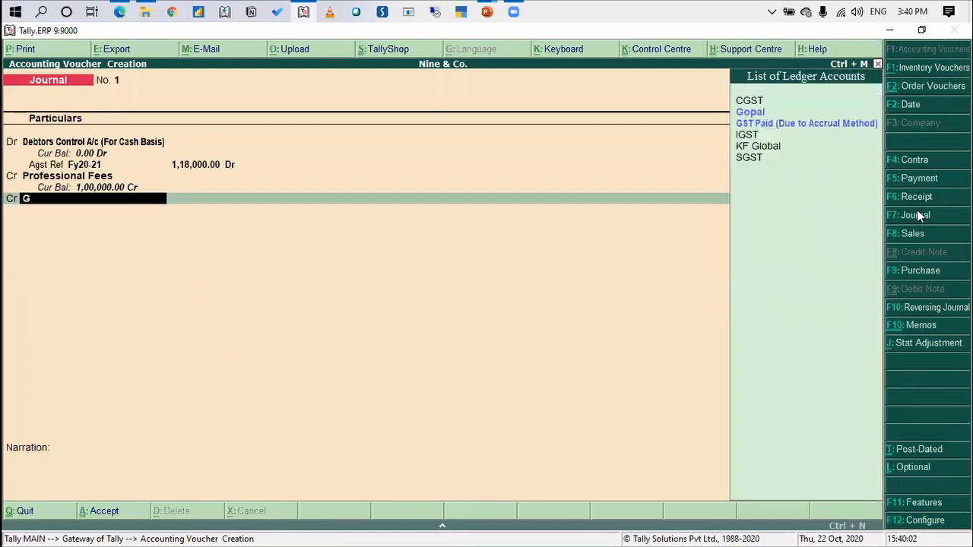
key(Return)
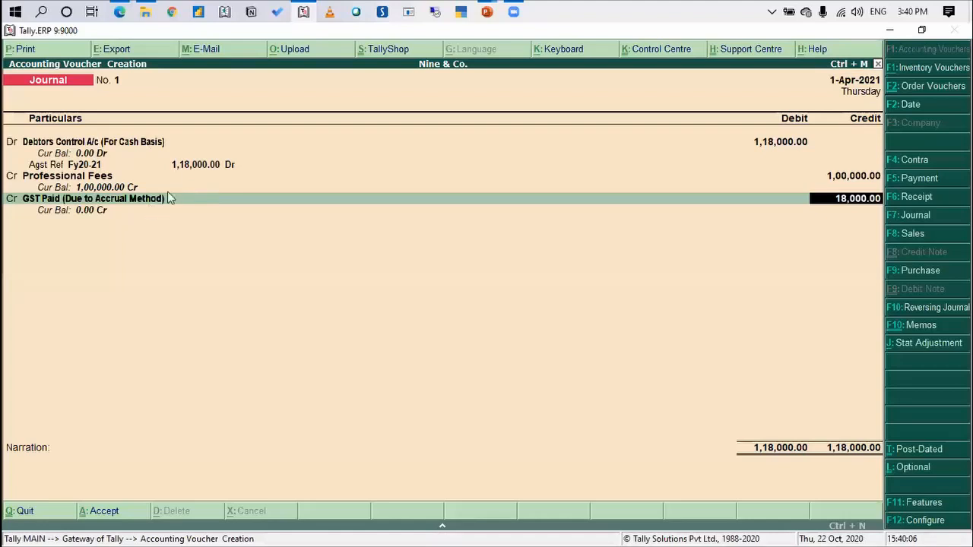
key(Return)
key(Return)
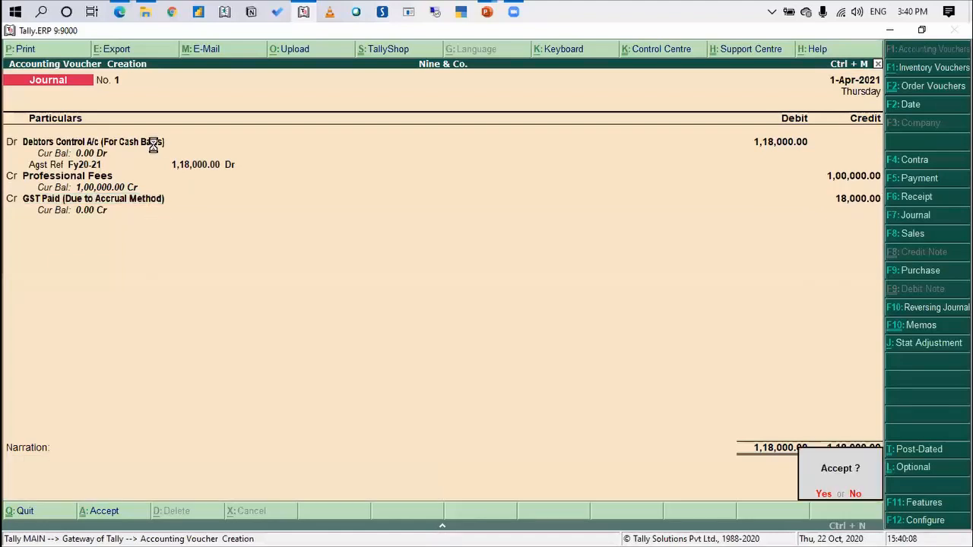
key(y)
key(Escape)
key(Escape)
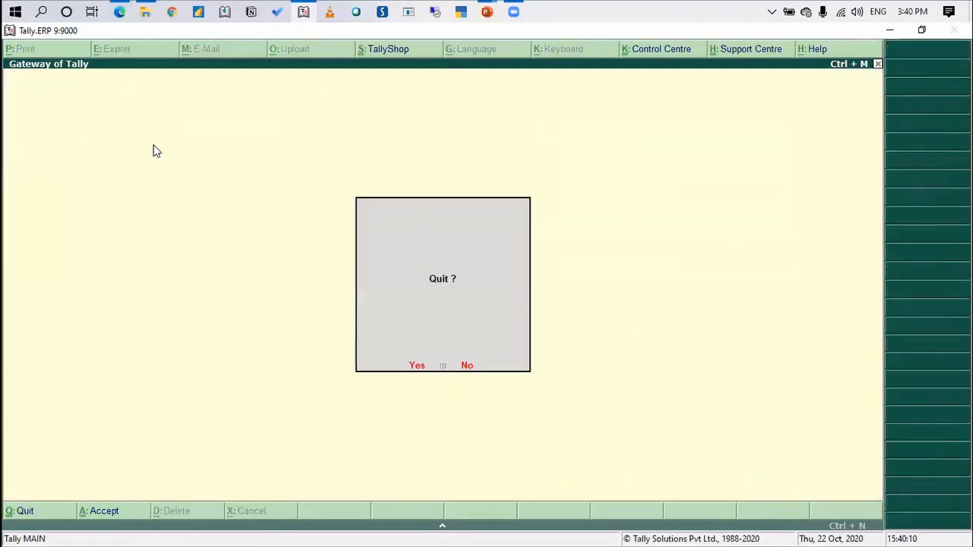
key(n)
Display the detailed balance sheet as at 1-Apr-2021 and highlight Sundry Debtors under Current Assets
key(Return)
key(alt+F1)
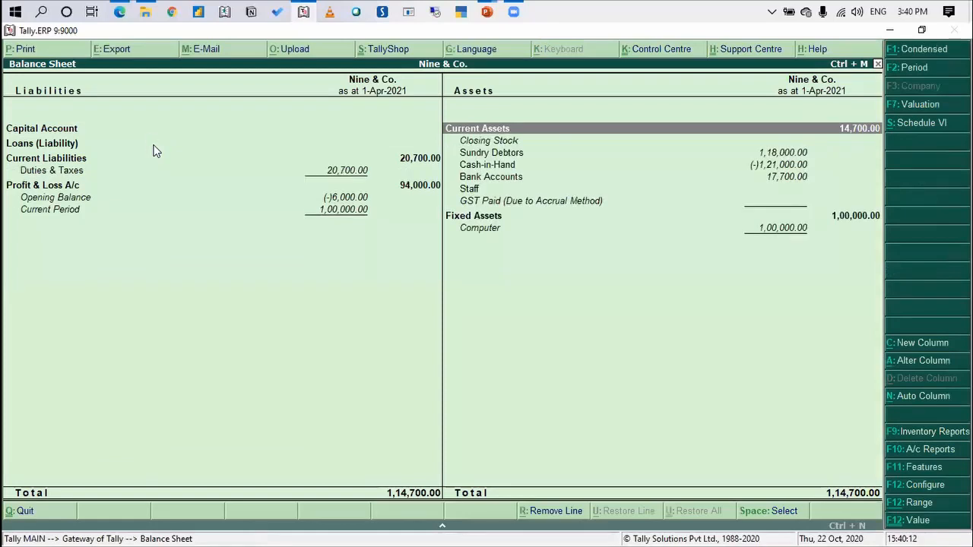
key(Down)
key(Down)
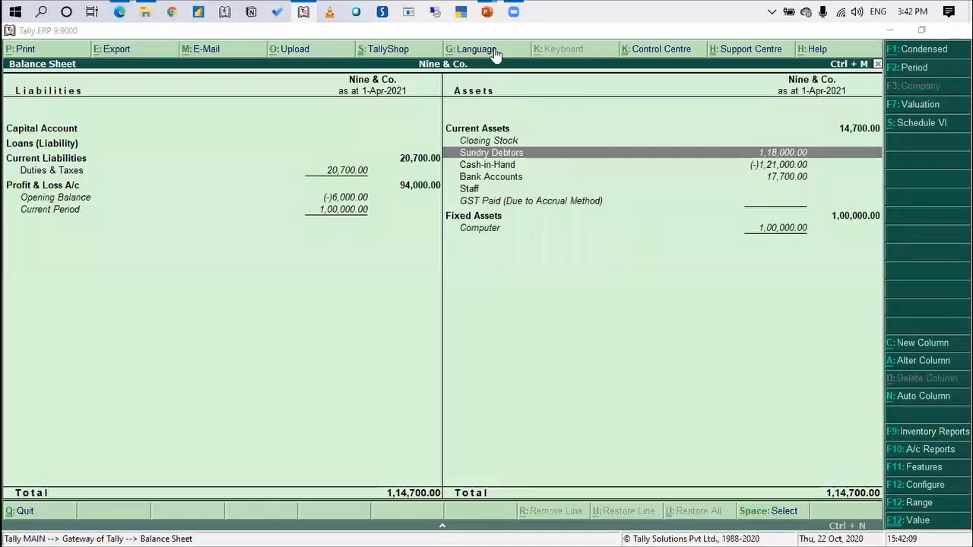
Capture a screenshot of the meeting's Chat window and copy it to the clipboard
mouse_move(487, 12)
key(Print)
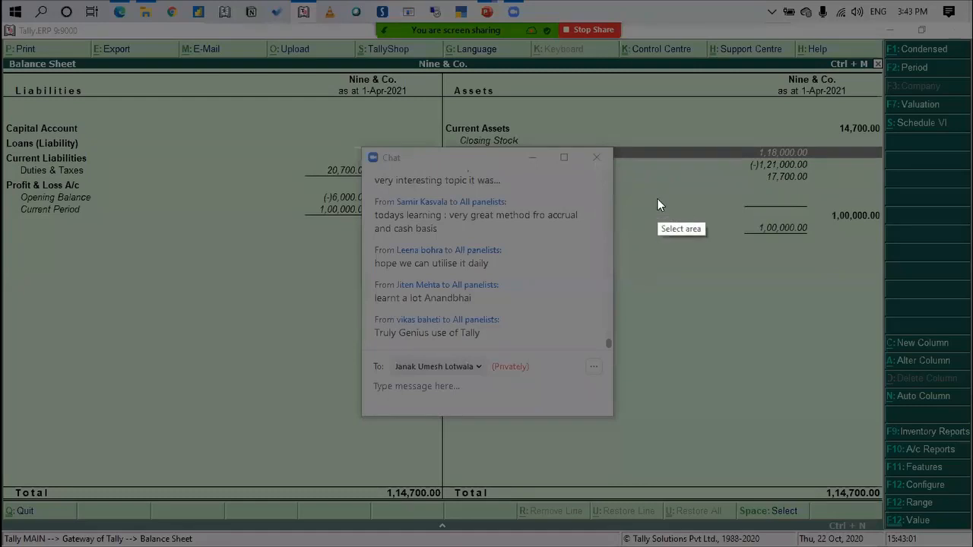
mouse_move(364, 146)
mouse_down()
mouse_move(432, 315)
mouse_move(564, 419)
mouse_move(615, 419)
mouse_up()
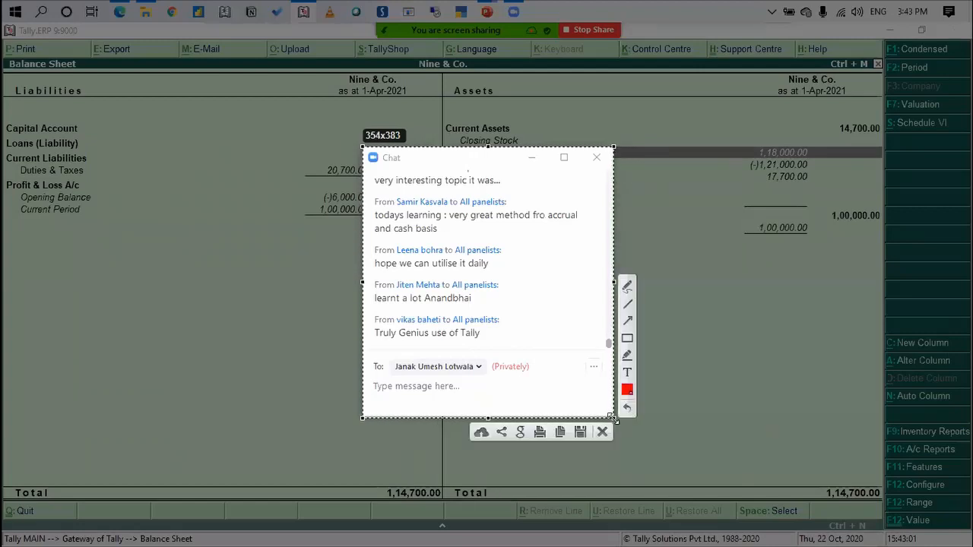
key(ctrl+c)
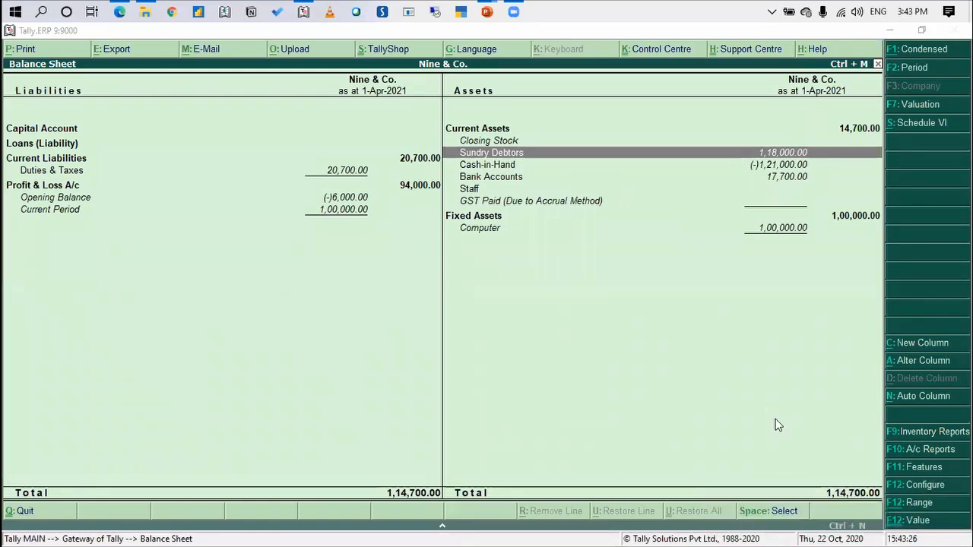
Switch to the PowerPoint slide show and advance to the Q&A slide
key(alt+Tab)
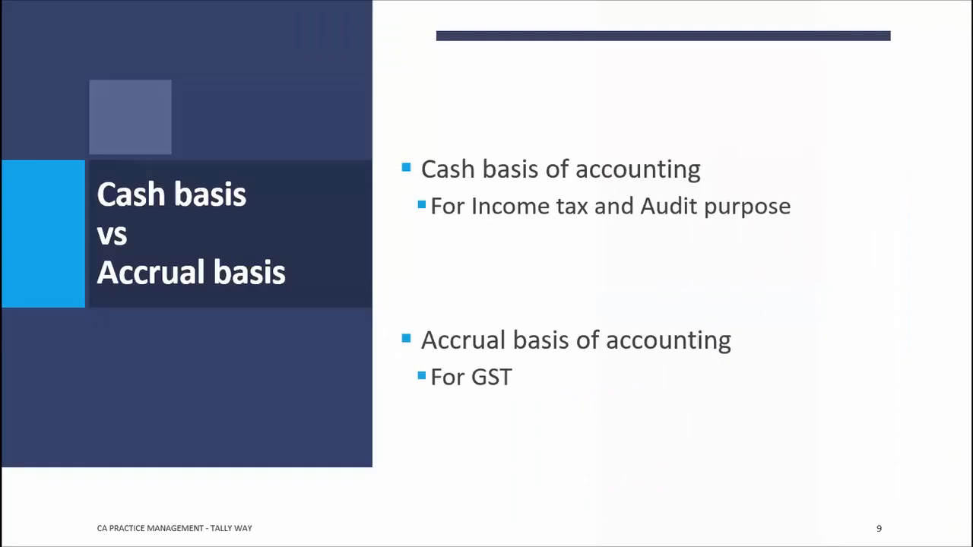
key(Right)
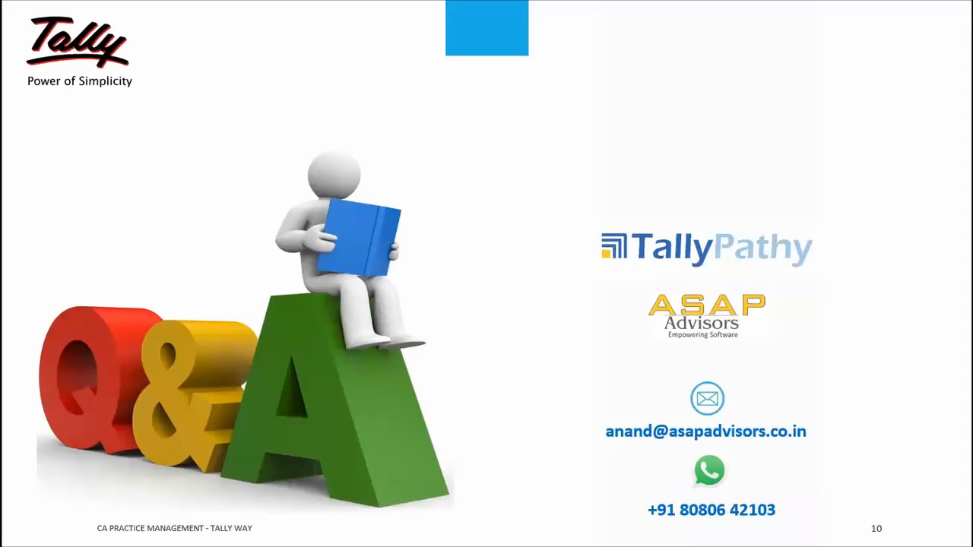
Switch back to Tally.ERP 9 and leave the balance sheet for the Gateway of Tally
key(alt+Tab)
key(alt+Tab)
key(alt+Tab)
key(Escape)
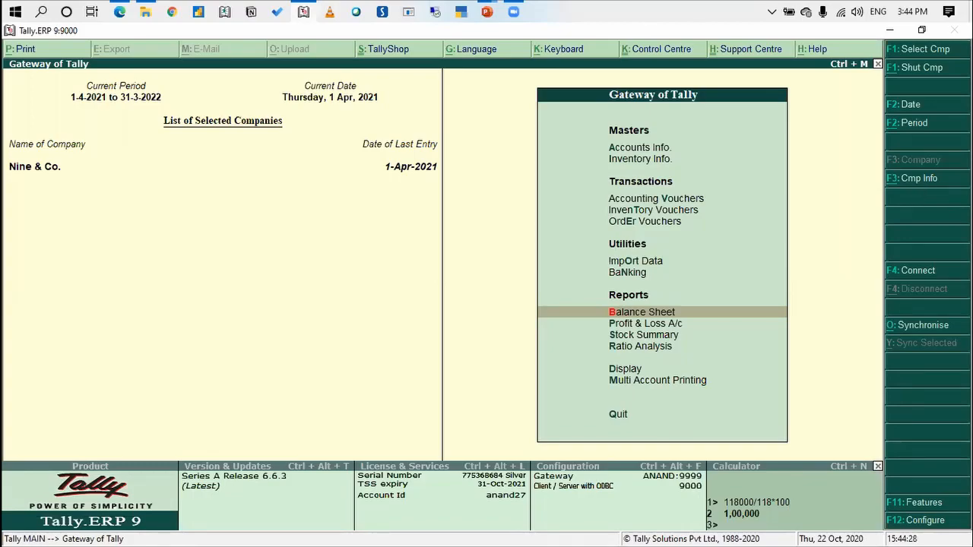
key(alt+Tab)
key(alt+Tab)
click(934, 180)
key(Down)
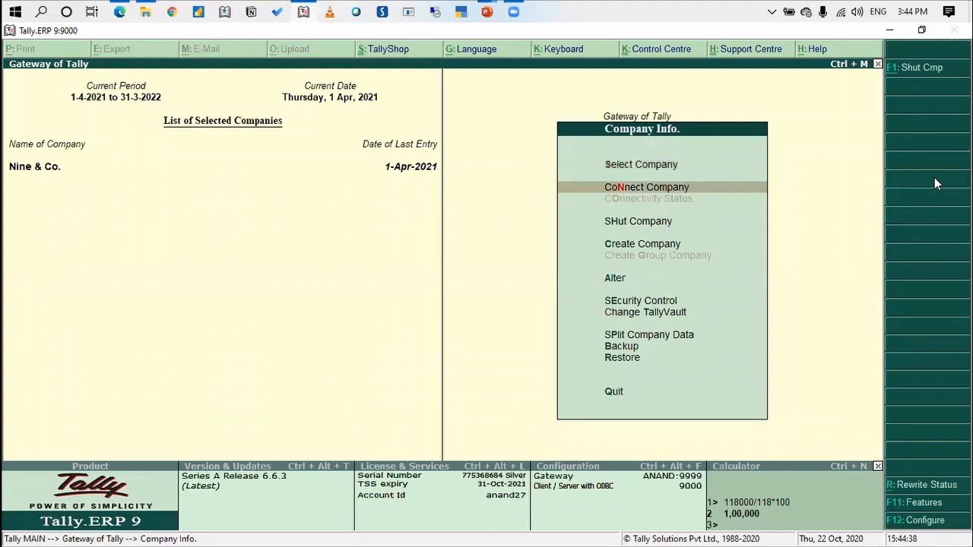
key(Escape)
Open the company Nine & Co. for alteration from Company Info
click(934, 180)
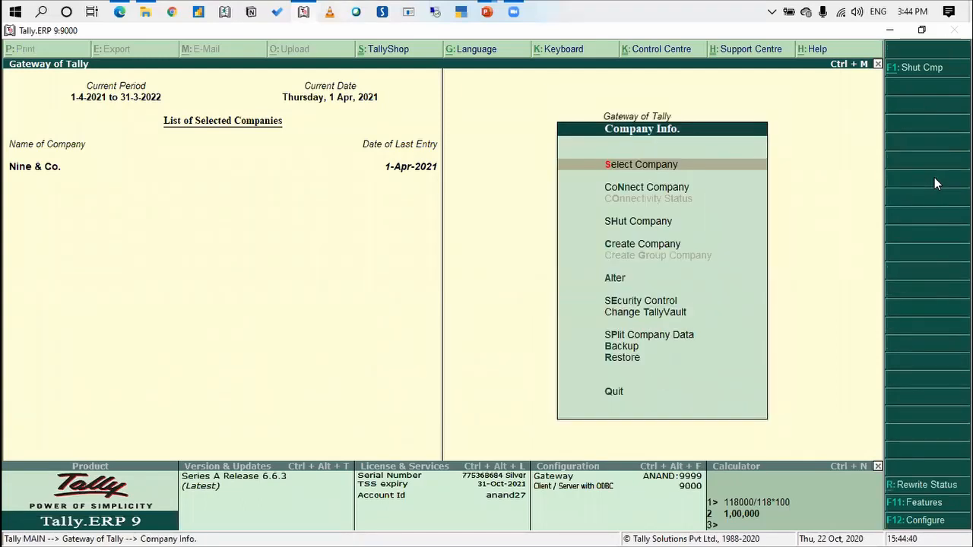
key(Down)
key(Down)
key(Down)
key(Down)
key(Return)
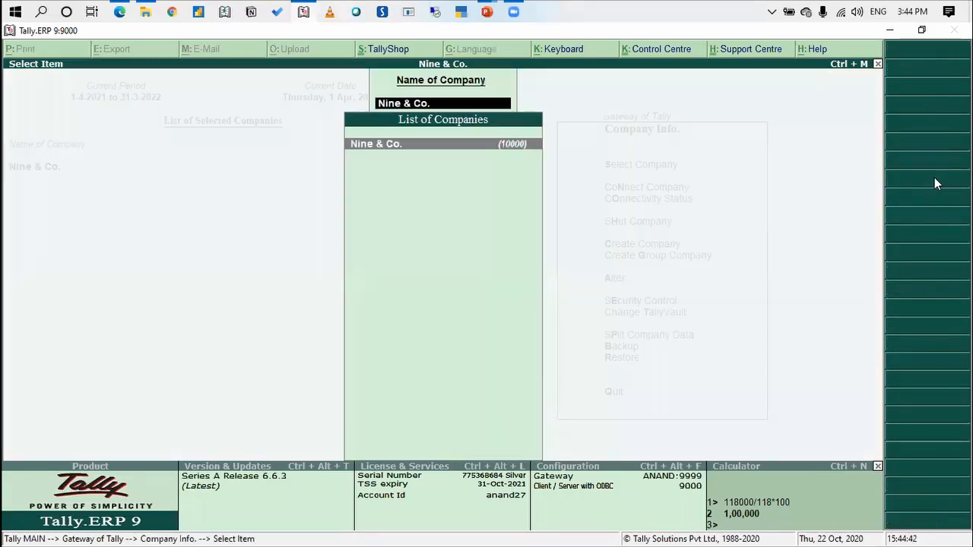
key(Return)
key(Return)
key(Return)
key(Return)
key(Return)
key(Return)
key(Return)
key(Return)
key(Return)
key(Return)
key(Return)
key(Return)
key(Return)
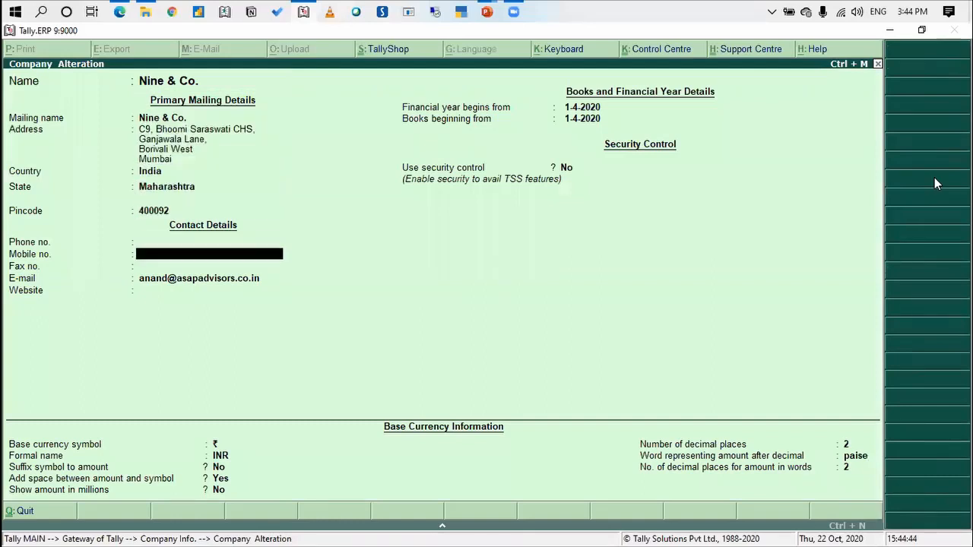
Enable security control for Nine & Co. with administrator name "a", and enter and repeat the administrator password
key(Return)
key(Return)
key(Return)
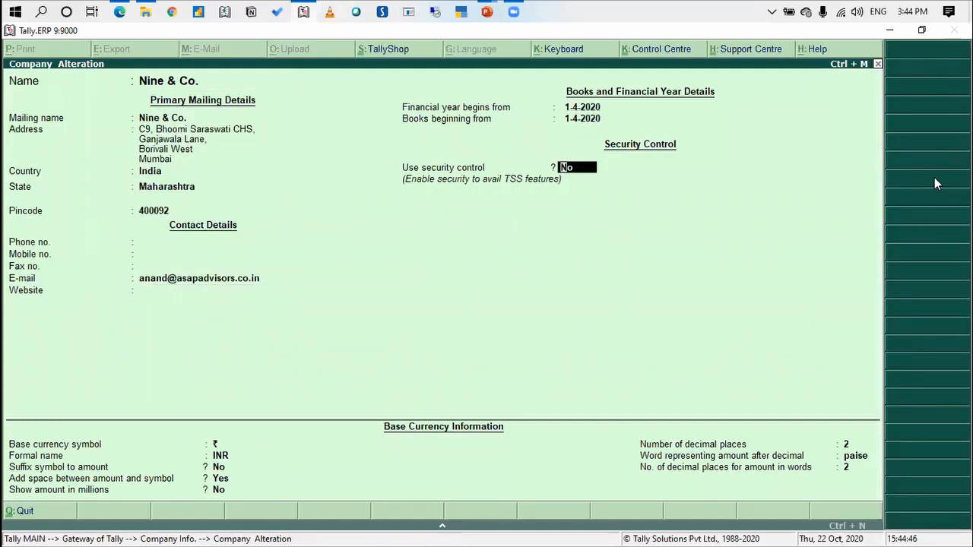
text(y)
text(a)
key(Return)
text(*)
key(Return)
text(*)
key(Return)
key(Return)
key(Return)
key(Return)
key(Return)
key(Return)
key(Return)
key(Return)
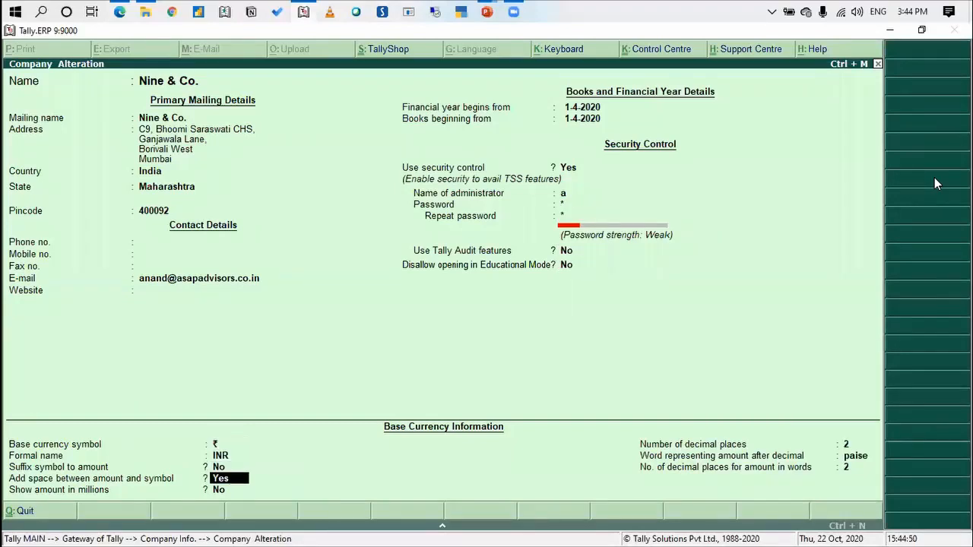
Keep the Tally Audit, Educational Mode and base currency settings of Nine & Co. and accept the company alteration
key(Return)
key(Return)
key(Return)
key(Return)
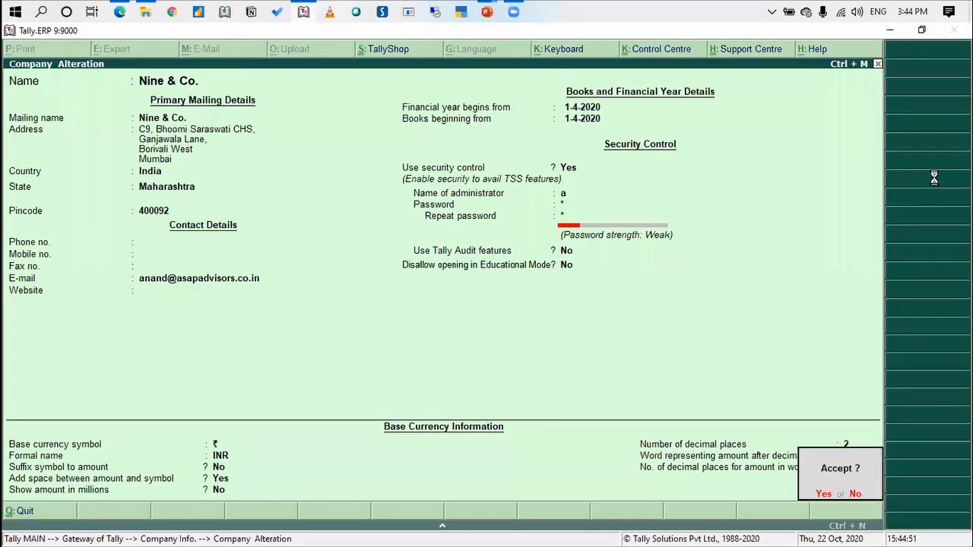
Log in to Nine & Co. with the administrator's user name and password, and return to the Gateway of Tally
key(Return)
key(Return)
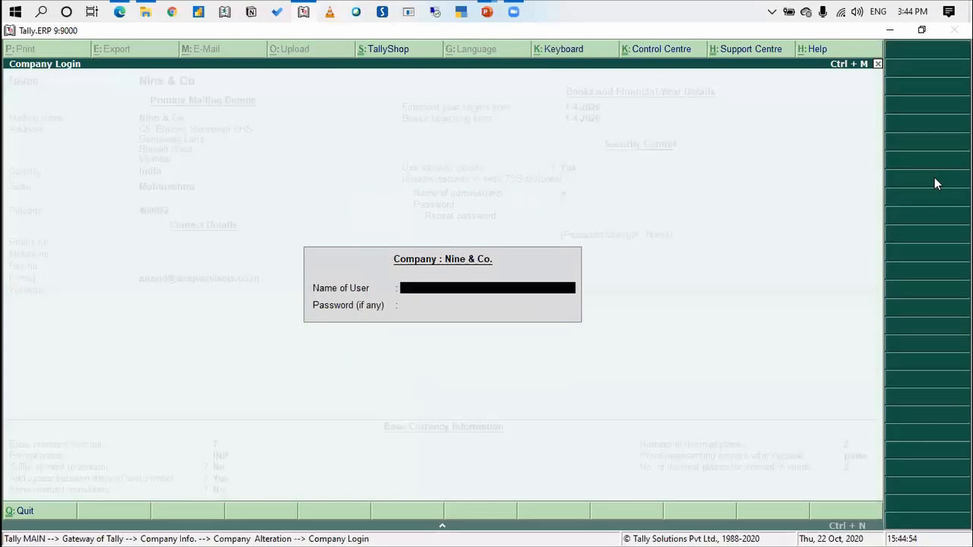
text(a)
key(Return)
text(a)
key(Return)
key(Escape)
key(Escape)
key(Escape)
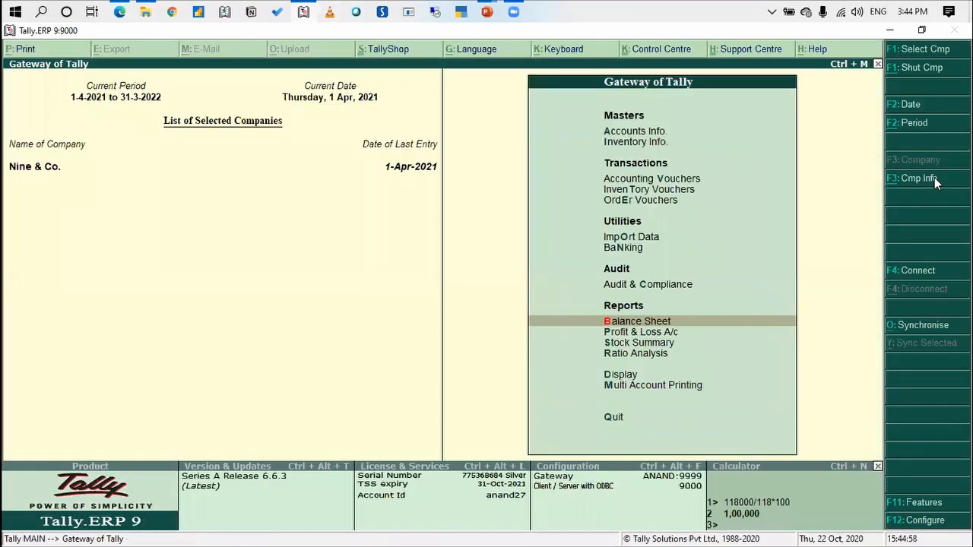
Open the Other Analysis list from Audit & Analysis under Audit & Compliance
click(639, 292)
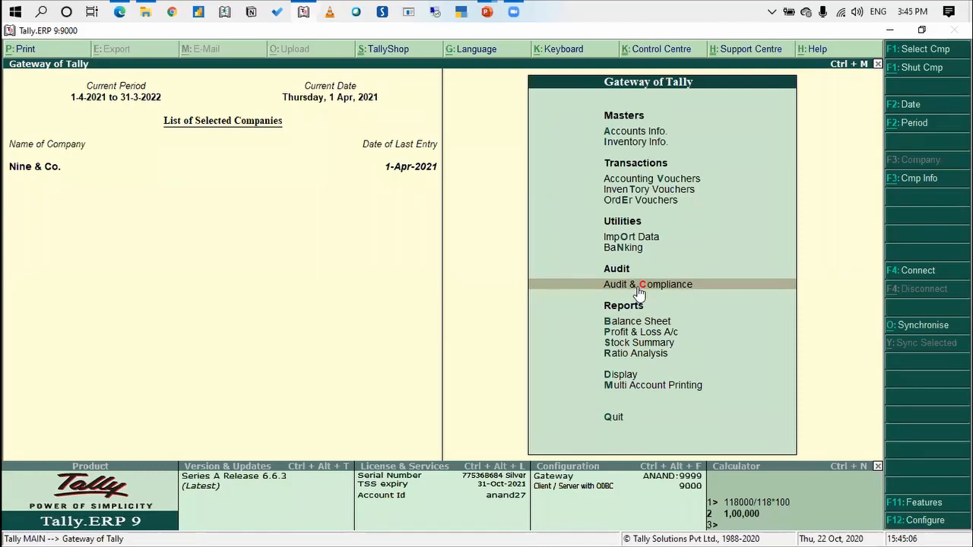
click(639, 292)
key(Down)
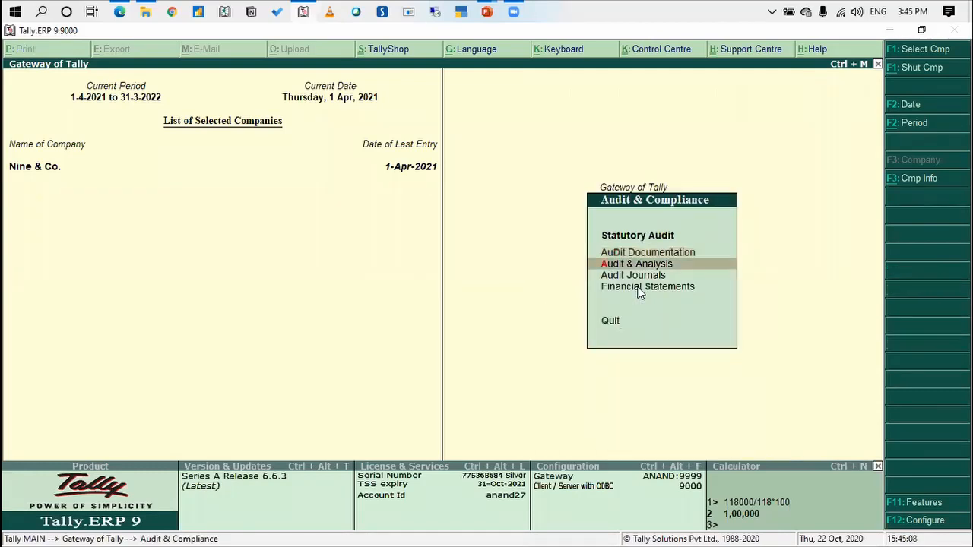
key(Return)
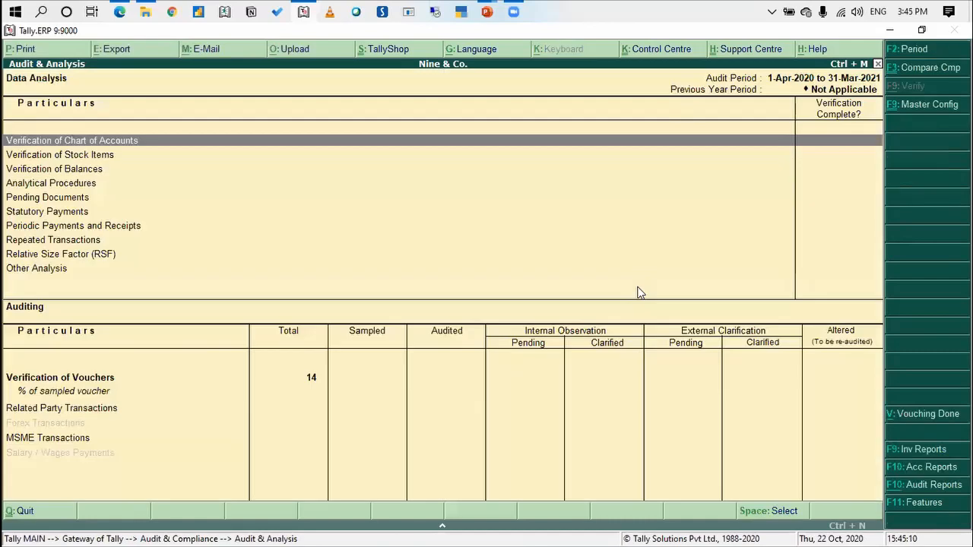
key(Down)
key(Down)
key(Down)
key(Down)
key(Down)
key(Down)
key(Down)
key(Down)
key(Down)
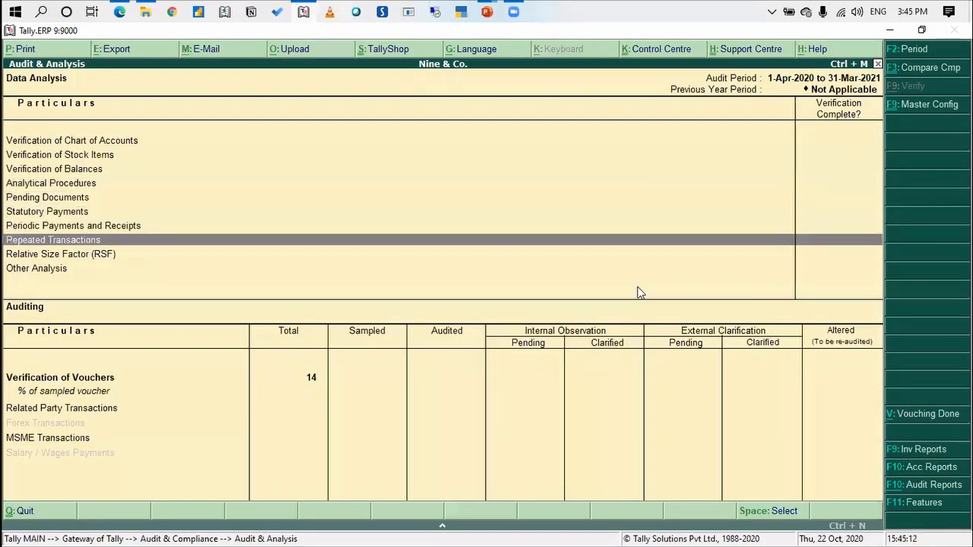
key(Return)
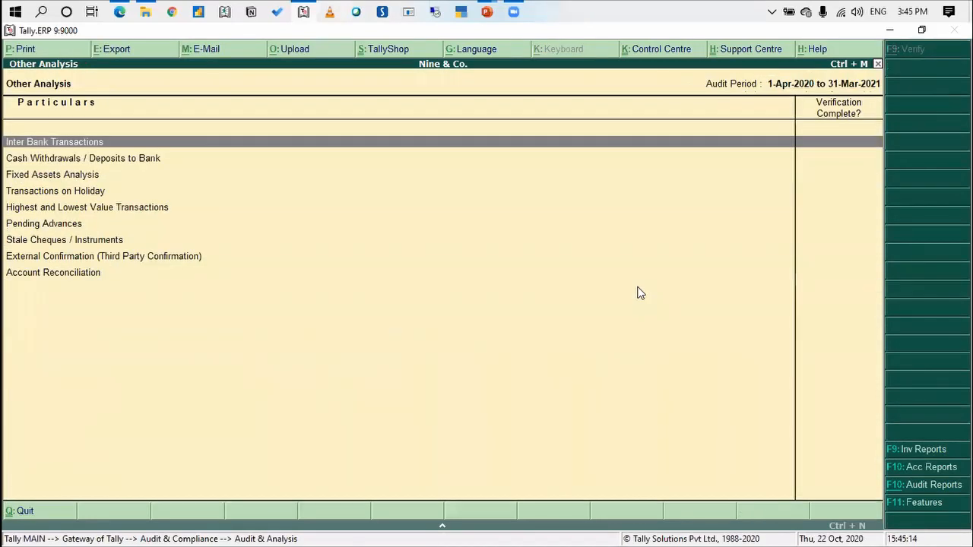
Open the Fixed Assets Analysis and show it in detailed form to view the individual Computer purchase
key(Down)
key(Down)
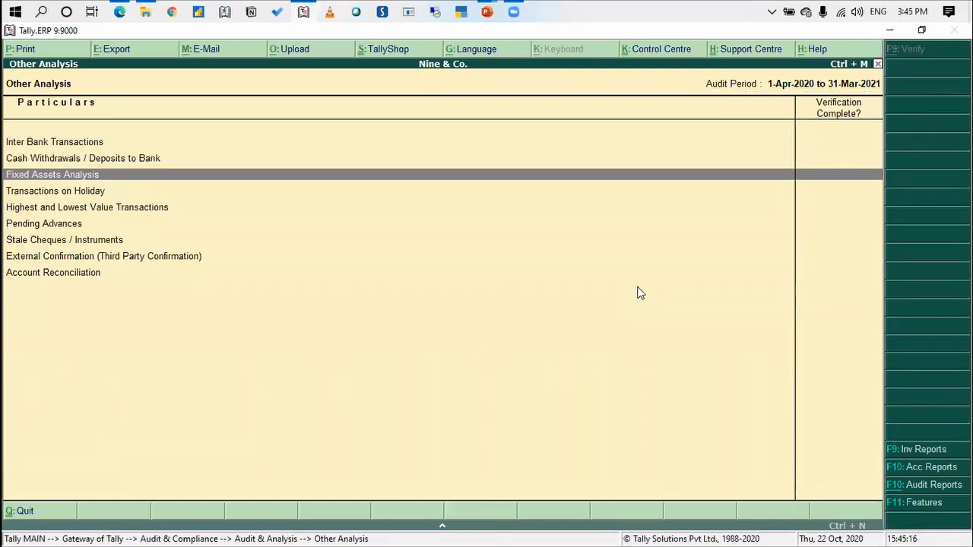
key(Return)
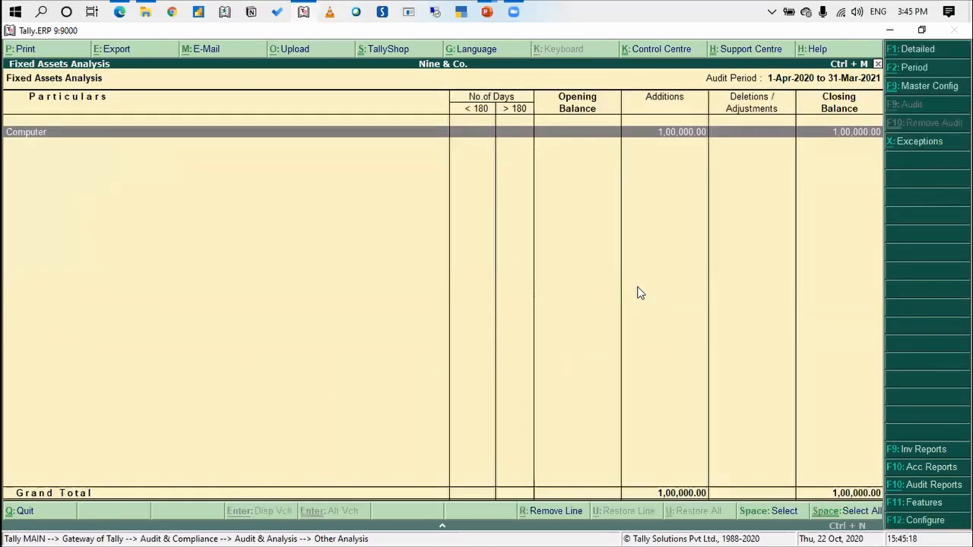
click(917, 50)
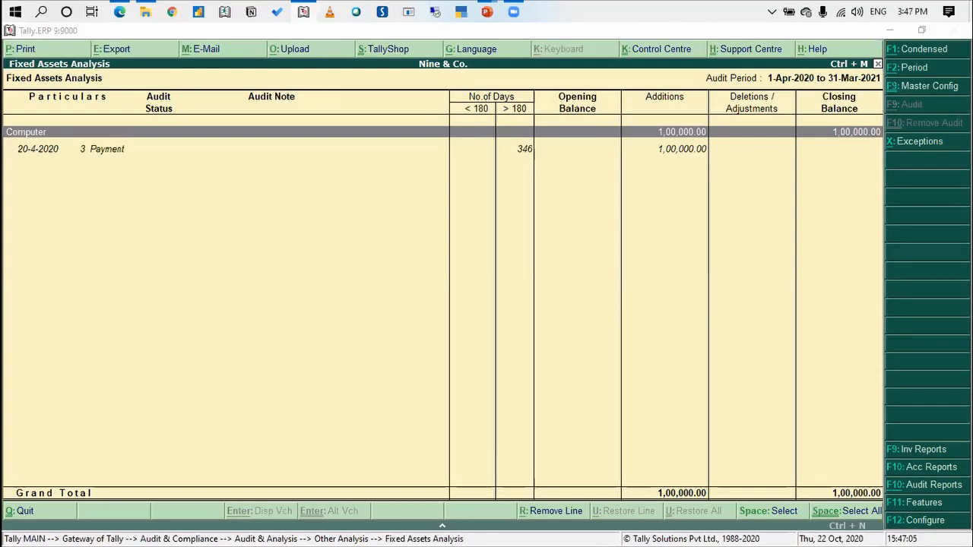
click(775, 320)
key(alt+Tab)
key(alt+Tab)
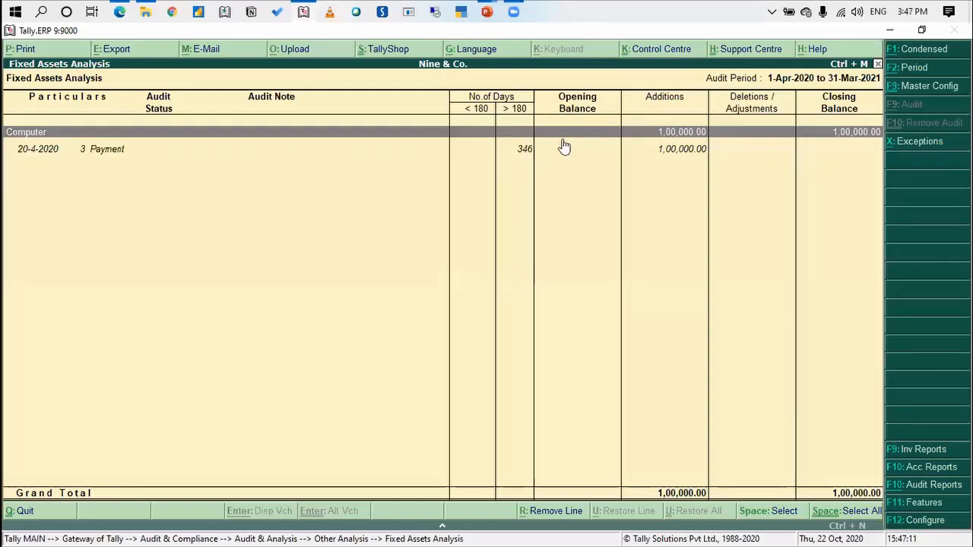
Leave the Fixed Assets Analysis and the audit reports for the Gateway of Tally
click(627, 259)
key(Escape)
key(Escape)
key(Escape)
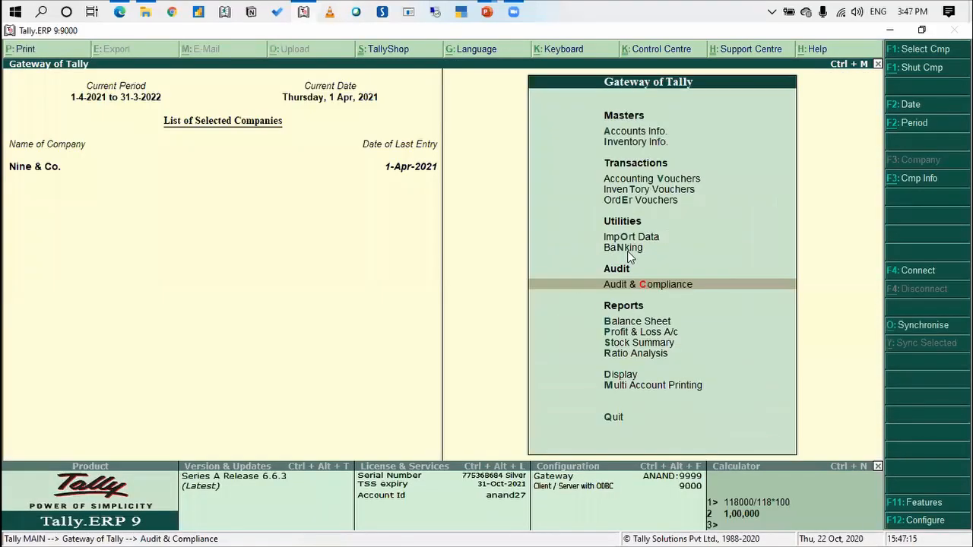
key(Escape)
key(Escape)
Open the Ratio Analysis report of Nine & Co. and go to its Principal Ratios
key(Down)
key(Down)
key(Down)
key(Down)
key(Down)
key(Down)
key(Down)
key(Down)
key(Down)
key(Down)
key(Down)
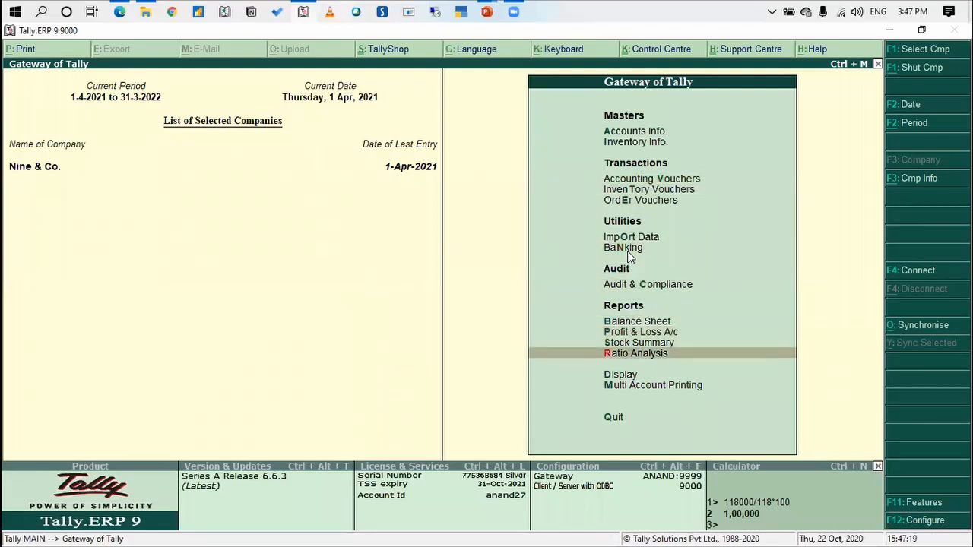
key(Return)
key(Right)
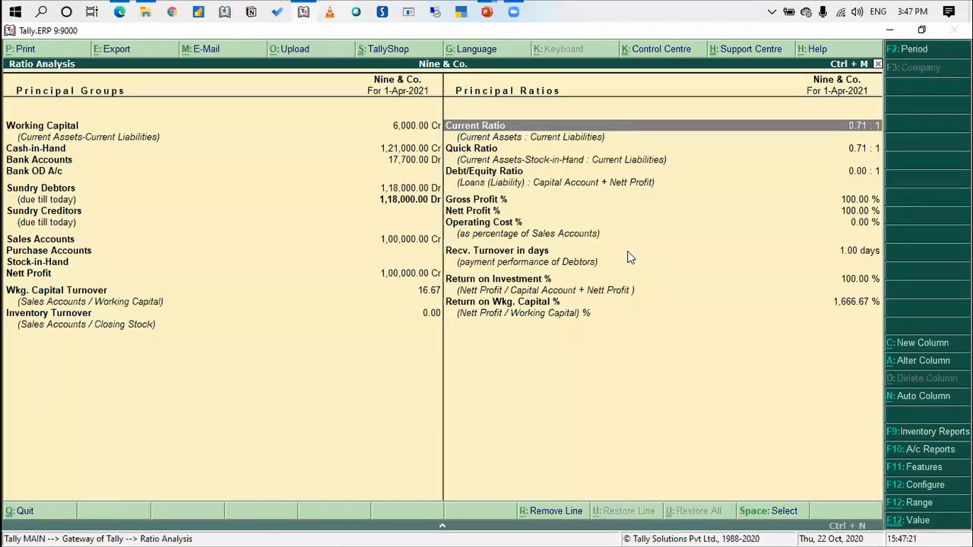
Open the debtors' payment performance behind Recv. Turnover in days and select Blue Media Co
key(Down)
key(Down)
key(Down)
key(Down)
key(Down)
key(Down)
key(Down)
key(Down)
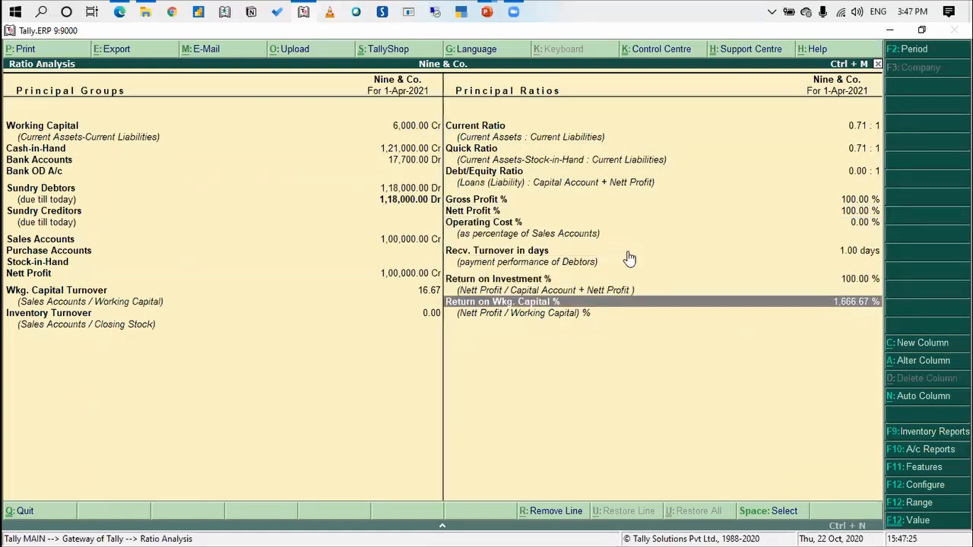
key(Up)
key(Up)
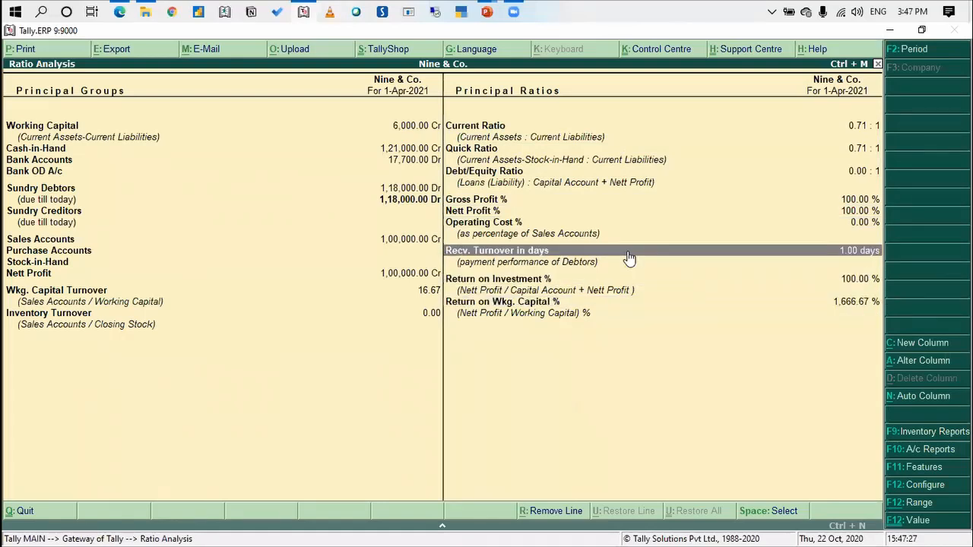
key(Return)
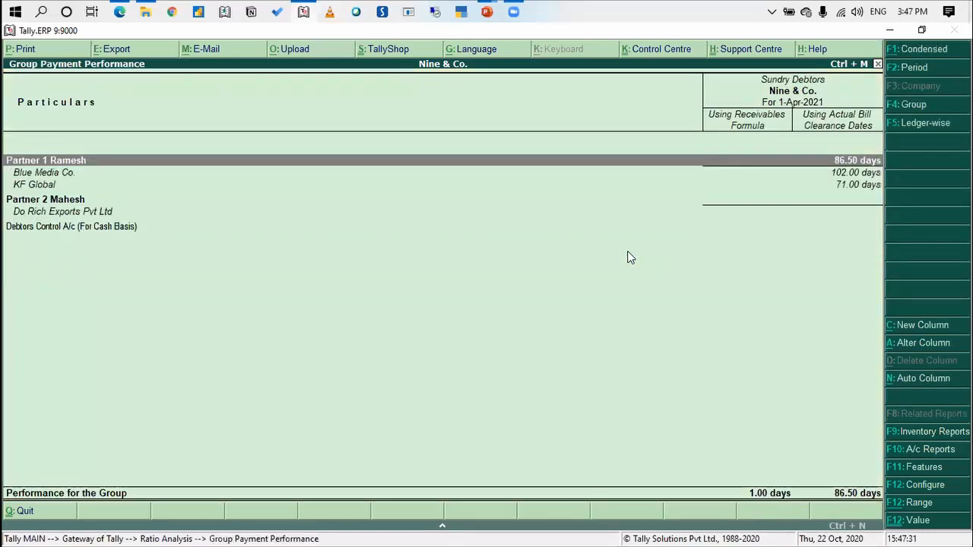
key(Down)
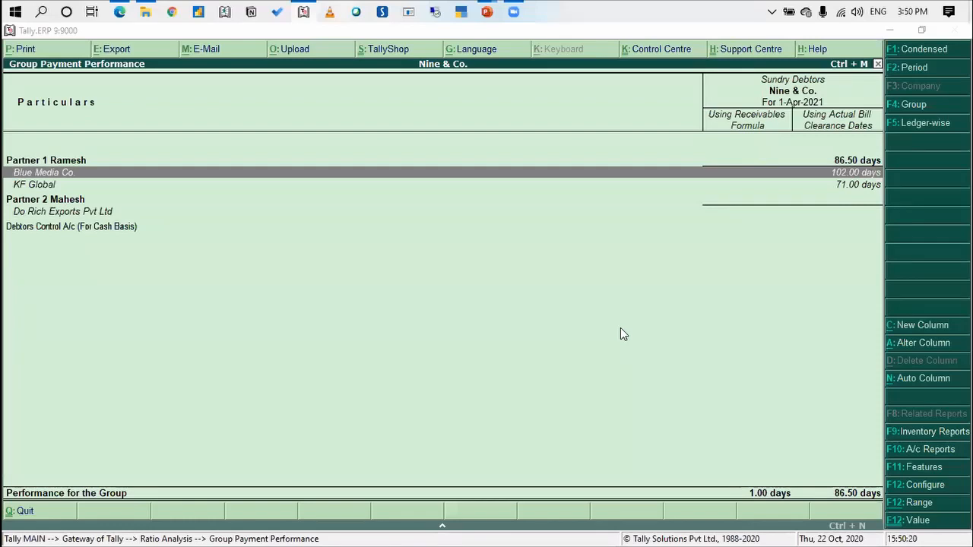
Bring up the overview of open windows to switch away from Tally.ERP 9
key(alt+Tab)
key(Tab)
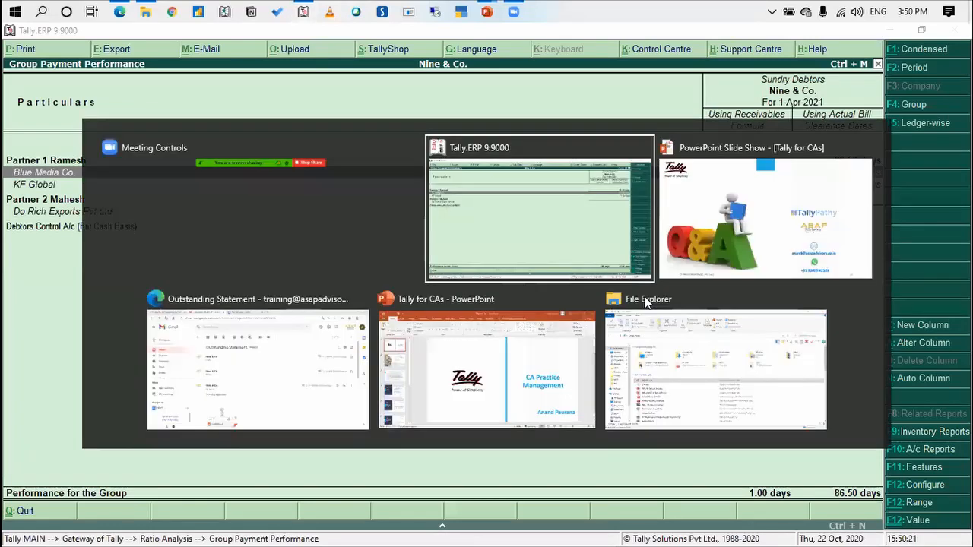